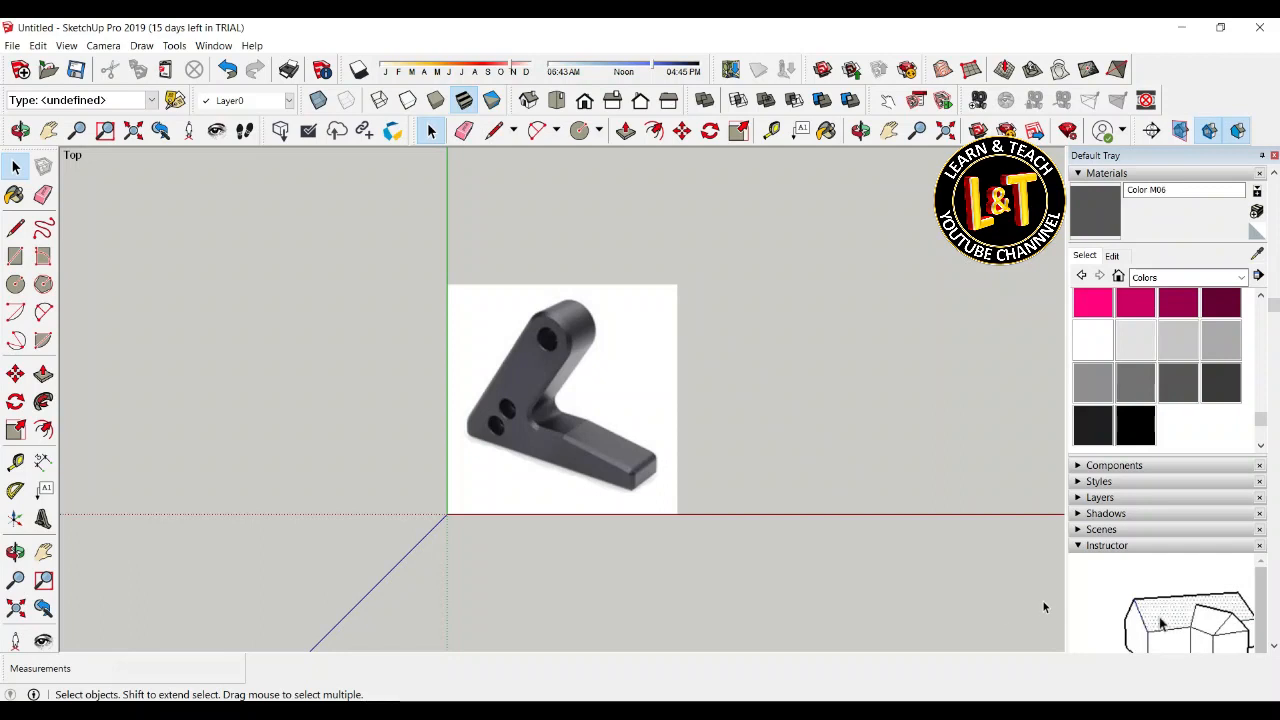
Examine the bracket reference image, including its upright arm, holes, inner corner and tapered foot.
{"action": "scroll", "coordinate": [462, 410], "scroll_direction": "up", "scroll_amount": 2}
{"action": "scroll", "coordinate": [518, 364], "scroll_direction": "up", "scroll_amount": 1}
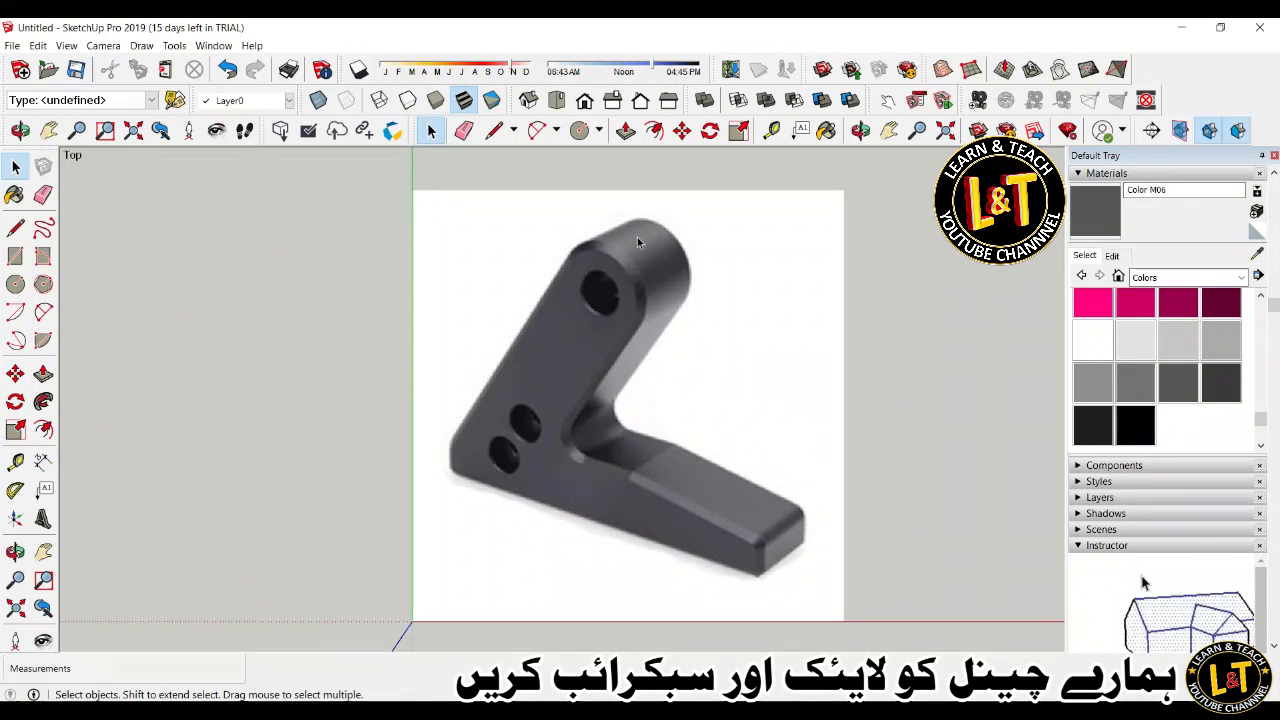
{"action": "scroll", "coordinate": [621, 308], "scroll_direction": "down", "scroll_amount": 3}
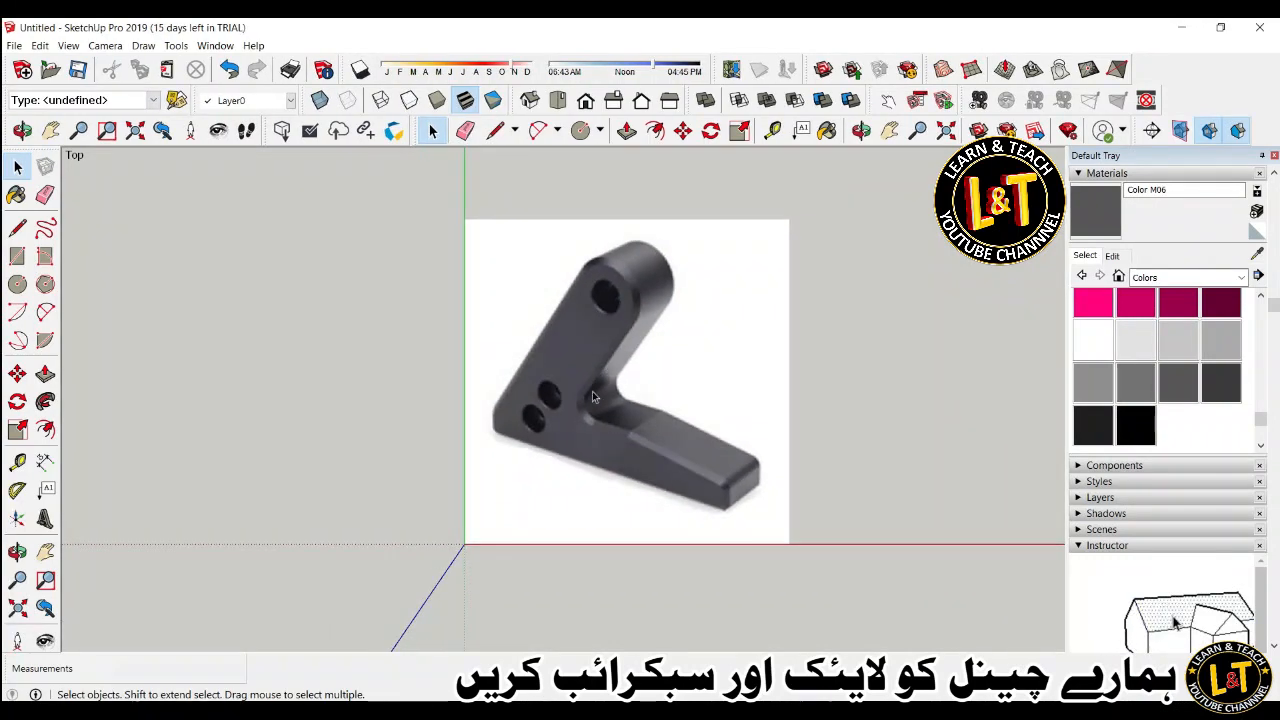
{"action": "scroll", "coordinate": [586, 399], "scroll_direction": "up", "scroll_amount": 2}
{"action": "scroll", "coordinate": [586, 400], "scroll_direction": "up", "scroll_amount": 1}
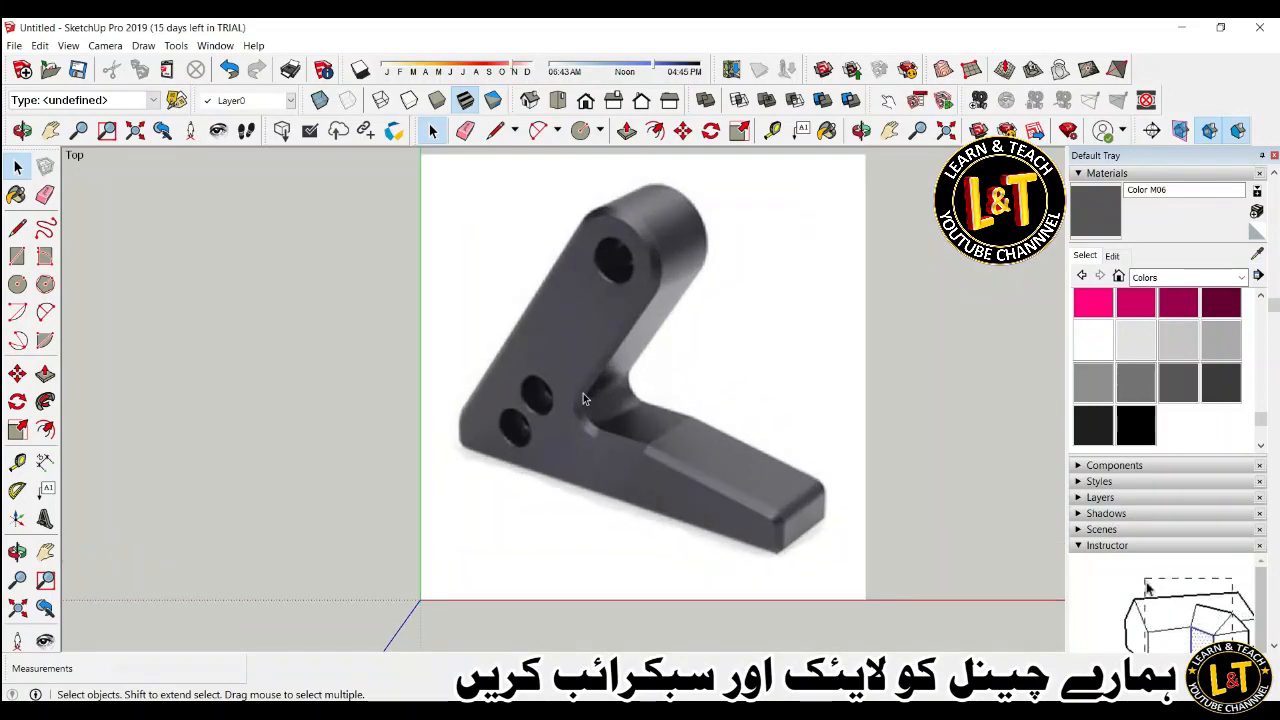
{"action": "scroll", "coordinate": [600, 390], "scroll_direction": "down", "scroll_amount": 2}
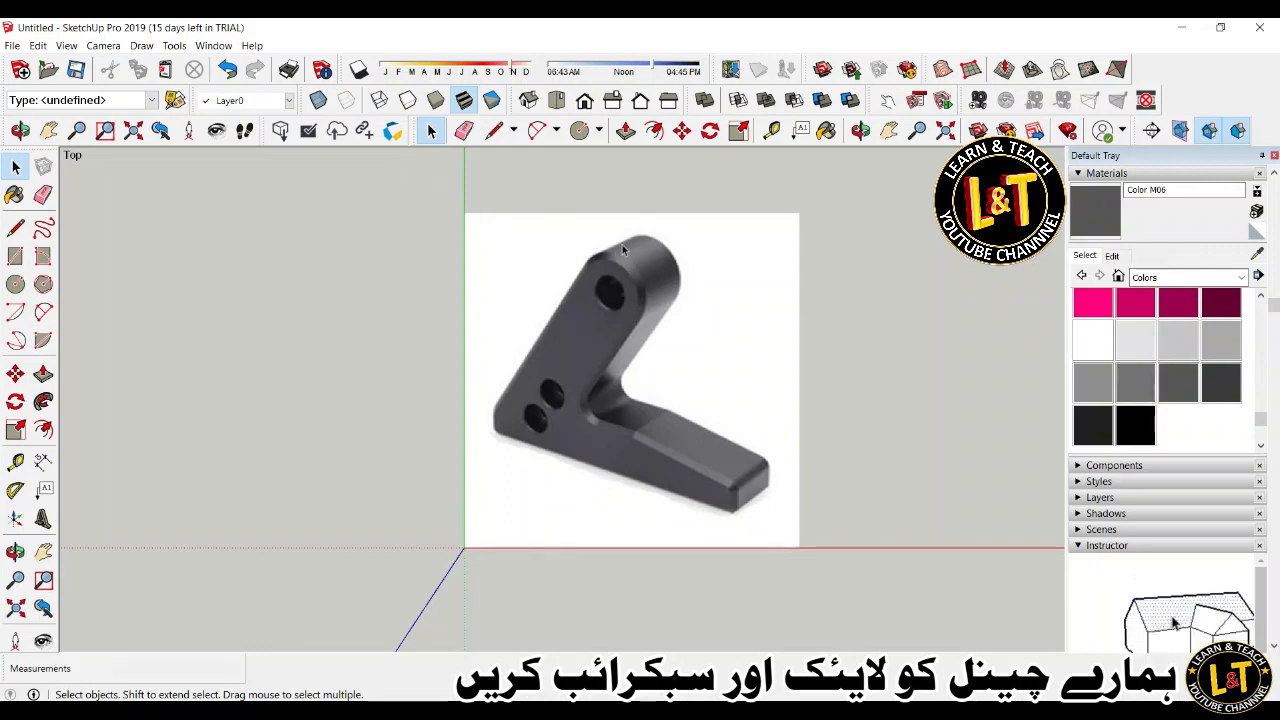
{"action": "scroll", "coordinate": [840, 288], "scroll_direction": "down", "scroll_amount": 2}
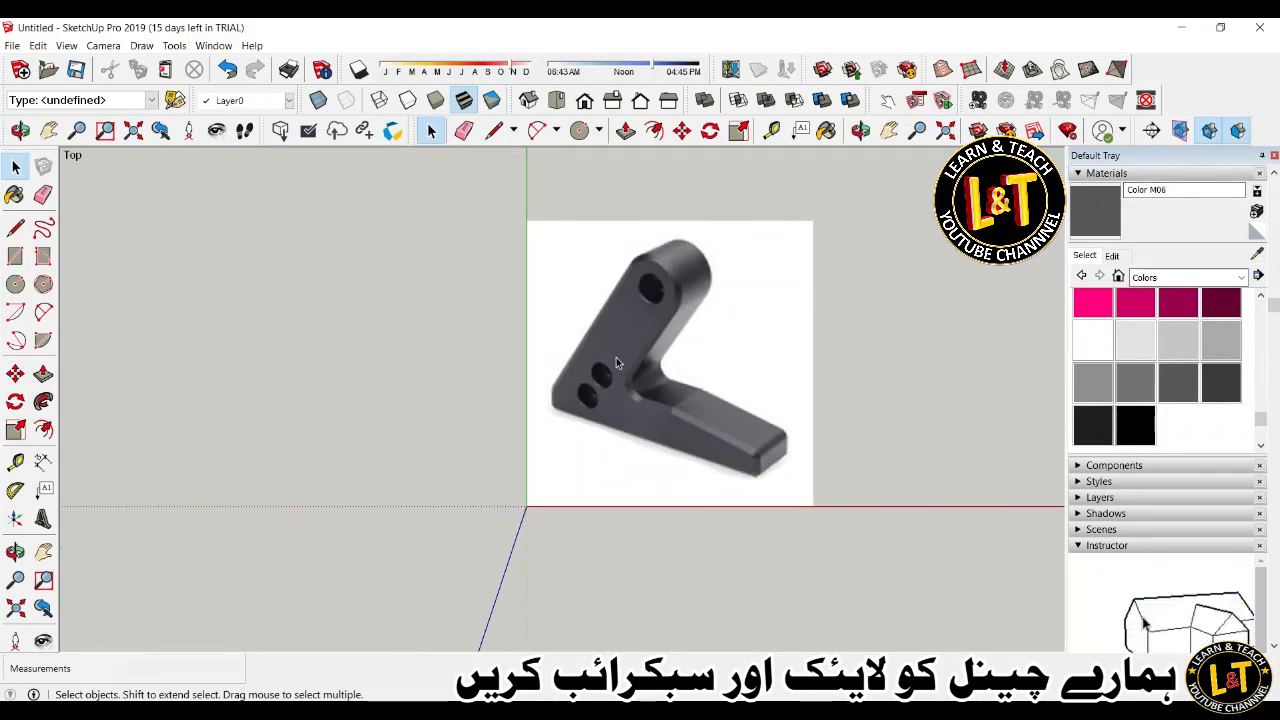
{"action": "scroll", "coordinate": [649, 318], "scroll_direction": "up", "scroll_amount": 2}
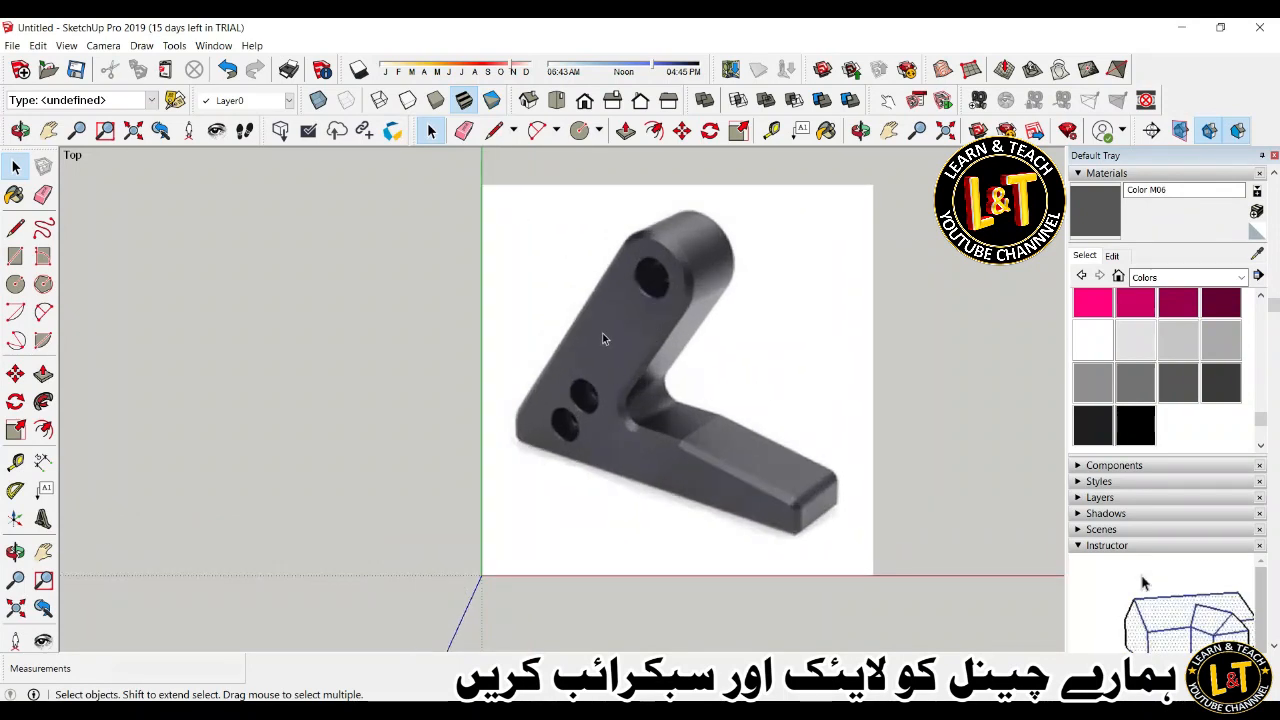
{"action": "scroll", "coordinate": [686, 275], "scroll_direction": "up", "scroll_amount": 2}
{"action": "scroll", "coordinate": [686, 276], "scroll_direction": "down", "scroll_amount": 1}
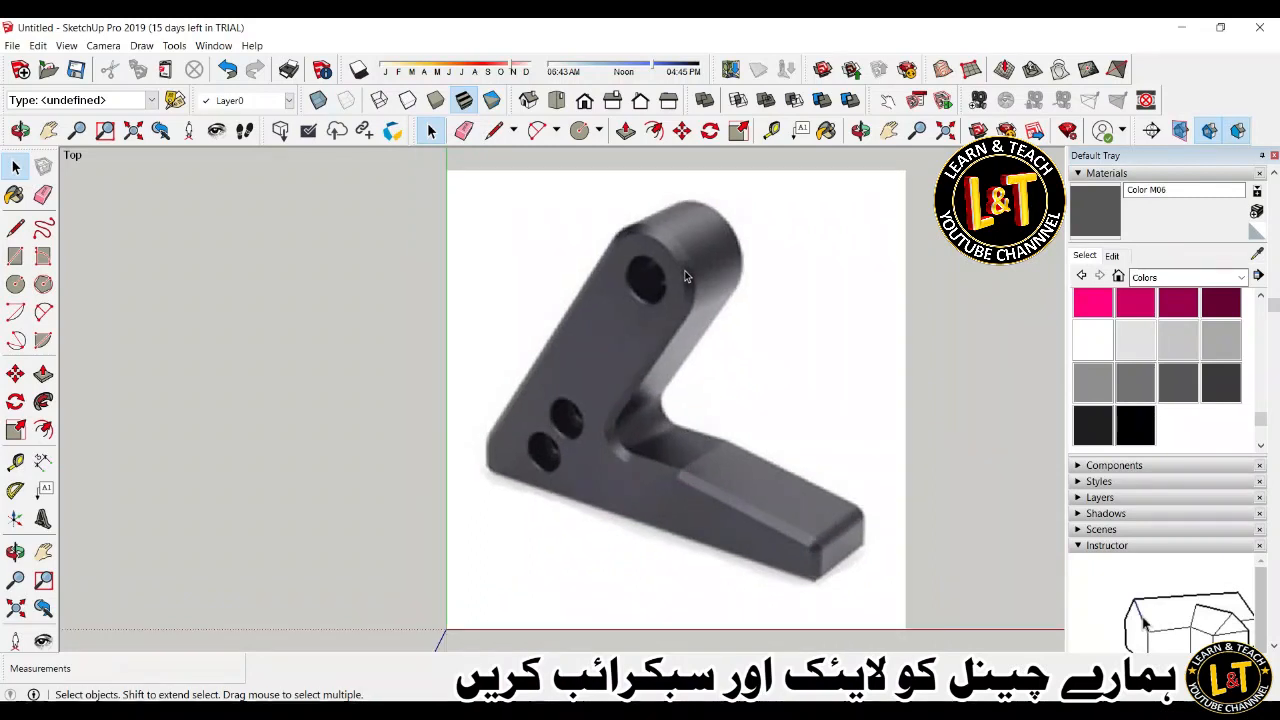
{"action": "left_click", "coordinate": [945, 131]}
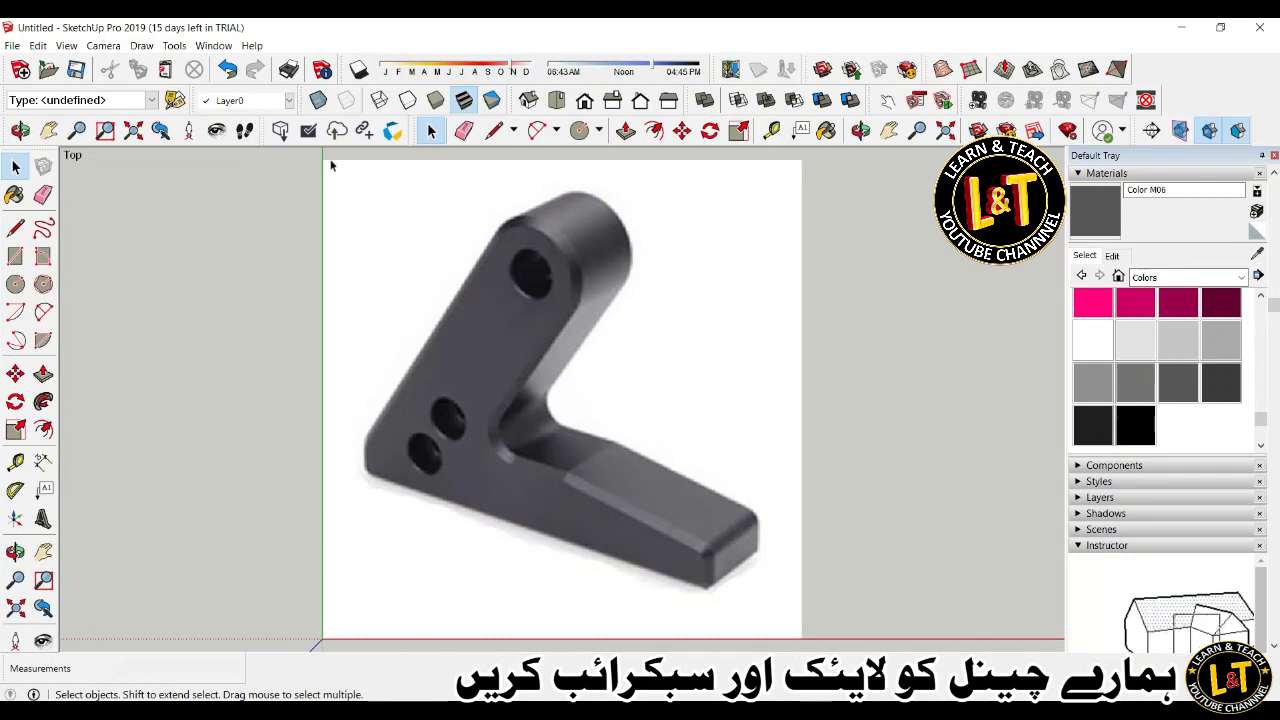
Place a guide along the outer edge of the bracket's upright arm and a parallel guide along the arm's inner edge.
{"action": "left_click", "coordinate": [494, 137]}
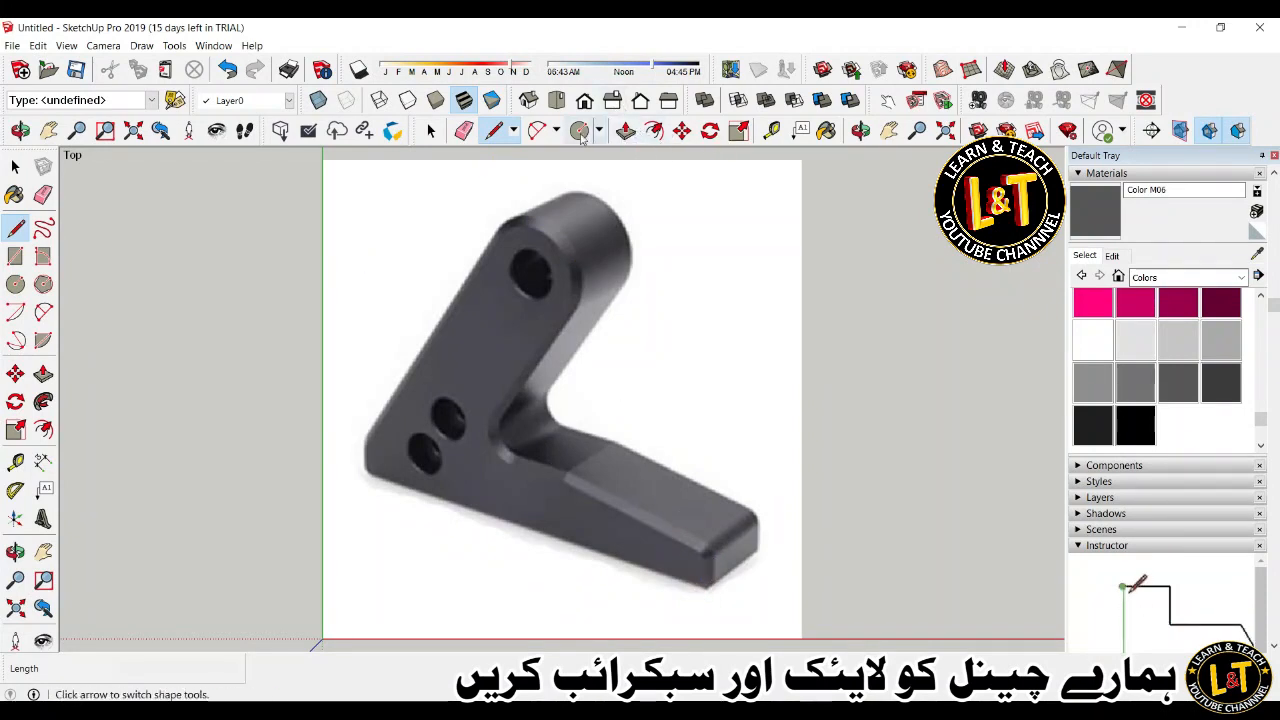
{"action": "left_click", "coordinate": [771, 130]}
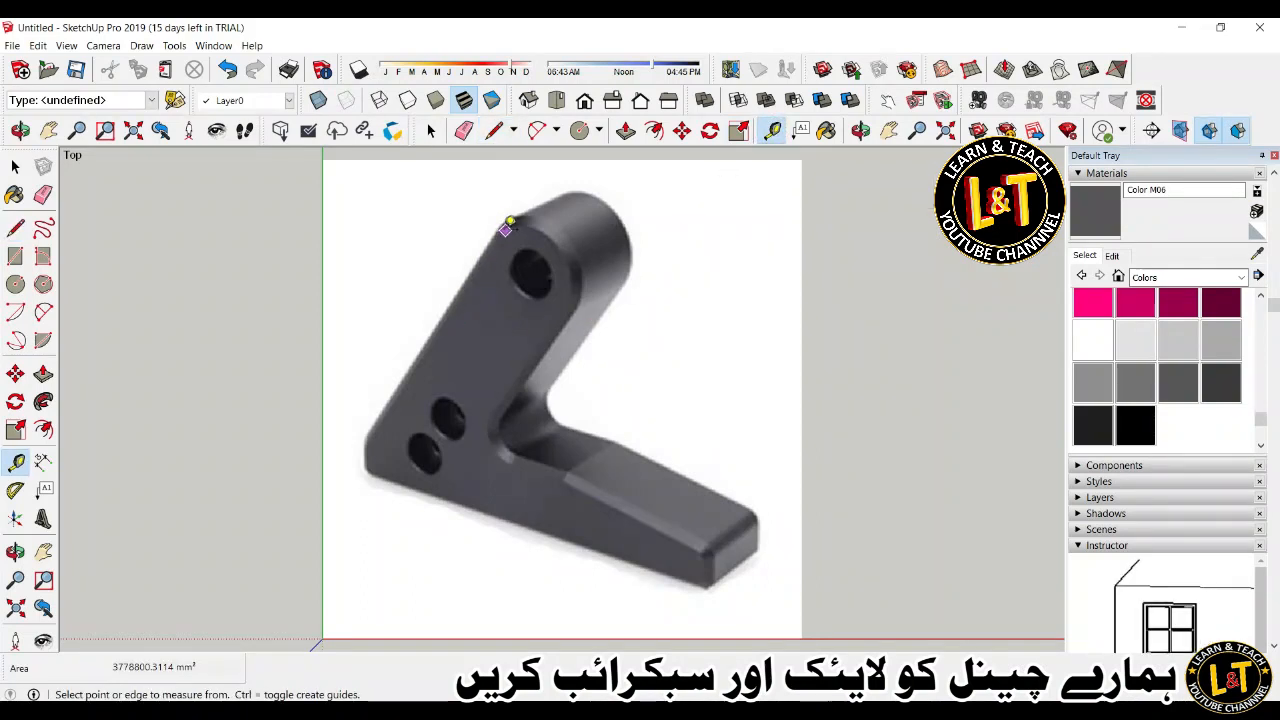
{"action": "left_click", "coordinate": [369, 437]}
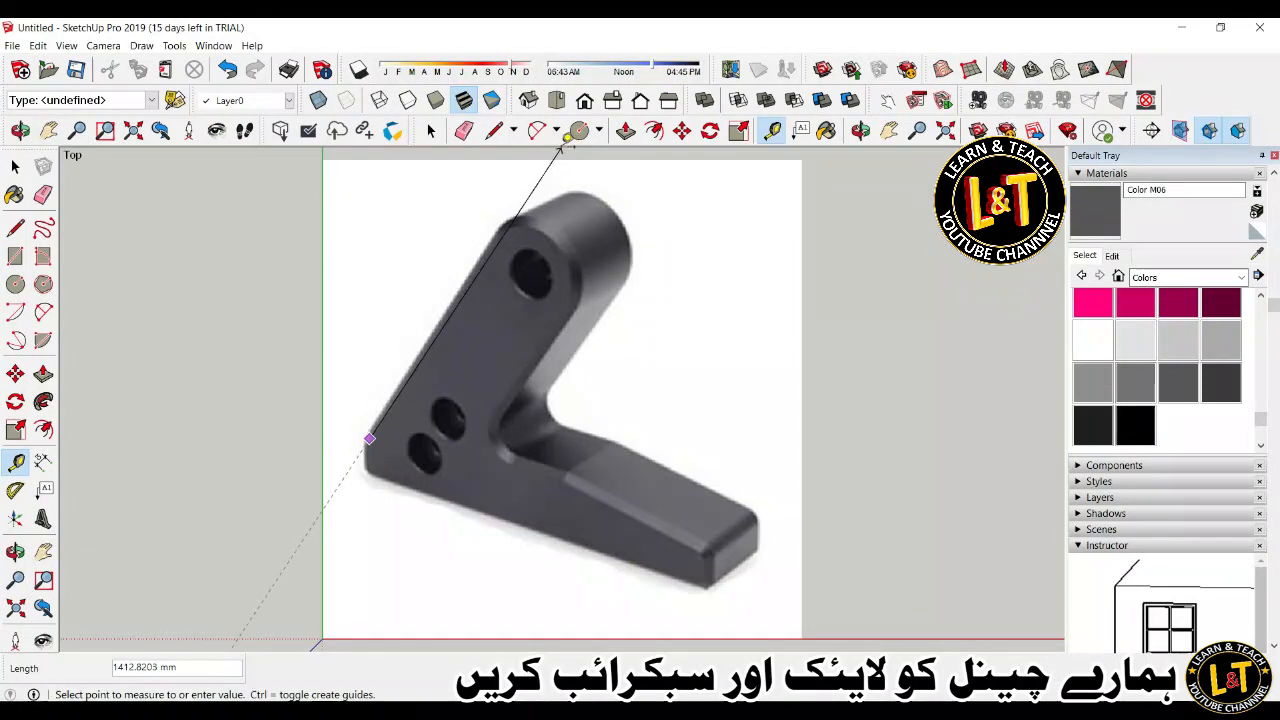
{"action": "scroll", "coordinate": [550, 195], "scroll_direction": "down", "scroll_amount": 2}
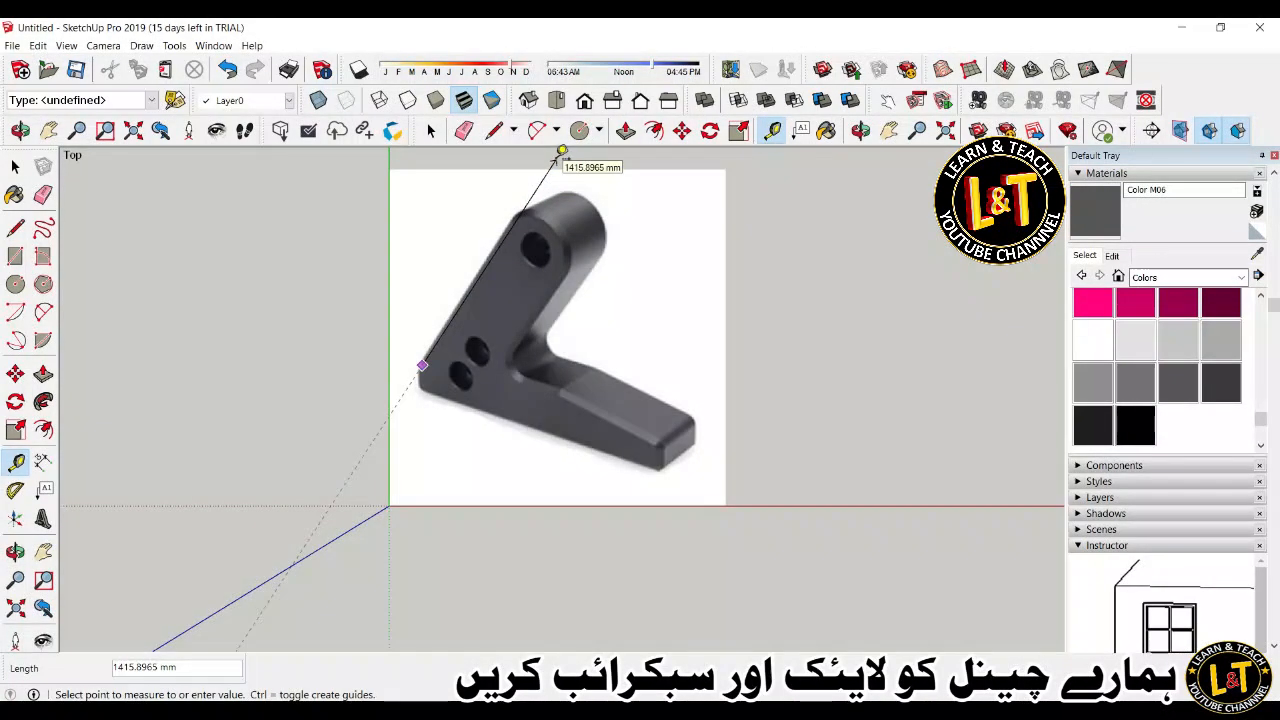
{"action": "left_click", "coordinate": [562, 150]}
{"action": "left_click", "coordinate": [778, 133]}
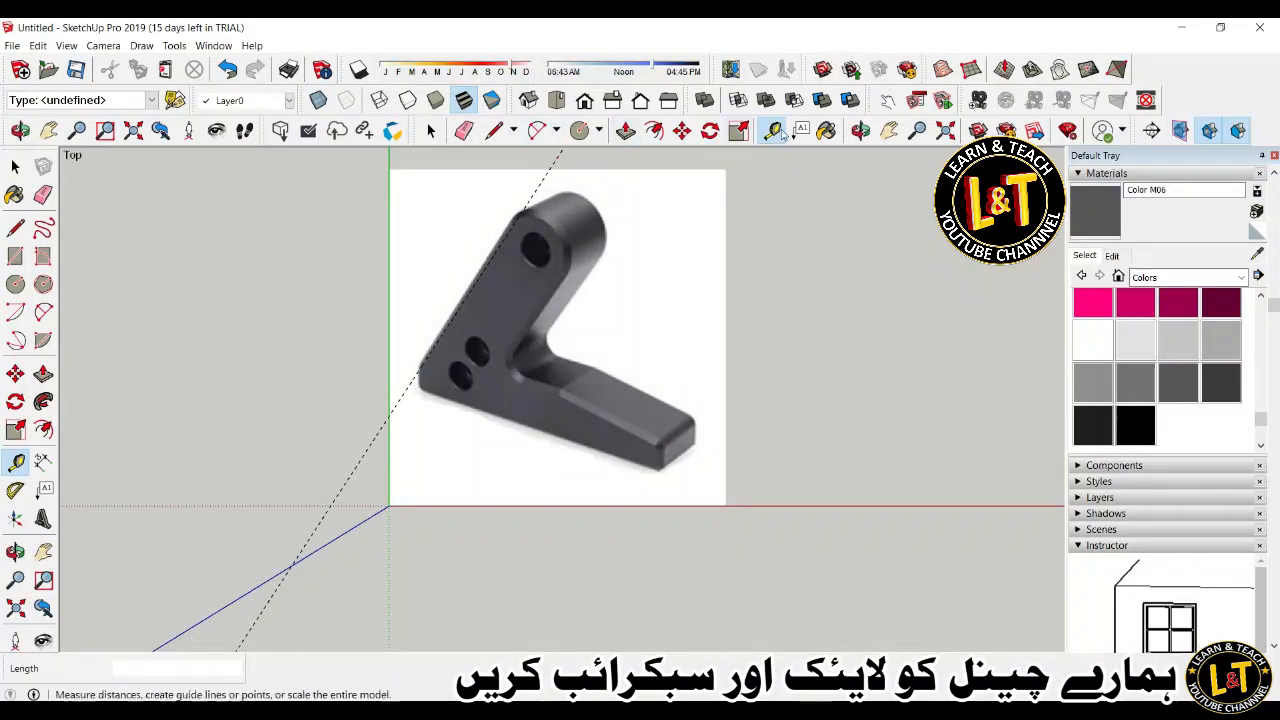
{"action": "left_click", "coordinate": [474, 285]}
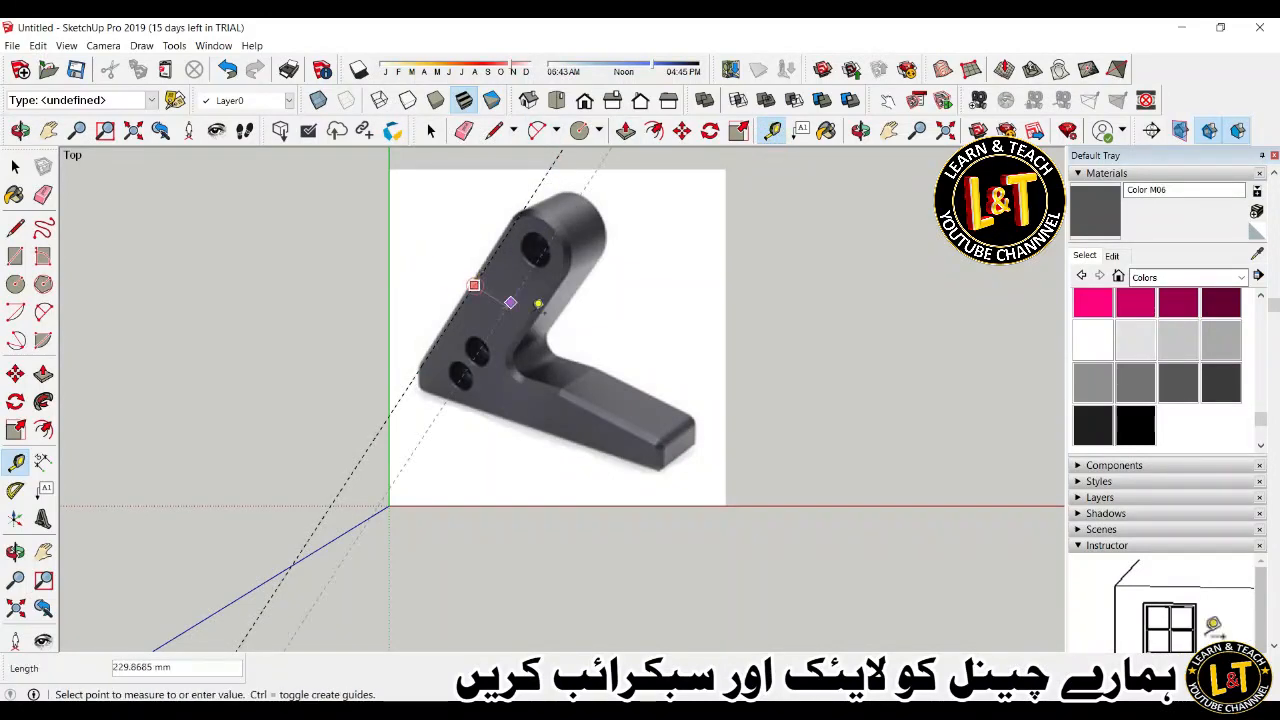
{"action": "left_click", "coordinate": [537, 292]}
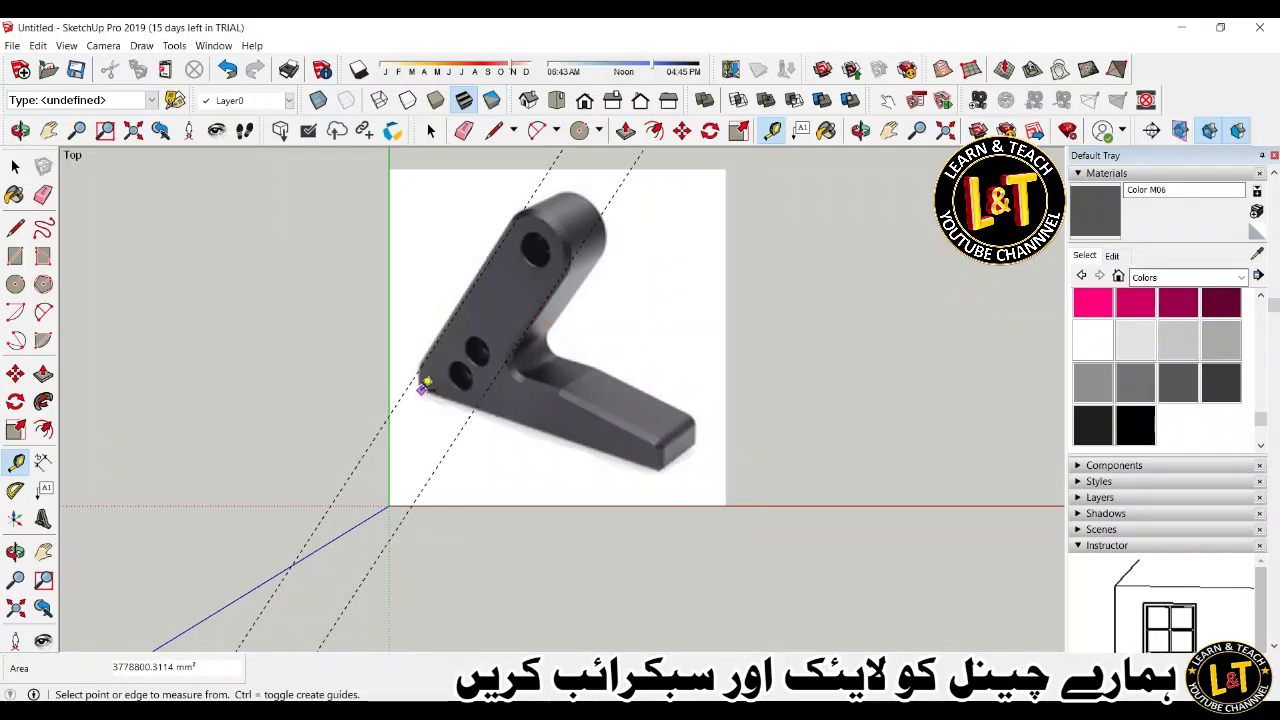
Place a guide along the bracket's bottom edge and a parallel guide about 235 mm above it.
{"action": "left_click", "coordinate": [422, 388]}
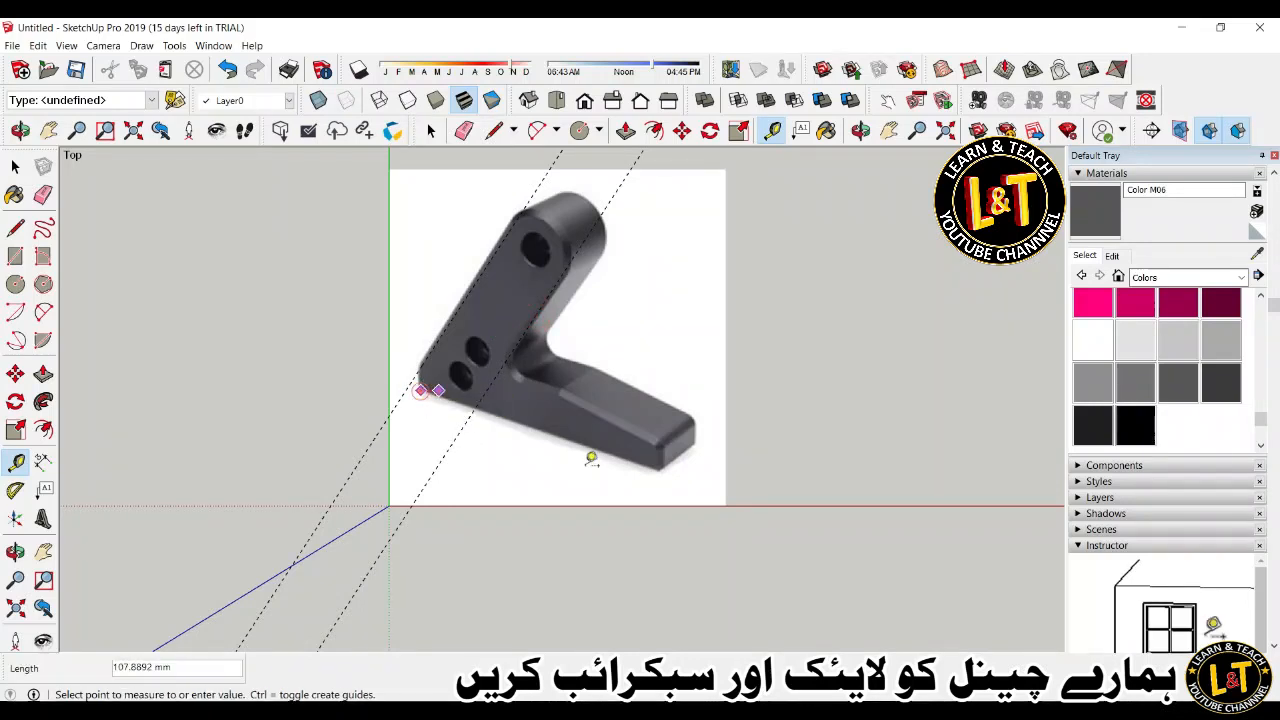
{"action": "left_click", "coordinate": [768, 503]}
{"action": "left_click", "coordinate": [560, 435]}
{"action": "left_click", "coordinate": [533, 420]}
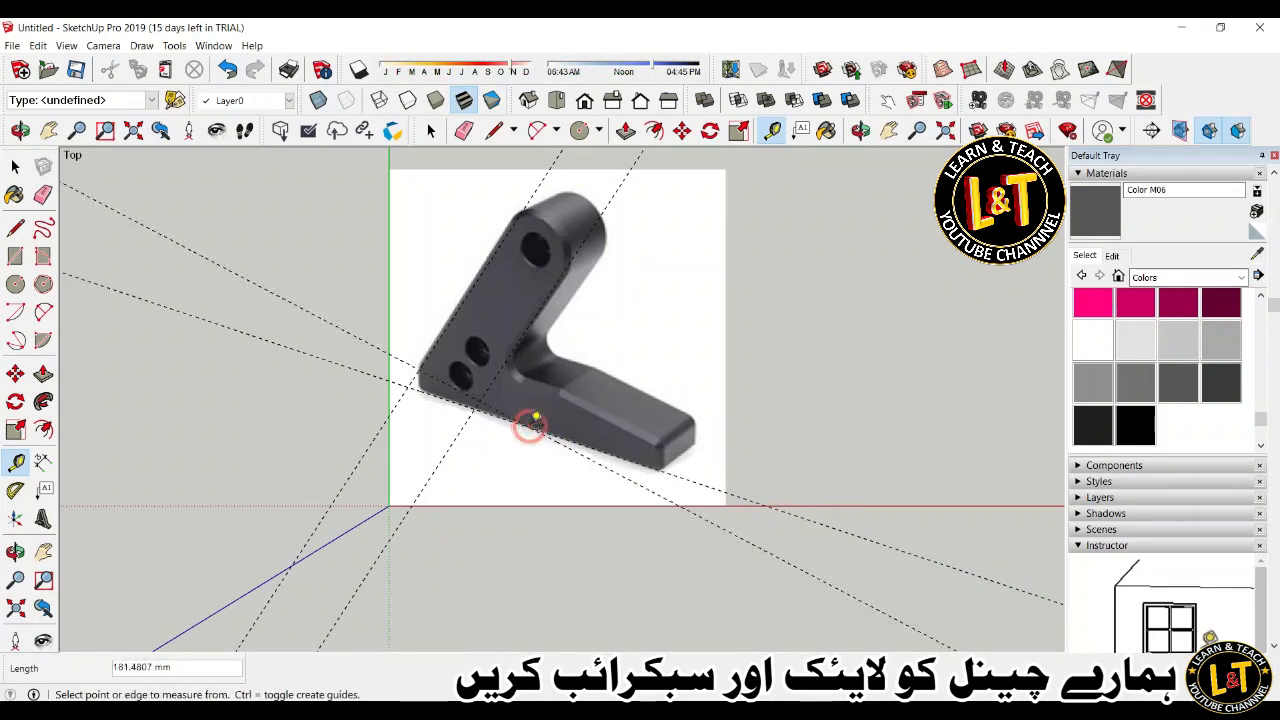
{"action": "left_click", "coordinate": [525, 415]}
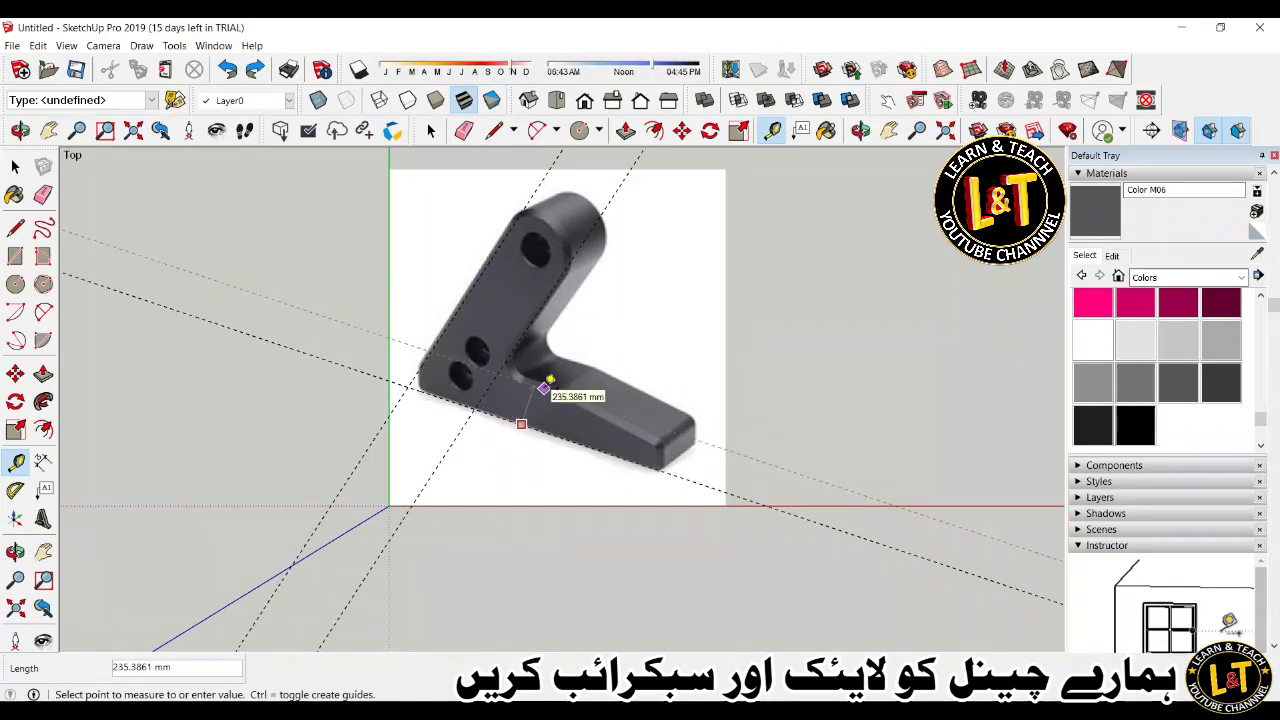
{"action": "left_click", "coordinate": [544, 388]}
Place a guide along the sloping upper edge of the foot's front face.
{"action": "scroll", "coordinate": [547, 389], "scroll_direction": "up", "scroll_amount": 3}
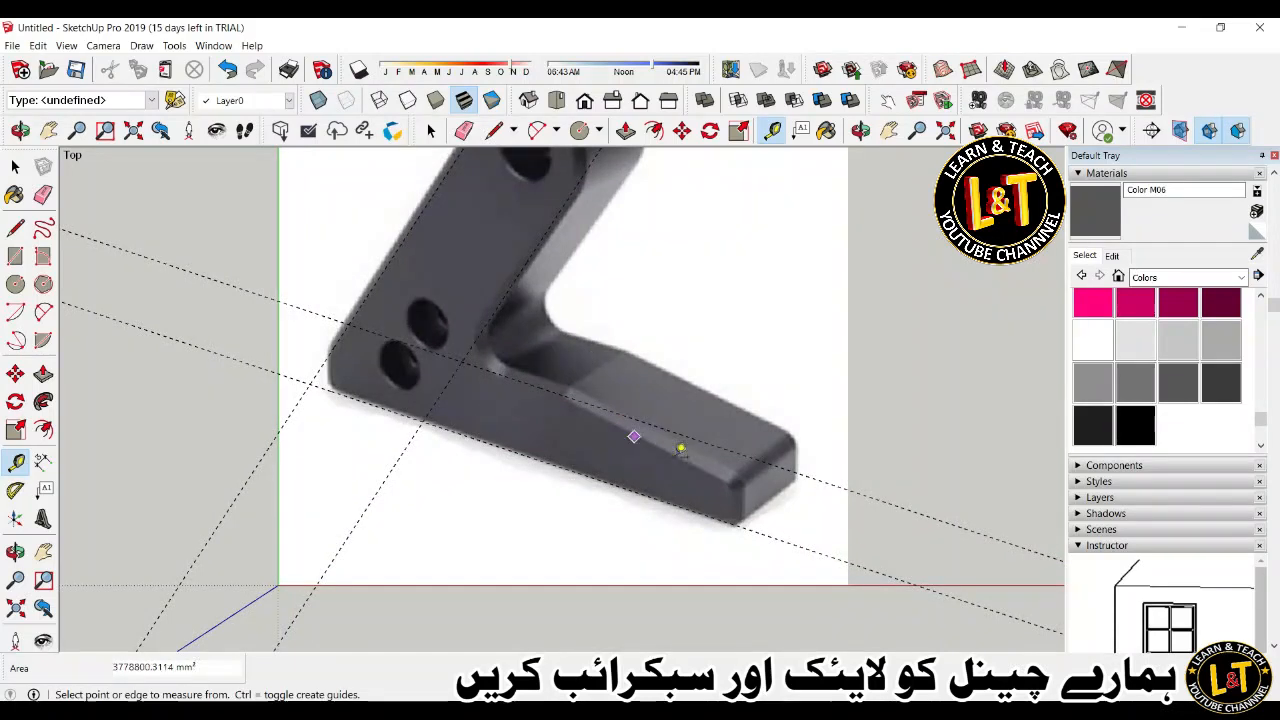
{"action": "left_click", "coordinate": [729, 484]}
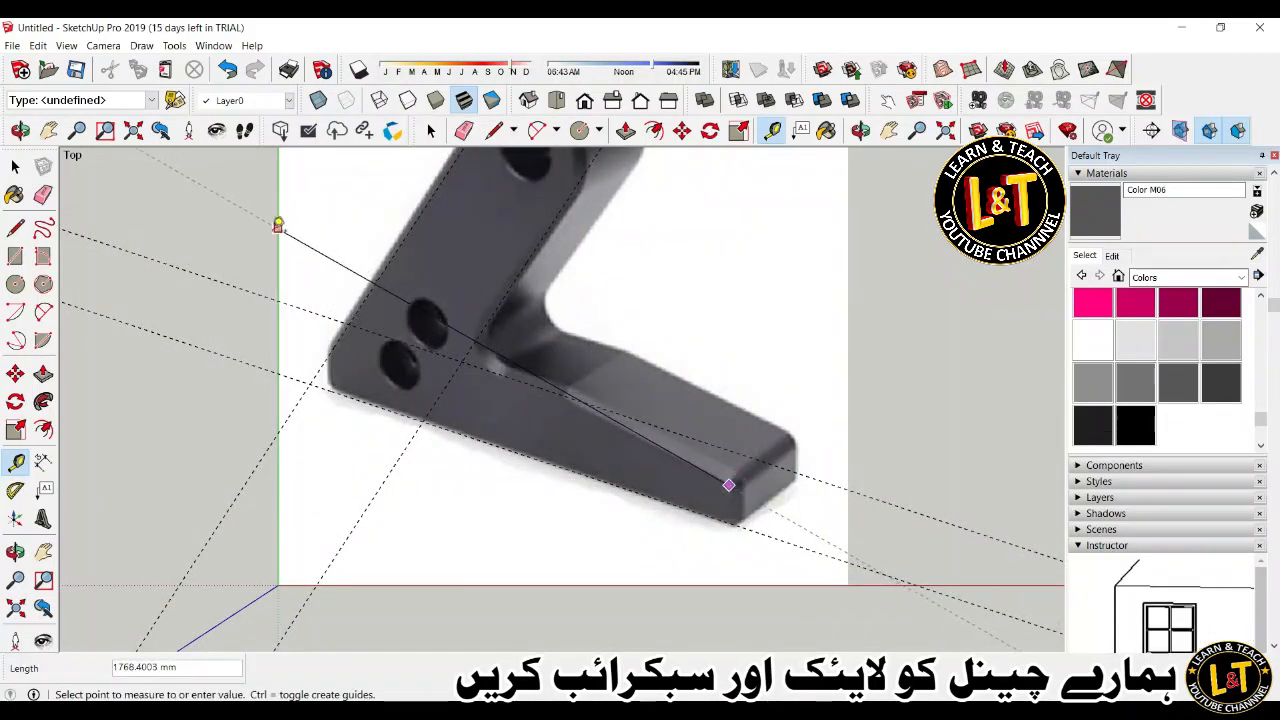
{"action": "left_click", "coordinate": [274, 230]}
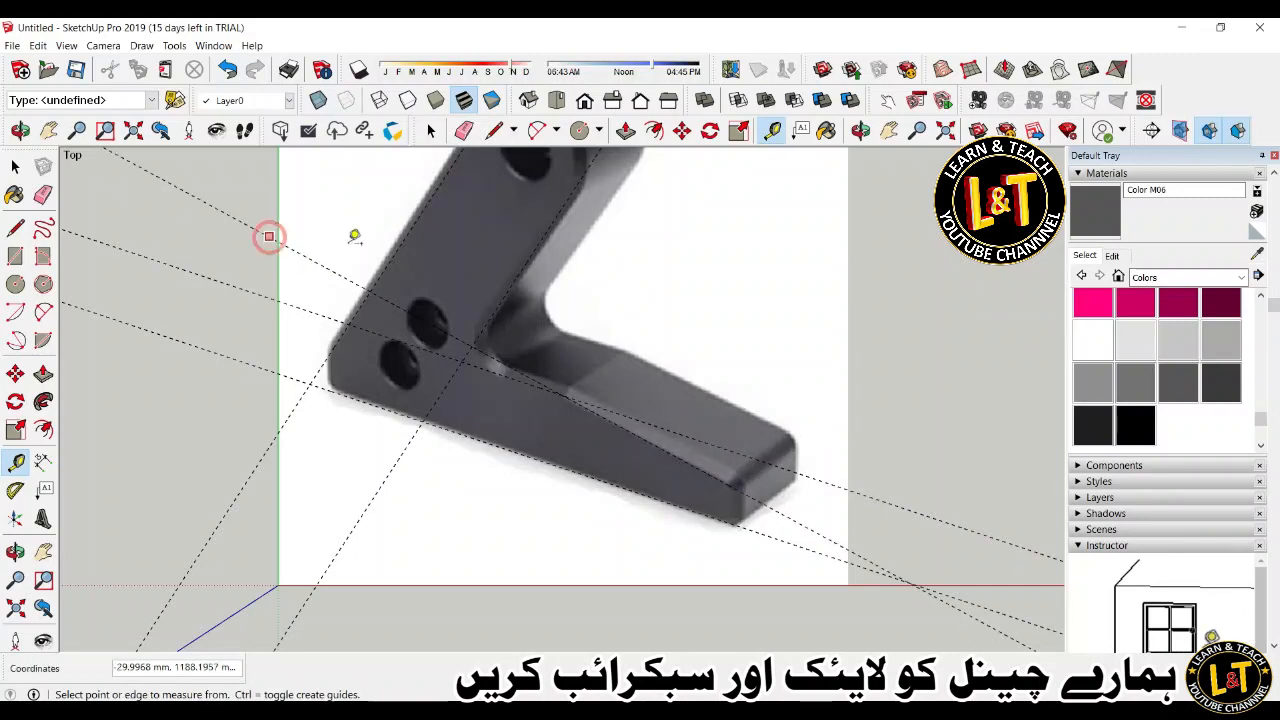
{"action": "scroll", "coordinate": [525, 380], "scroll_direction": "down", "scroll_amount": 1}
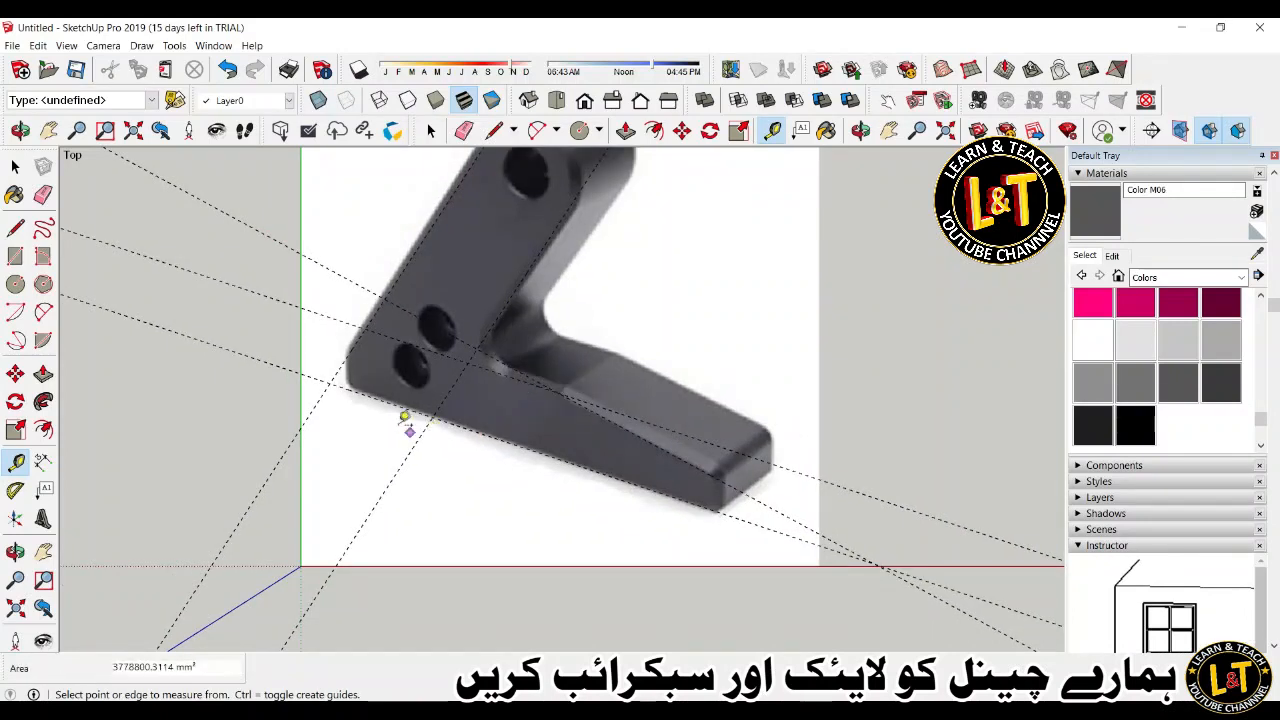
{"action": "scroll", "coordinate": [380, 395], "scroll_direction": "up", "scroll_amount": 1}
{"action": "scroll", "coordinate": [355, 385], "scroll_direction": "up", "scroll_amount": 2}
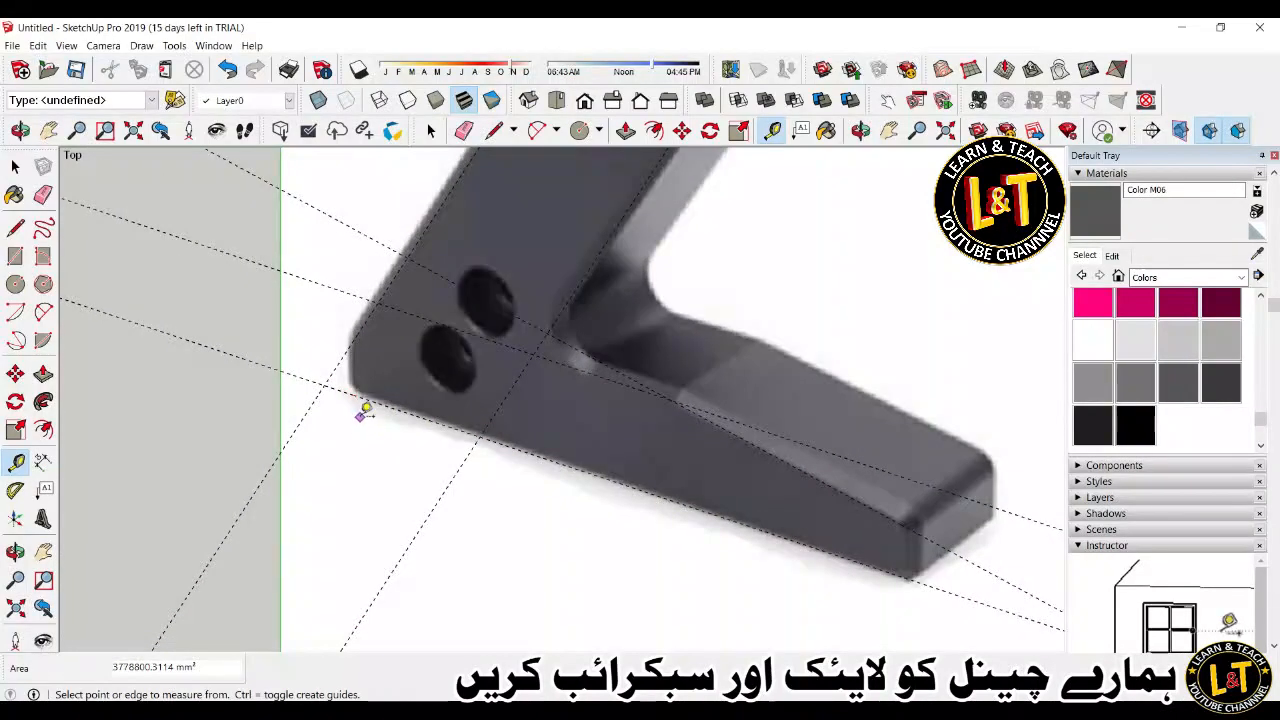
{"action": "left_click", "coordinate": [358, 414]}
{"action": "scroll", "coordinate": [358, 400], "scroll_direction": "down", "scroll_amount": 3}
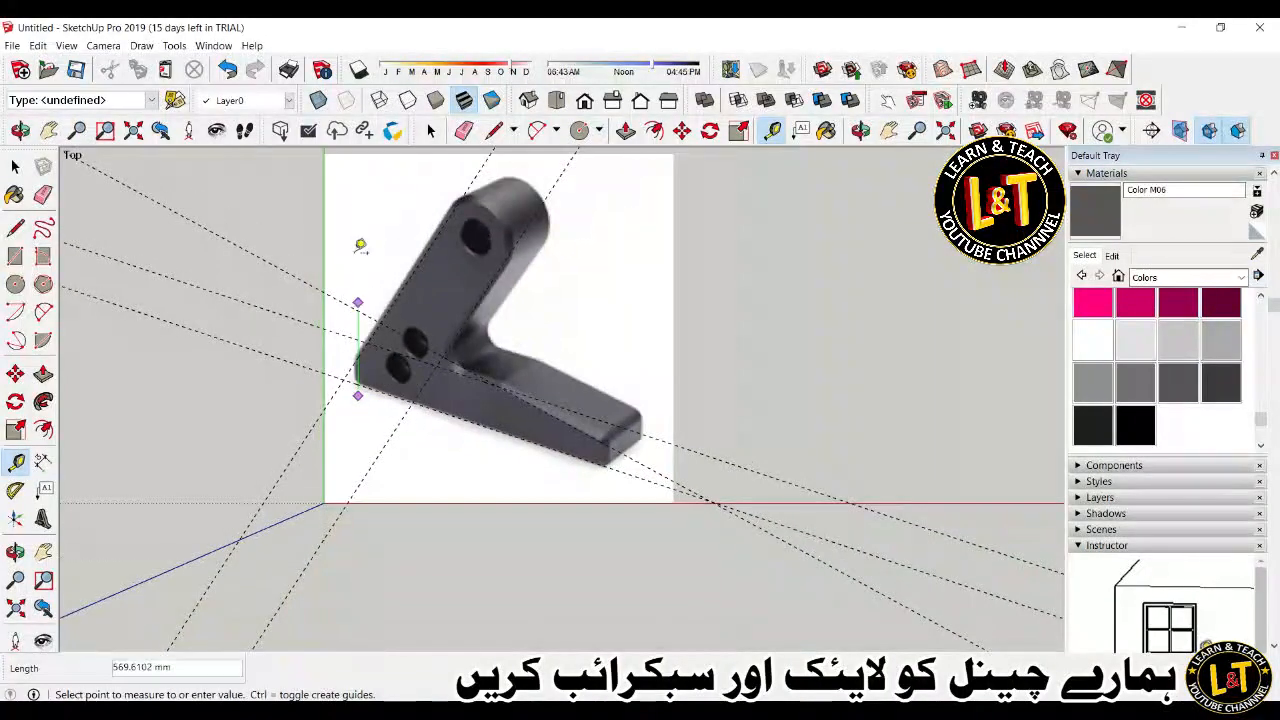
{"action": "scroll", "coordinate": [376, 158], "scroll_direction": "down", "scroll_amount": 2}
{"action": "scroll", "coordinate": [372, 158], "scroll_direction": "up", "scroll_amount": 1}
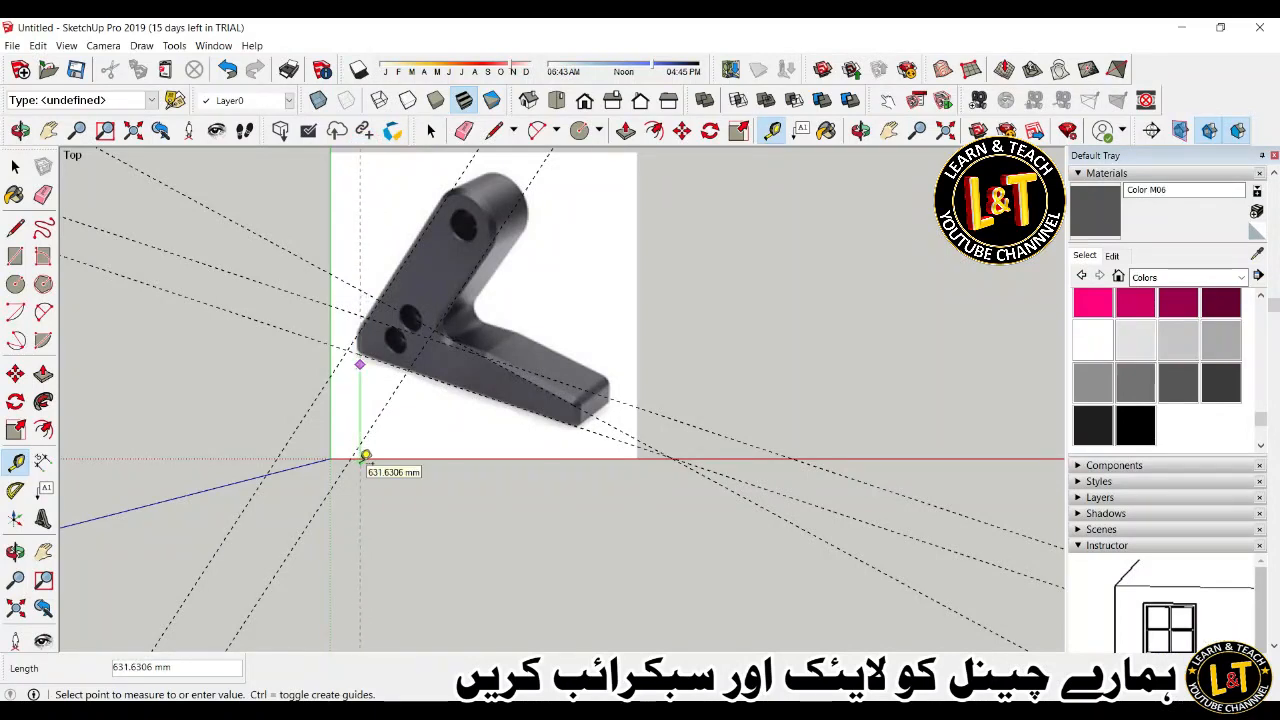
{"action": "left_click", "coordinate": [366, 456]}
{"action": "left_click", "coordinate": [361, 330]}
{"action": "key", "text": "Escape"}
Place a vertical guide along the short edge at the bracket's heel, where the arm meets the base.
{"action": "scroll", "coordinate": [349, 319], "scroll_direction": "up", "scroll_amount": 2}
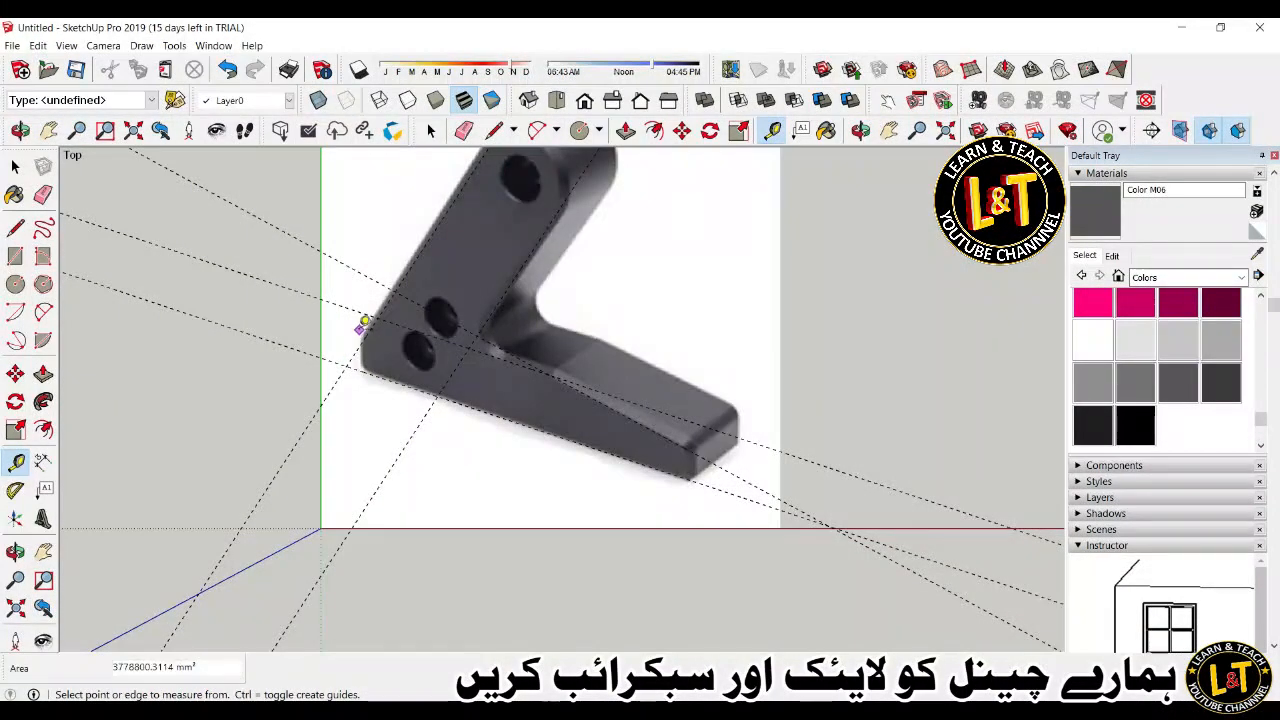
{"action": "scroll", "coordinate": [363, 322], "scroll_direction": "up", "scroll_amount": 3}
{"action": "left_click", "coordinate": [370, 336]}
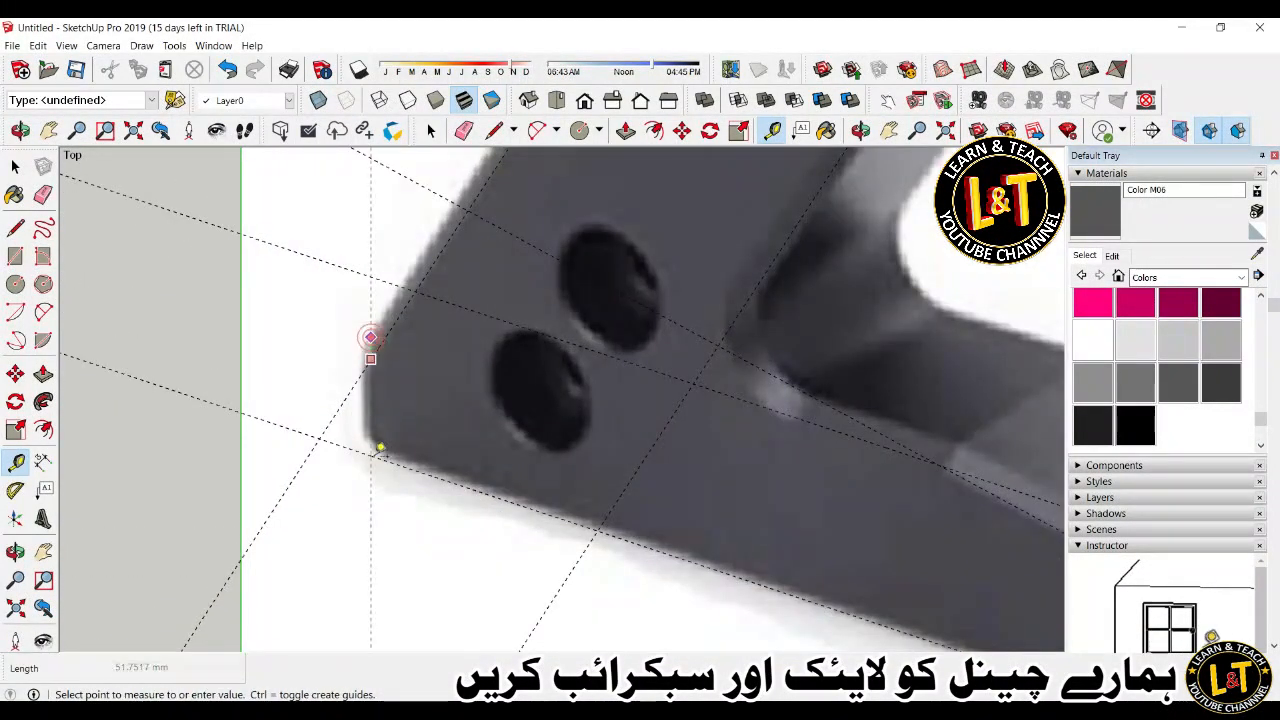
{"action": "scroll", "coordinate": [369, 390], "scroll_direction": "down", "scroll_amount": 4}
{"action": "left_click", "coordinate": [369, 390]}
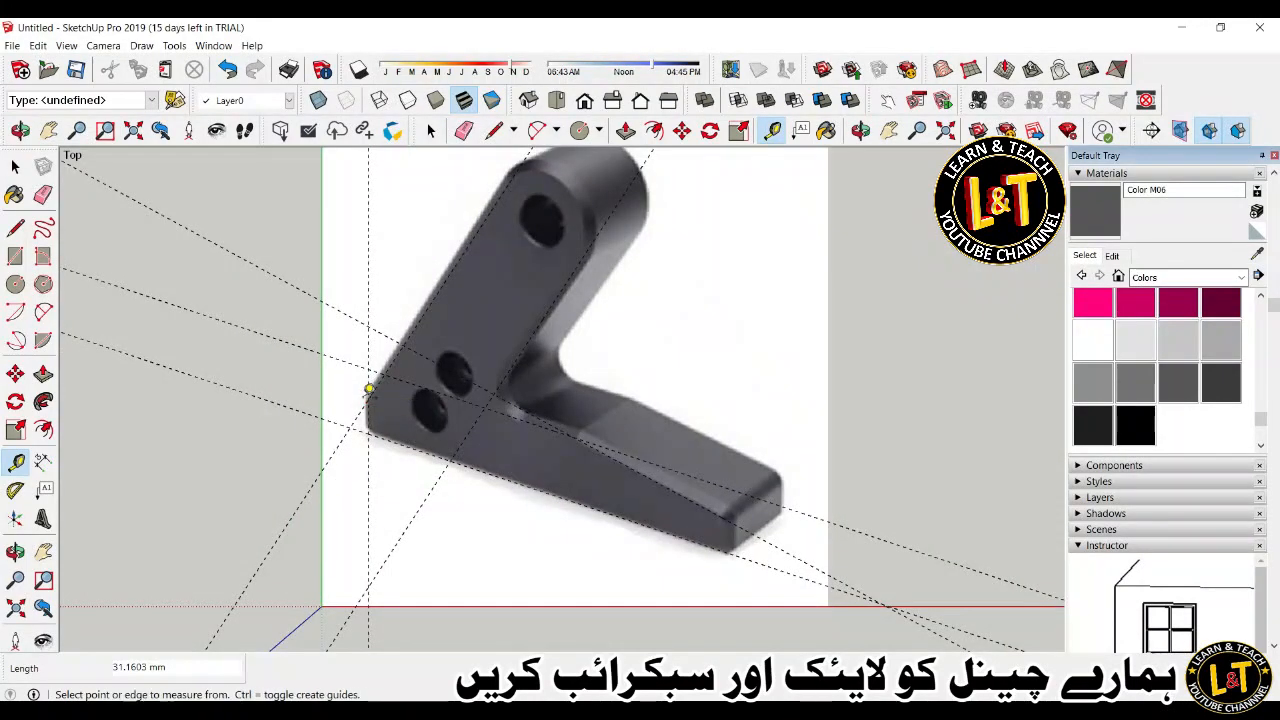
Place a vertical guide along the front edge at the tip of the foot.
{"action": "scroll", "coordinate": [525, 430], "scroll_direction": "up", "scroll_amount": 3}
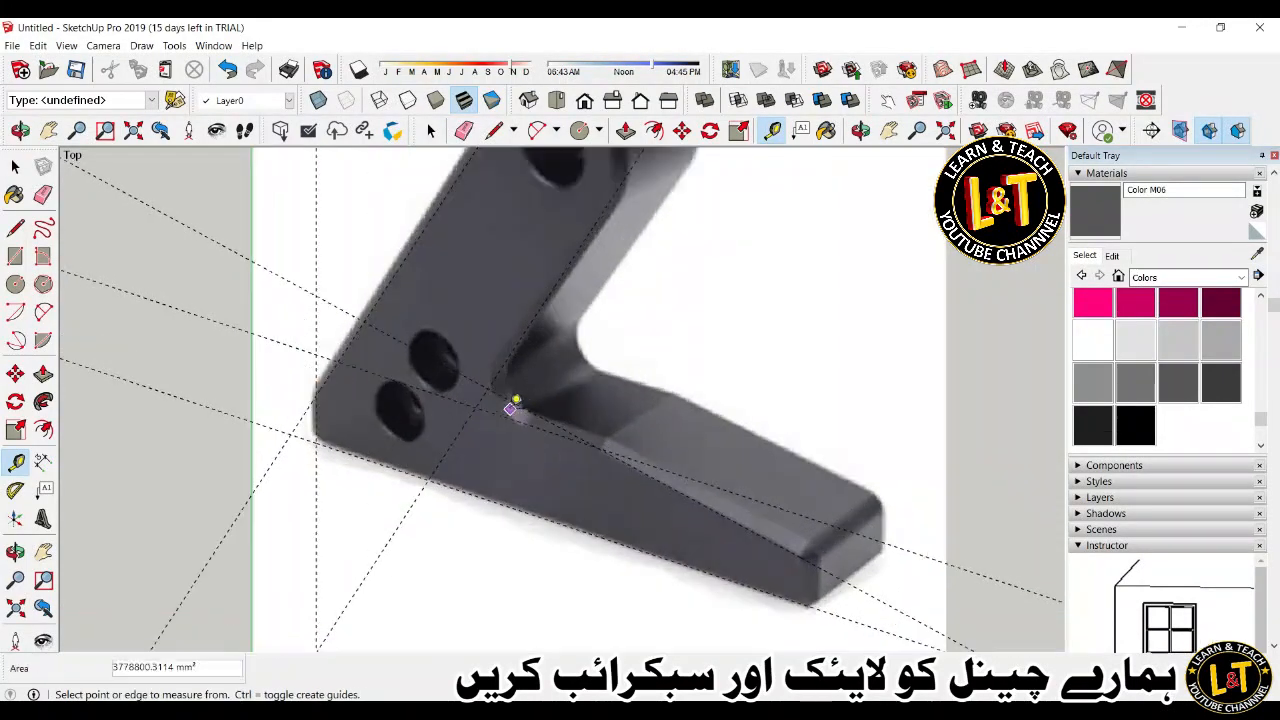
{"action": "scroll", "coordinate": [508, 408], "scroll_direction": "down", "scroll_amount": 2}
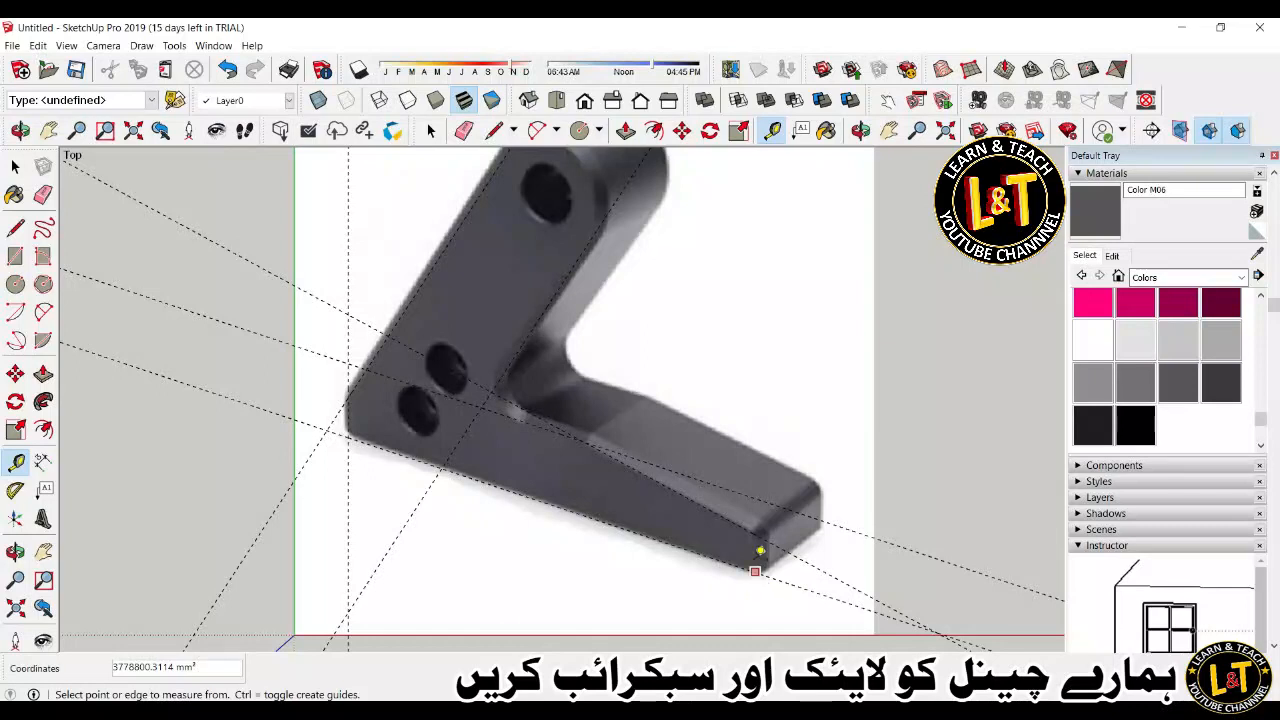
{"action": "left_click", "coordinate": [757, 517]}
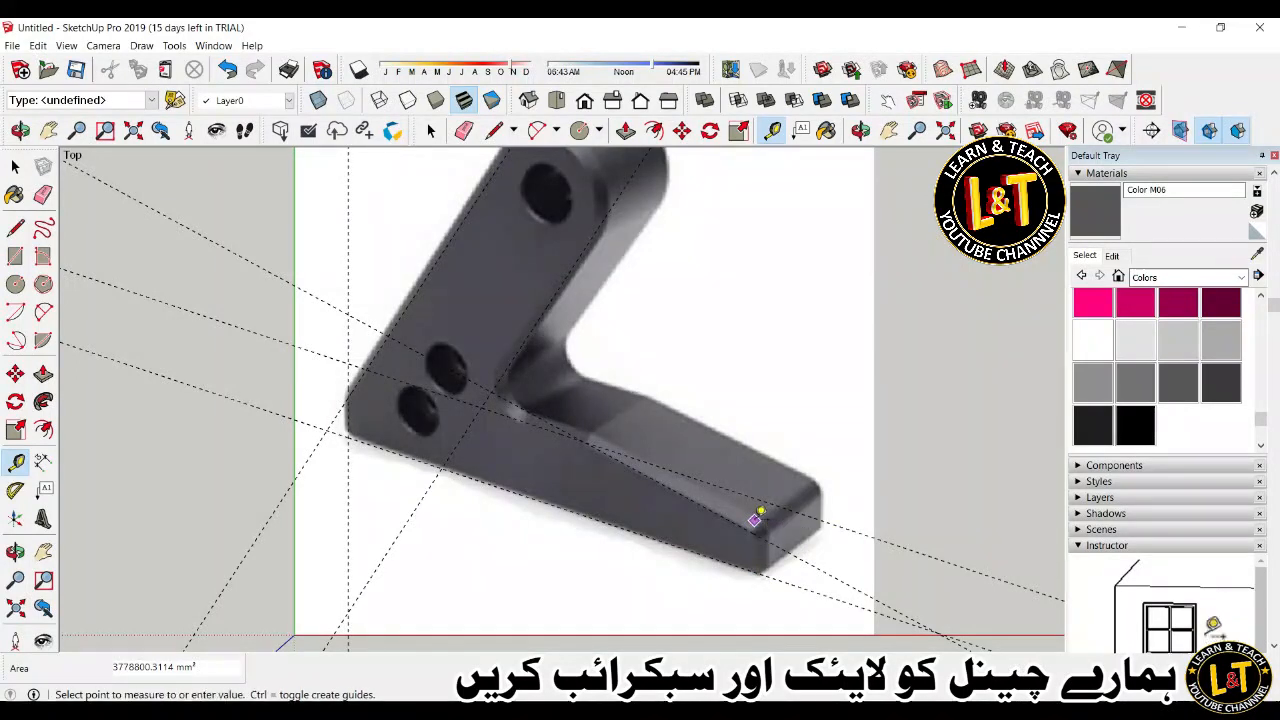
{"action": "left_click", "coordinate": [756, 636]}
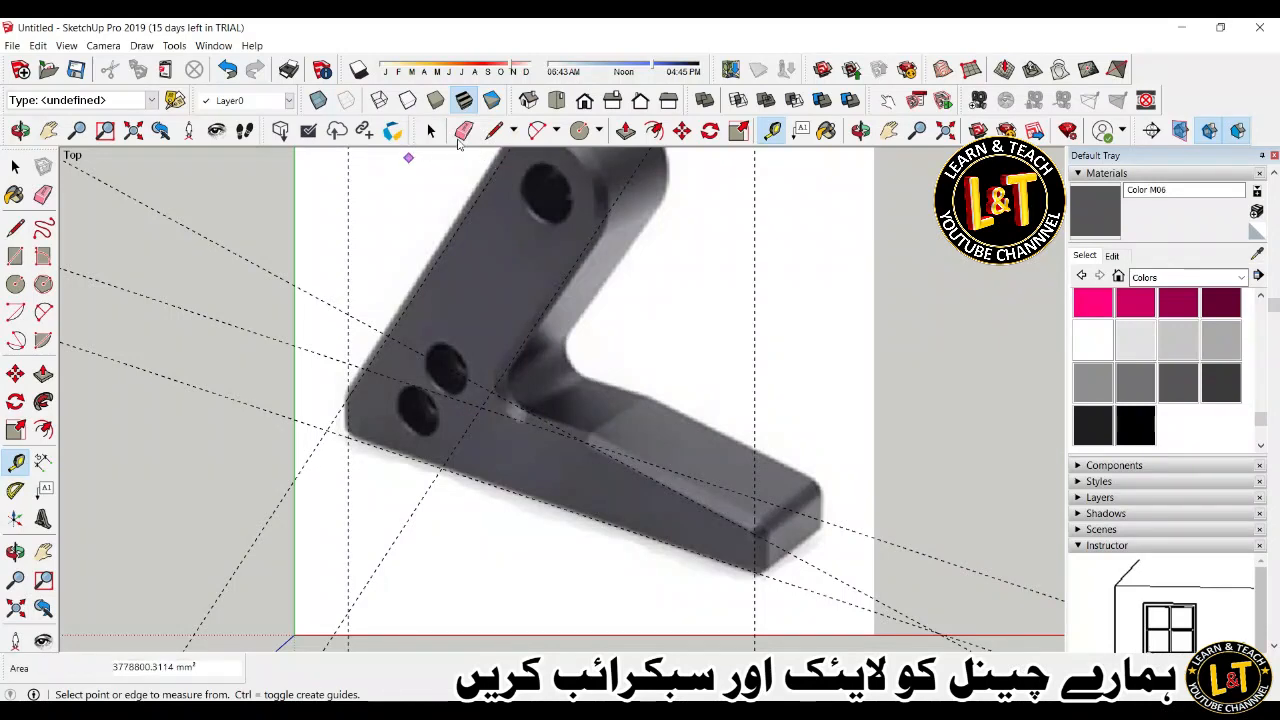
Try to trace the foot's tip edge, its sloping upper edge and the run to the arm's inner corner with lines.
{"action": "left_click", "coordinate": [493, 131]}
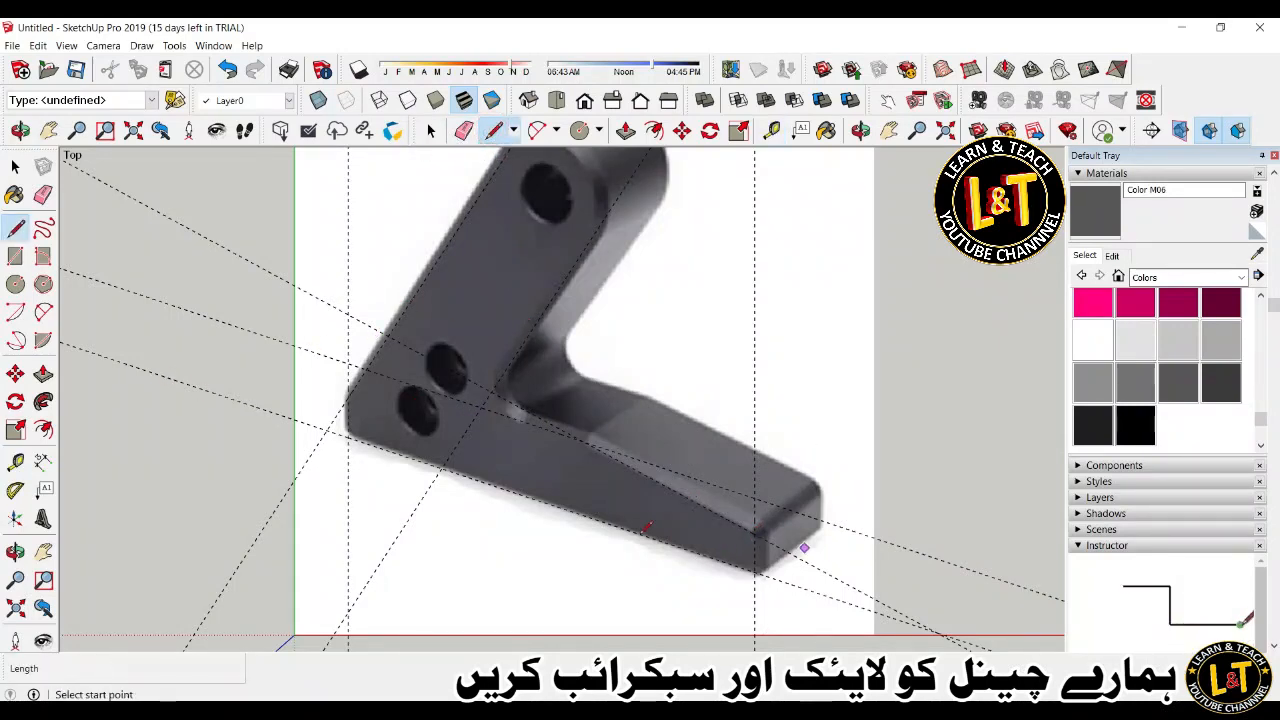
{"action": "left_click", "coordinate": [757, 568]}
{"action": "left_click", "coordinate": [754, 533]}
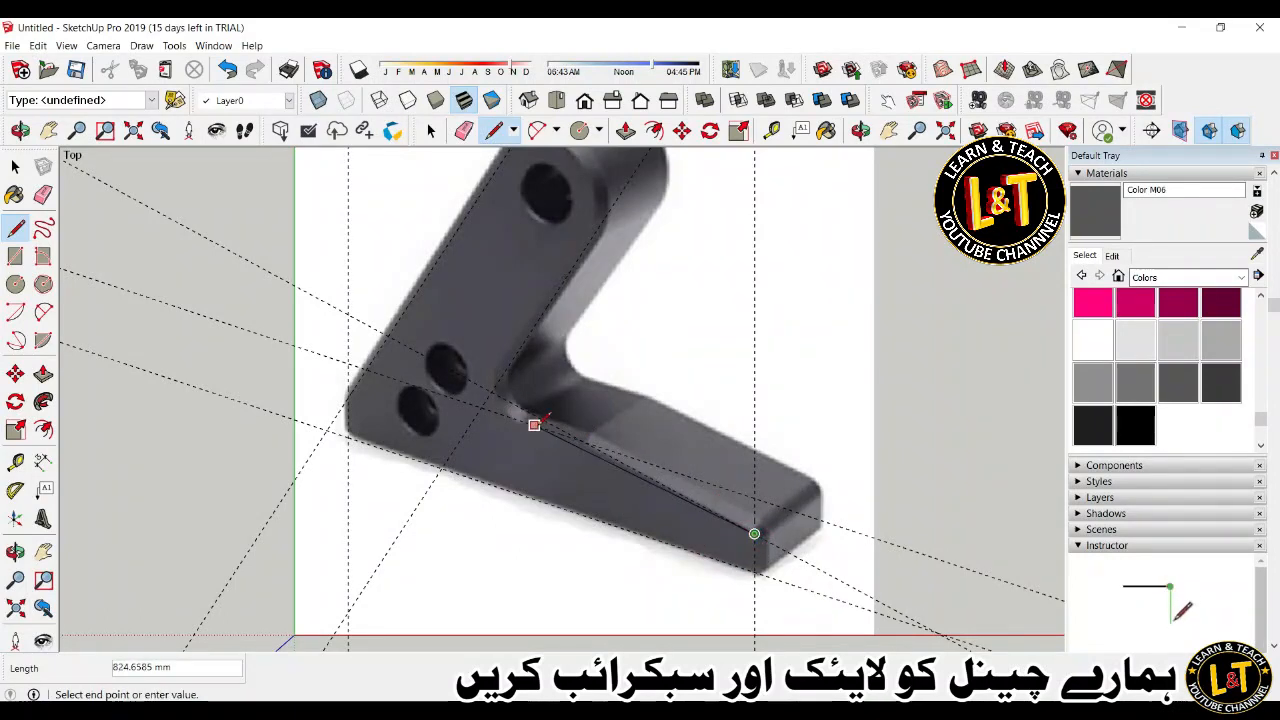
{"action": "left_click", "coordinate": [588, 443]}
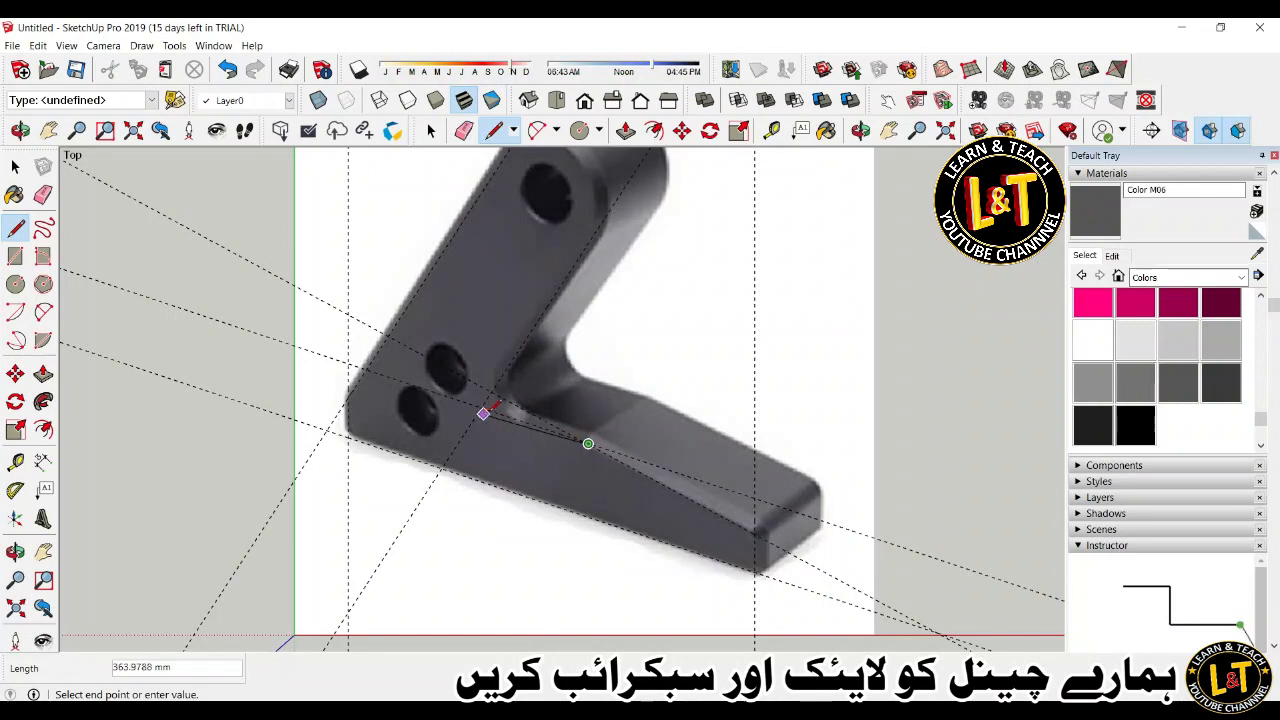
{"action": "left_click", "coordinate": [499, 412]}
{"action": "scroll", "coordinate": [500, 380], "scroll_direction": "up", "scroll_amount": 1}
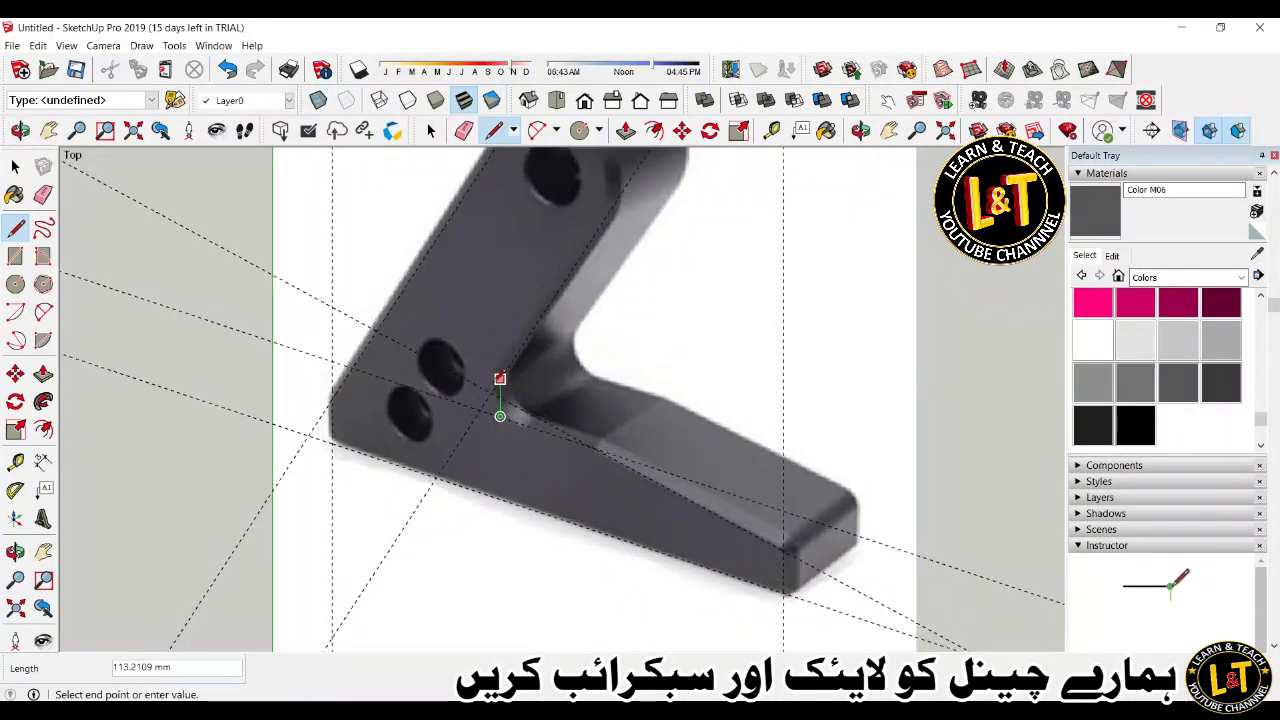
{"action": "scroll", "coordinate": [499, 380], "scroll_direction": "up", "scroll_amount": 1}
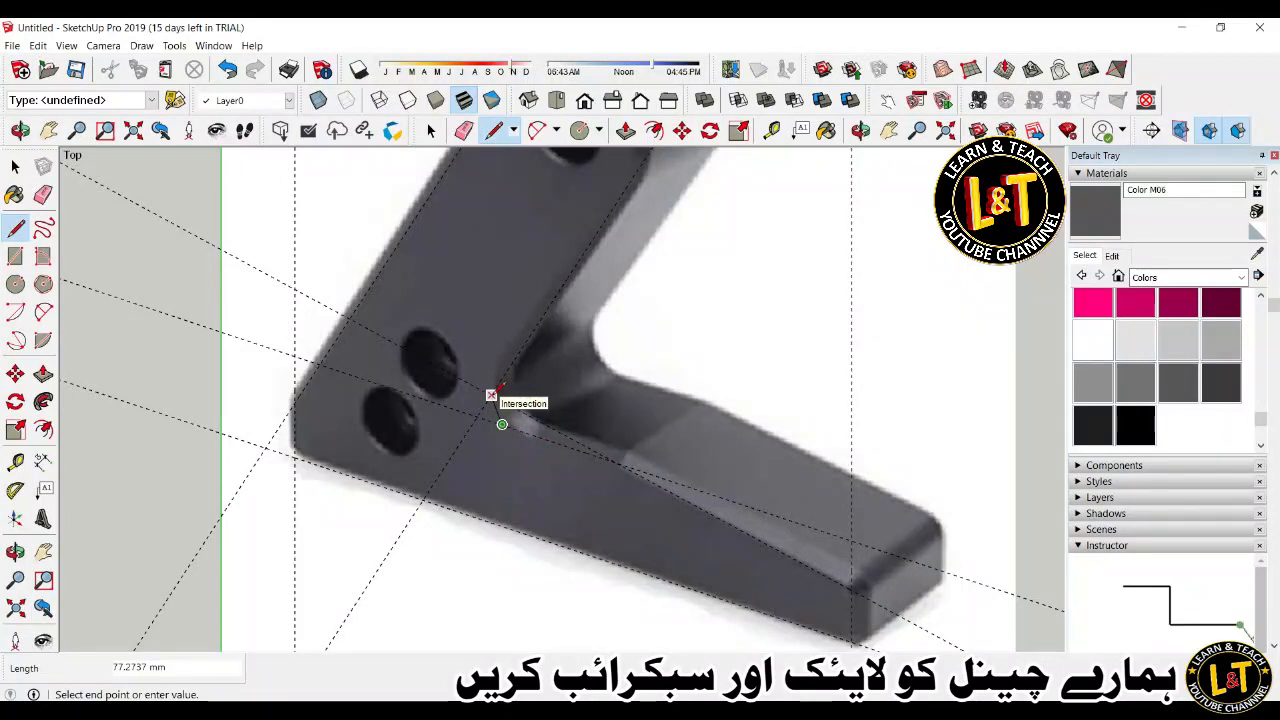
{"action": "scroll", "coordinate": [491, 395], "scroll_direction": "down", "scroll_amount": 2}
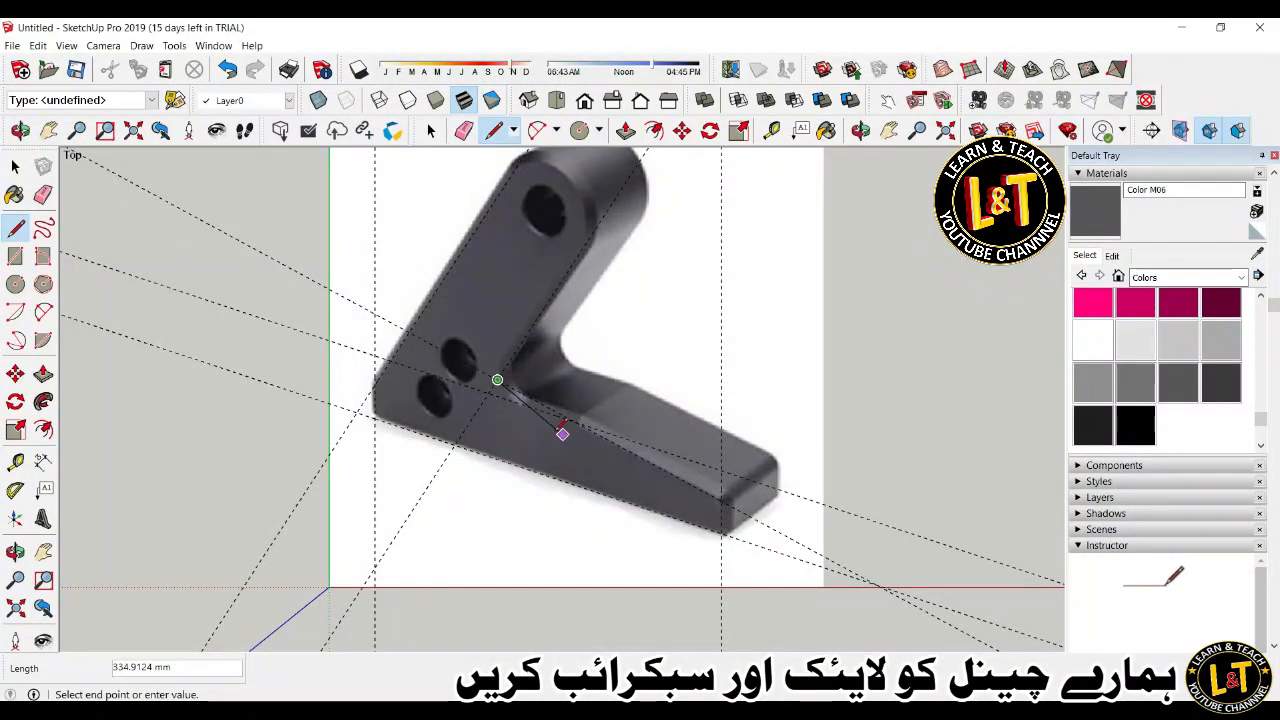
{"action": "left_click", "coordinate": [504, 397]}
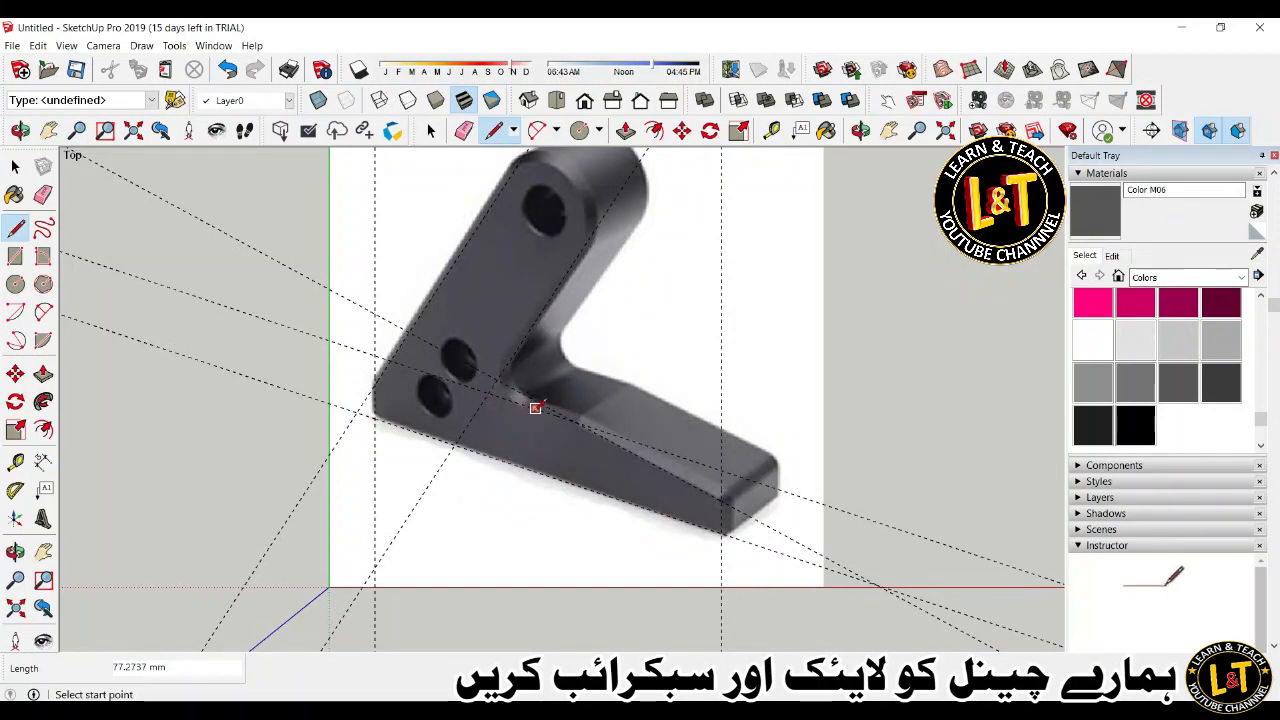
Try to draw the bracket's bottom edge from the lower corner of the foot's tip along the bottom guide.
{"action": "scroll", "coordinate": [530, 419], "scroll_direction": "up", "scroll_amount": 2}
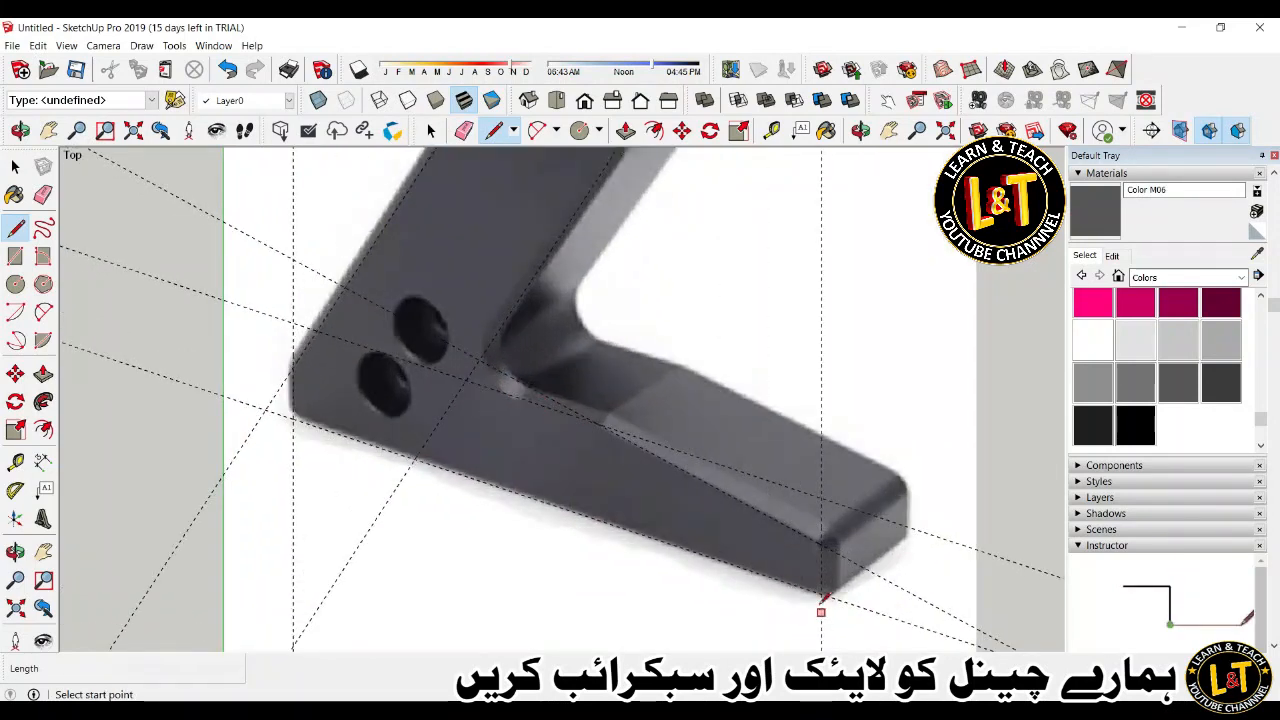
{"action": "scroll", "coordinate": [740, 440], "scroll_direction": "down", "scroll_amount": 2}
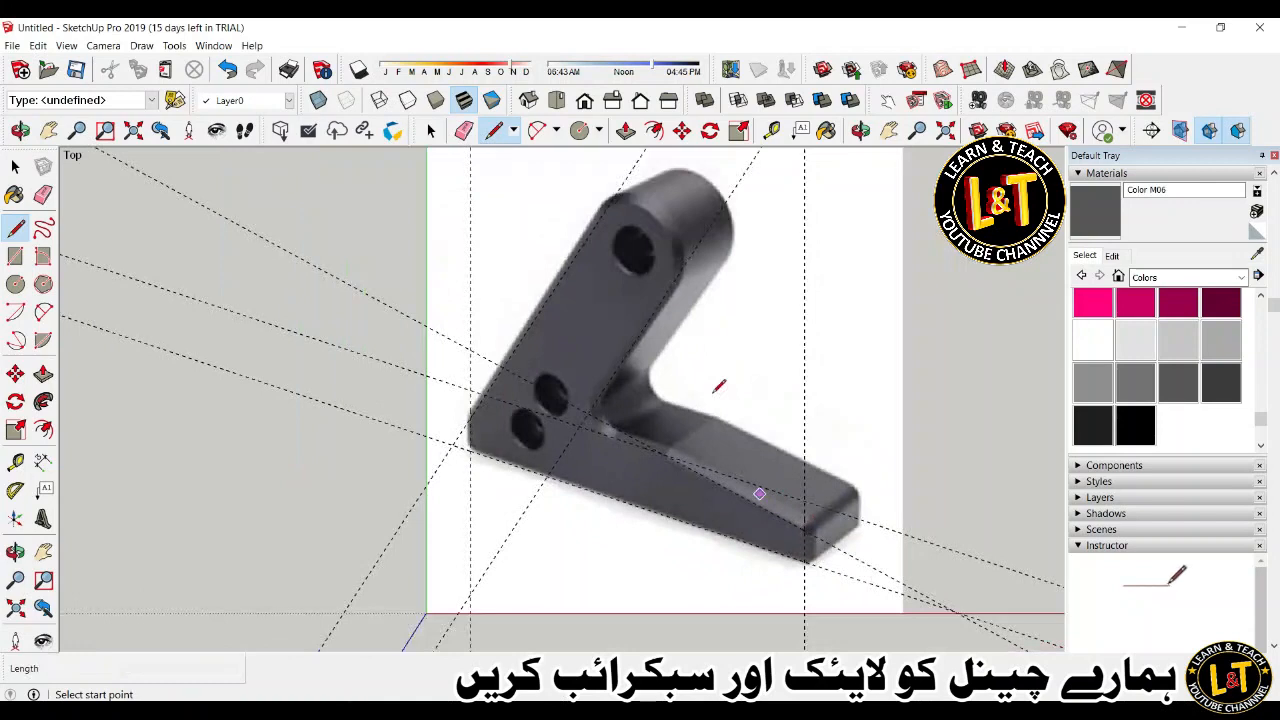
{"action": "scroll", "coordinate": [720, 370], "scroll_direction": "down", "scroll_amount": 3}
{"action": "middle_click_drag", "start_coordinate": [808, 543], "coordinate": [746, 406]}
{"action": "key", "text": "l"}
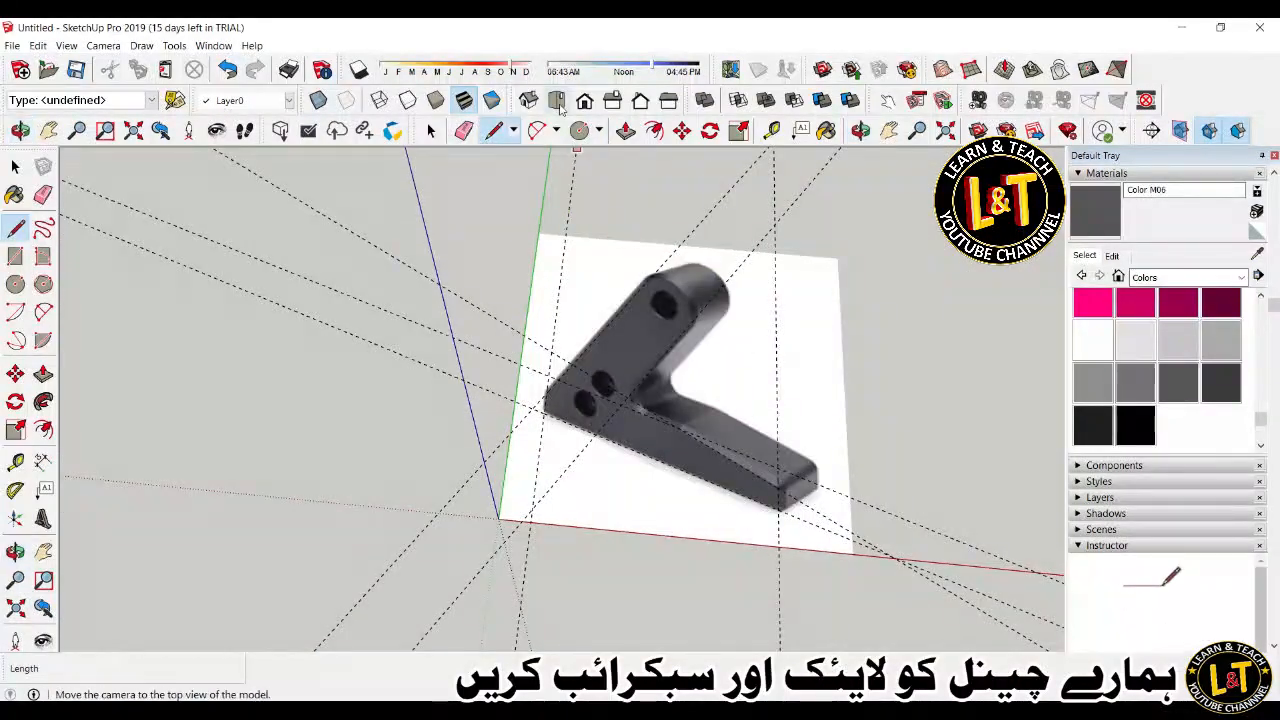
{"action": "left_click", "coordinate": [557, 100]}
{"action": "left_click", "coordinate": [656, 524]}
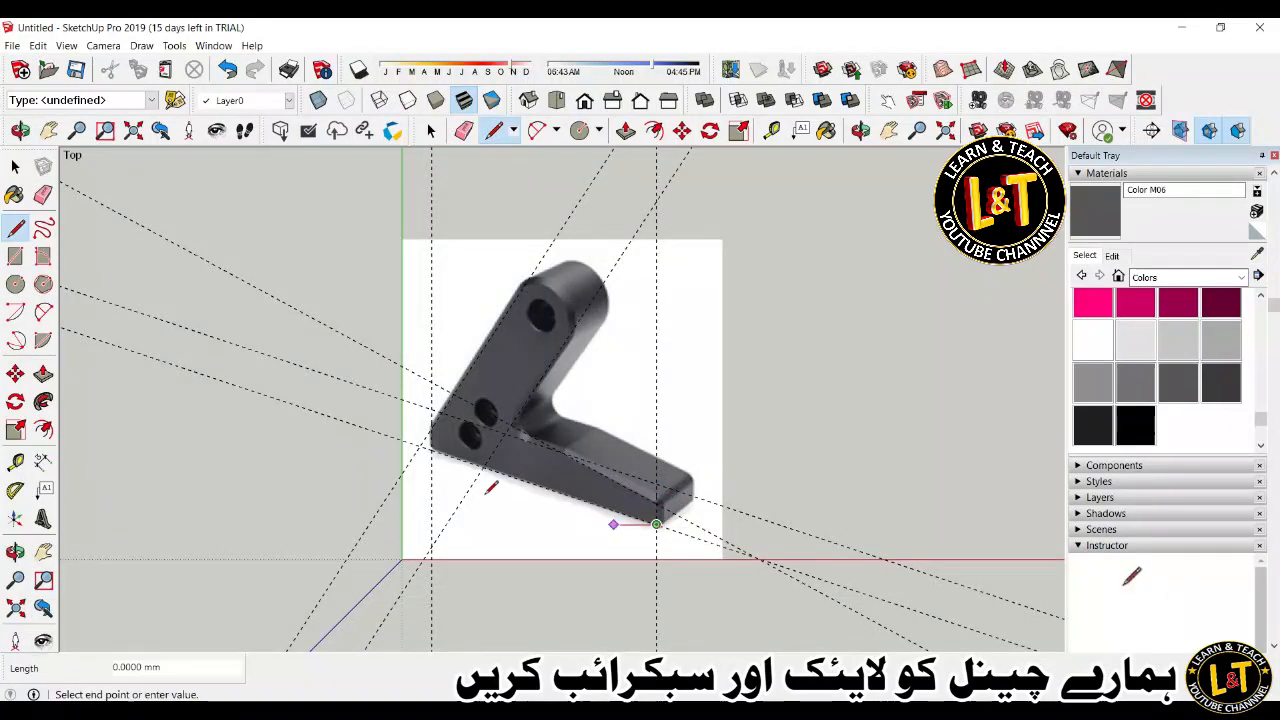
{"action": "left_click", "coordinate": [356, 424]}
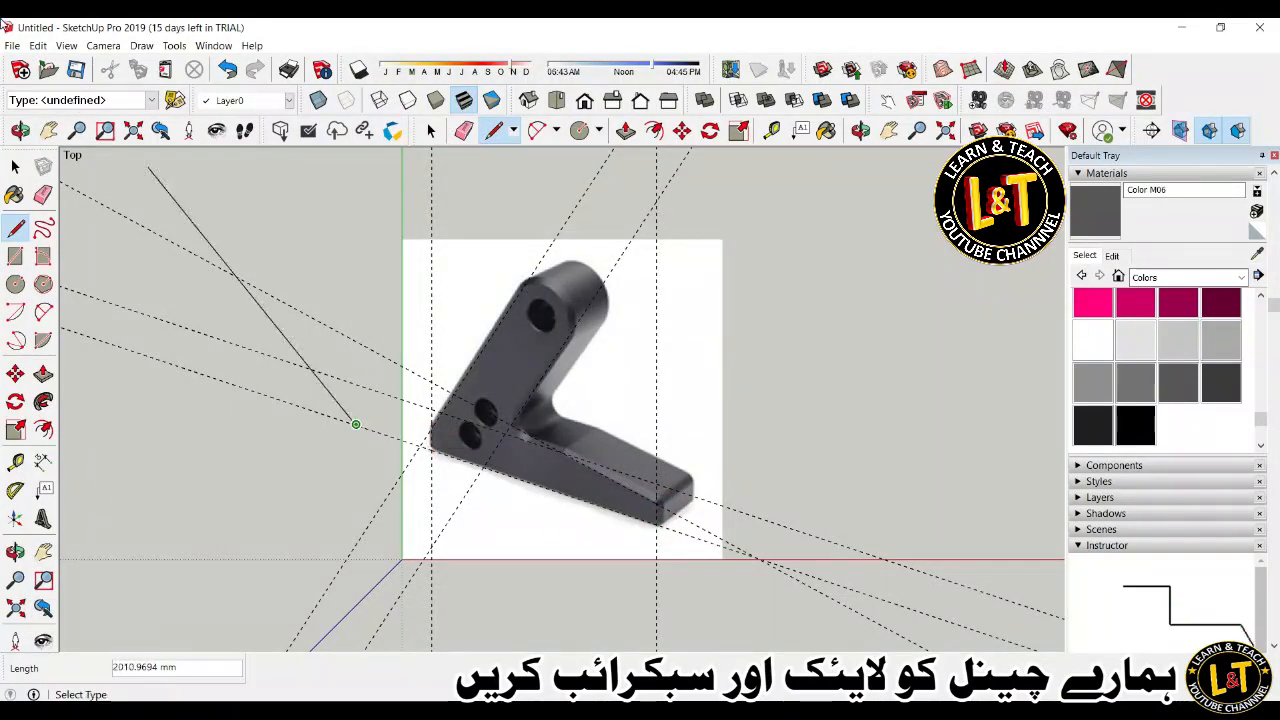
Turn on the Profiles and Edges display in the edge style.
{"action": "left_click", "coordinate": [37, 46]}
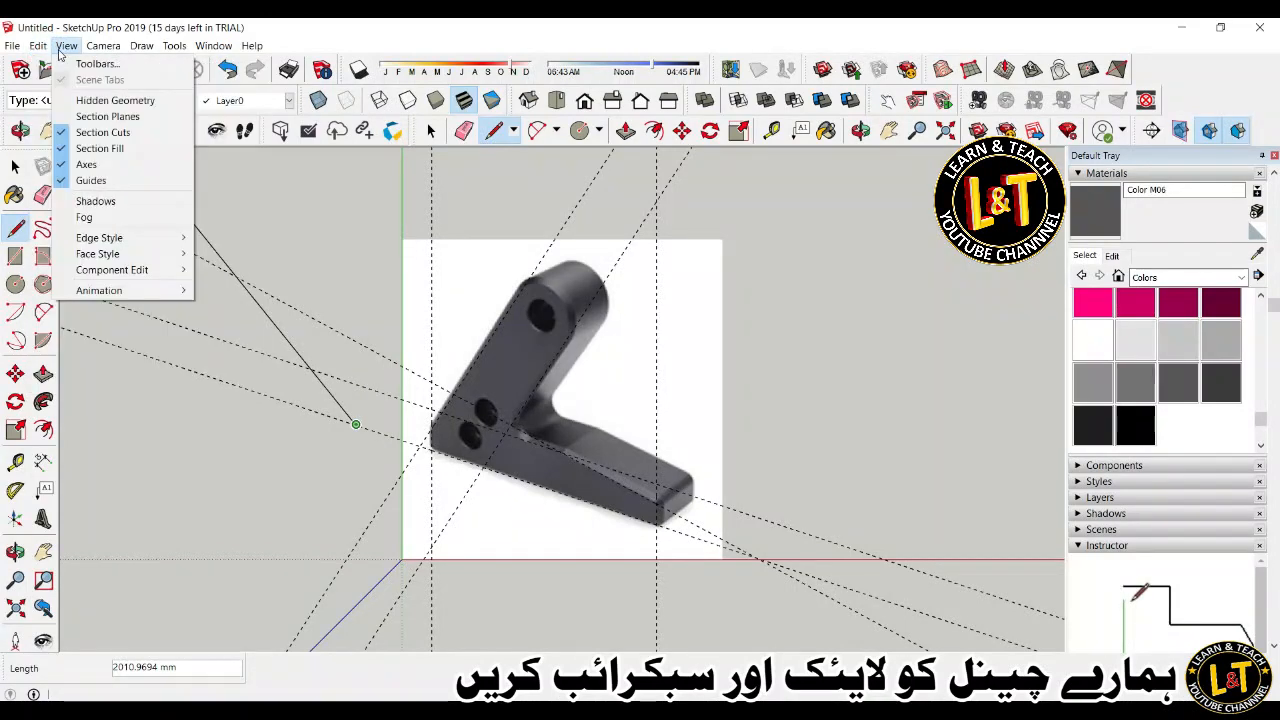
{"action": "mouse_move", "coordinate": [137, 237]}
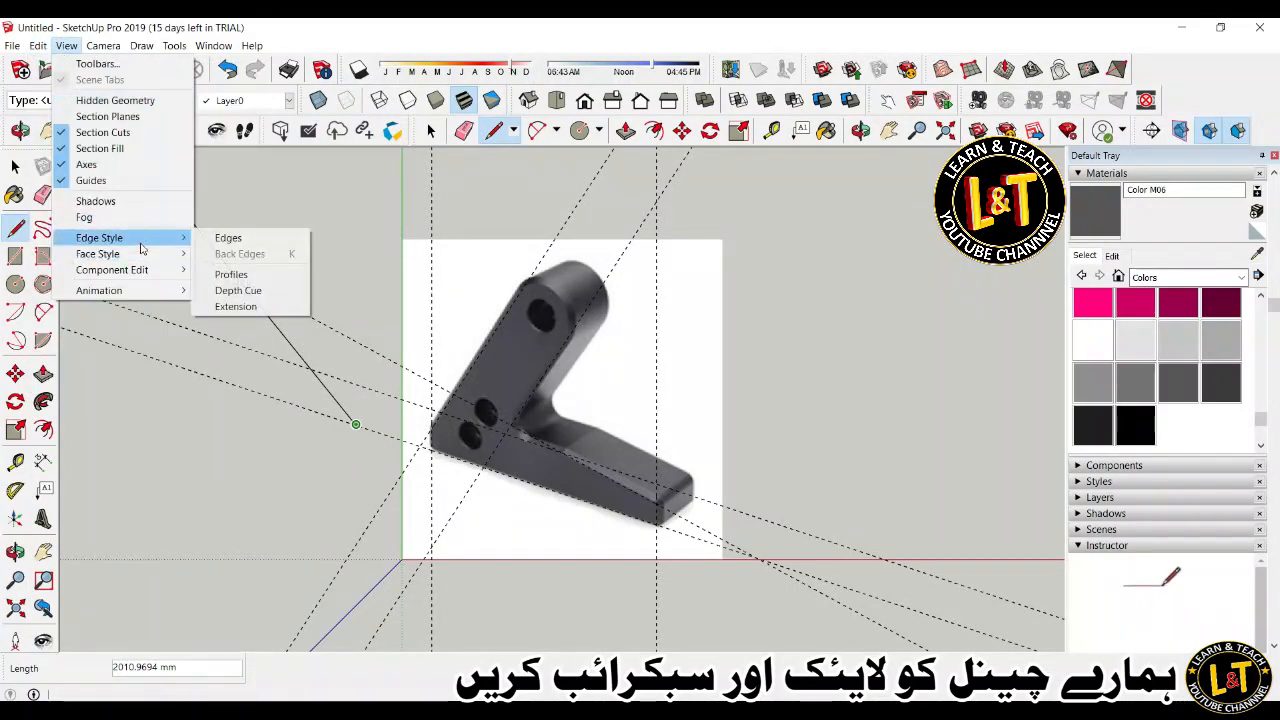
{"action": "left_click", "coordinate": [225, 271]}
{"action": "left_click", "coordinate": [66, 46]}
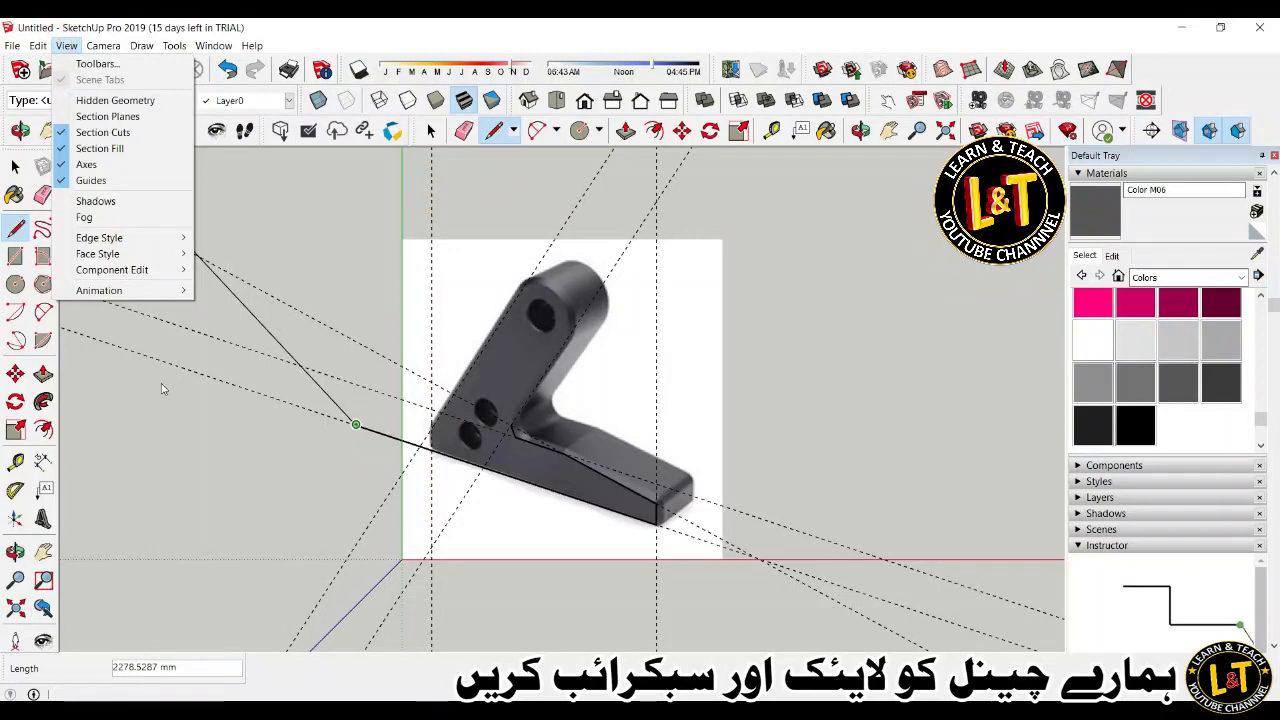
{"action": "mouse_move", "coordinate": [114, 238]}
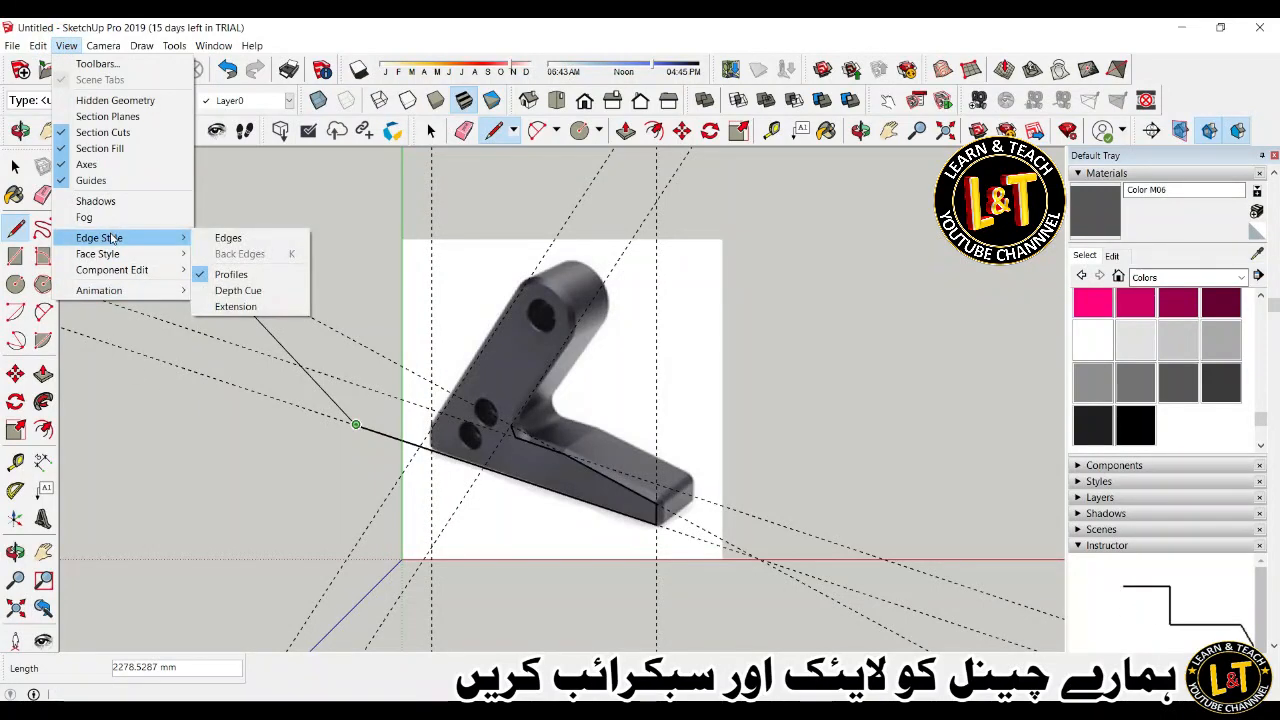
{"action": "left_click", "coordinate": [229, 238]}
{"action": "key", "text": "Escape"}
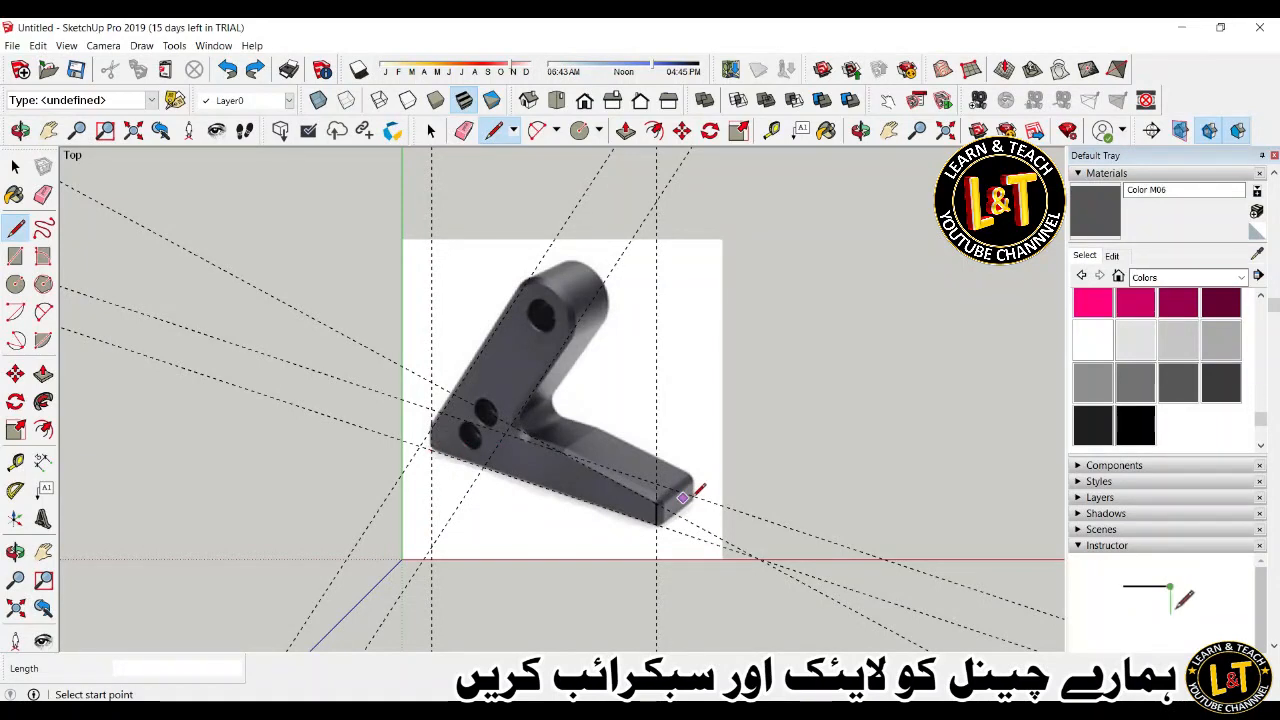
Trace the foot's tip edge, its sloping upper edge and the run to the guide intersection at the arm's inner corner.
{"action": "scroll", "coordinate": [505, 452], "scroll_direction": "up", "scroll_amount": 2}
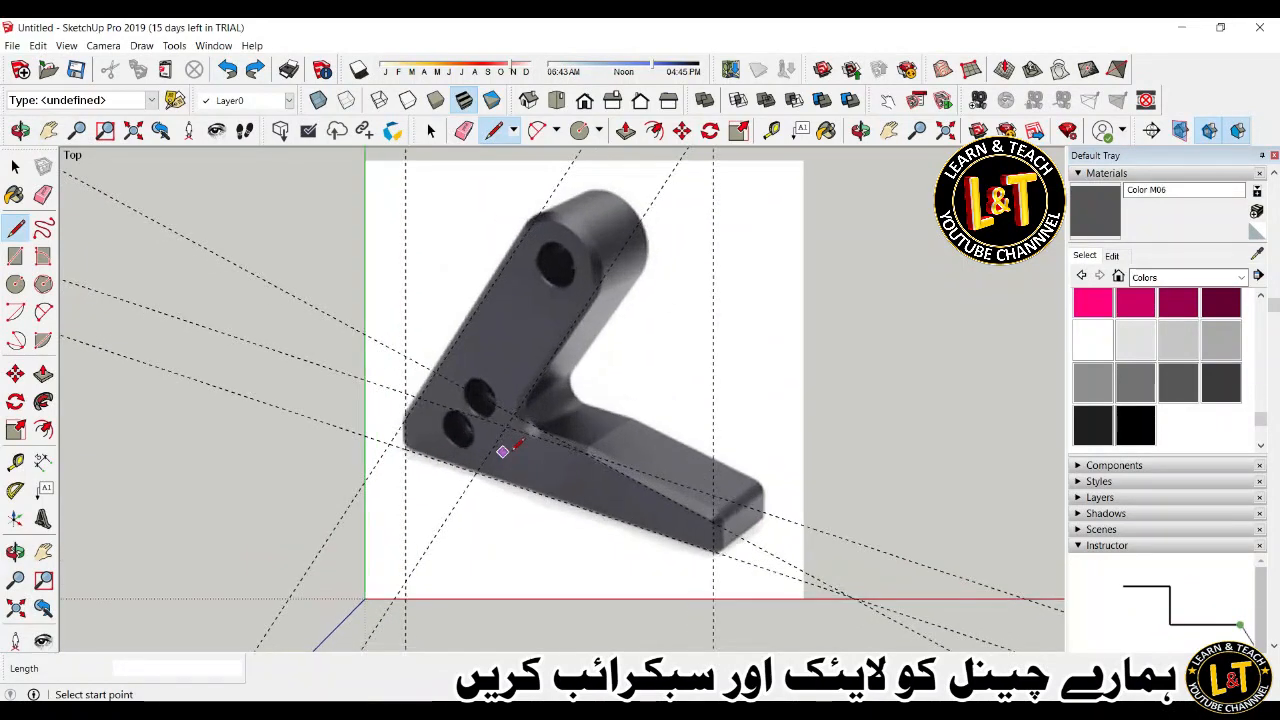
{"action": "left_click", "coordinate": [714, 548]}
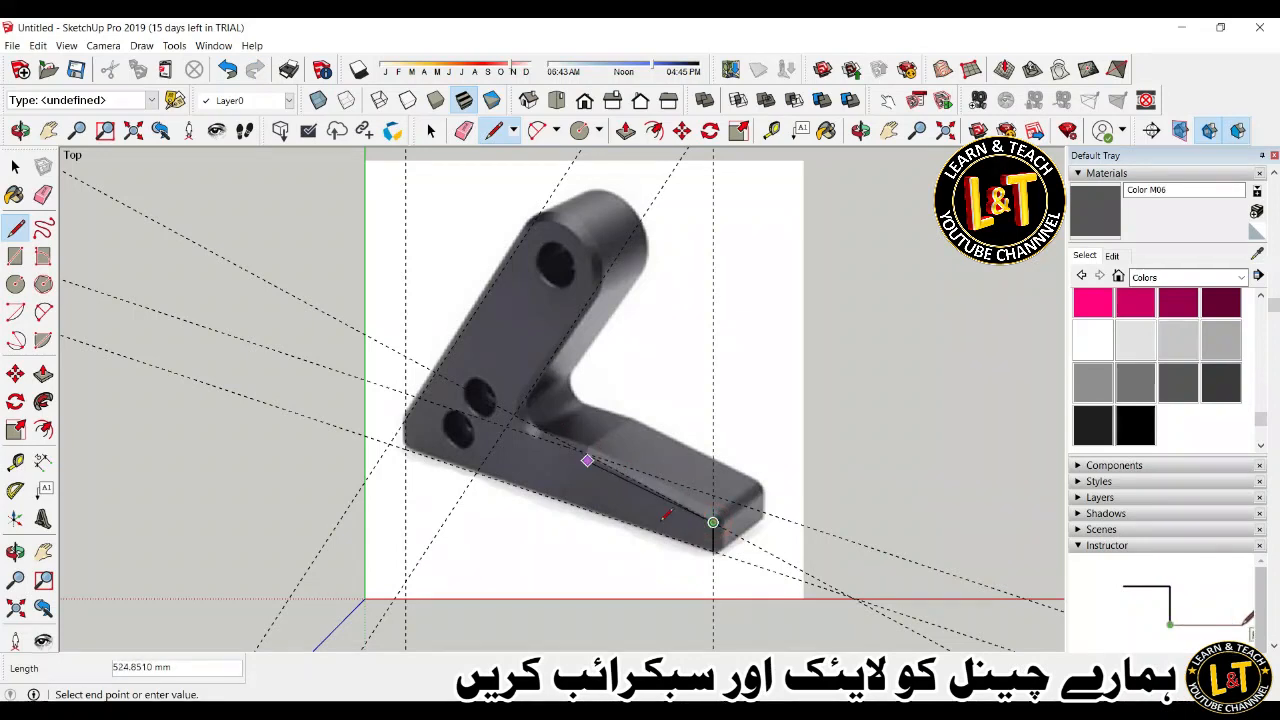
{"action": "left_click", "coordinate": [583, 451]}
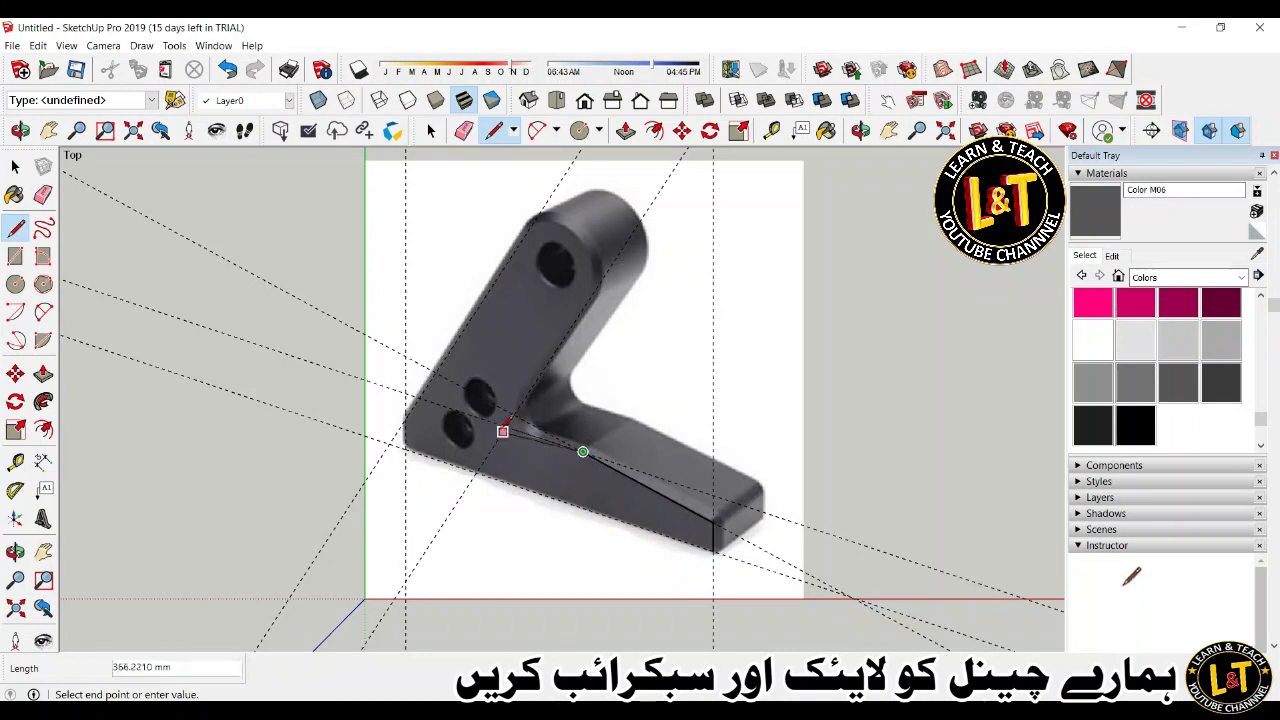
{"action": "scroll", "coordinate": [514, 414], "scroll_direction": "up", "scroll_amount": 3}
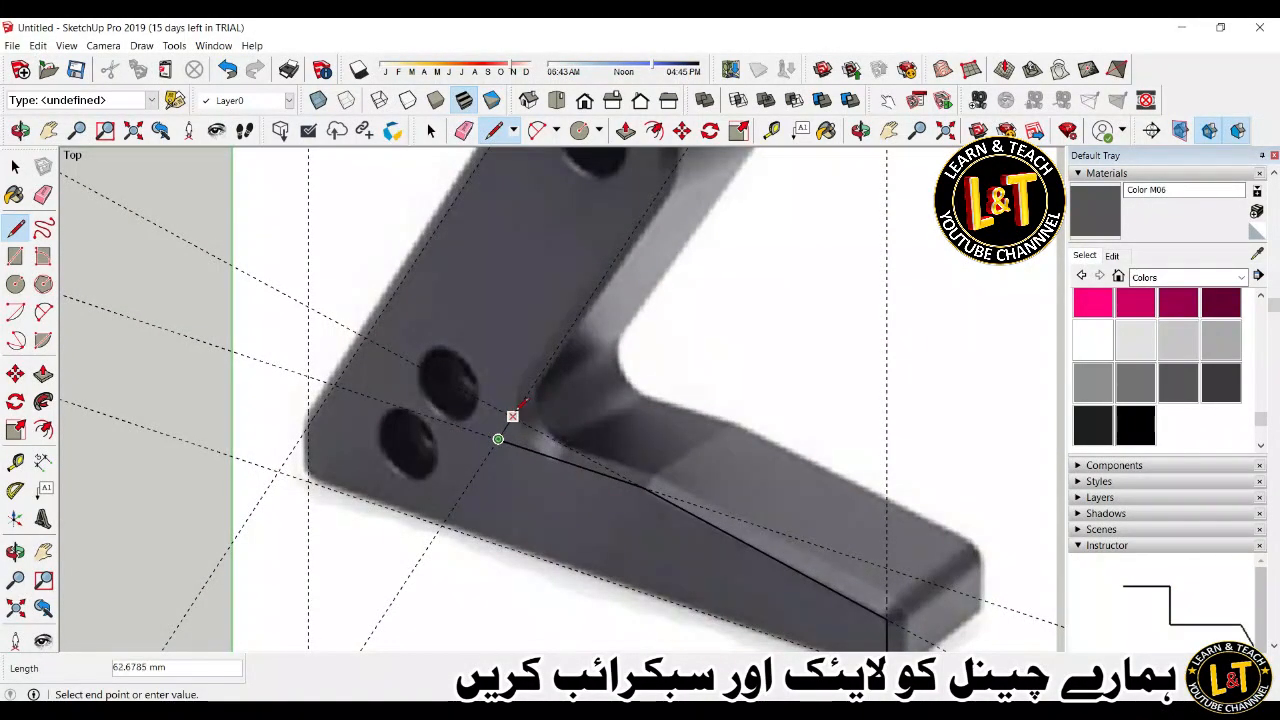
{"action": "left_click", "coordinate": [498, 439]}
Close the front profile with lines along the arm's inner side, across its upper end, down its outer side, the heel and the bottom edge.
{"action": "scroll", "coordinate": [517, 410], "scroll_direction": "down", "scroll_amount": 2}
{"action": "left_click", "coordinate": [607, 271]}
{"action": "left_click", "coordinate": [531, 198]}
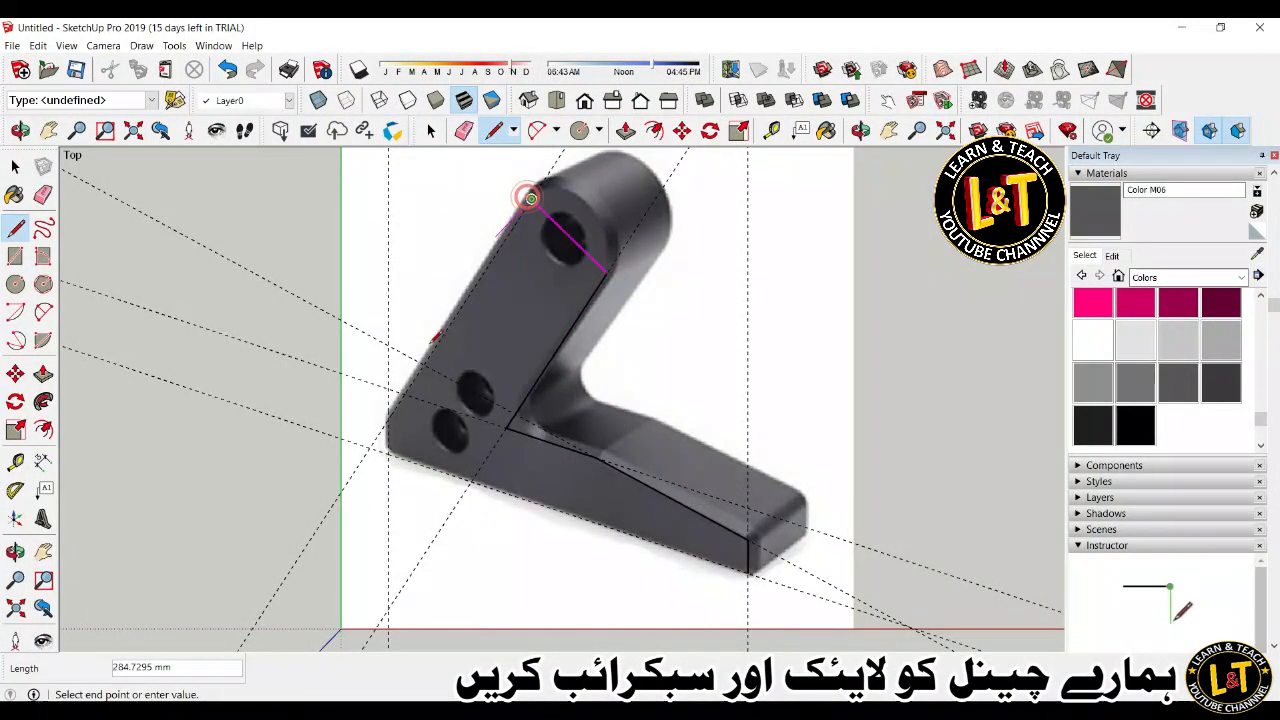
{"action": "left_click", "coordinate": [390, 418]}
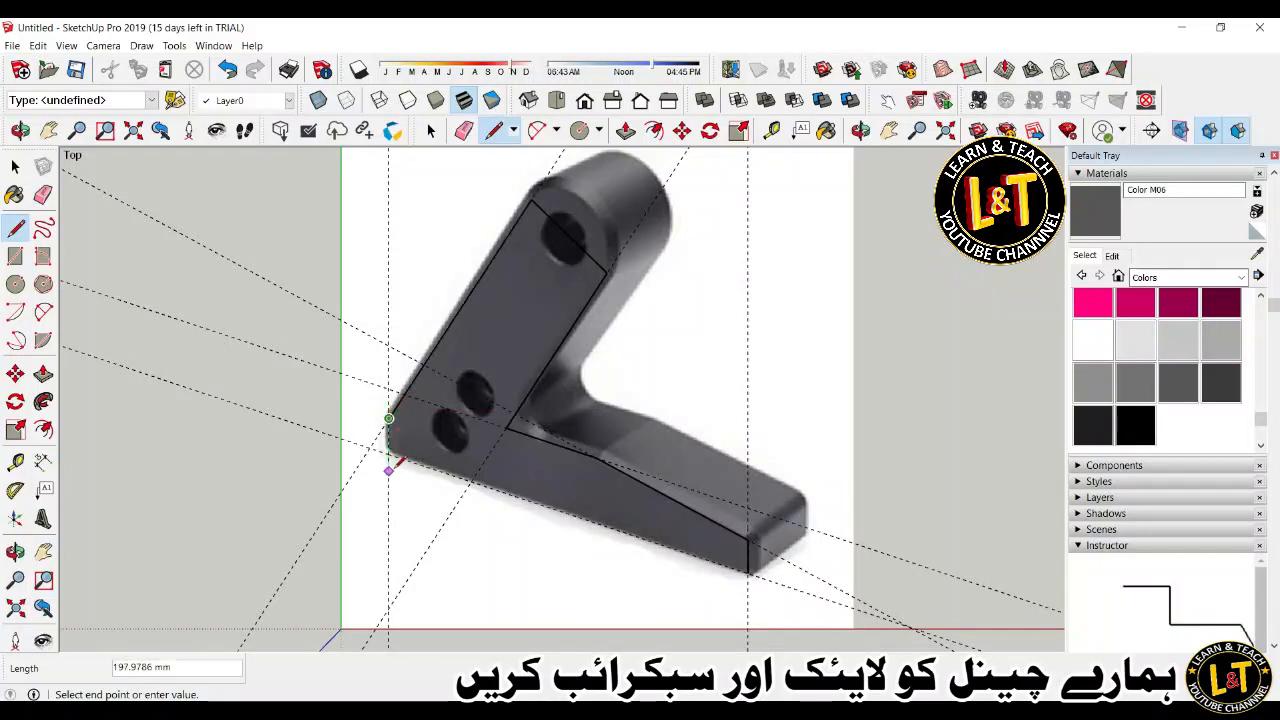
{"action": "left_click", "coordinate": [390, 455]}
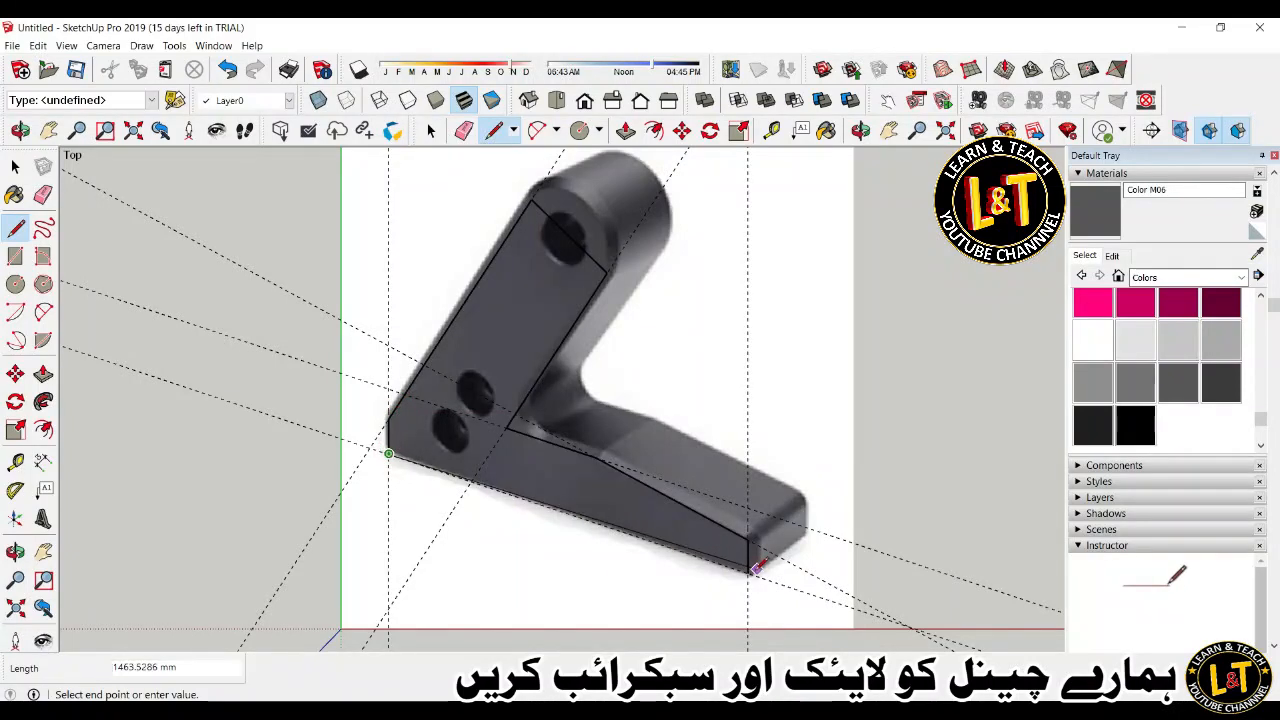
{"action": "left_click", "coordinate": [750, 571]}
{"action": "key", "text": "space"}
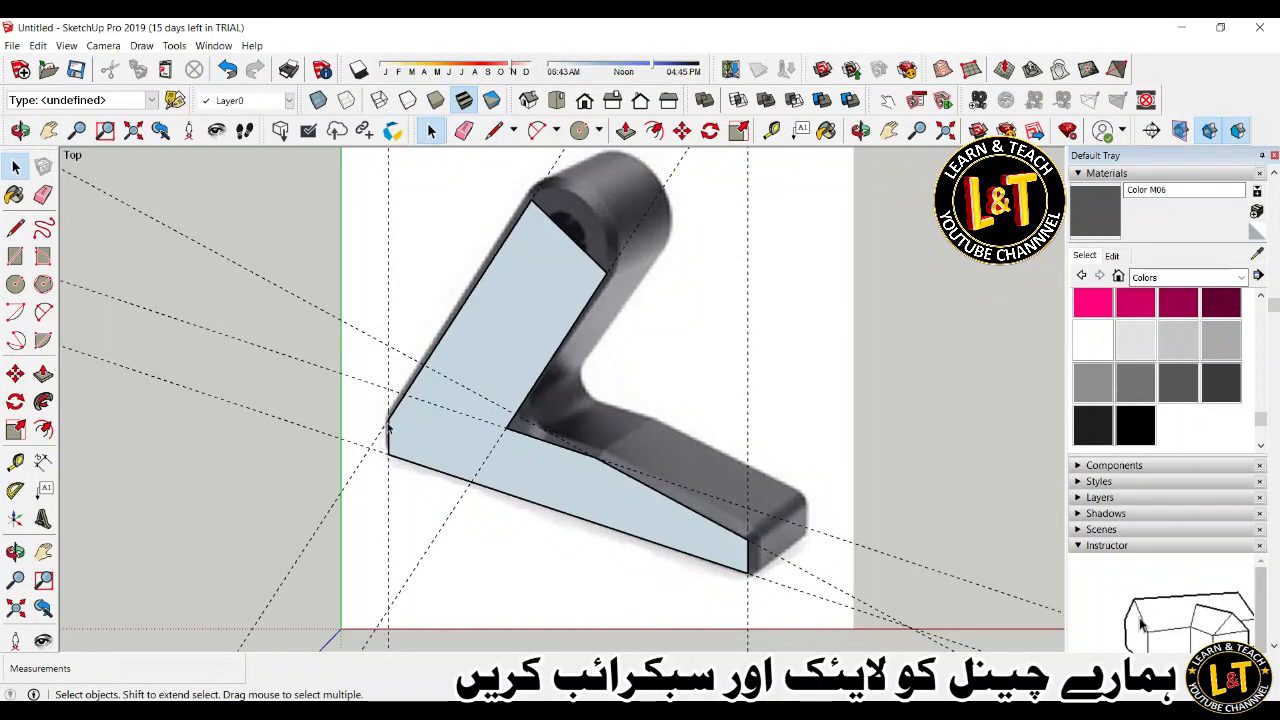
Erase all the construction guides around the traced profile.
{"action": "scroll", "coordinate": [490, 404], "scroll_direction": "down", "scroll_amount": 2}
{"action": "key", "text": "e"}
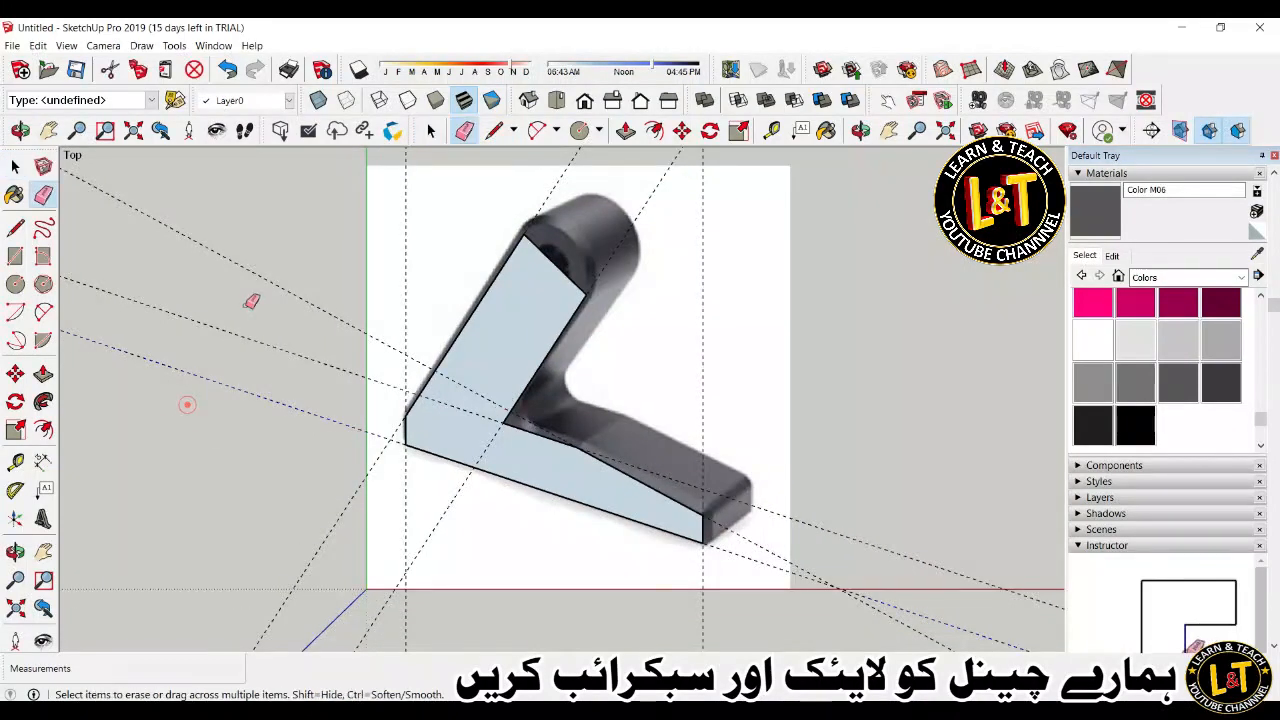
{"action": "mouse_move", "coordinate": [414, 290]}
{"action": "left_mouse_down"}
{"action": "mouse_move", "coordinate": [400, 331]}
{"action": "mouse_move", "coordinate": [349, 366]}
{"action": "mouse_move", "coordinate": [337, 580]}
{"action": "mouse_move", "coordinate": [315, 543]}
{"action": "left_mouse_up"}
{"action": "left_click_drag", "start_coordinate": [397, 557], "coordinate": [583, 585]}
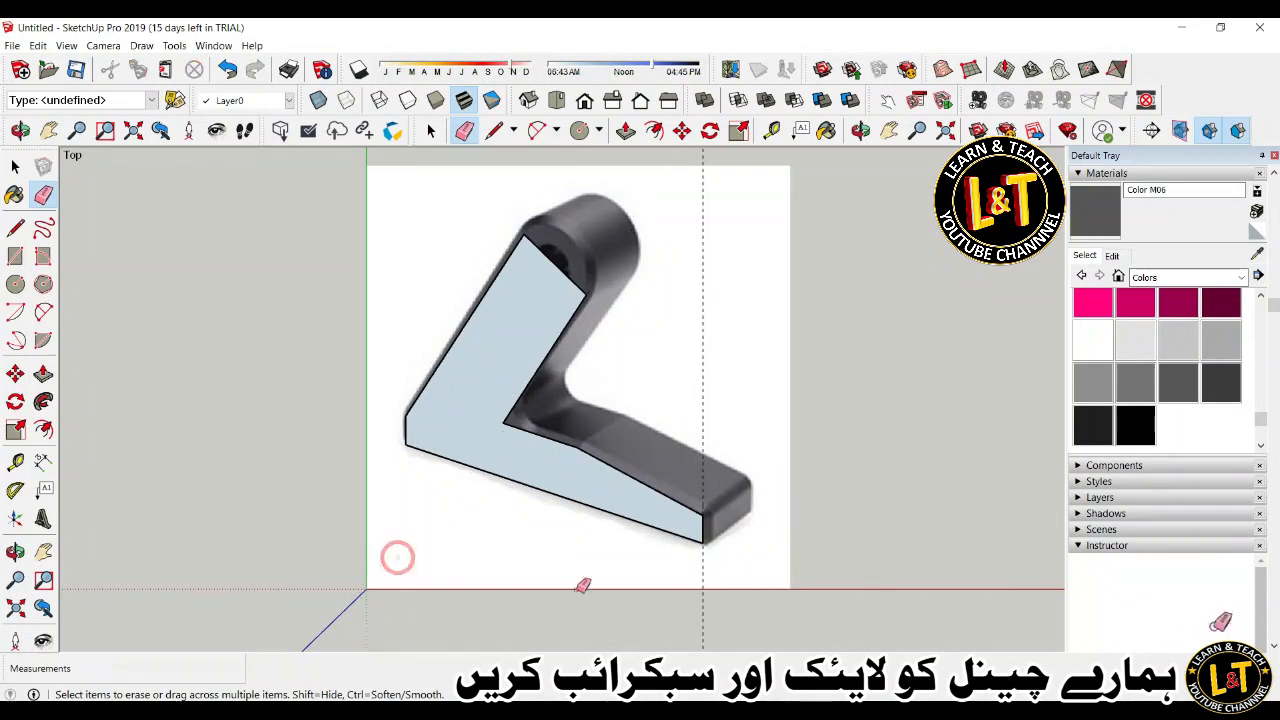
{"action": "left_click", "coordinate": [706, 400]}
{"action": "key", "text": "space"}
Move the profile face with its edges about 1662 mm off the reference image to the other side of the green axis.
{"action": "scroll", "coordinate": [700, 405], "scroll_direction": "down", "scroll_amount": 2}
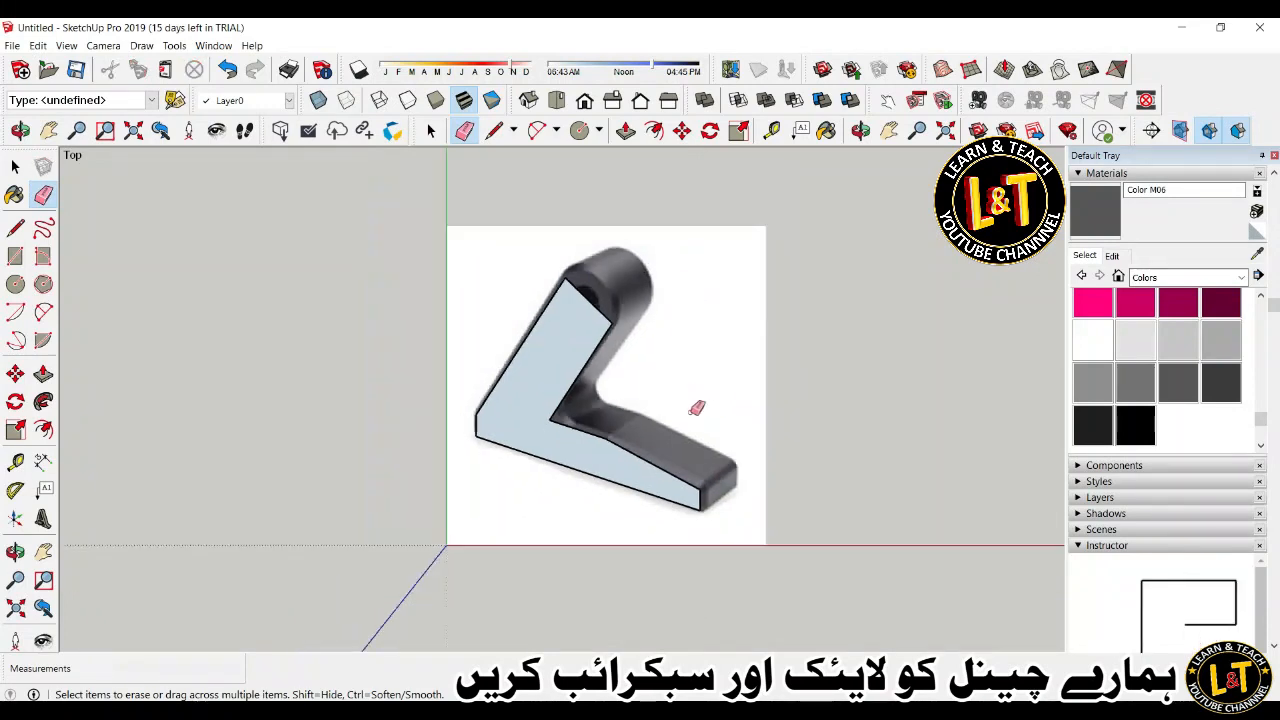
{"action": "double_click", "coordinate": [559, 448]}
{"action": "key", "text": "m"}
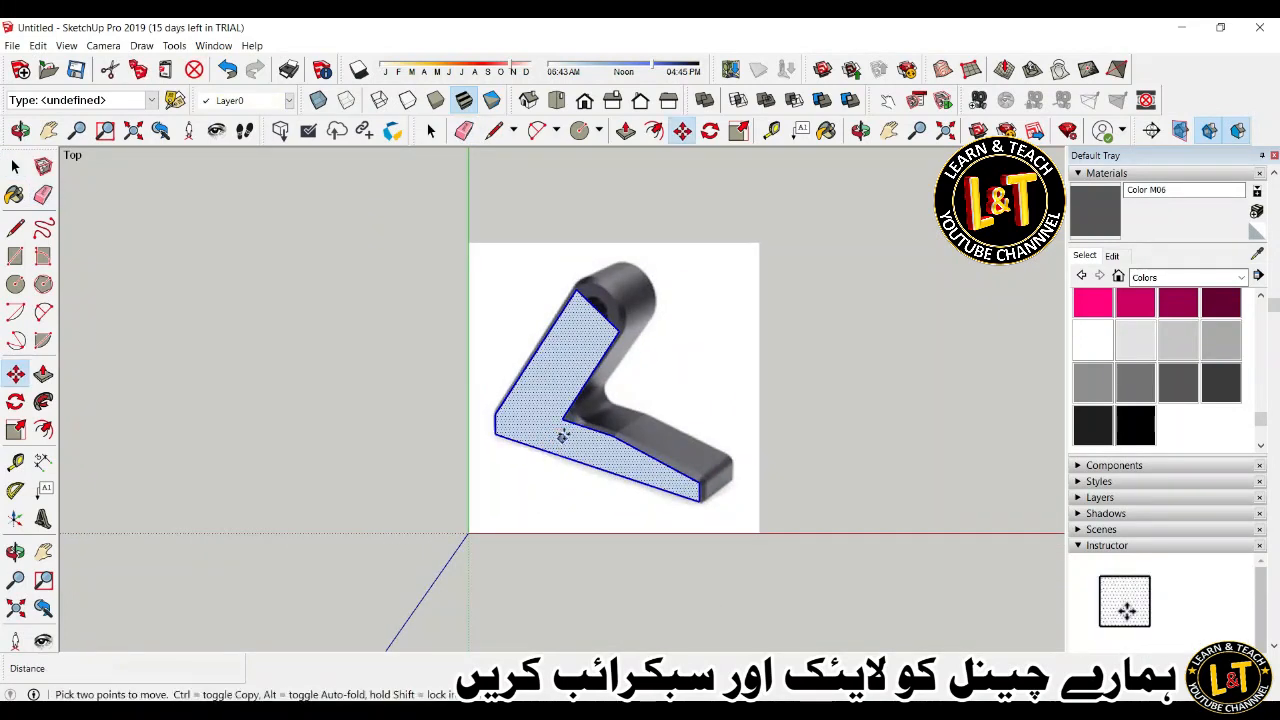
{"action": "left_click", "coordinate": [565, 432]}
{"action": "left_click", "coordinate": [317, 453]}
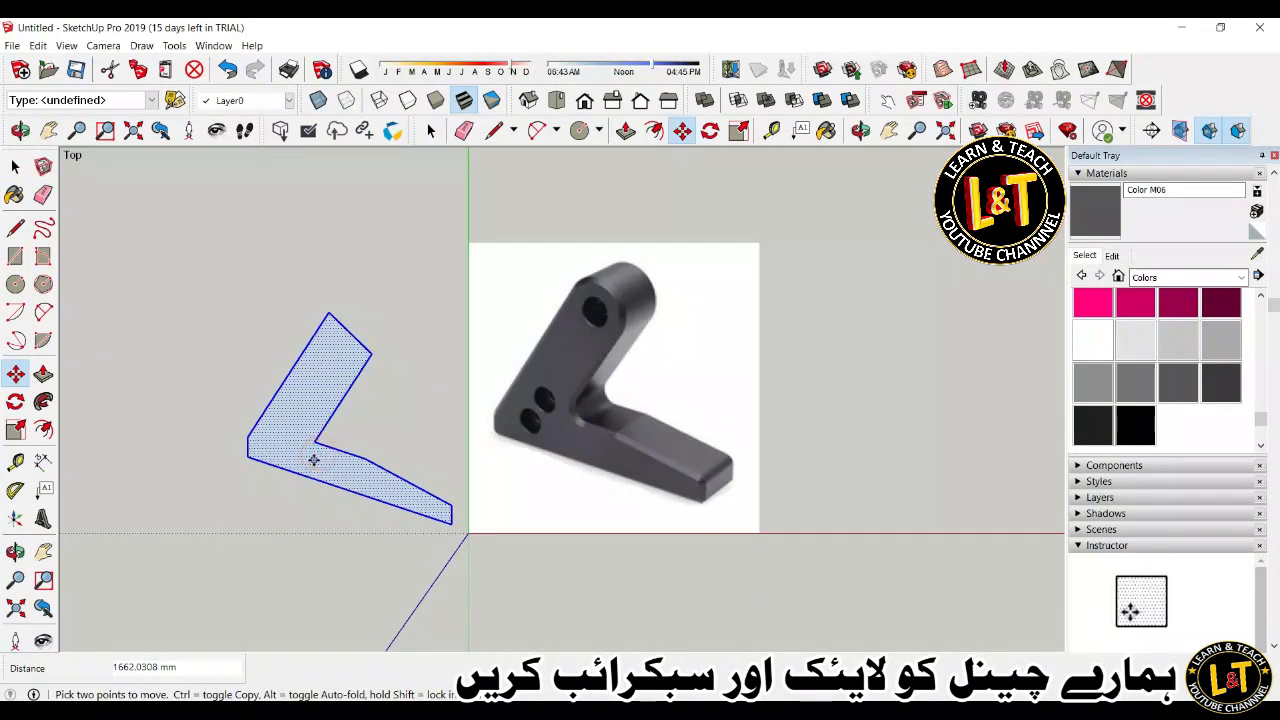
{"action": "key", "text": "space"}
Round the profile's inner corner between arm and foot with a two-point arc tangent to both edges.
{"action": "scroll", "coordinate": [363, 494], "scroll_direction": "up", "scroll_amount": 3}
{"action": "scroll", "coordinate": [207, 430], "scroll_direction": "up", "scroll_amount": 2}
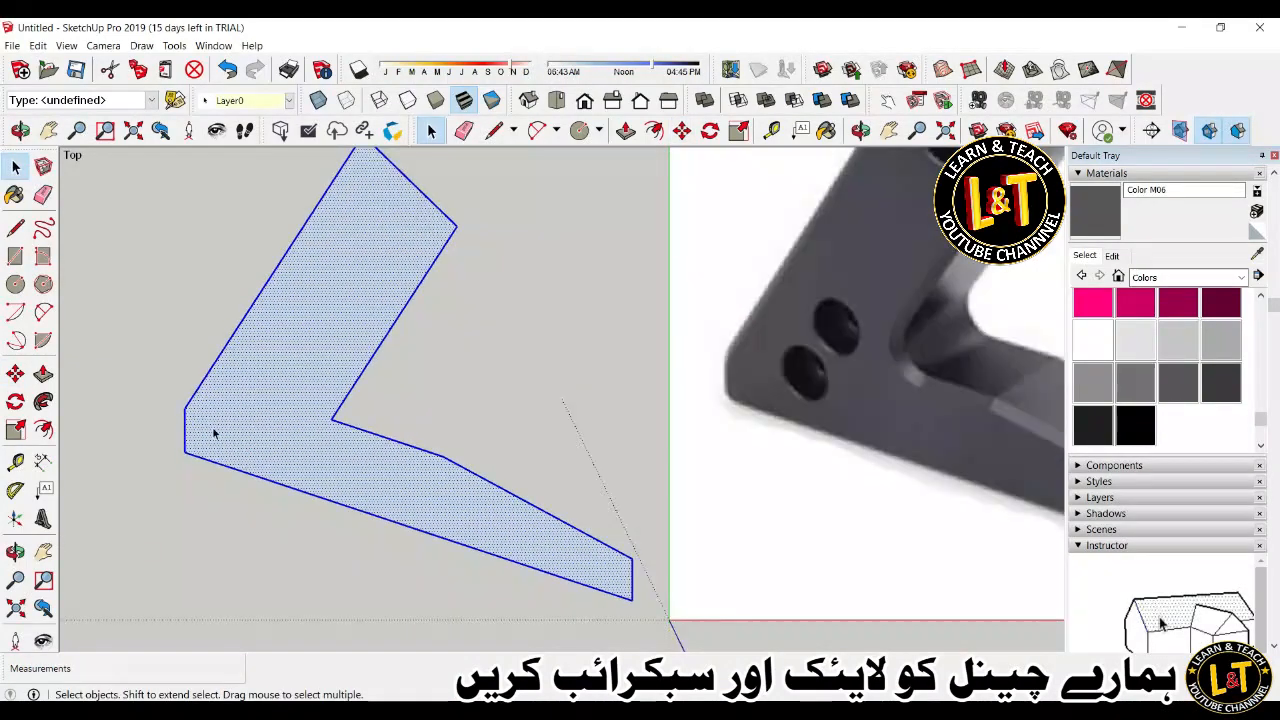
{"action": "scroll", "coordinate": [215, 433], "scroll_direction": "down", "scroll_amount": 1}
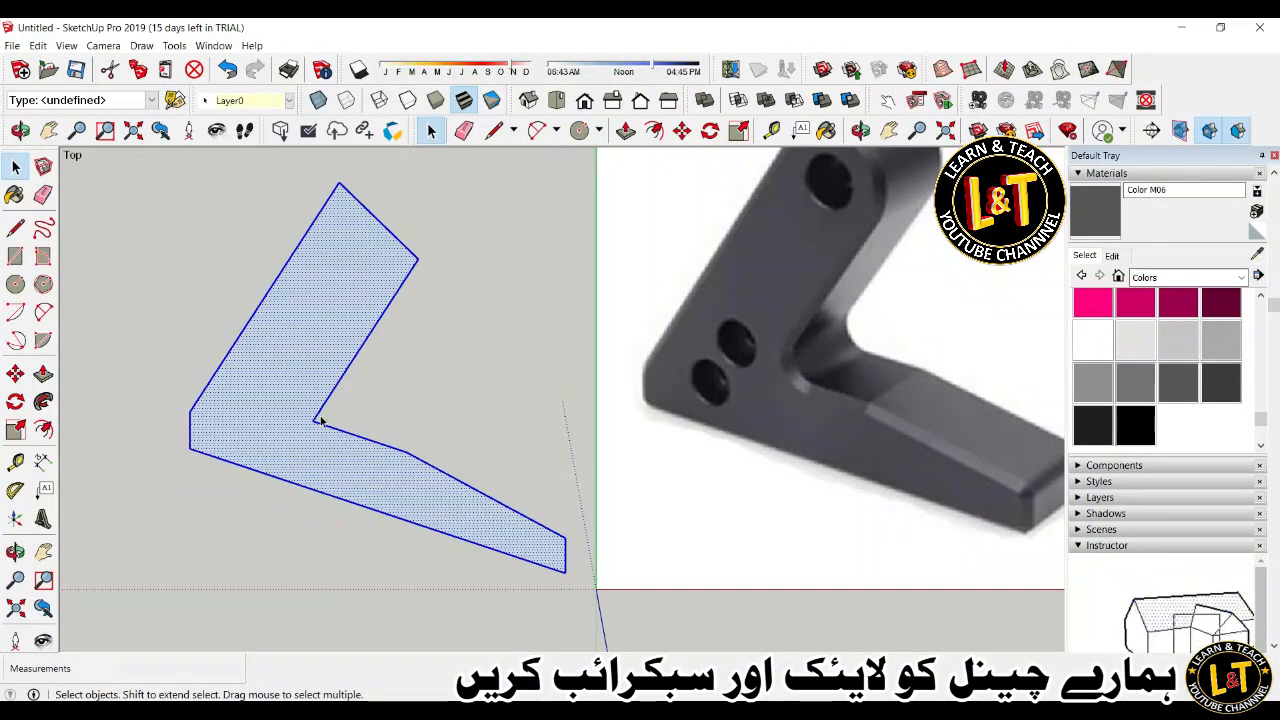
{"action": "key", "text": "e"}
{"action": "key", "text": "a"}
{"action": "scroll", "coordinate": [392, 390], "scroll_direction": "up", "scroll_amount": 2}
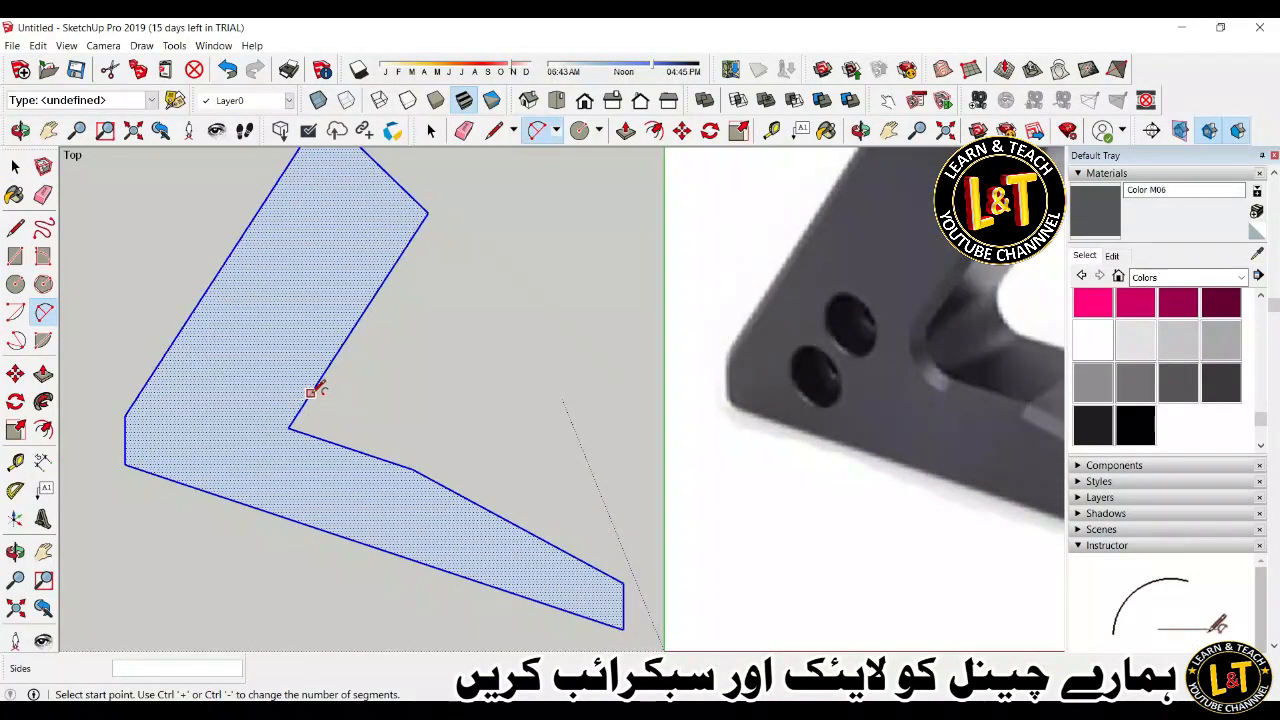
{"action": "left_click", "coordinate": [310, 393]}
{"action": "left_click", "coordinate": [323, 439]}
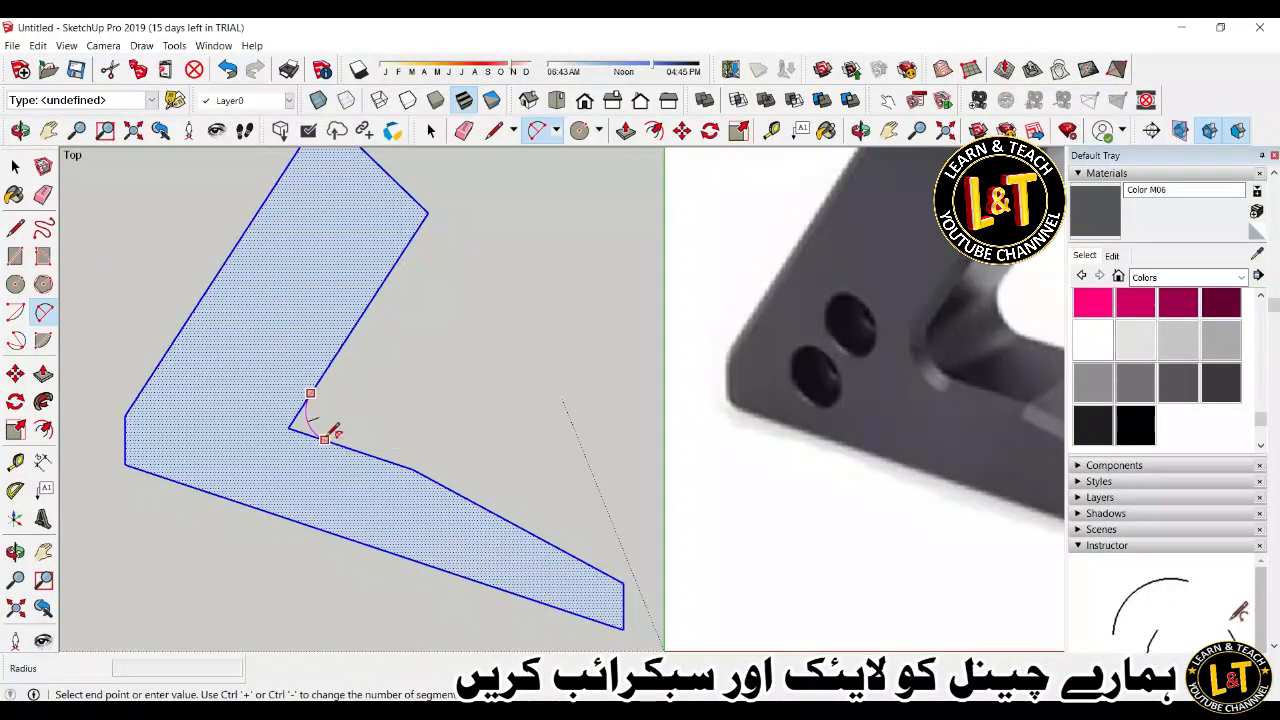
{"action": "left_click", "coordinate": [274, 443]}
Erase the leftover sharp-corner edges outside the new arc between the arm and foot.
{"action": "key", "text": "e"}
{"action": "scroll", "coordinate": [263, 376], "scroll_direction": "down", "scroll_amount": 2}
{"action": "scroll", "coordinate": [294, 394], "scroll_direction": "up", "scroll_amount": 5}
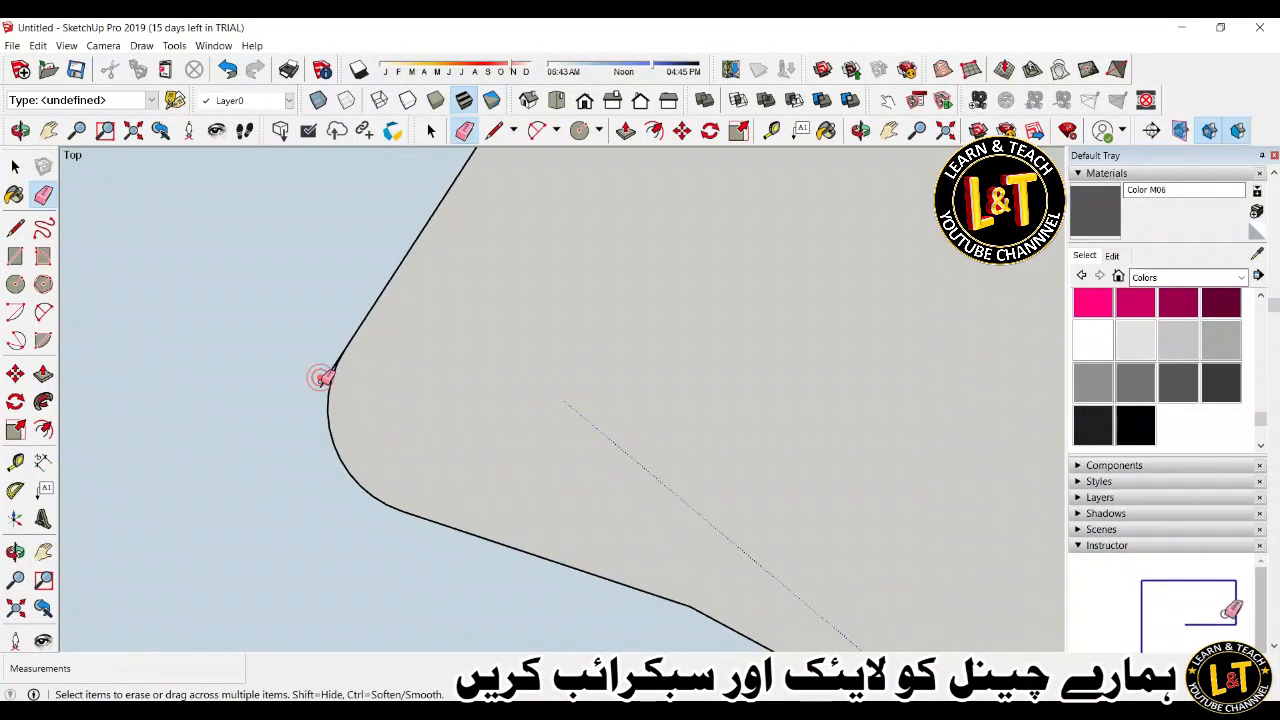
{"action": "left_click", "coordinate": [323, 380]}
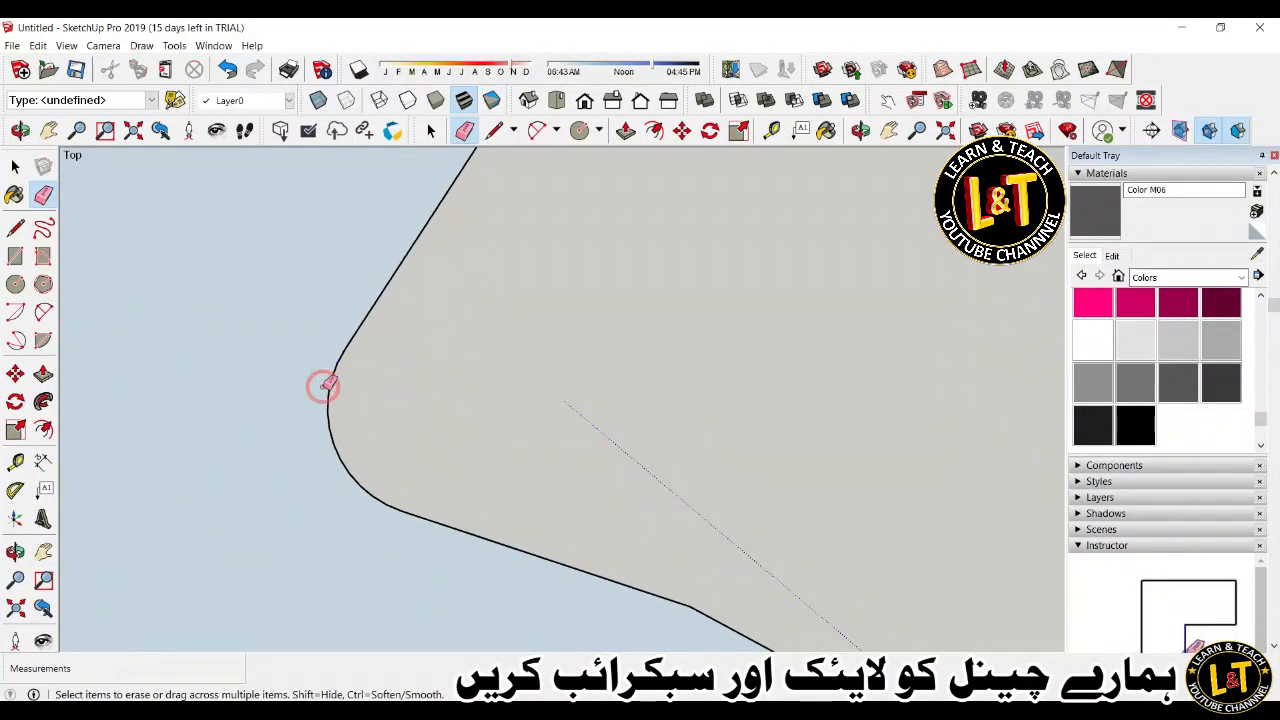
Set the inner corner arc's segment count to 20.
{"action": "key", "text": "space"}
{"action": "left_click", "coordinate": [326, 418]}
{"action": "right_click", "coordinate": [326, 418]}
{"action": "left_click", "coordinate": [368, 424]}
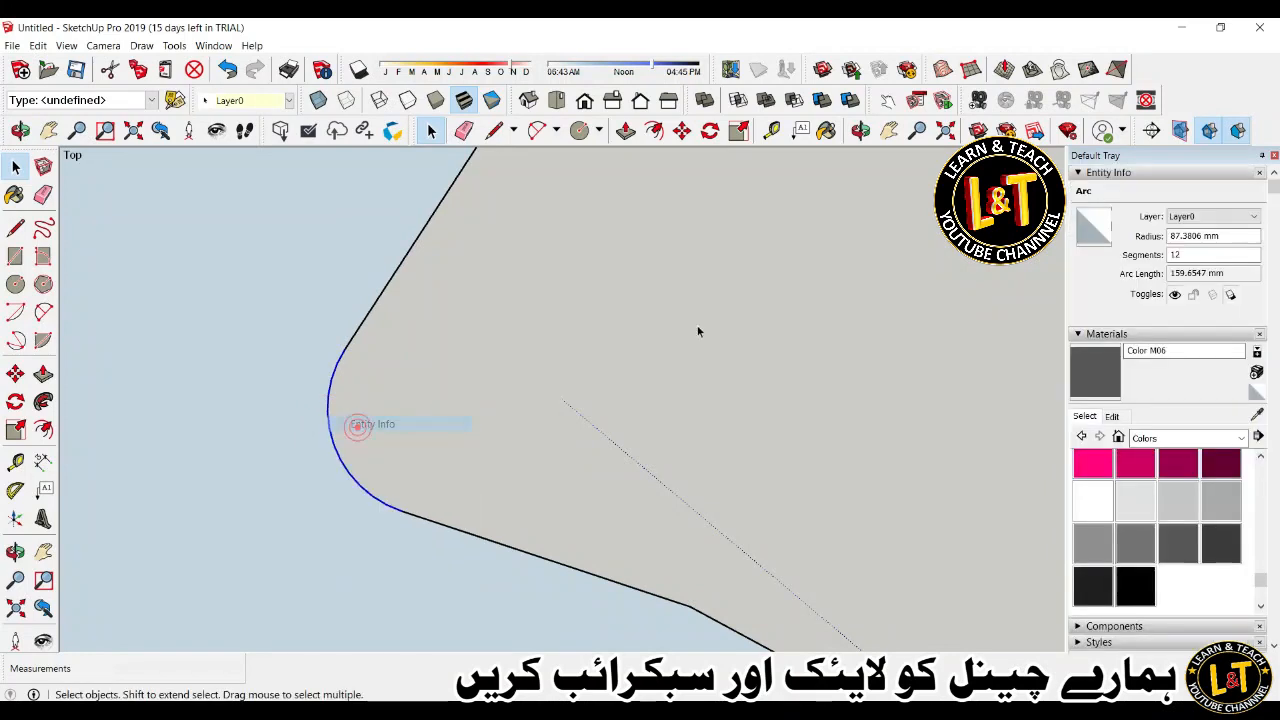
{"action": "double_click", "coordinate": [1176, 255]}
{"action": "type", "text": "20"}
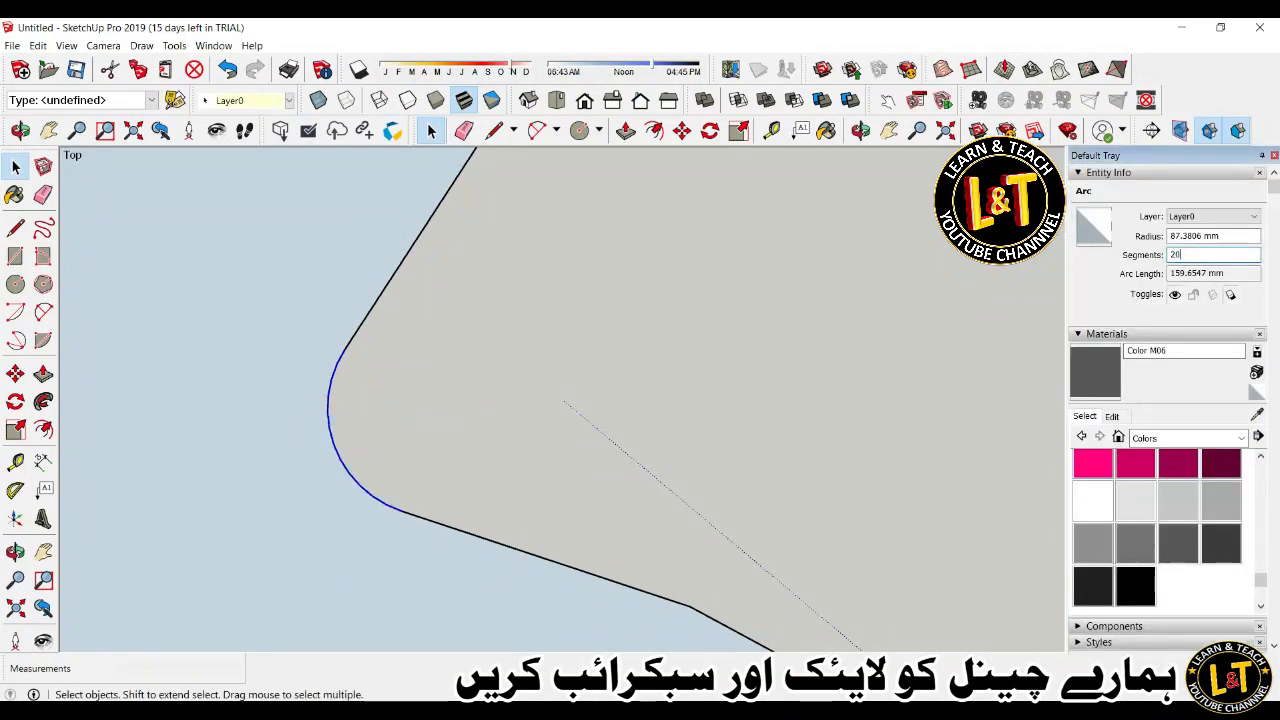
{"action": "left_click", "coordinate": [770, 507]}
{"action": "scroll", "coordinate": [697, 423], "scroll_direction": "down", "scroll_amount": 5}
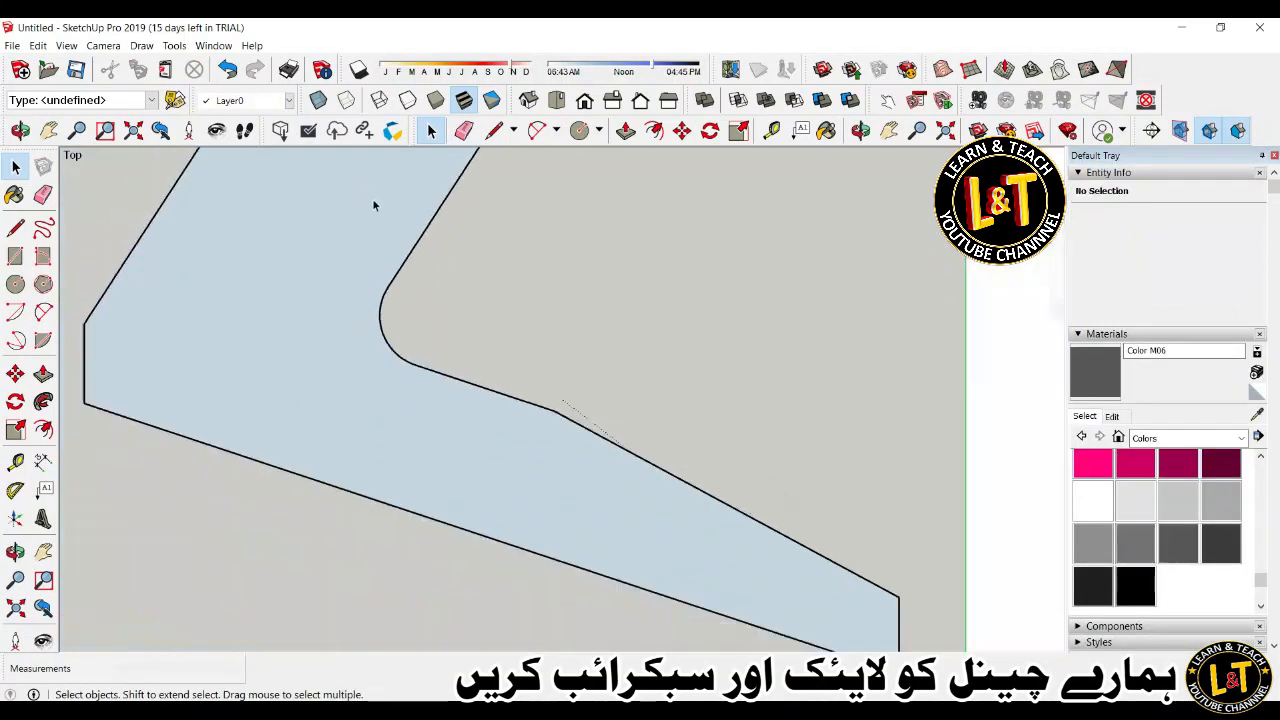
{"action": "scroll", "coordinate": [466, 326], "scroll_direction": "down", "scroll_amount": 3}
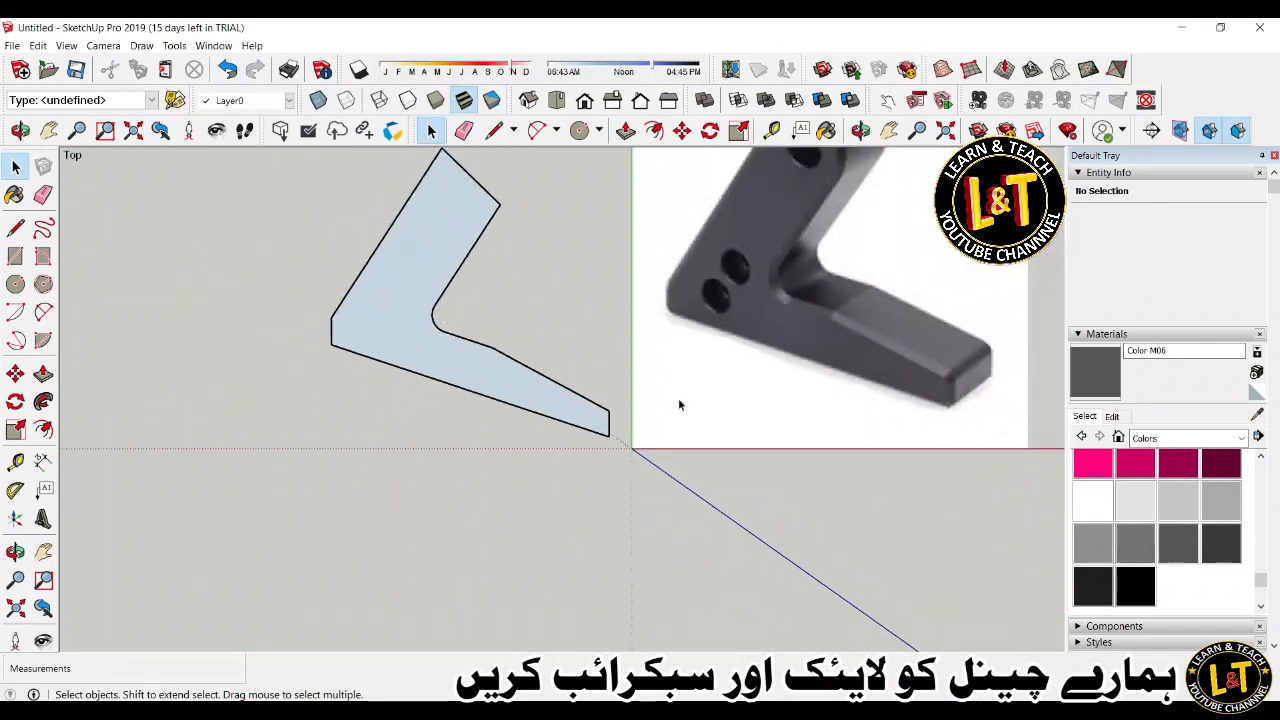
Slant the foot's tip with a line about 121 mm long from its upper corner to the bottom edge, and erase the old vertical edge.
{"action": "scroll", "coordinate": [679, 405], "scroll_direction": "up", "scroll_amount": 4}
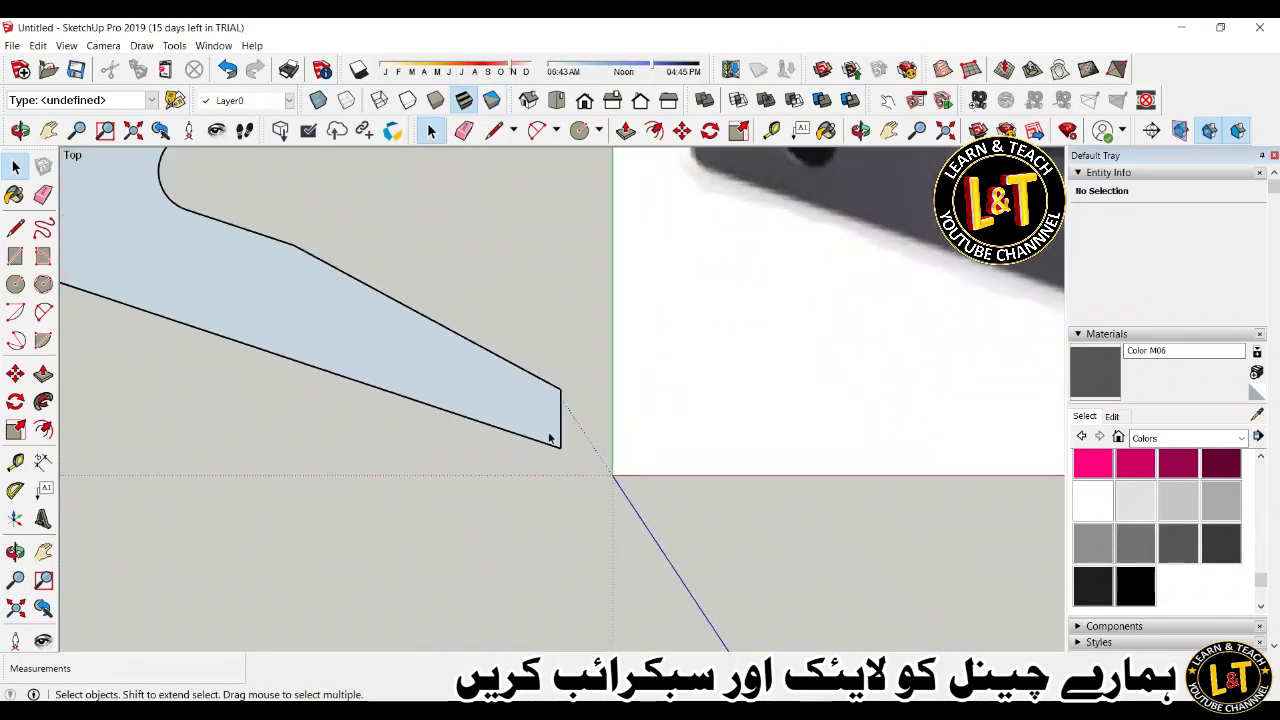
{"action": "key", "text": "l"}
{"action": "left_click", "coordinate": [561, 388]}
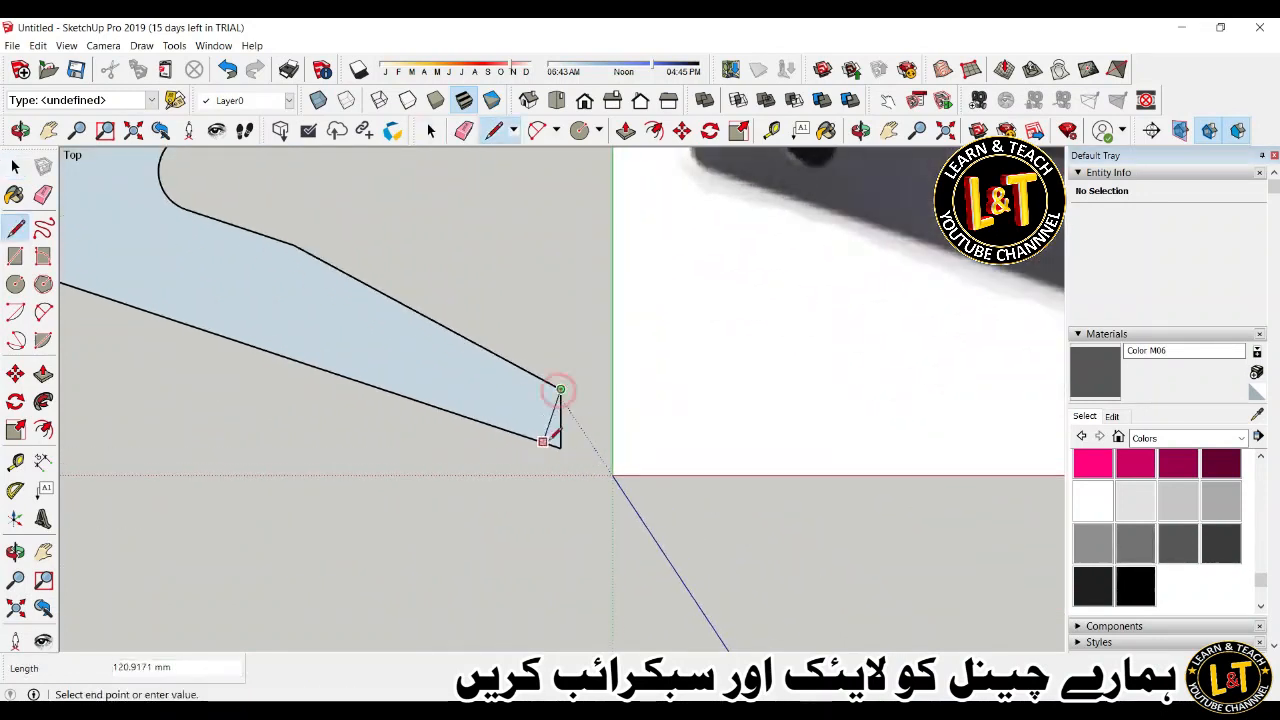
{"action": "left_click", "coordinate": [543, 441]}
{"action": "key", "text": "space"}
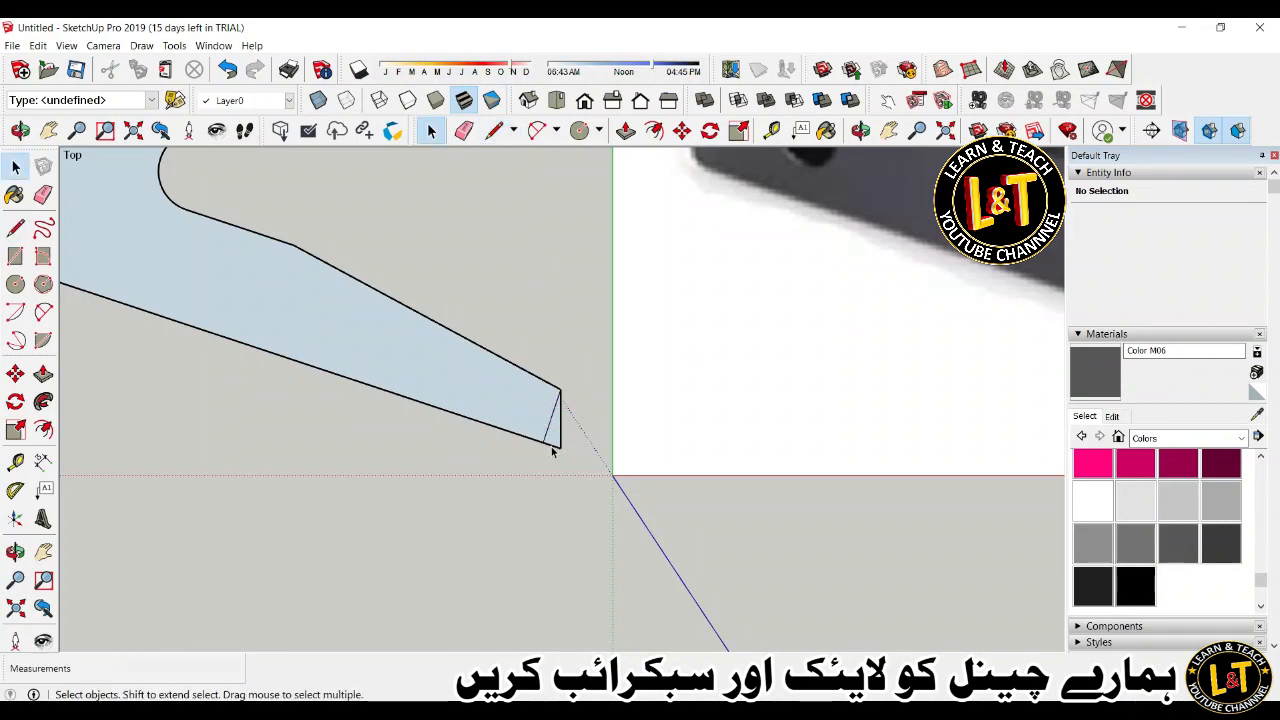
{"action": "key", "text": "e"}
{"action": "left_click", "coordinate": [560, 432]}
{"action": "scroll", "coordinate": [565, 420], "scroll_direction": "down", "scroll_amount": 3}
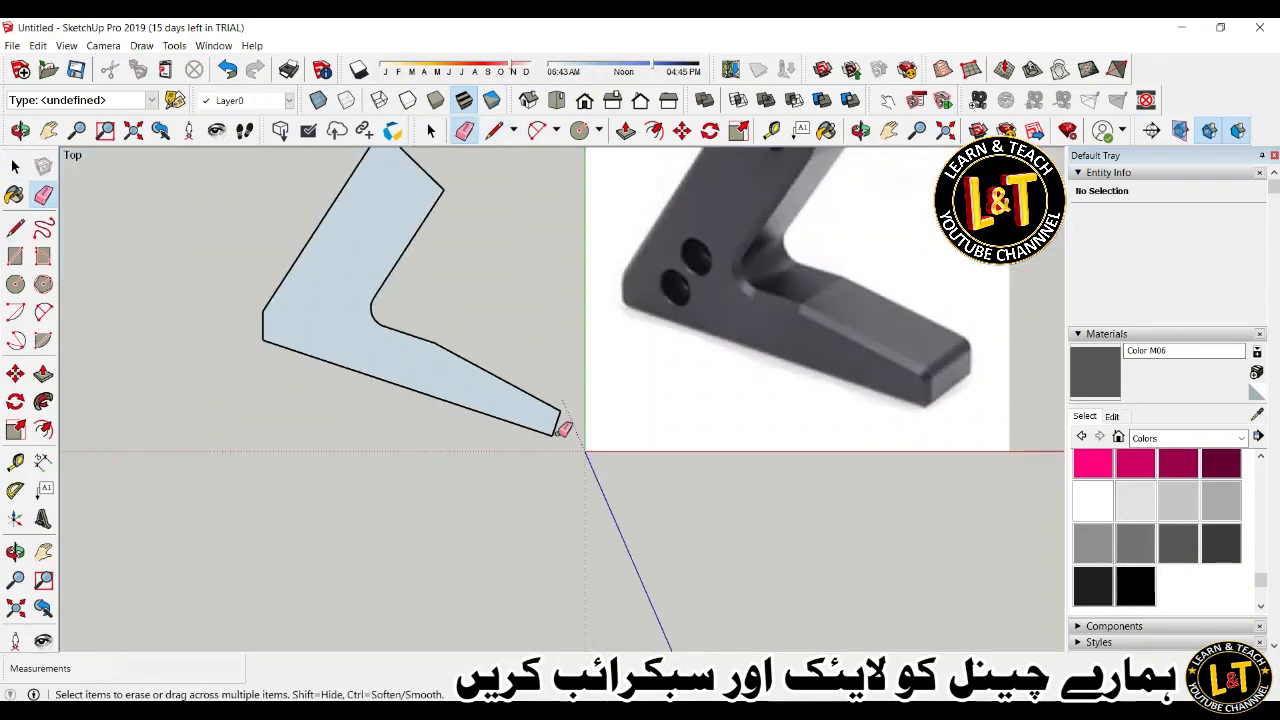
{"action": "key", "text": "space"}
Draw a half-circle arc with a bulge of about 200 mm across the two corners of the arm's upper end.
{"action": "scroll", "coordinate": [554, 460], "scroll_direction": "down", "scroll_amount": 2}
{"action": "scroll", "coordinate": [445, 230], "scroll_direction": "up", "scroll_amount": 2}
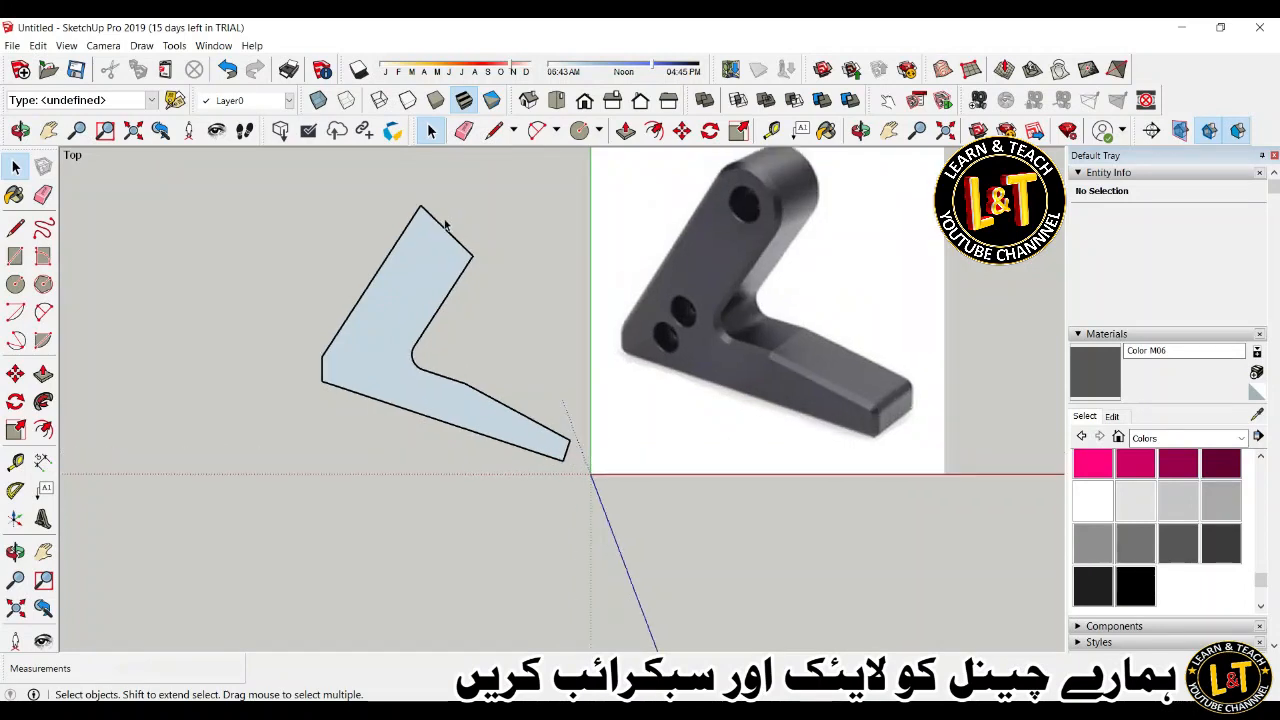
{"action": "key", "text": "a"}
{"action": "left_click", "coordinate": [418, 204]}
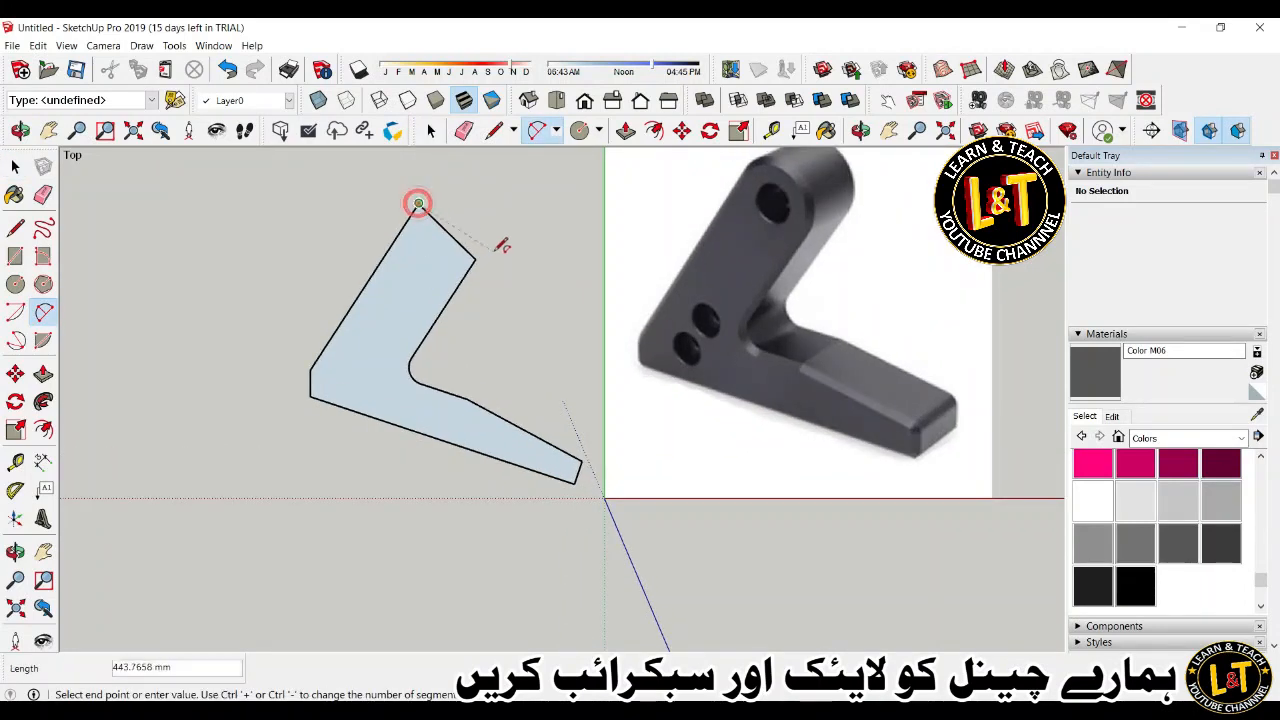
{"action": "left_click", "coordinate": [475, 259]}
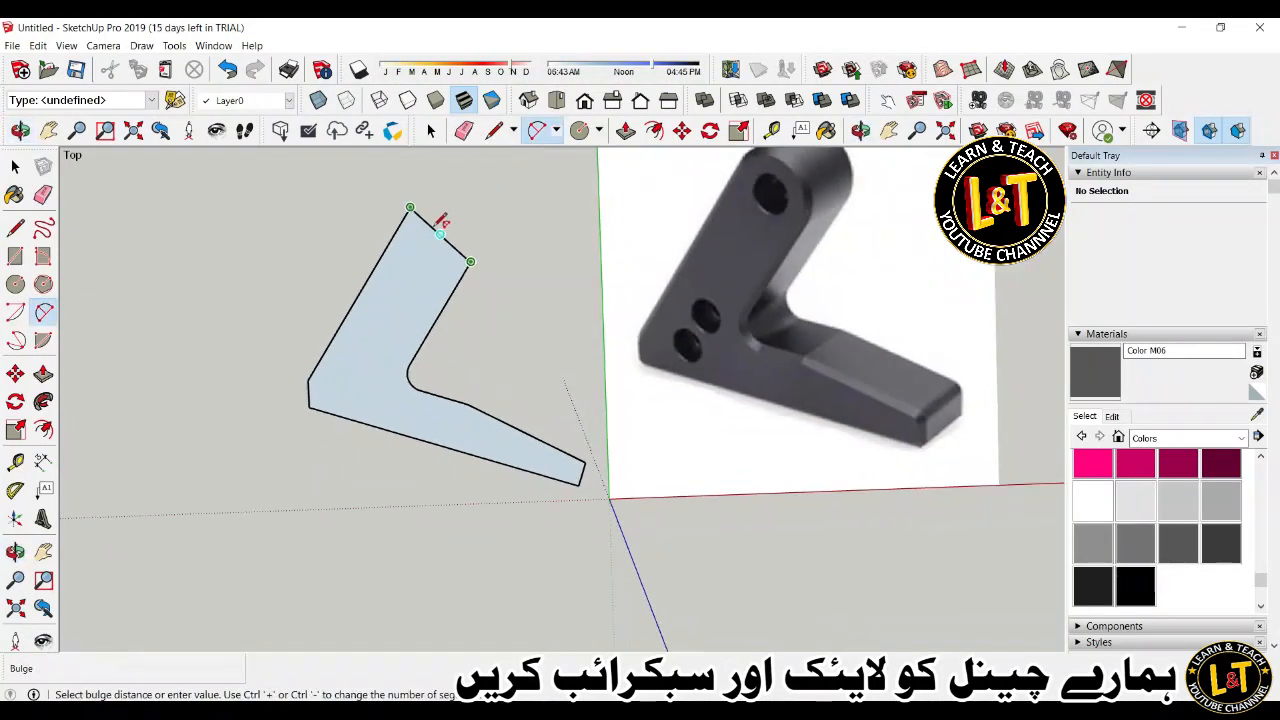
{"action": "scroll", "coordinate": [450, 215], "scroll_direction": "down", "scroll_amount": 2}
{"action": "left_click", "coordinate": [556, 101]}
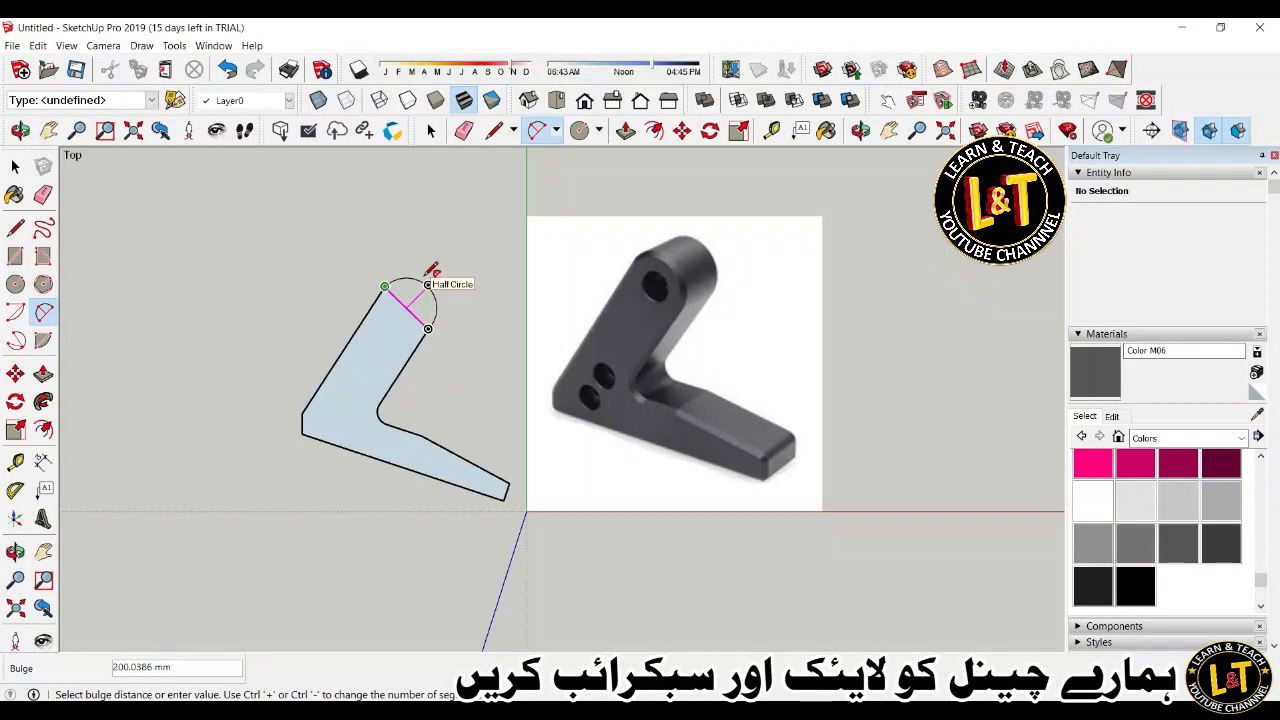
{"action": "left_click", "coordinate": [432, 270]}
{"action": "scroll", "coordinate": [420, 294], "scroll_direction": "up", "scroll_amount": 2}
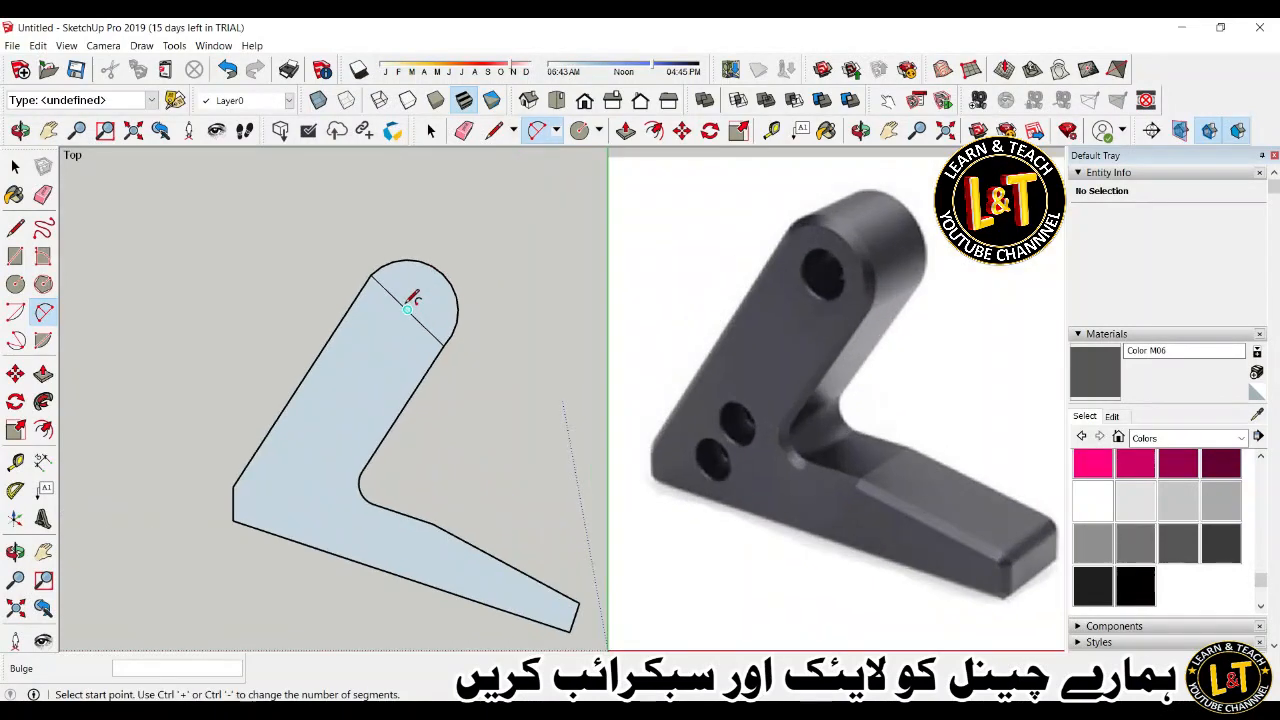
Set the segment count of the arm's half-circle arc to 50.
{"action": "key", "text": "space"}
{"action": "right_click", "coordinate": [427, 268]}
{"action": "left_click", "coordinate": [472, 272]}
{"action": "left_click", "coordinate": [1196, 254]}
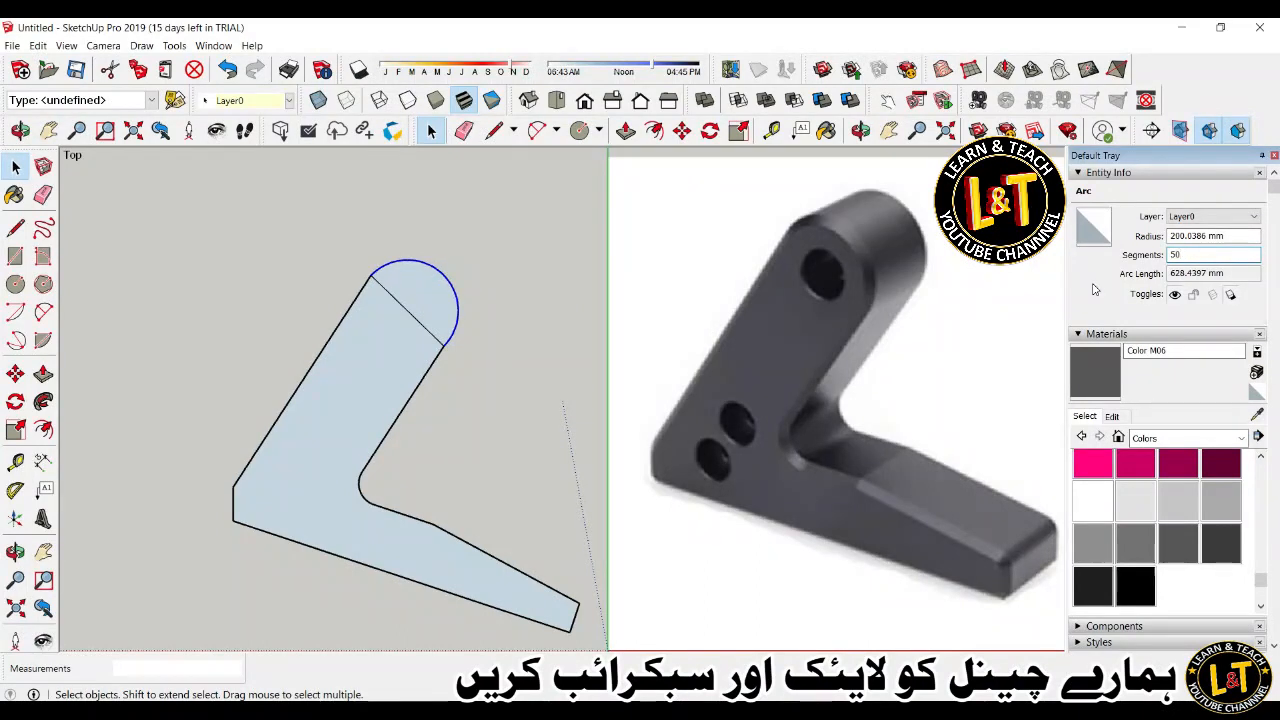
Erase the straight line between the half circle and the arm to merge them into one face.
{"action": "mouse_move", "coordinate": [383, 321]}
{"action": "left_mouse_down"}
{"action": "mouse_move", "coordinate": [412, 296]}
{"action": "mouse_move", "coordinate": [427, 314]}
{"action": "mouse_move", "coordinate": [411, 329]}
{"action": "left_mouse_up"}
{"action": "key", "text": "e"}
{"action": "scroll", "coordinate": [441, 350], "scroll_direction": "up", "scroll_amount": 3}
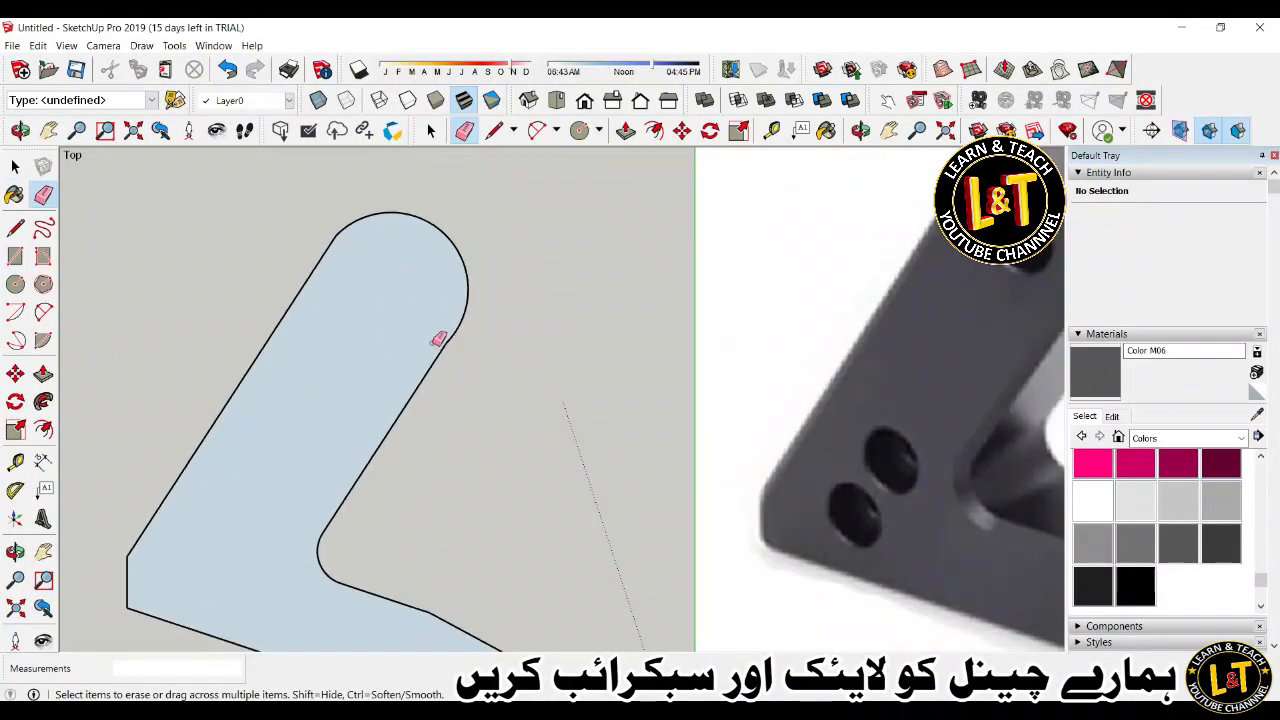
{"action": "scroll", "coordinate": [439, 340], "scroll_direction": "down", "scroll_amount": 2}
{"action": "scroll", "coordinate": [445, 352], "scroll_direction": "up", "scroll_amount": 2}
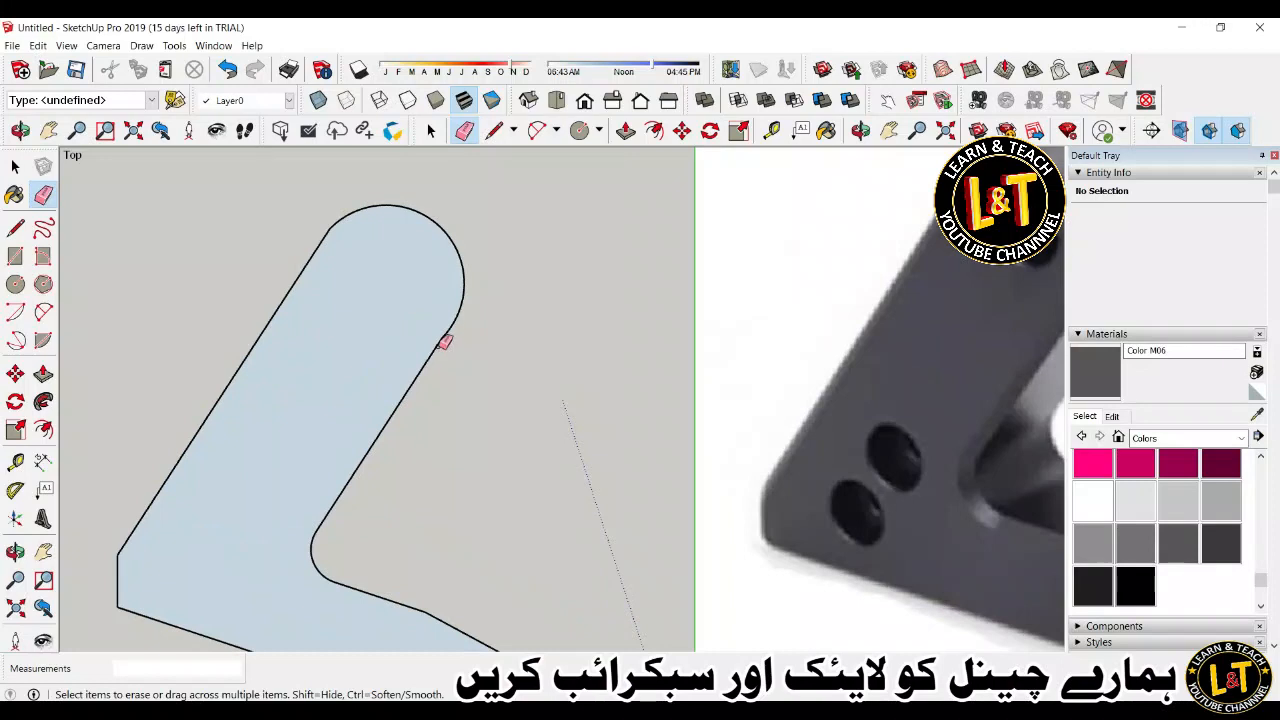
{"action": "scroll", "coordinate": [455, 340], "scroll_direction": "down", "scroll_amount": 2}
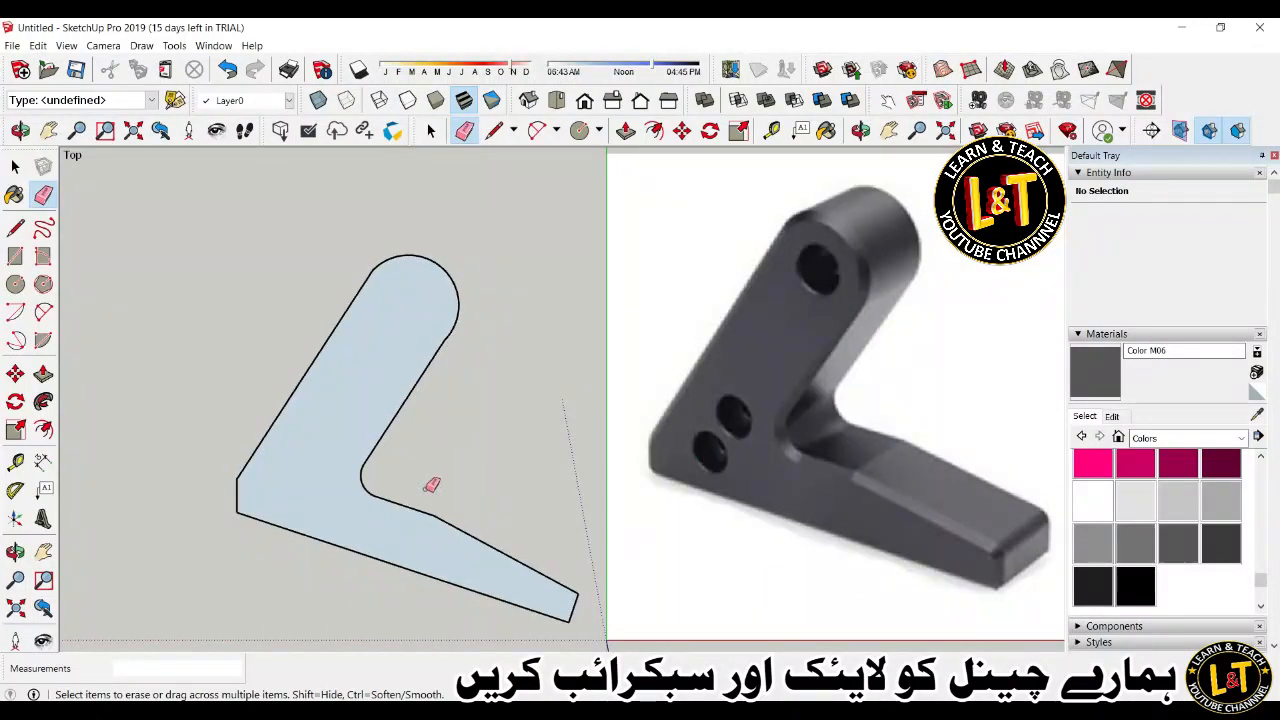
Extrude the bracket profile with Push/Pull to a thickness of 250 mm.
{"action": "key", "text": "space"}
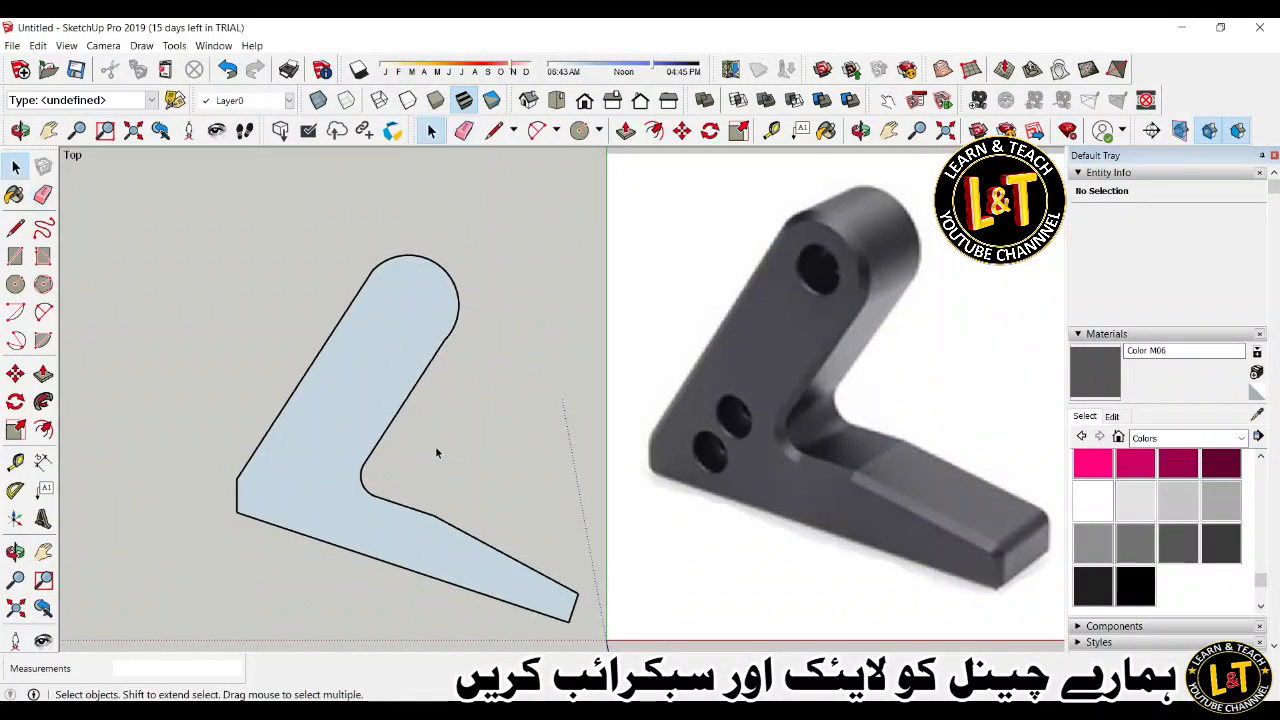
{"action": "scroll", "coordinate": [349, 425], "scroll_direction": "down", "scroll_amount": 2}
{"action": "scroll", "coordinate": [358, 440], "scroll_direction": "up", "scroll_amount": 3}
{"action": "scroll", "coordinate": [368, 456], "scroll_direction": "down", "scroll_amount": 3}
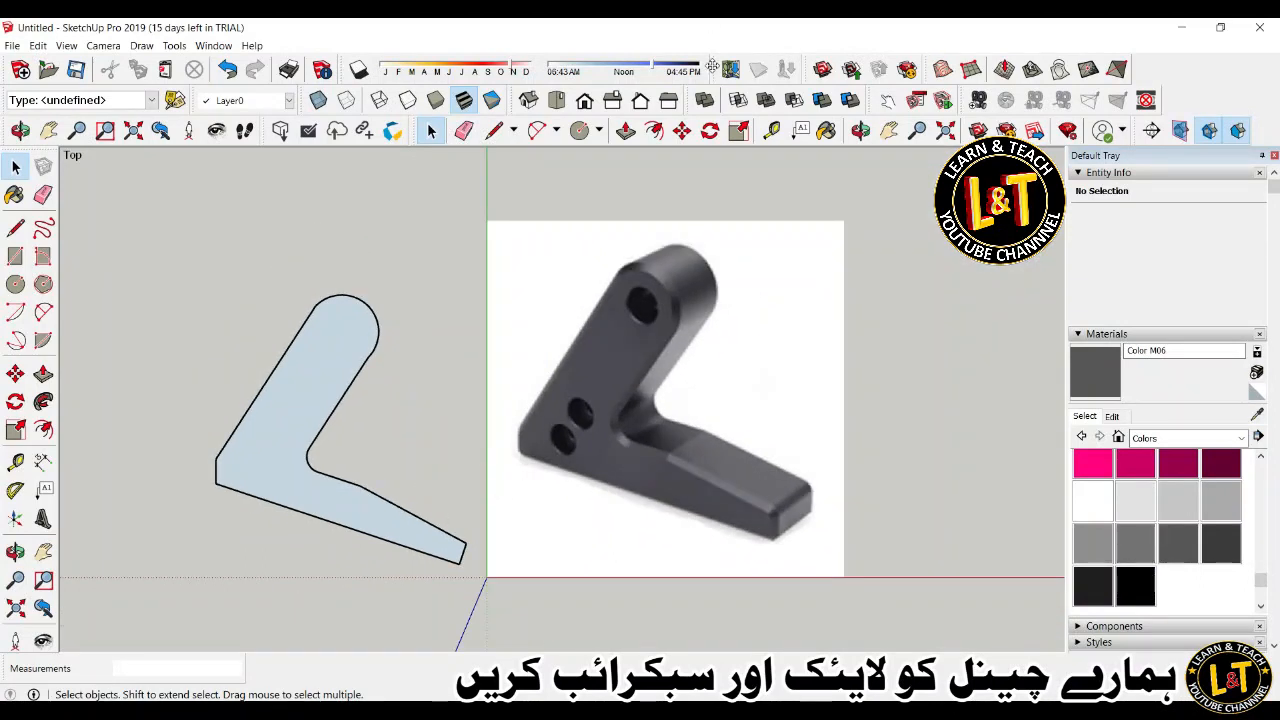
{"action": "left_click", "coordinate": [625, 131]}
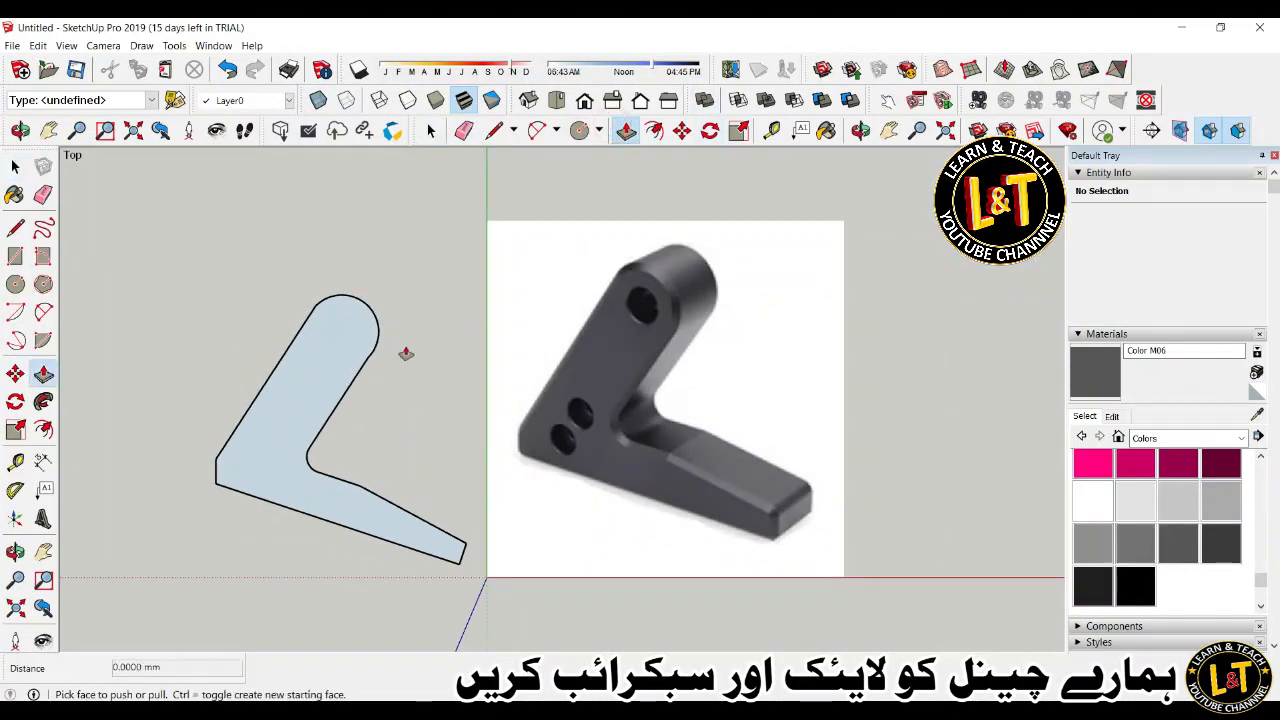
{"action": "left_click", "coordinate": [340, 370]}
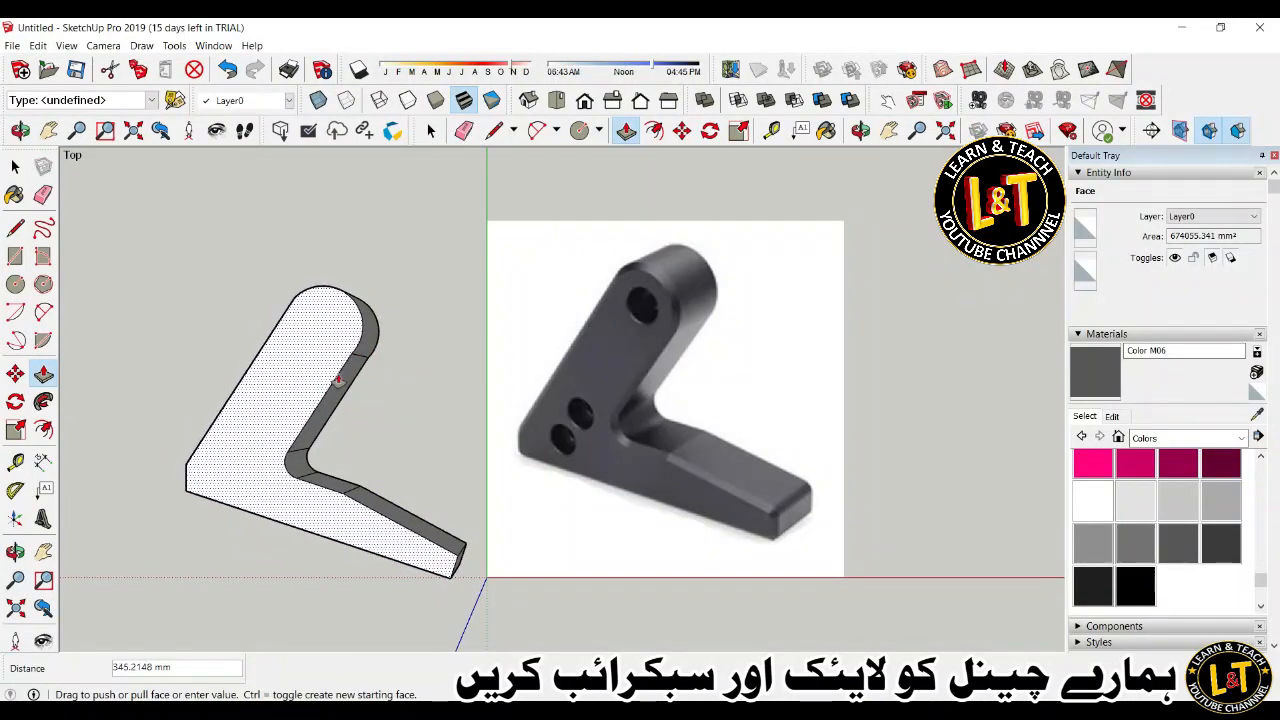
{"action": "left_click", "coordinate": [338, 372]}
{"action": "middle_click_drag", "start_coordinate": [338, 372], "coordinate": [114, 528]}
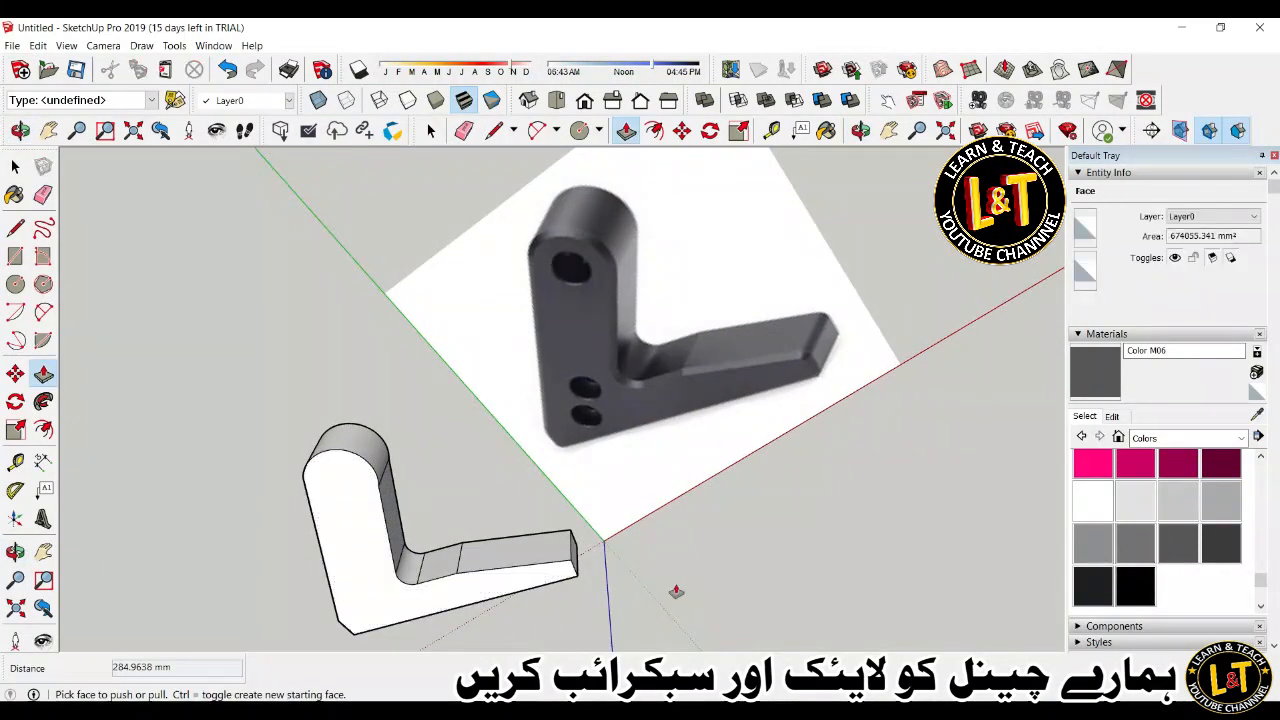
{"action": "type", "text": "25"}
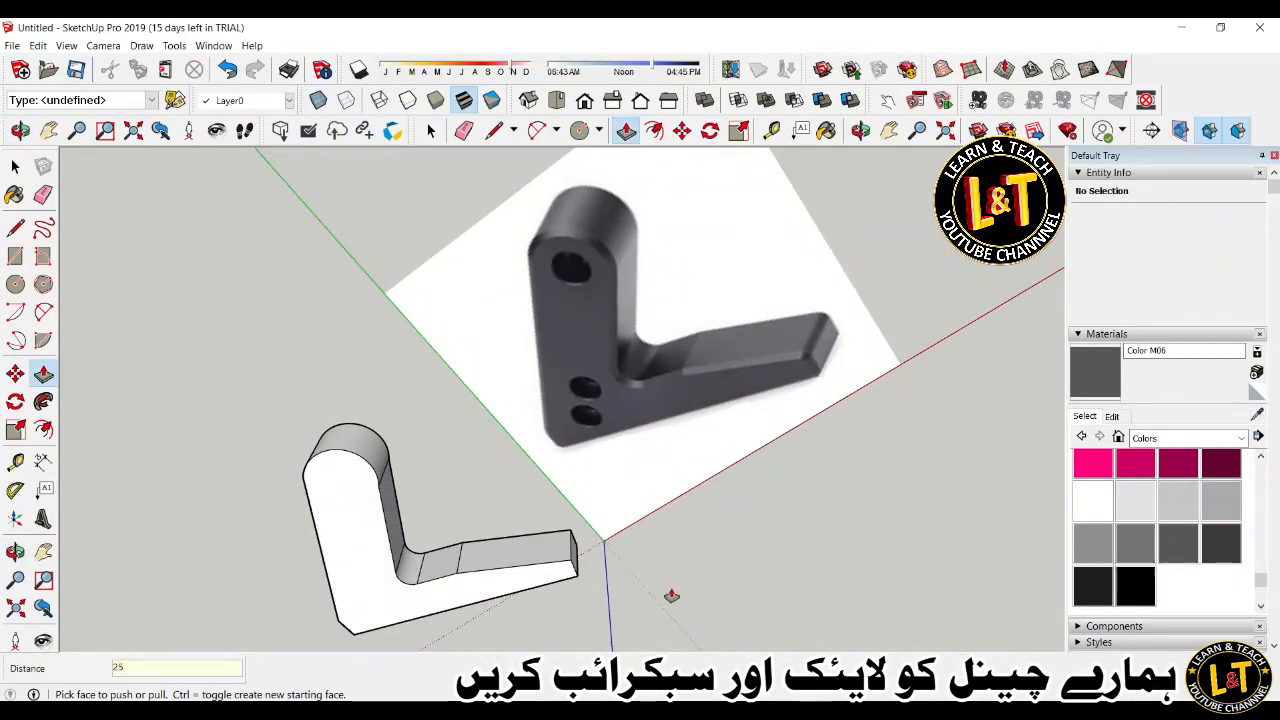
{"action": "type", "text": "0"}
{"action": "key", "text": "Return"}
{"action": "scroll", "coordinate": [520, 520], "scroll_direction": "down", "scroll_amount": 2}
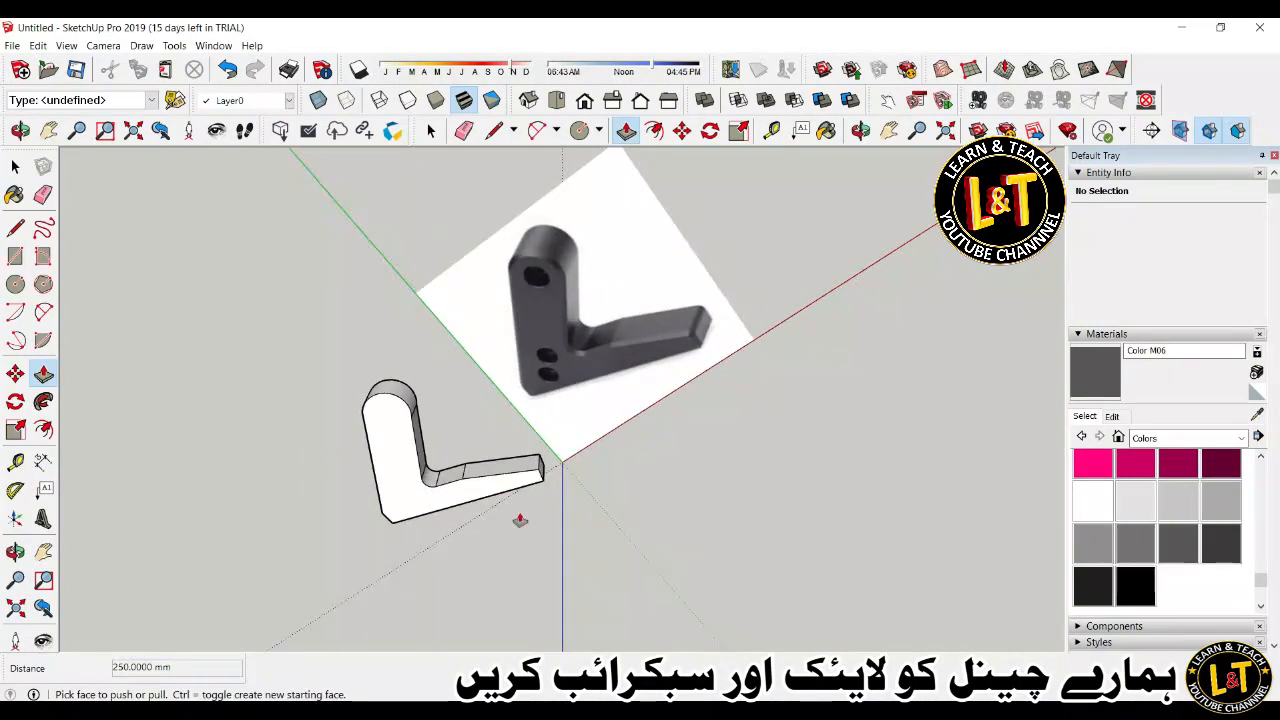
Examine the extruded bracket beside the reference image from above and at an angle, selecting its large L-shaped face.
{"action": "middle_click_drag", "start_coordinate": [470, 521], "coordinate": [411, 283]}
{"action": "left_click", "coordinate": [557, 101]}
{"action": "scroll", "coordinate": [546, 335], "scroll_direction": "down", "scroll_amount": 3}
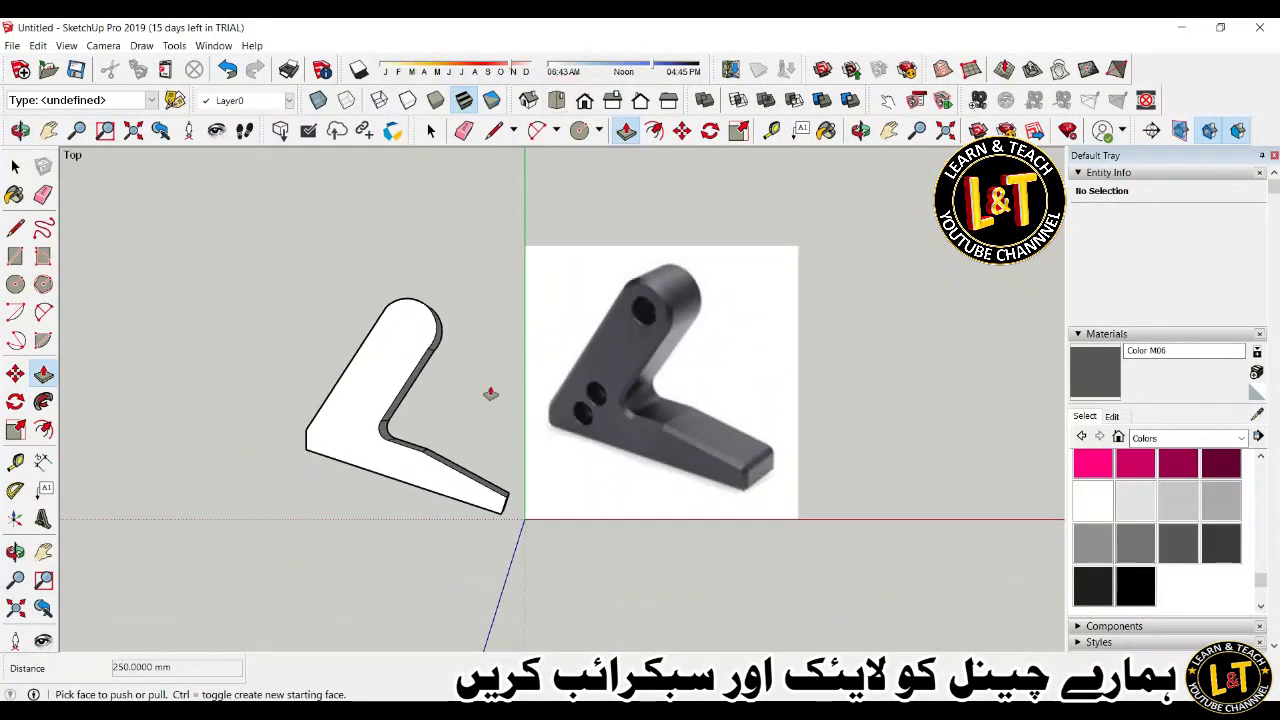
{"action": "scroll", "coordinate": [373, 508], "scroll_direction": "up", "scroll_amount": 1}
{"action": "middle_click_drag", "start_coordinate": [372, 507], "coordinate": [309, 496]}
{"action": "scroll", "coordinate": [371, 457], "scroll_direction": "up", "scroll_amount": 1}
{"action": "scroll", "coordinate": [457, 496], "scroll_direction": "down", "scroll_amount": 1}
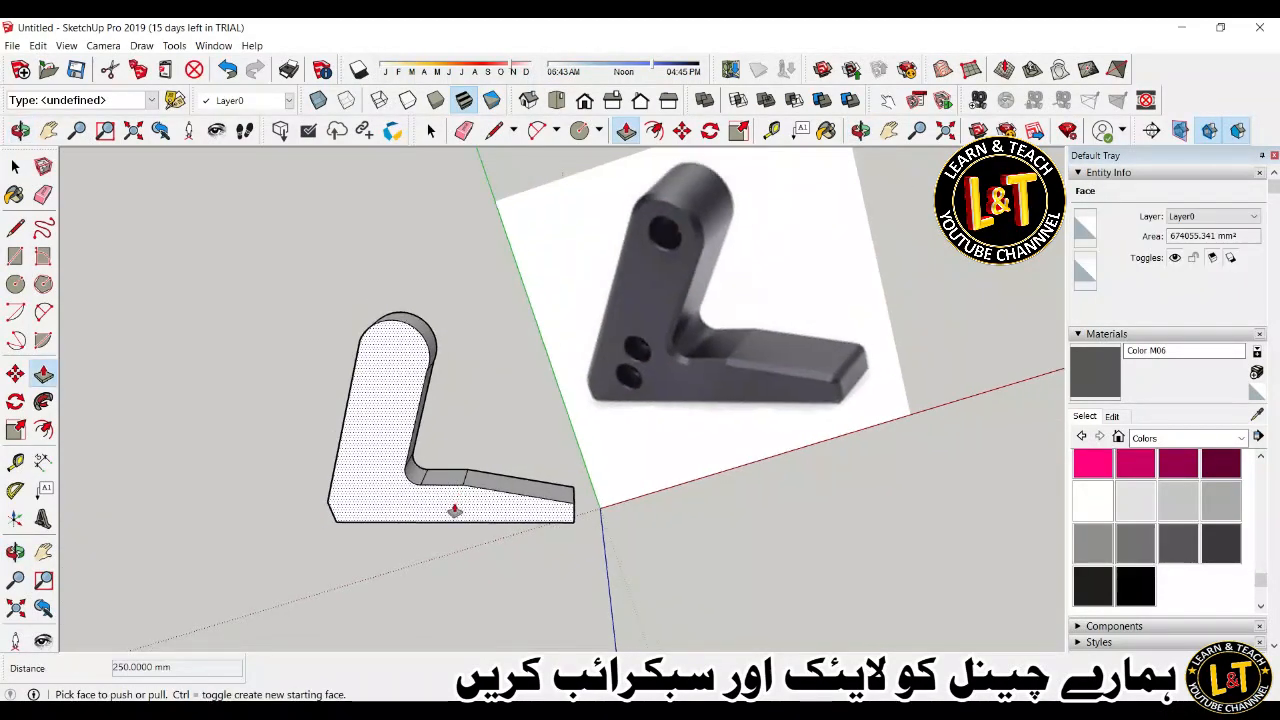
{"action": "key", "text": "space"}
{"action": "scroll", "coordinate": [410, 495], "scroll_direction": "up", "scroll_amount": 2}
{"action": "left_click", "coordinate": [371, 486]}
{"action": "left_click", "coordinate": [373, 392]}
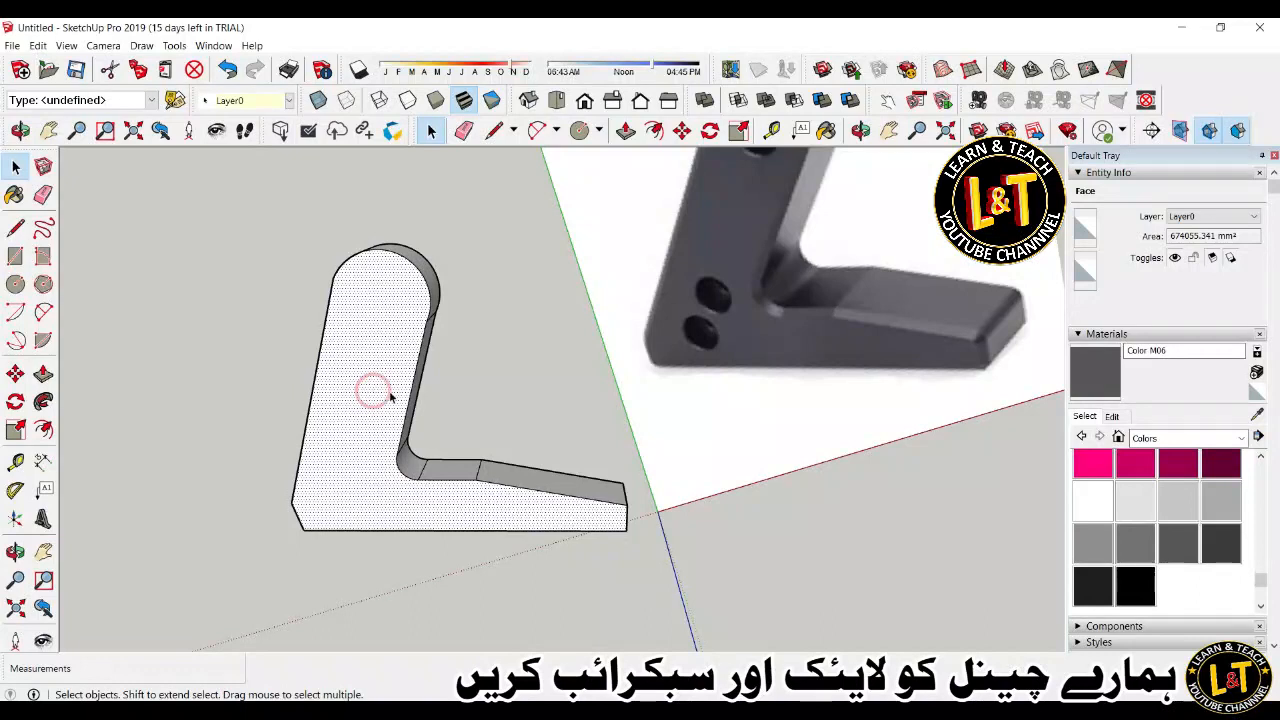
Try to draw a rectangle on the bracket from the outer corner of the arm's rounded end, and undo it.
{"action": "left_click", "coordinate": [584, 100]}
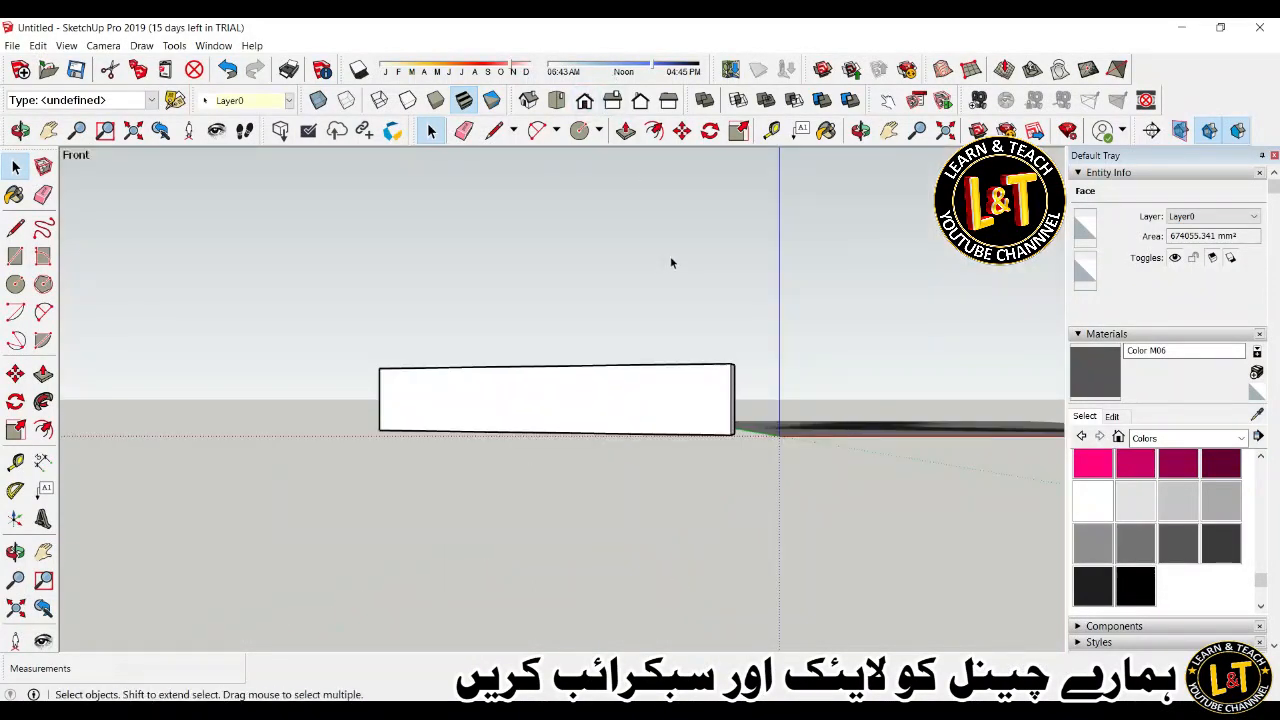
{"action": "left_click", "coordinate": [640, 100]}
{"action": "middle_click_drag", "start_coordinate": [792, 318], "coordinate": [914, 462]}
{"action": "scroll", "coordinate": [914, 462], "scroll_direction": "up", "scroll_amount": 5}
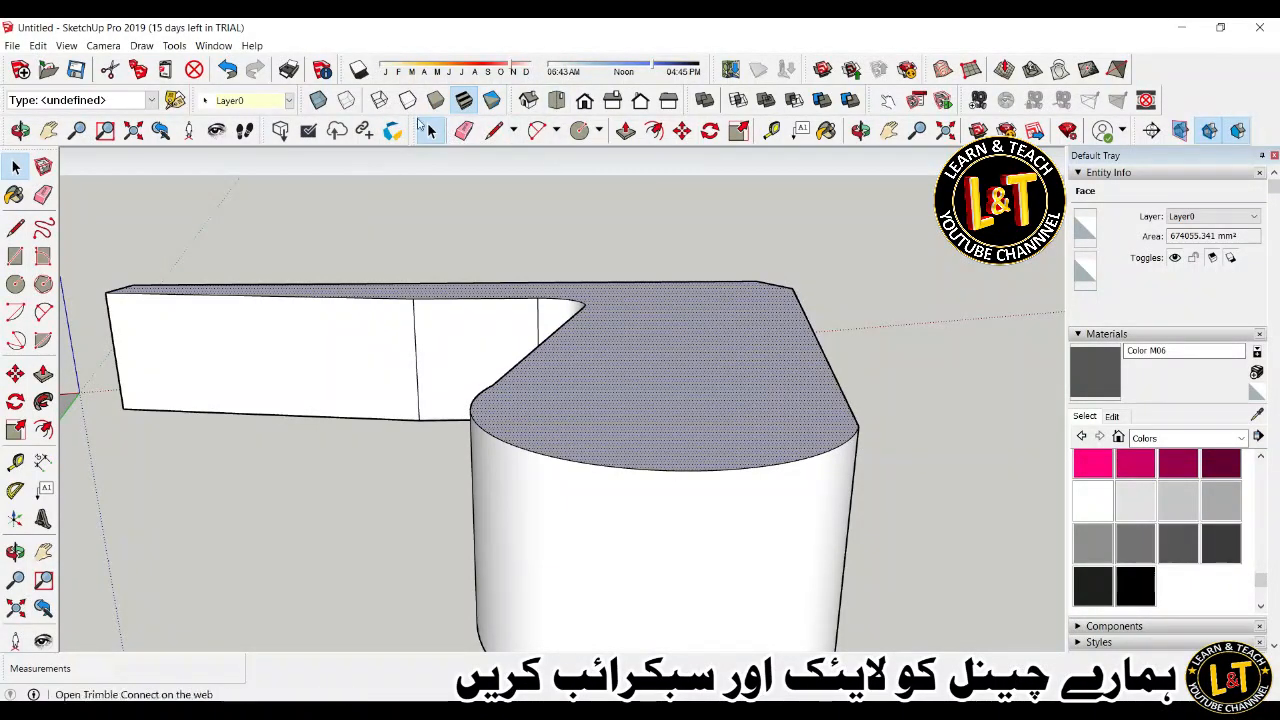
{"action": "left_click", "coordinate": [16, 258]}
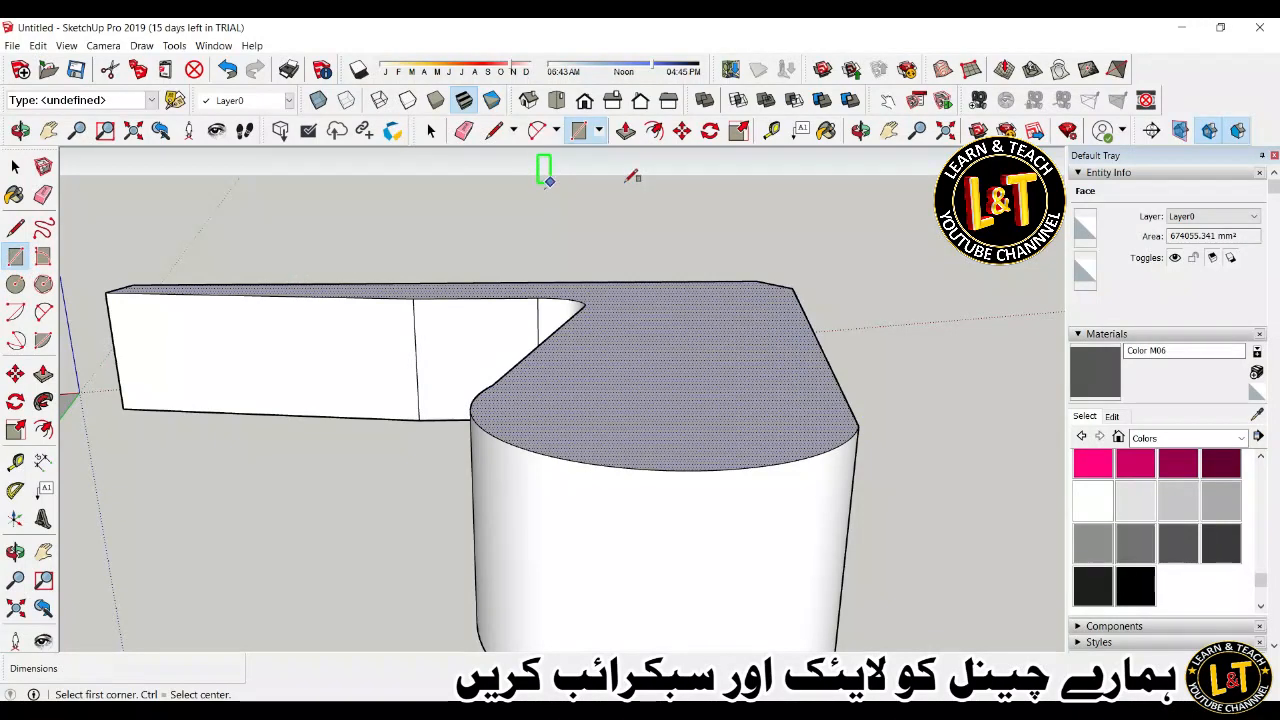
{"action": "left_click", "coordinate": [863, 426]}
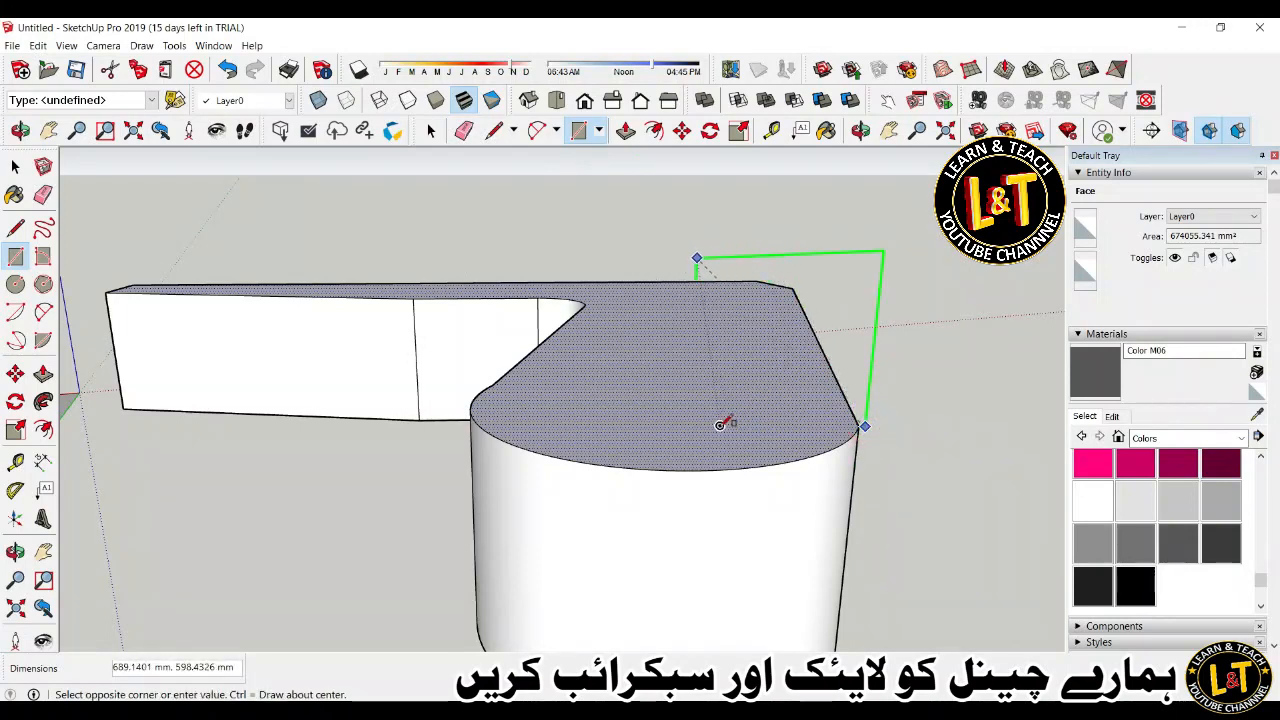
{"action": "left_click", "coordinate": [670, 429]}
{"action": "key", "text": "ctrl+z"}
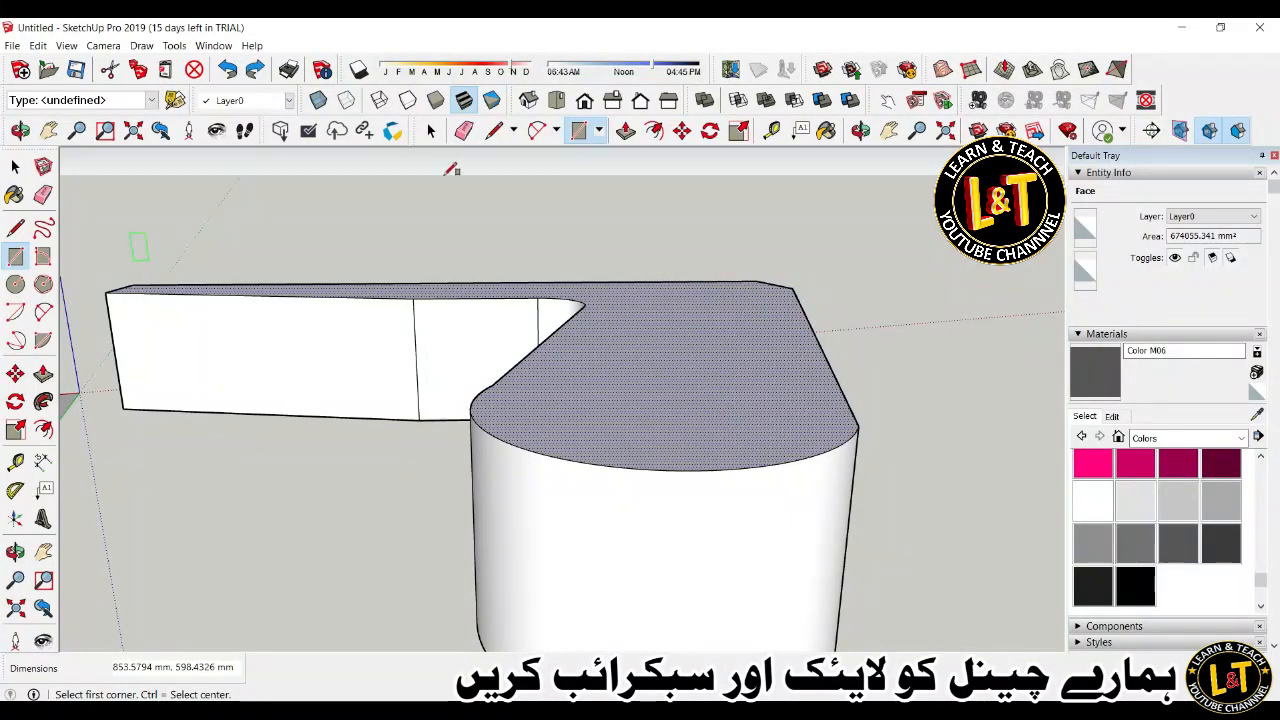
Draw a line inward across the upper face from the outer corner of the arm's rounded end, and a vertical line up from its end.
{"action": "left_click", "coordinate": [493, 131]}
{"action": "left_click", "coordinate": [858, 425]}
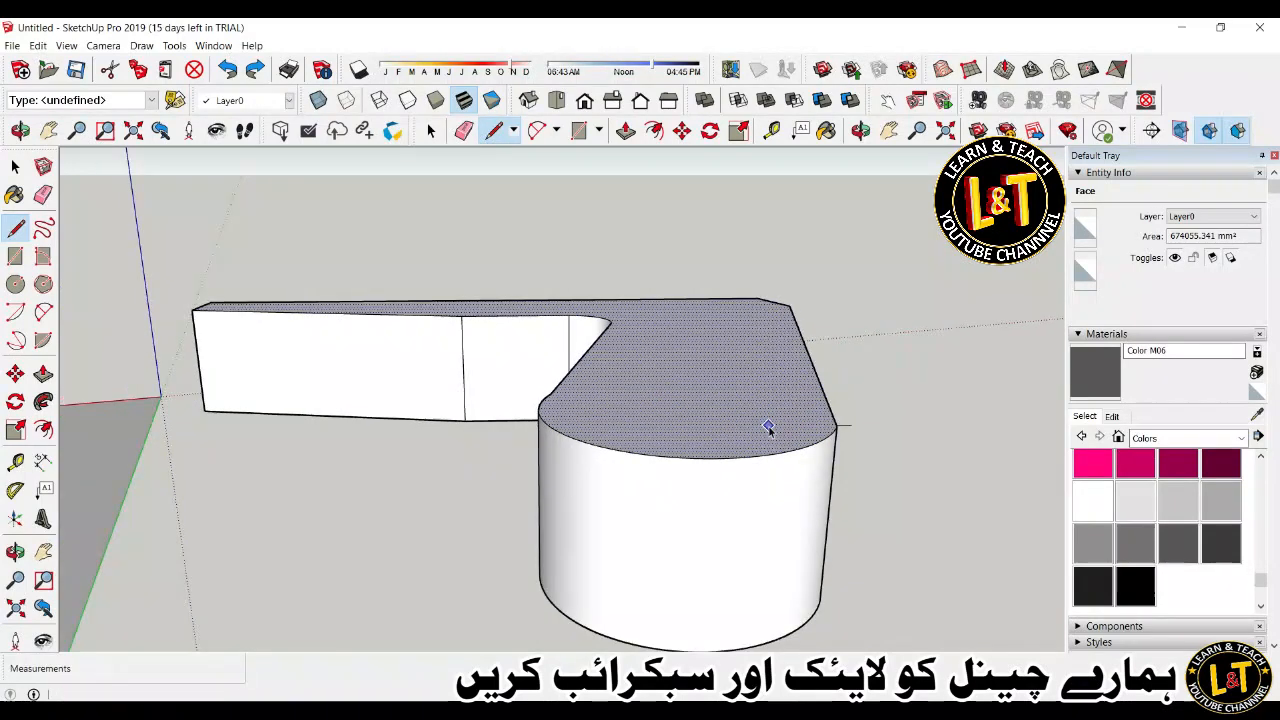
{"action": "key", "text": "space"}
{"action": "middle_click_drag", "start_coordinate": [786, 468], "coordinate": [670, 515]}
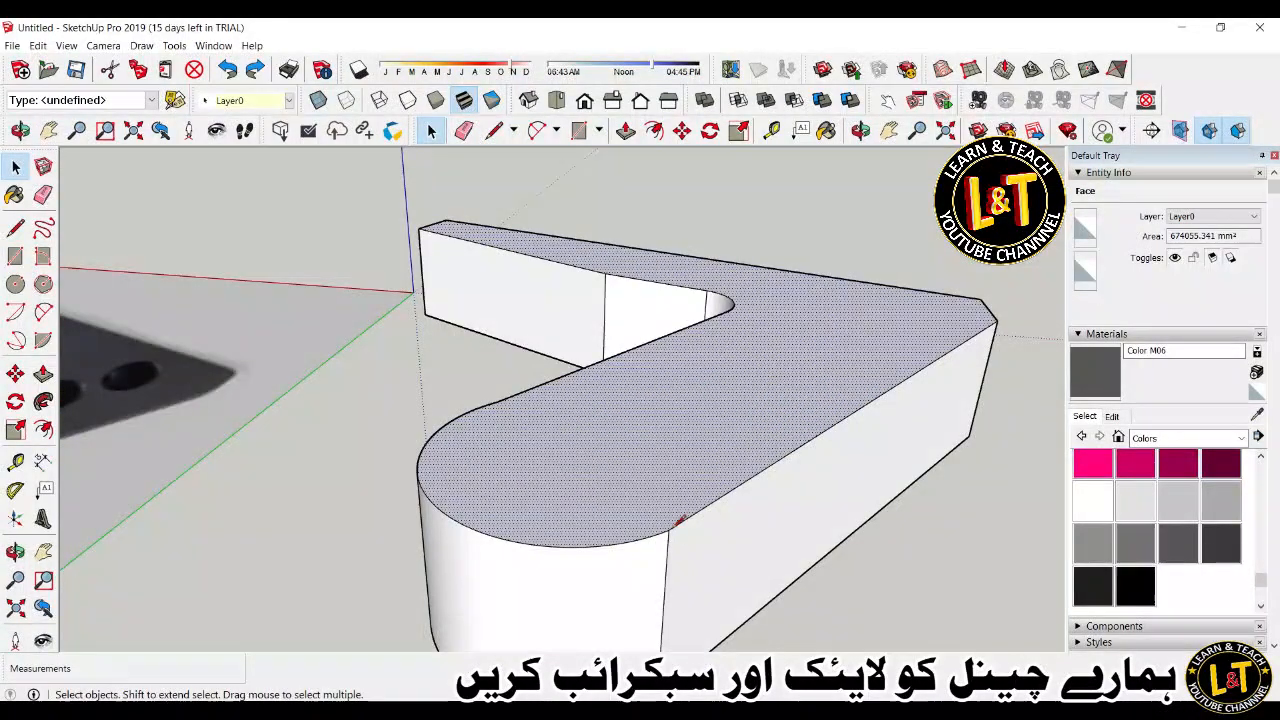
{"action": "key", "text": "l"}
{"action": "left_click", "coordinate": [669, 529]}
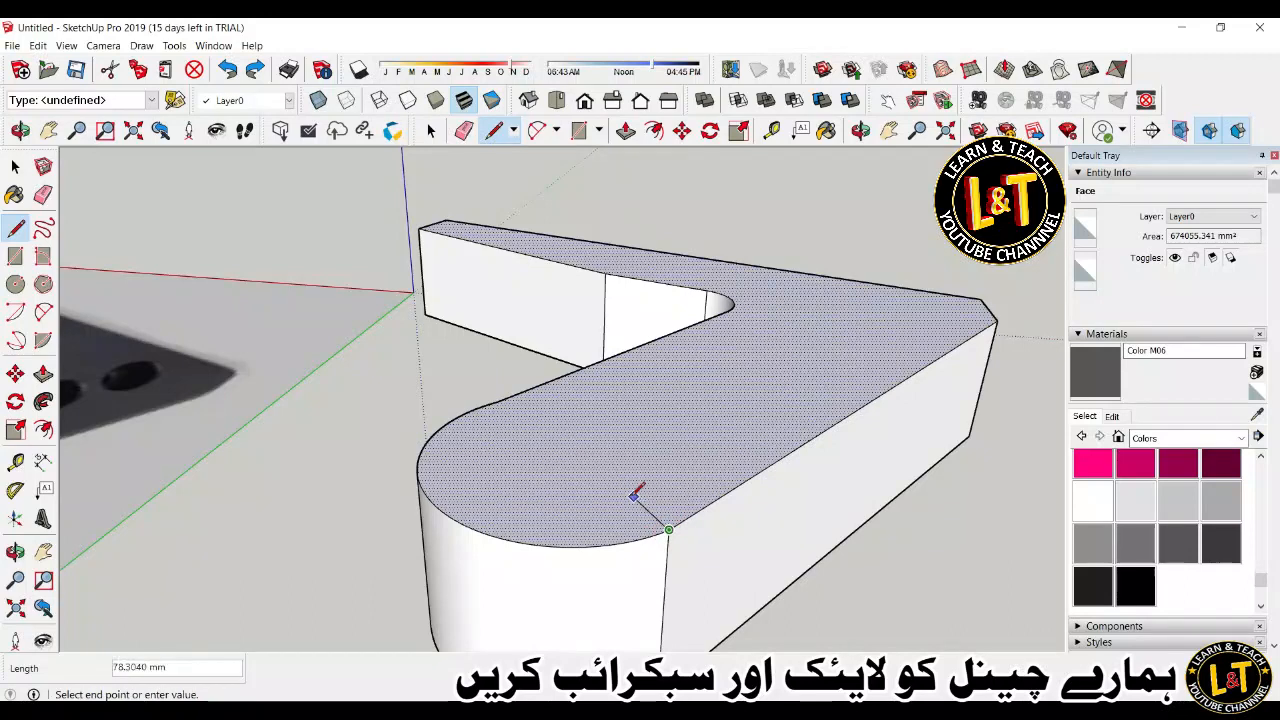
{"action": "left_click", "coordinate": [622, 497]}
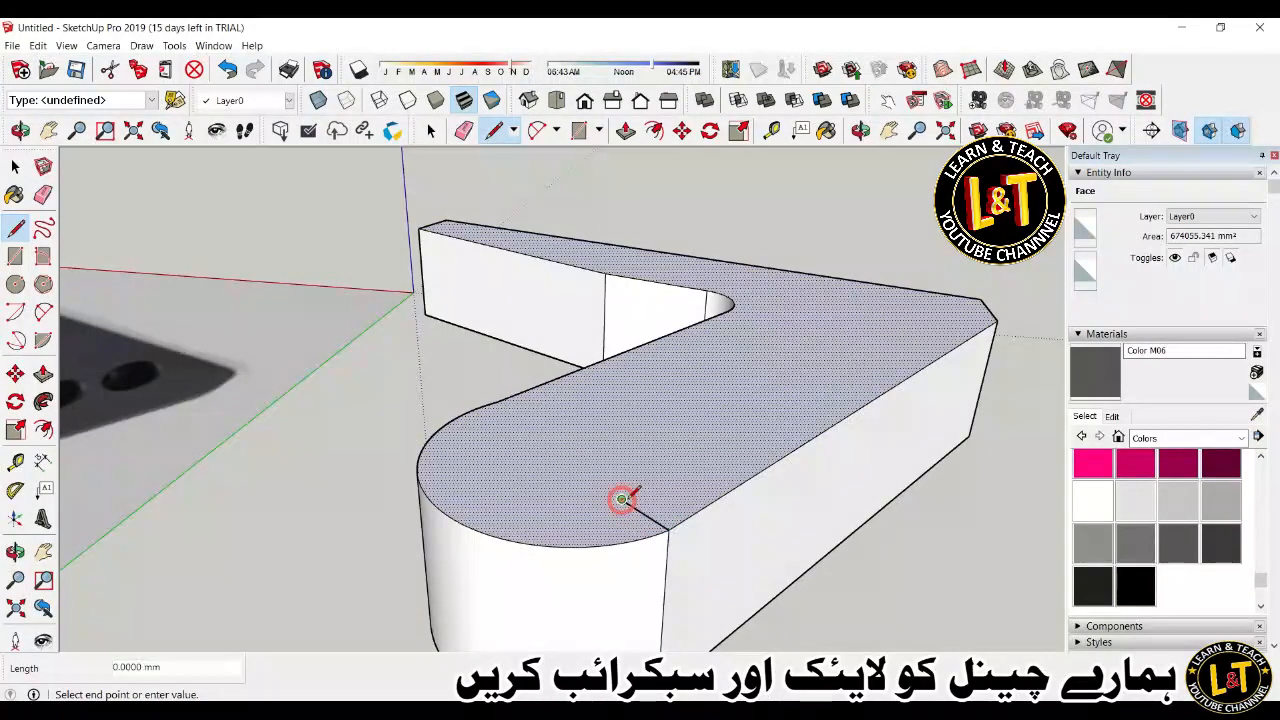
{"action": "left_click", "coordinate": [623, 445]}
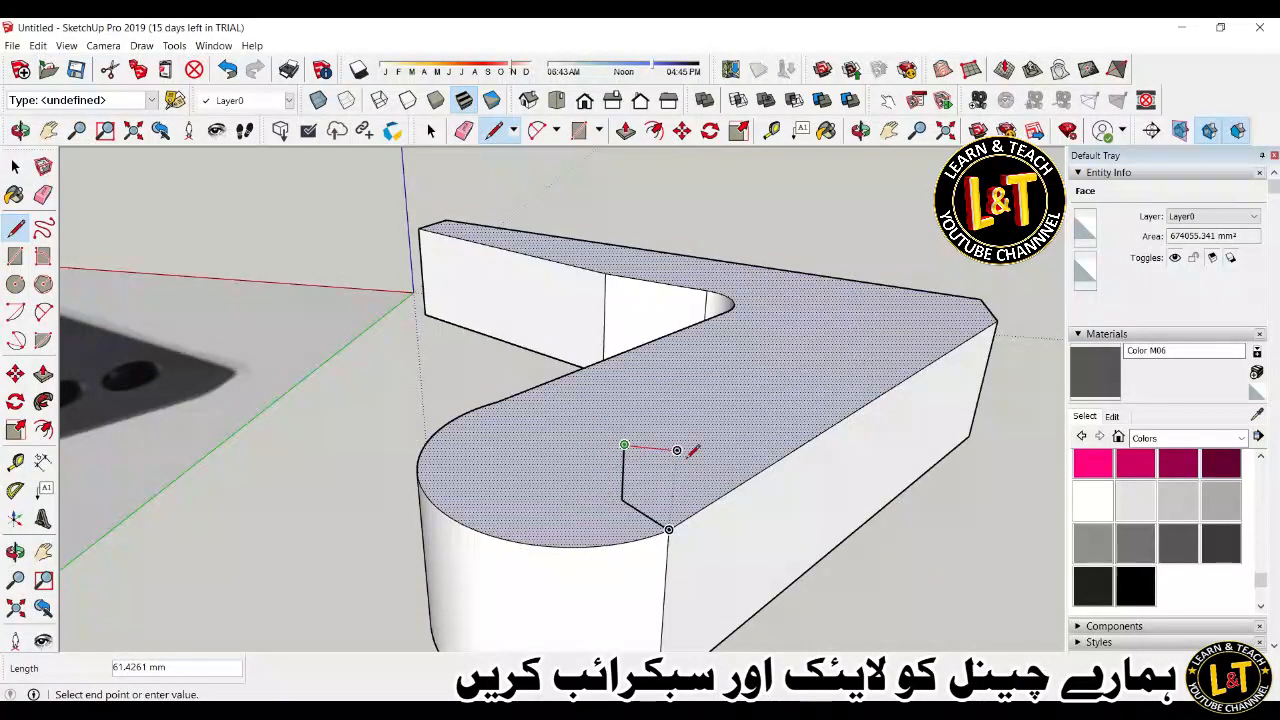
Try to close the two lines into a triangle back to the corner, and undo the closing line.
{"action": "left_click", "coordinate": [669, 530]}
{"action": "mouse_move", "coordinate": [643, 552]}
{"action": "middle_mouse_down"}
{"action": "mouse_move", "coordinate": [878, 590]}
{"action": "mouse_move", "coordinate": [822, 470]}
{"action": "middle_mouse_up"}
{"action": "left_click", "coordinate": [821, 465]}
{"action": "key", "text": "ctrl+z"}
{"action": "key", "text": "ctrl+z"}
{"action": "left_click", "coordinate": [733, 394]}
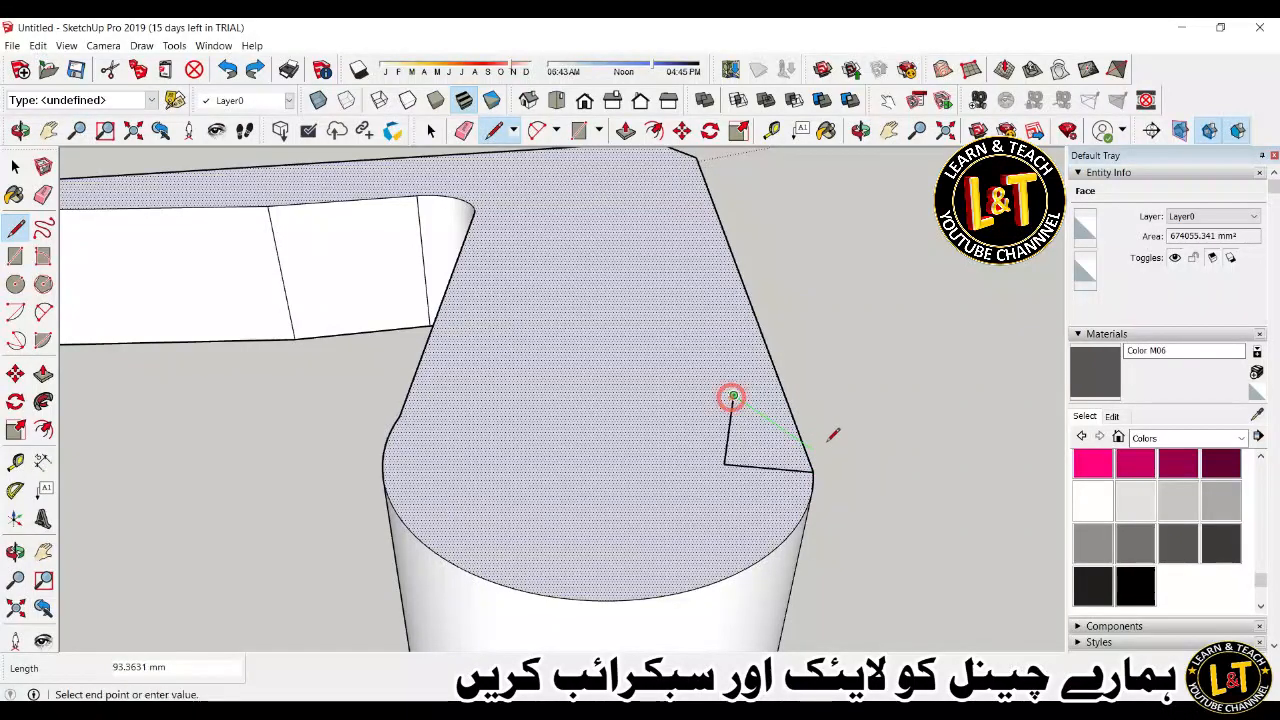
{"action": "left_click", "coordinate": [812, 470]}
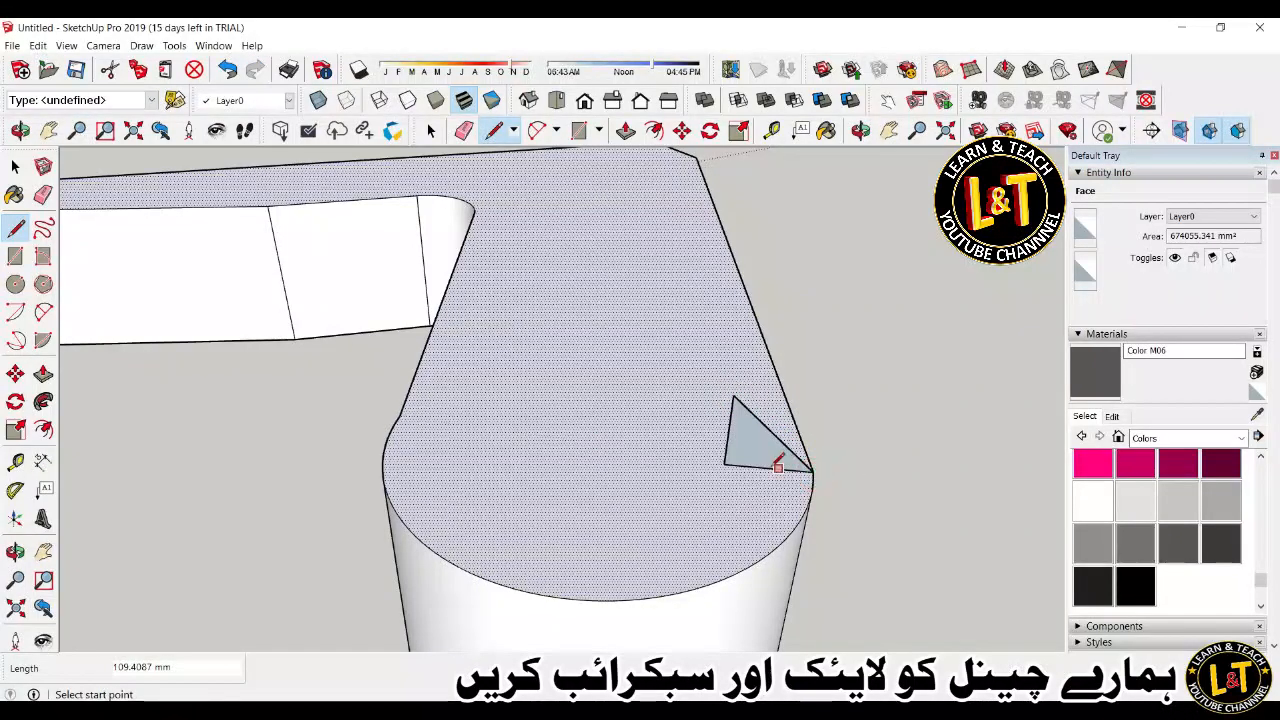
{"action": "key", "text": "ctrl+z"}
Draw a smaller upright triangle about 28 mm high on the base line, closing it at the outer corner of the rounded end.
{"action": "left_click", "coordinate": [768, 467]}
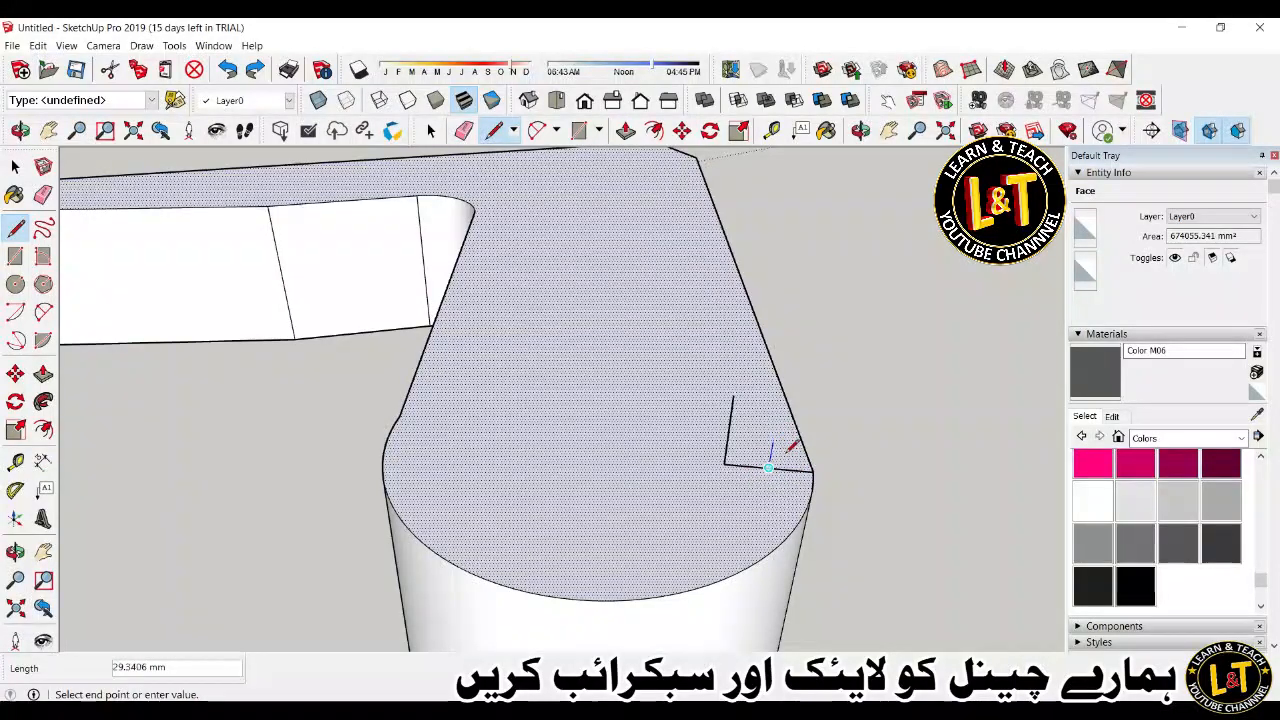
{"action": "left_click", "coordinate": [793, 466]}
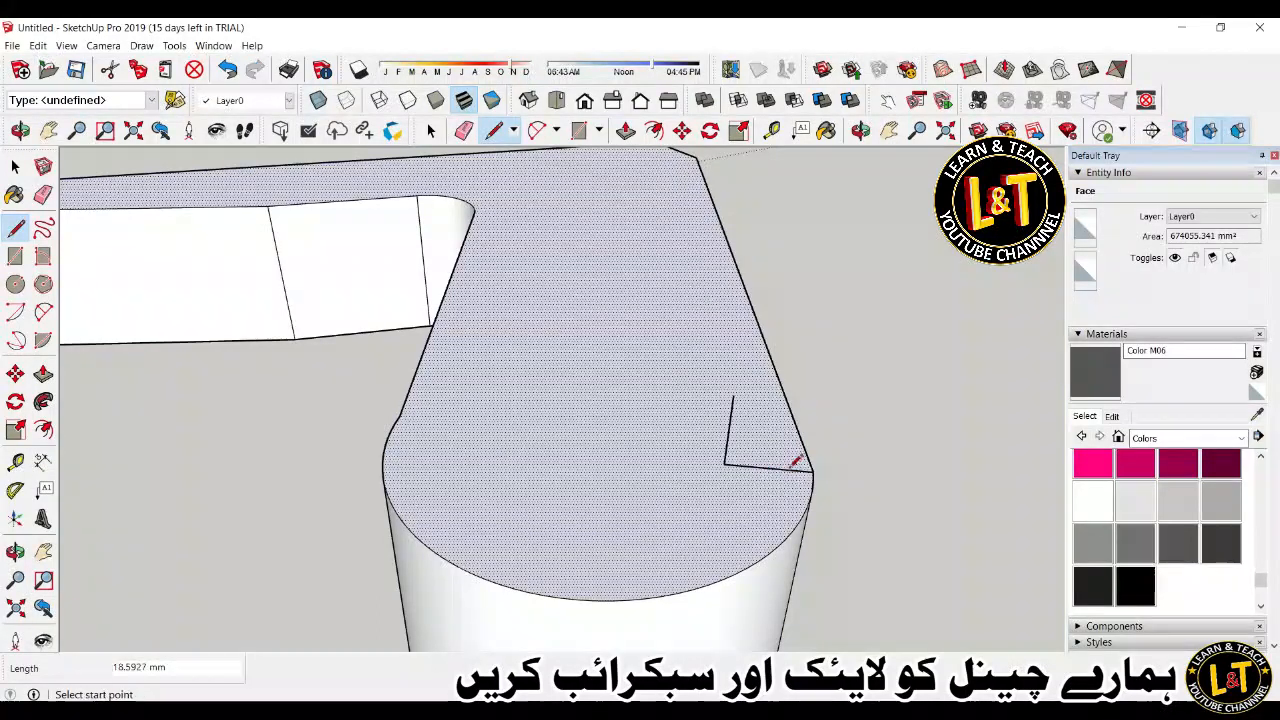
{"action": "left_click", "coordinate": [789, 469]}
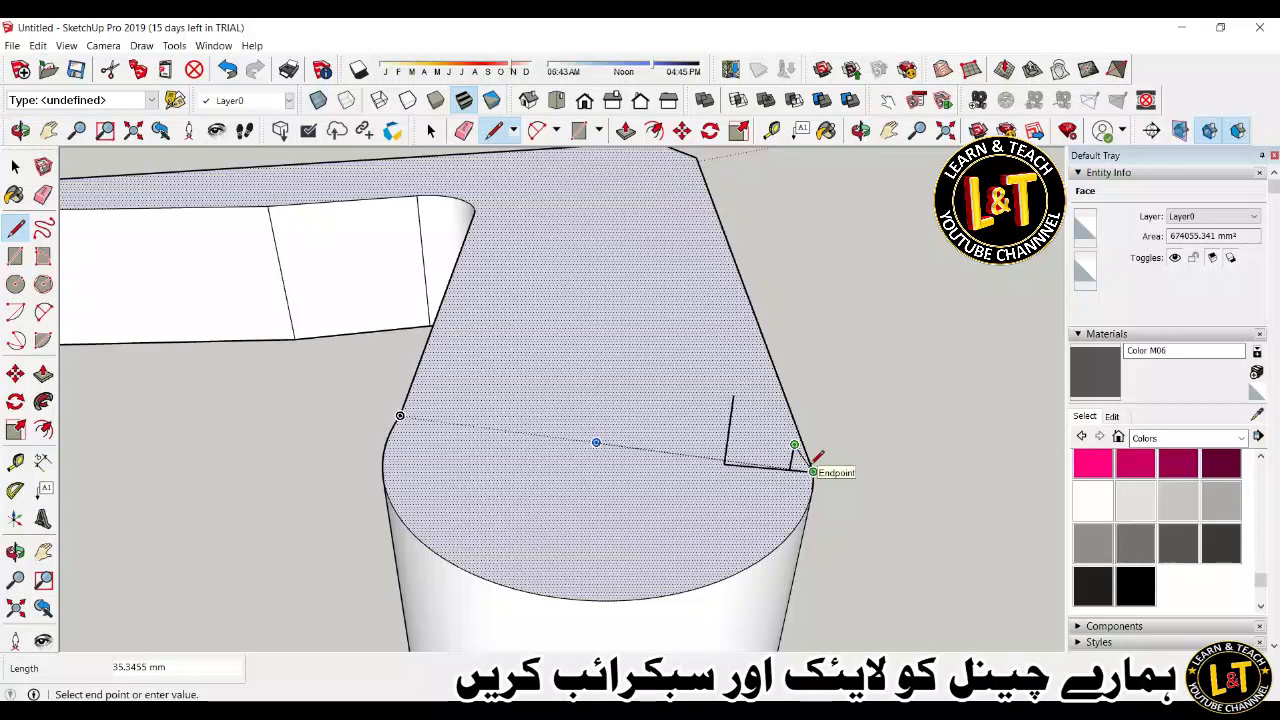
{"action": "left_click", "coordinate": [811, 467]}
Erase the leftover base and vertical lines outside the small corner triangle.
{"action": "key", "text": "space"}
{"action": "key", "text": "e"}
{"action": "left_click", "coordinate": [757, 466]}
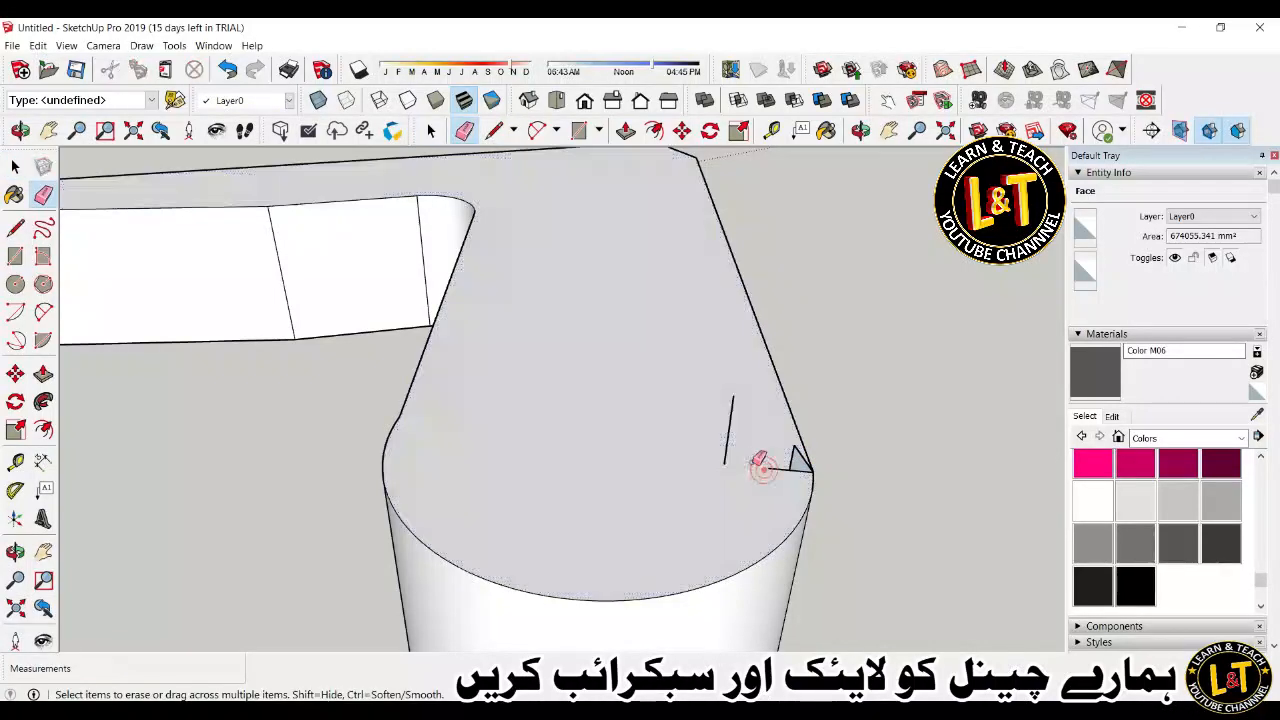
{"action": "left_click_drag", "start_coordinate": [728, 452], "coordinate": [777, 474]}
Copy the small triangle with its edges to the empty space beside the bracket.
{"action": "mouse_move", "coordinate": [771, 458]}
{"action": "middle_mouse_down"}
{"action": "mouse_move", "coordinate": [700, 457]}
{"action": "mouse_move", "coordinate": [634, 483]}
{"action": "mouse_move", "coordinate": [614, 514]}
{"action": "middle_mouse_up"}
{"action": "key", "text": "space"}
{"action": "scroll", "coordinate": [650, 527], "scroll_direction": "up", "scroll_amount": 2}
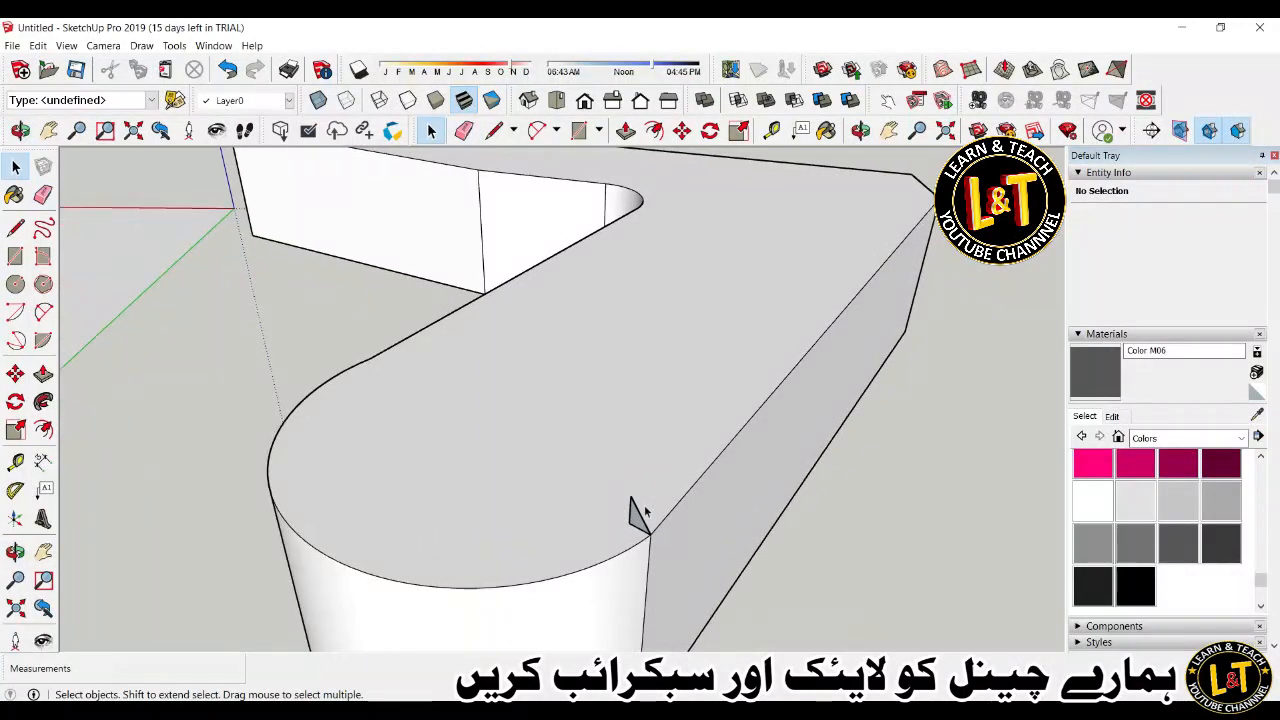
{"action": "left_click", "coordinate": [631, 499]}
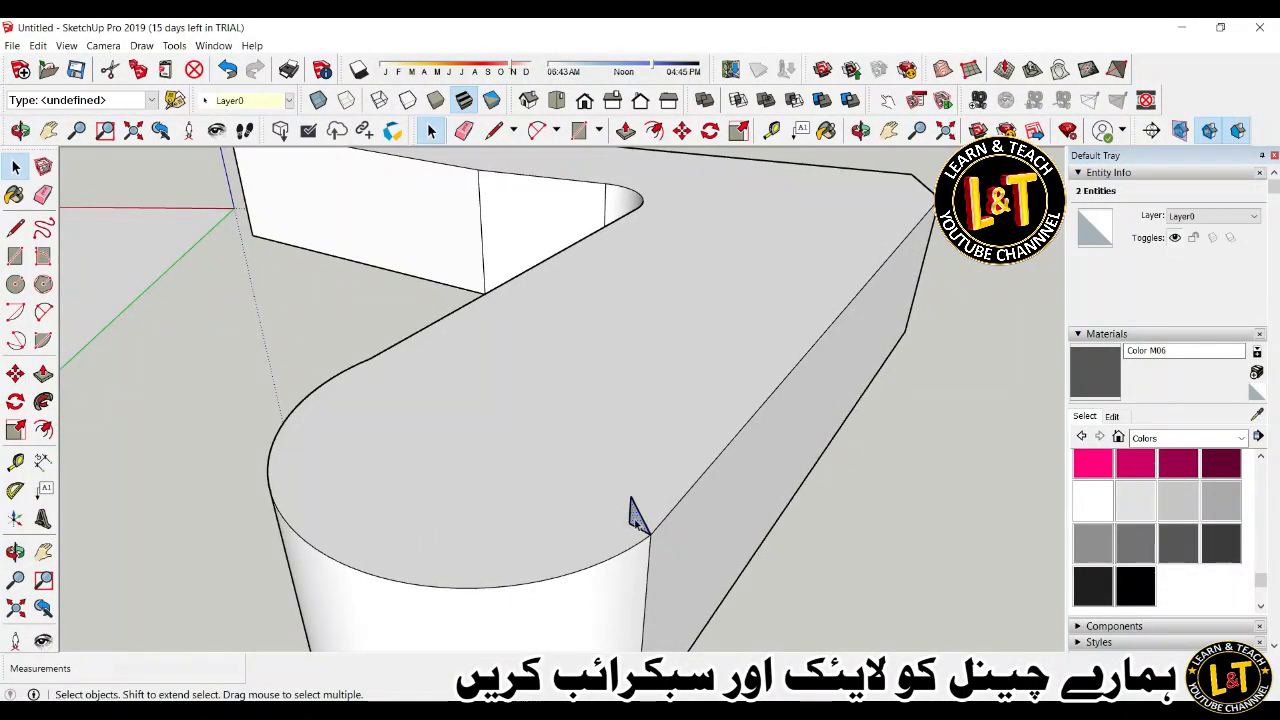
{"action": "key", "text": "m"}
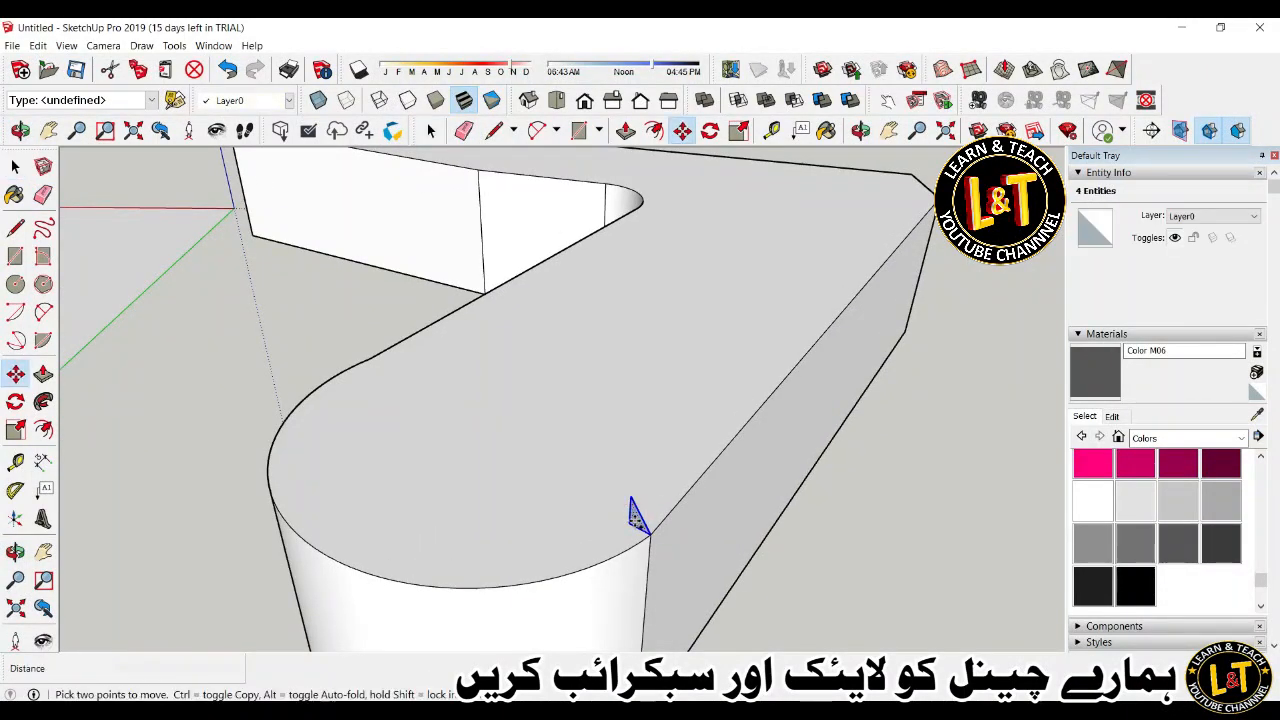
{"action": "key", "text": "ctrl"}
{"action": "left_click", "coordinate": [631, 522]}
{"action": "left_click", "coordinate": [878, 510]}
{"action": "key", "text": "space"}
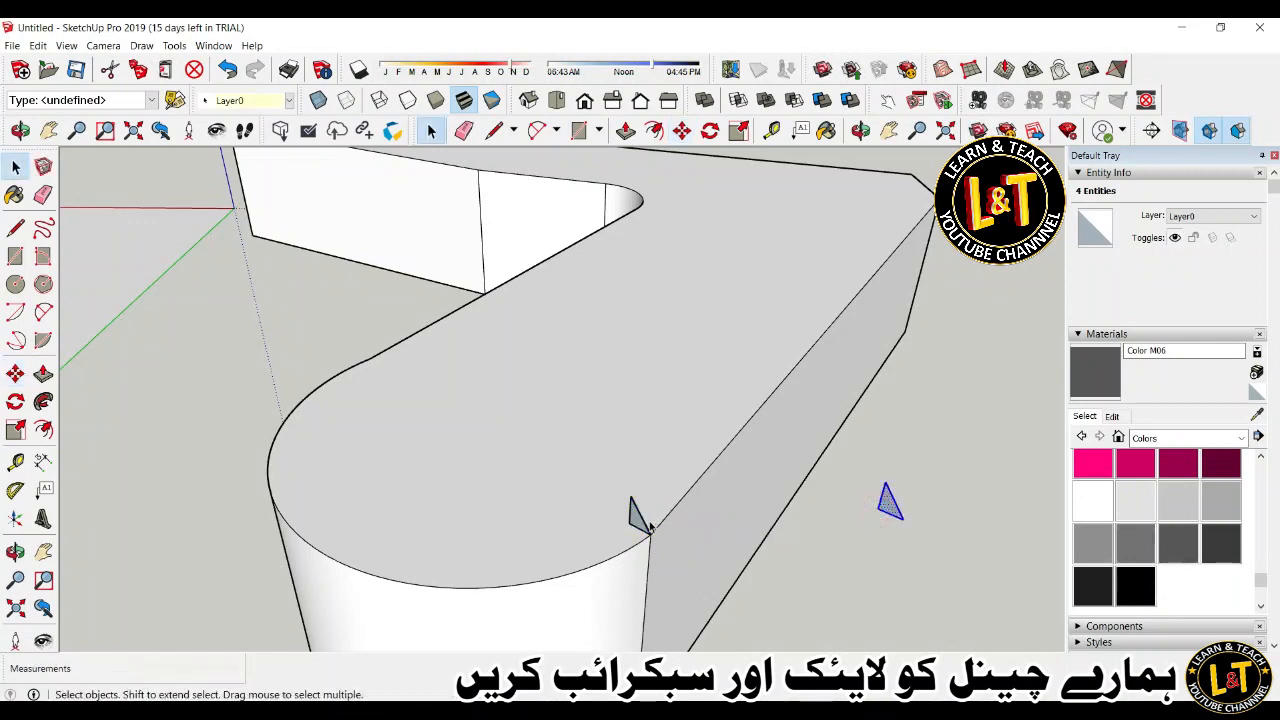
Sweep the corner triangle around the outline of the bracket's upper face with Follow Me.
{"action": "double_click", "coordinate": [658, 491]}
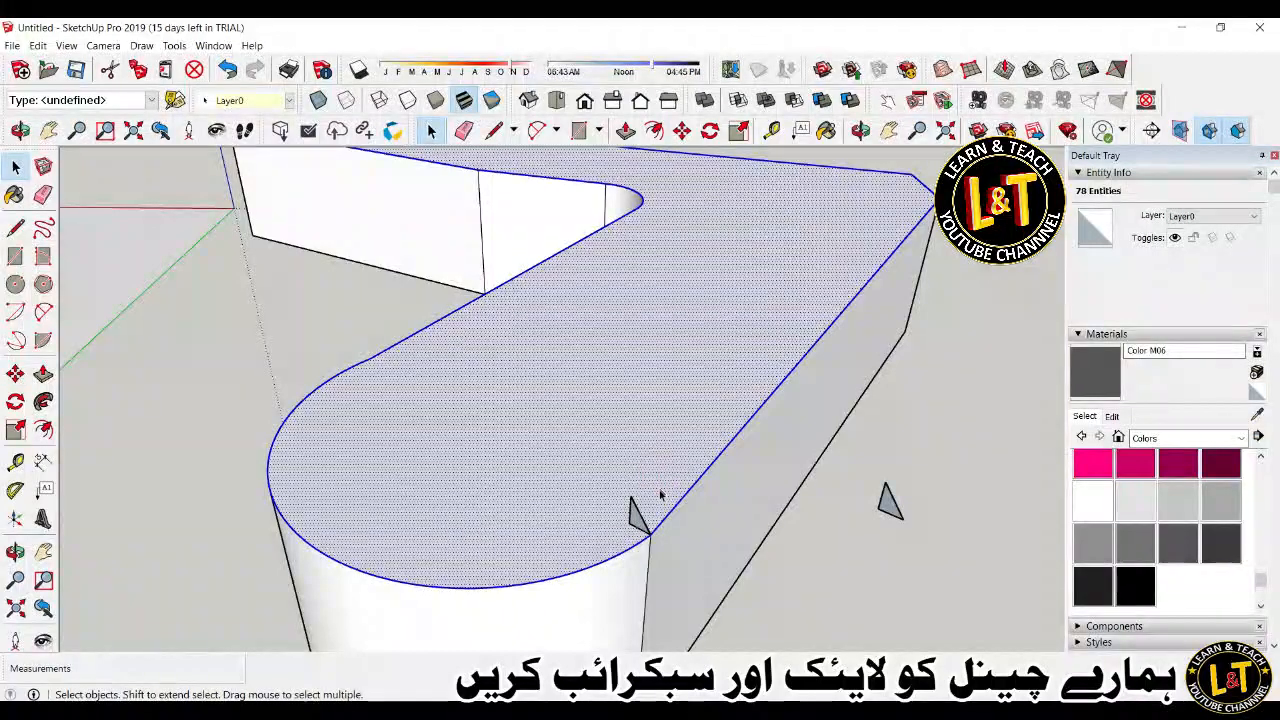
{"action": "left_click", "coordinate": [43, 401]}
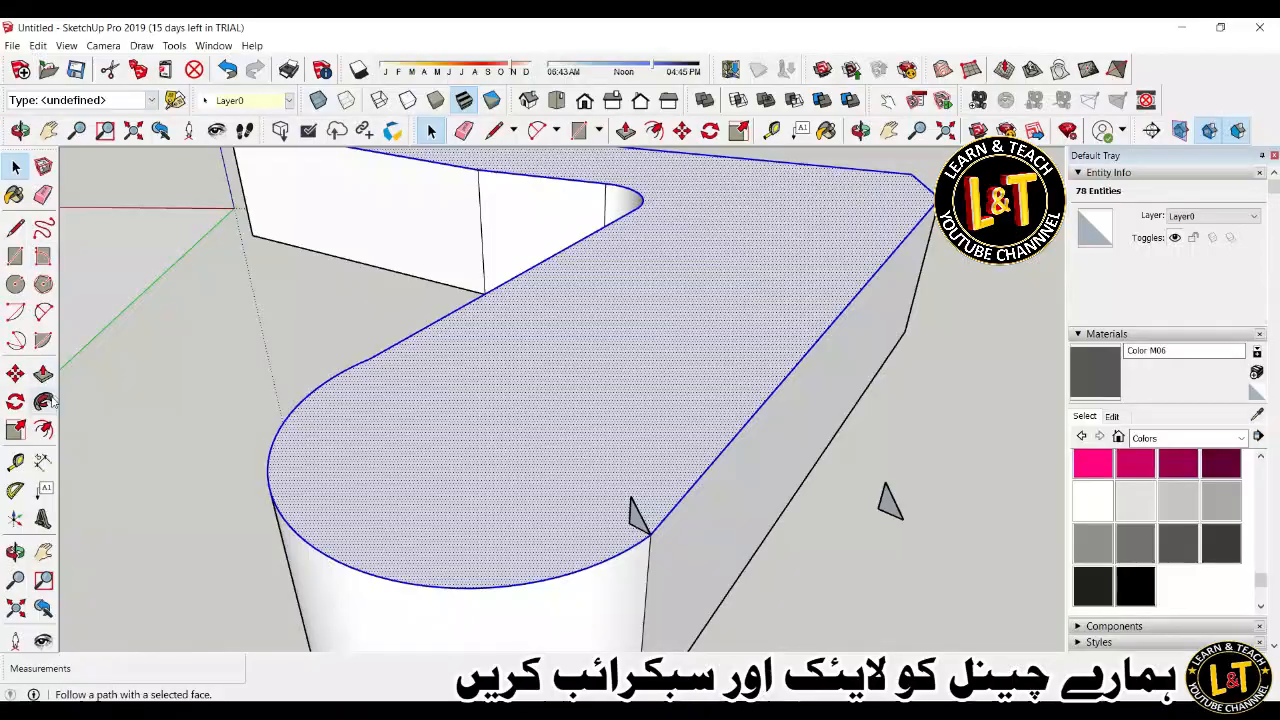
{"action": "left_click", "coordinate": [640, 515]}
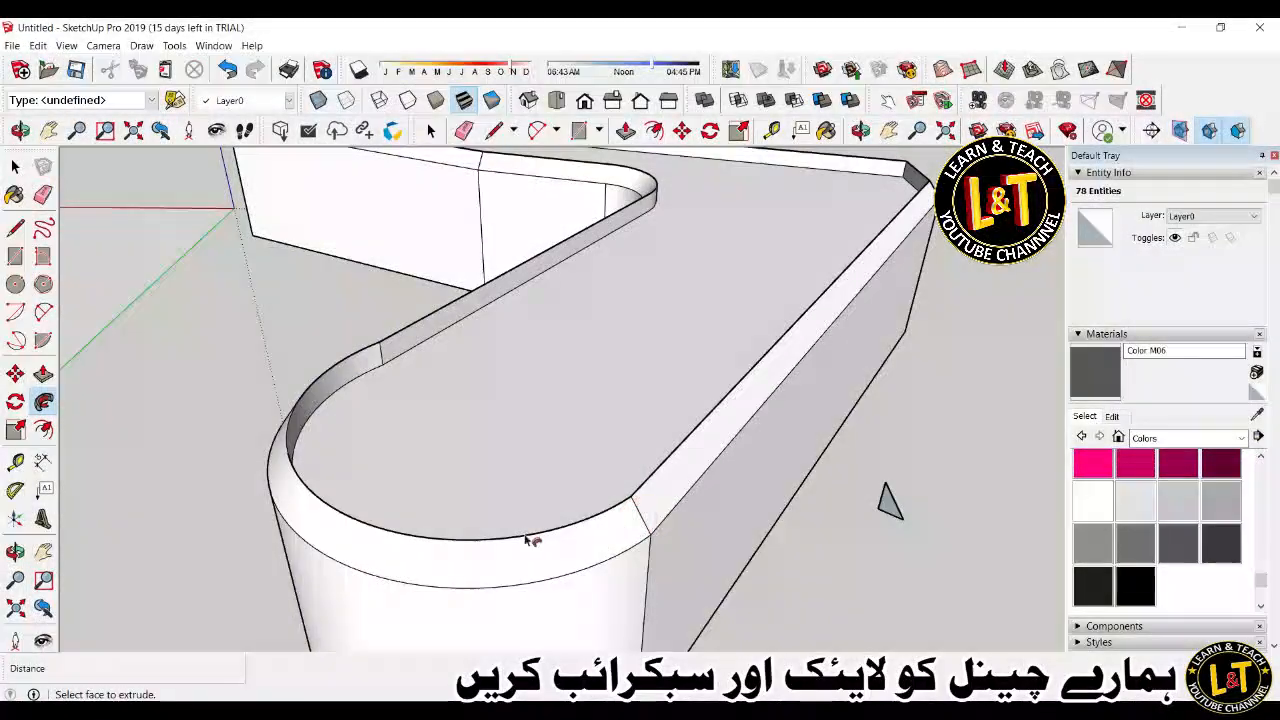
{"action": "key", "text": "alt+space"}
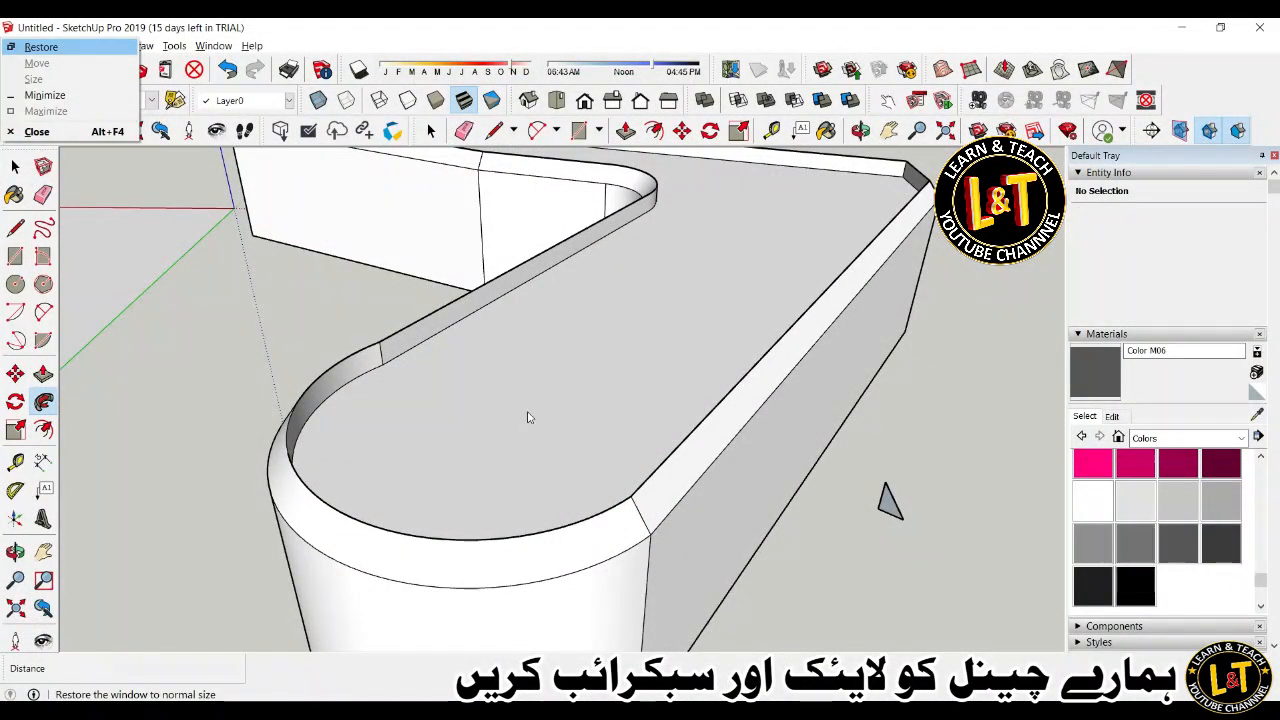
{"action": "left_click", "coordinate": [947, 402]}
{"action": "key", "text": "space"}
Raise the recessed upper face with Push/Pull by about 28 mm to the inner edge of the bevel.
{"action": "scroll", "coordinate": [445, 428], "scroll_direction": "down", "scroll_amount": 3}
{"action": "middle_click_drag", "start_coordinate": [510, 447], "coordinate": [549, 451]}
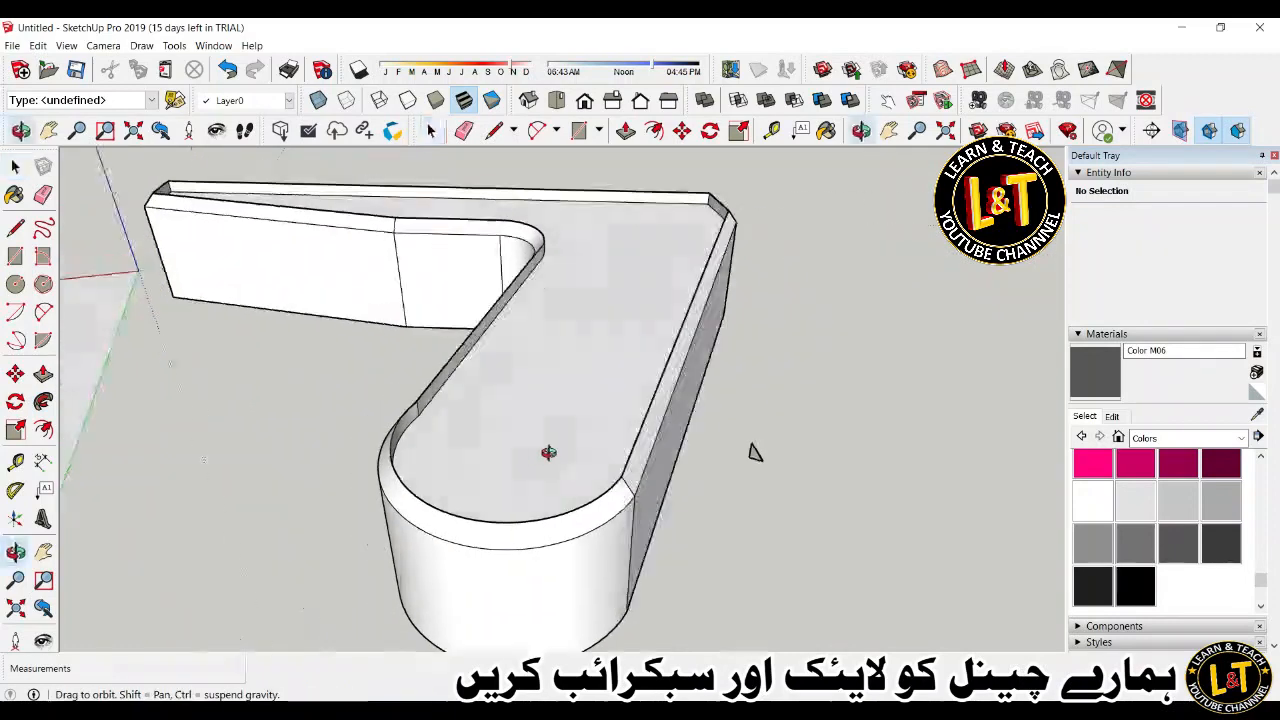
{"action": "key", "text": "p"}
{"action": "left_click", "coordinate": [535, 449]}
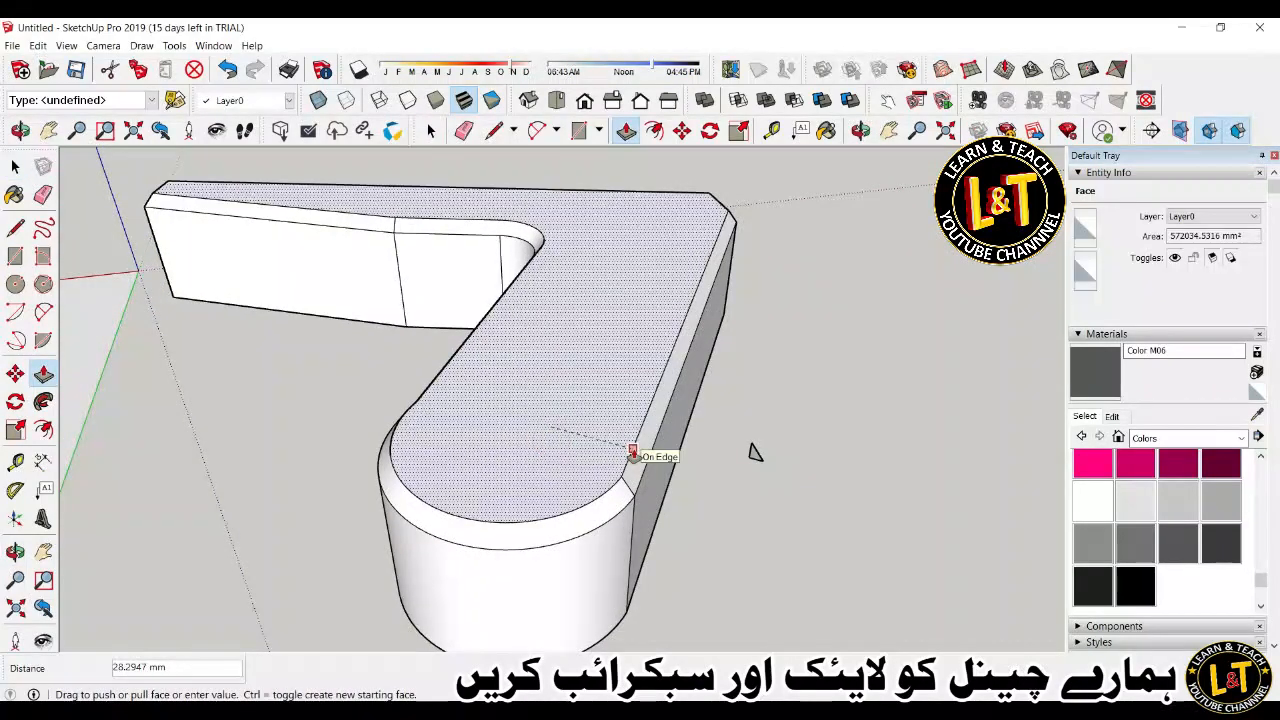
{"action": "left_click", "coordinate": [646, 451]}
{"action": "key", "text": "space"}
Select the copied triangle with its edges and rotate it 180 degrees in its own plane.
{"action": "left_click", "coordinate": [751, 449]}
{"action": "middle_click_drag", "start_coordinate": [751, 449], "coordinate": [766, 331]}
{"action": "scroll", "coordinate": [771, 331], "scroll_direction": "up", "scroll_amount": 4}
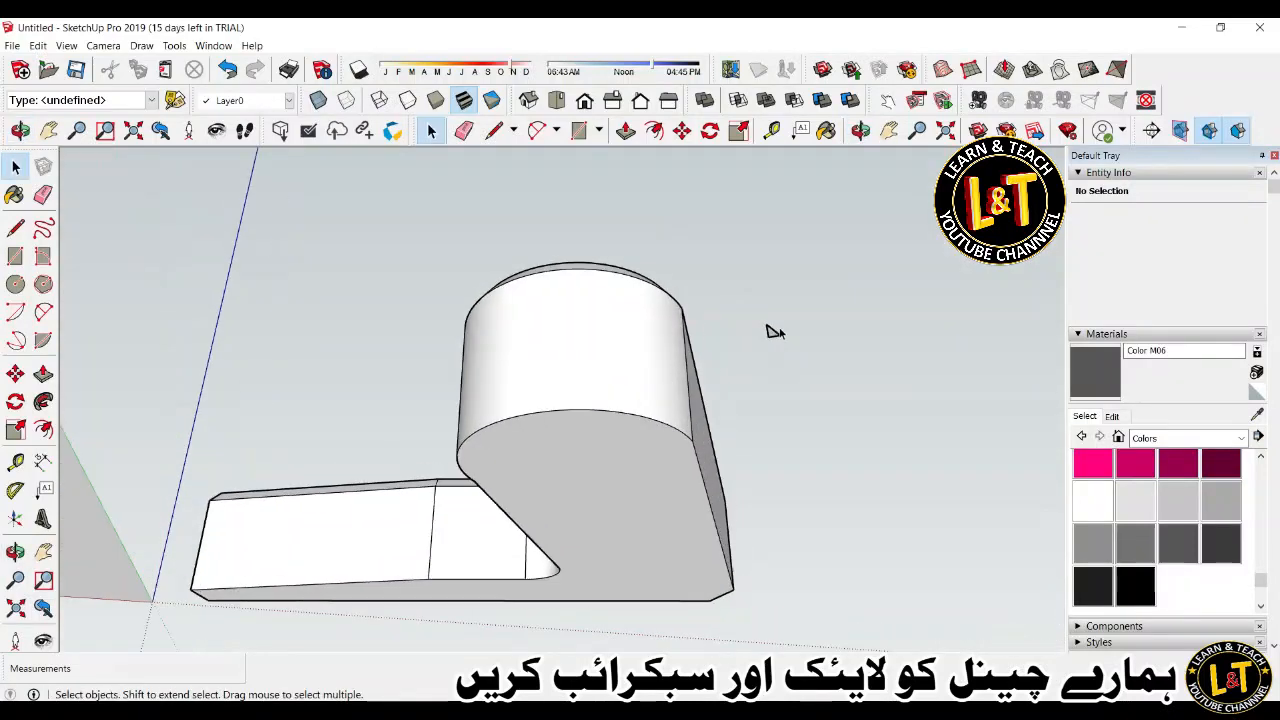
{"action": "double_click", "coordinate": [767, 335]}
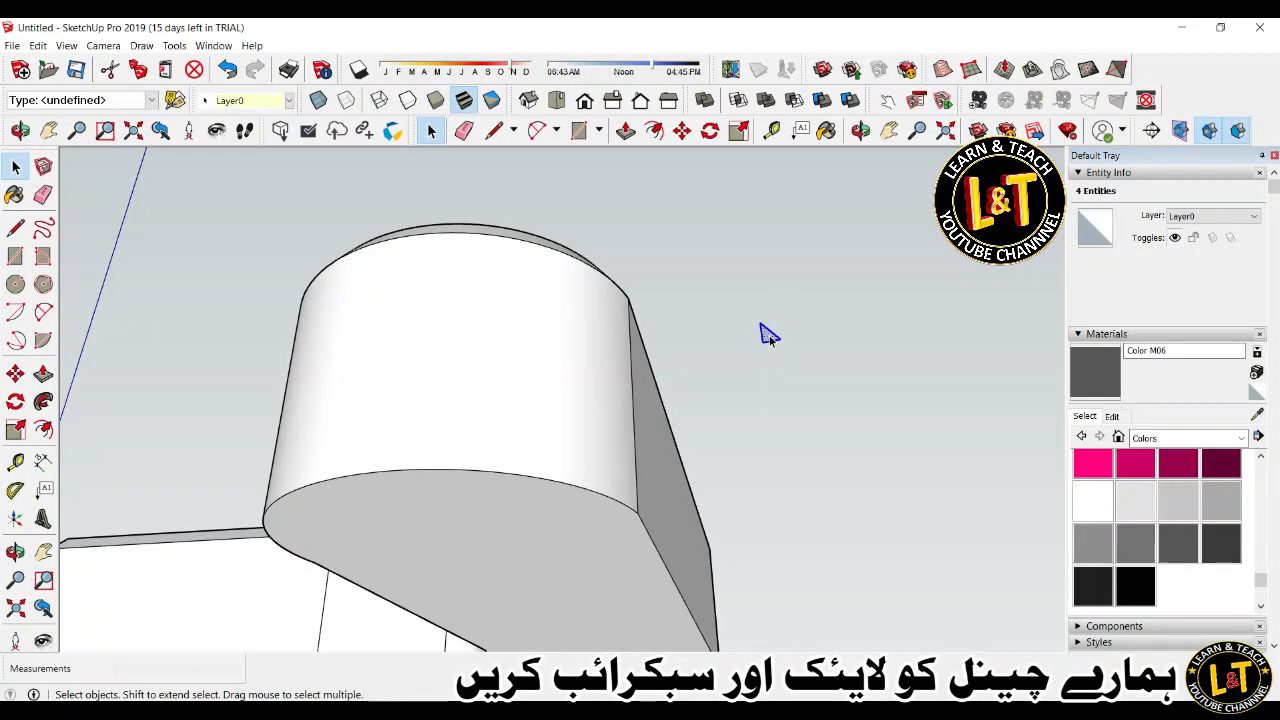
{"action": "key", "text": "q"}
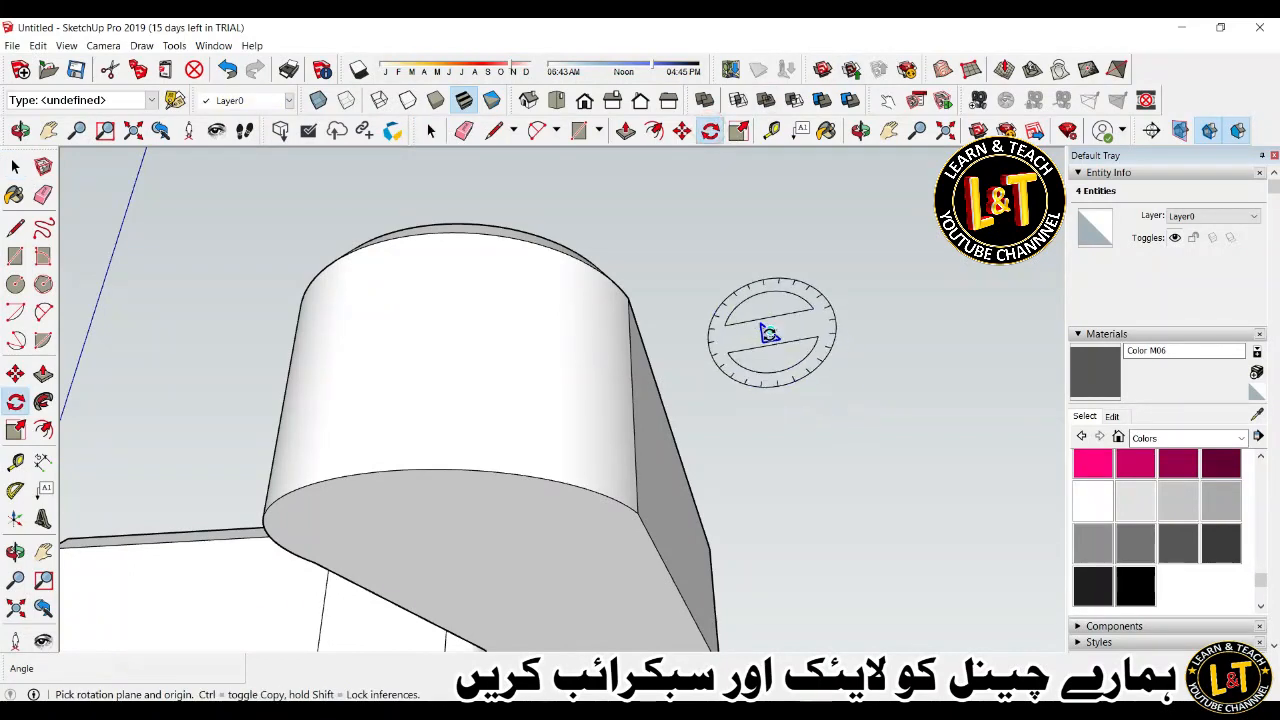
{"action": "left_click", "coordinate": [769, 331]}
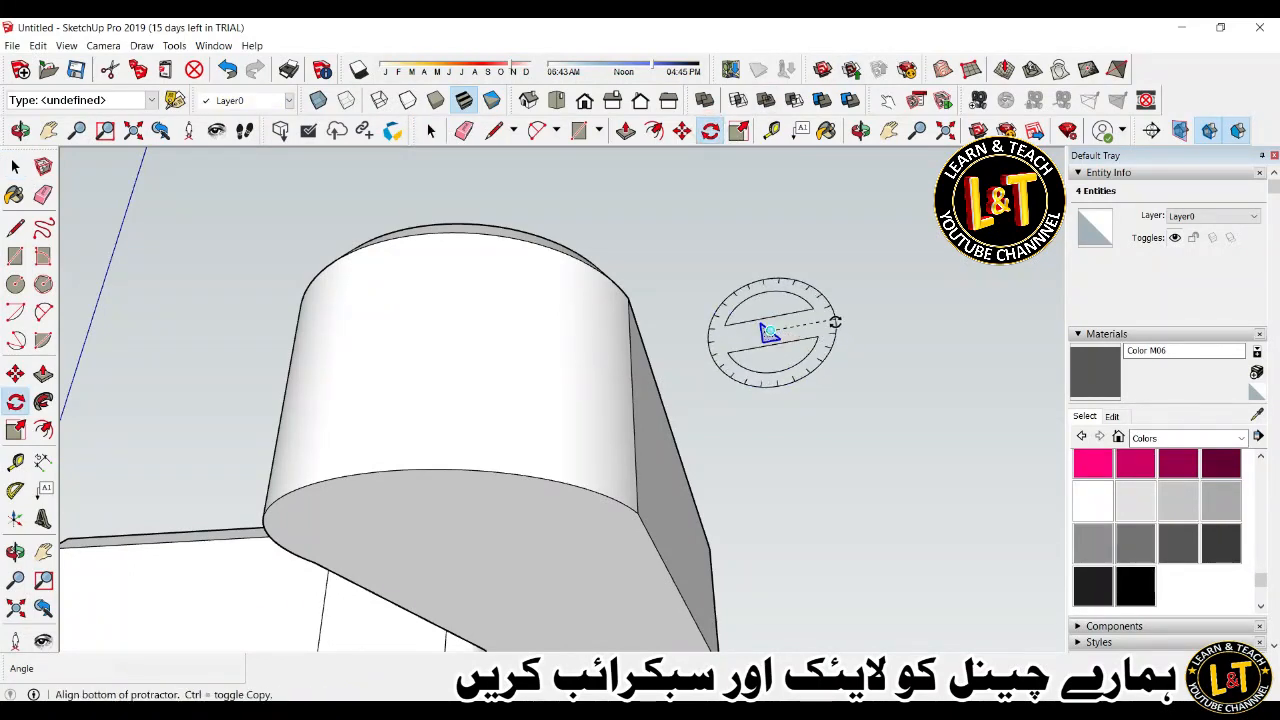
{"action": "left_click", "coordinate": [835, 322]}
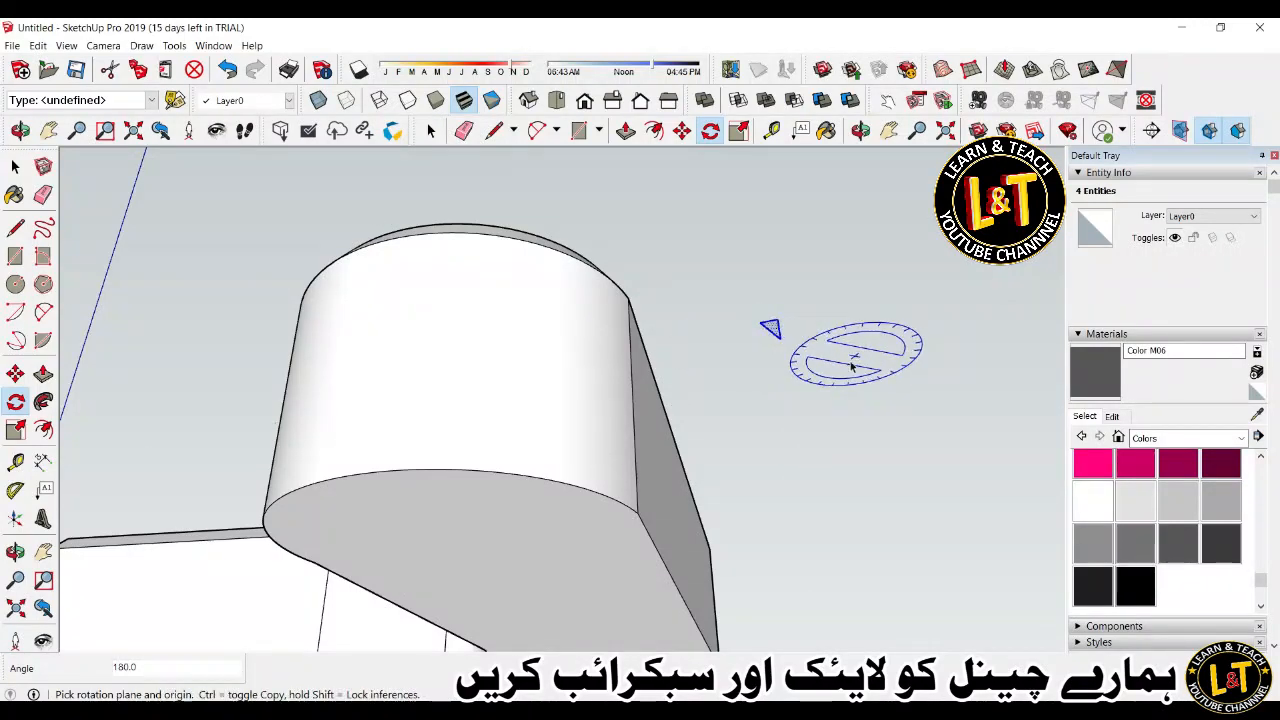
Move the flipped triangle onto the underside corner where the rounded end meets the arm's inner edge.
{"action": "key", "text": "m"}
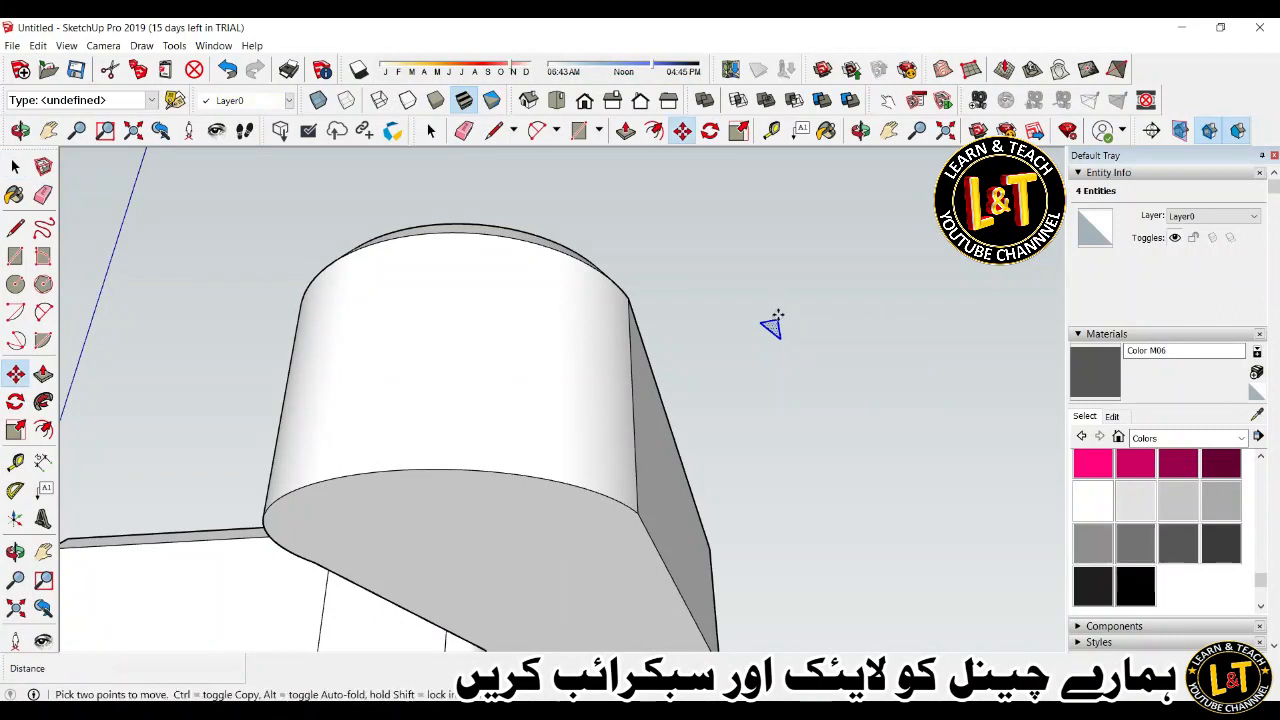
{"action": "left_click", "coordinate": [775, 323]}
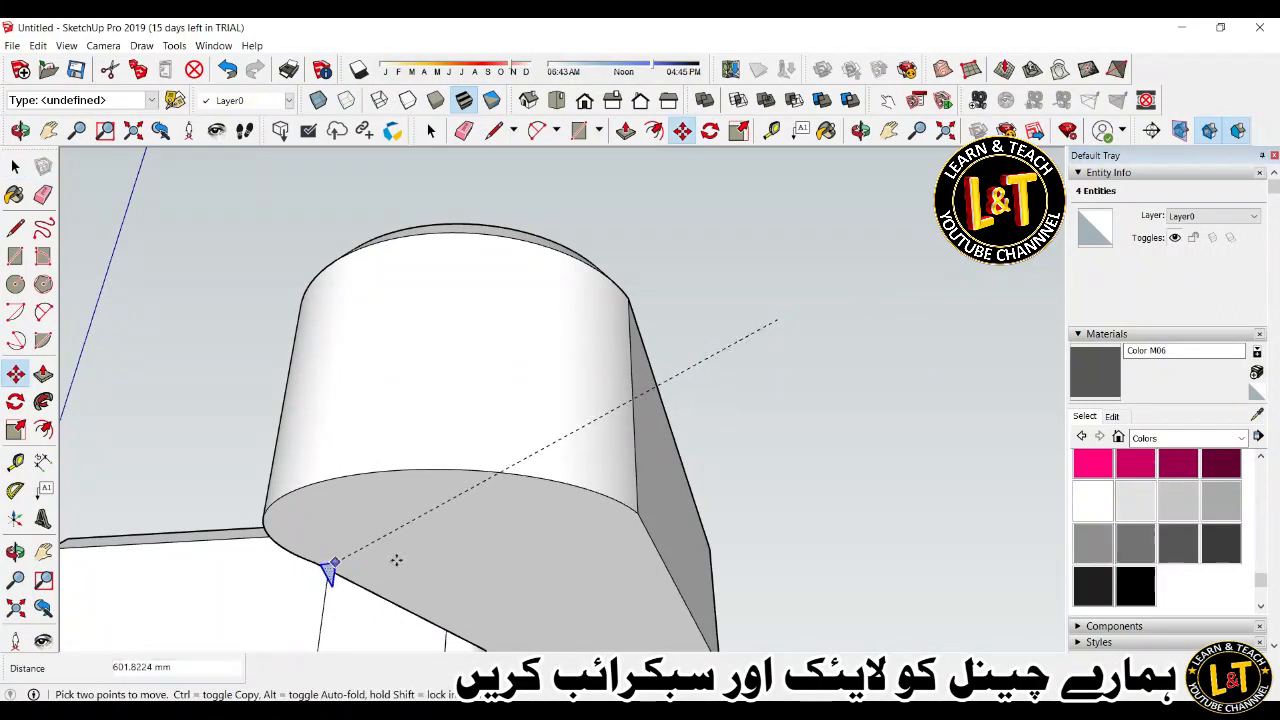
{"action": "scroll", "coordinate": [630, 520], "scroll_direction": "down", "scroll_amount": 4}
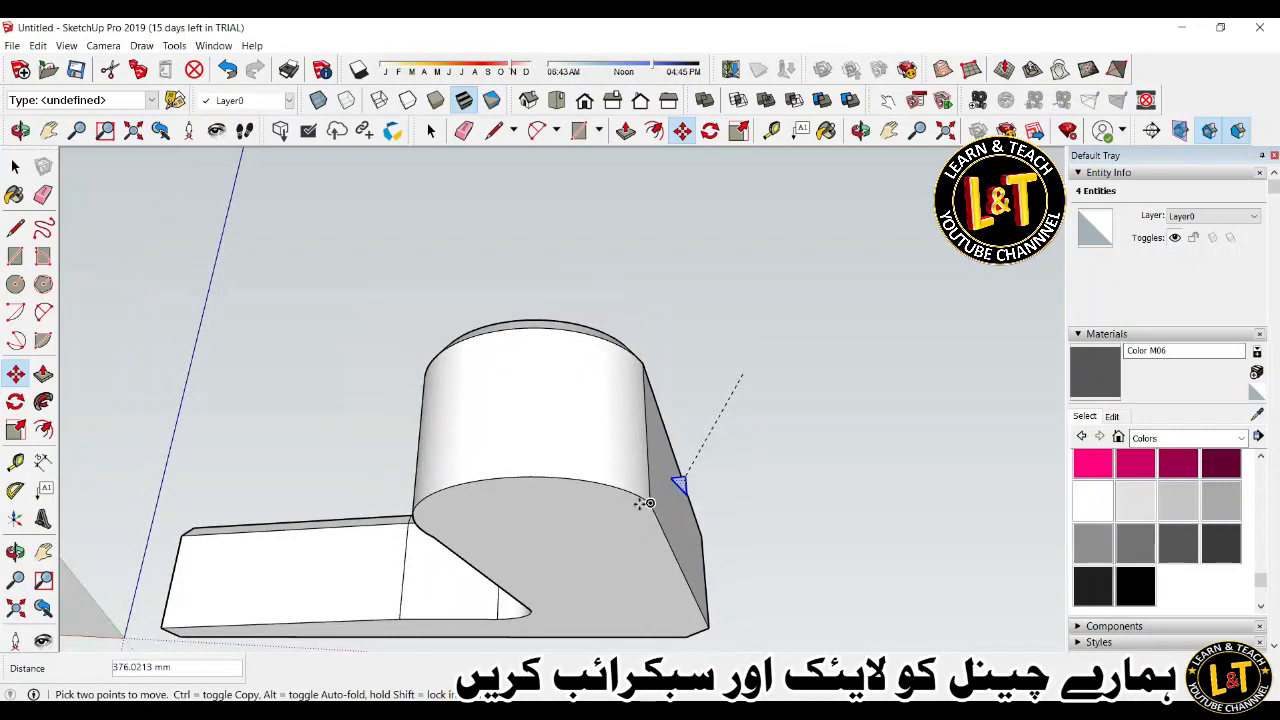
{"action": "scroll", "coordinate": [440, 545], "scroll_direction": "up", "scroll_amount": 4}
{"action": "scroll", "coordinate": [437, 545], "scroll_direction": "up", "scroll_amount": 1}
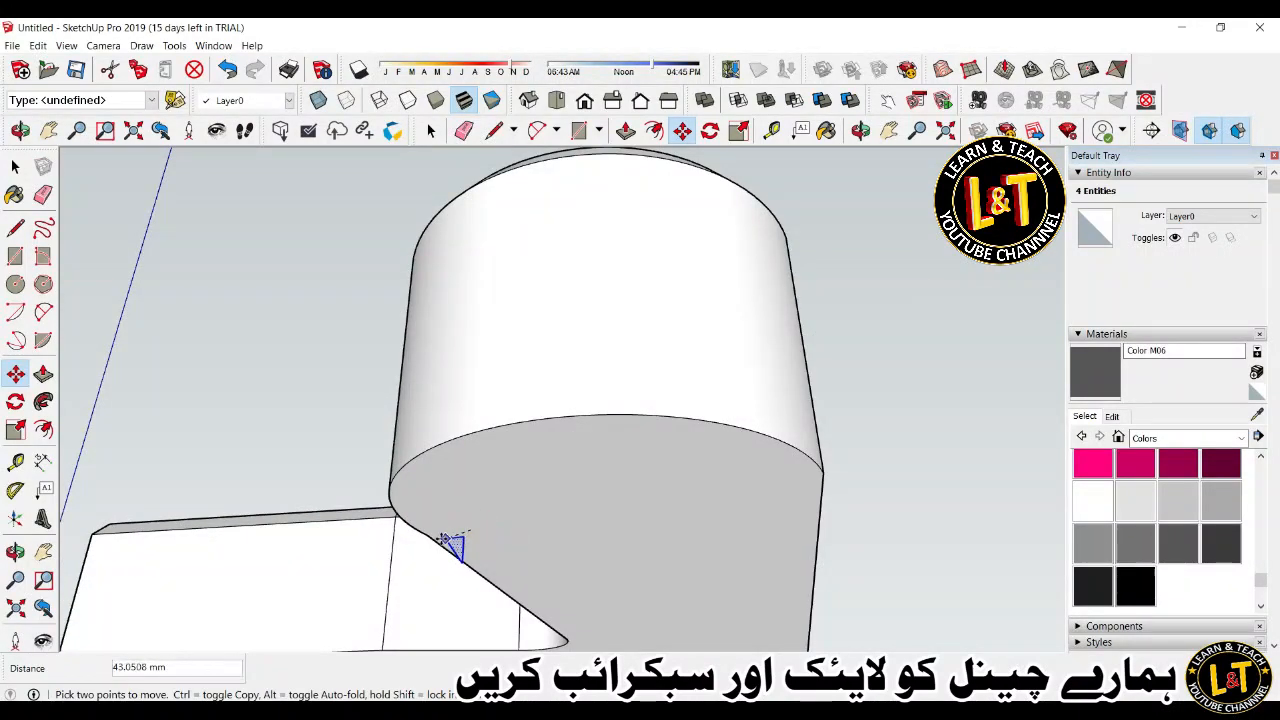
{"action": "left_click", "coordinate": [430, 537]}
{"action": "key", "text": "space"}
Sweep the flipped triangle around the outline of the bracket's underside face with Follow Me.
{"action": "scroll", "coordinate": [605, 495], "scroll_direction": "down", "scroll_amount": 2}
{"action": "double_click", "coordinate": [600, 530]}
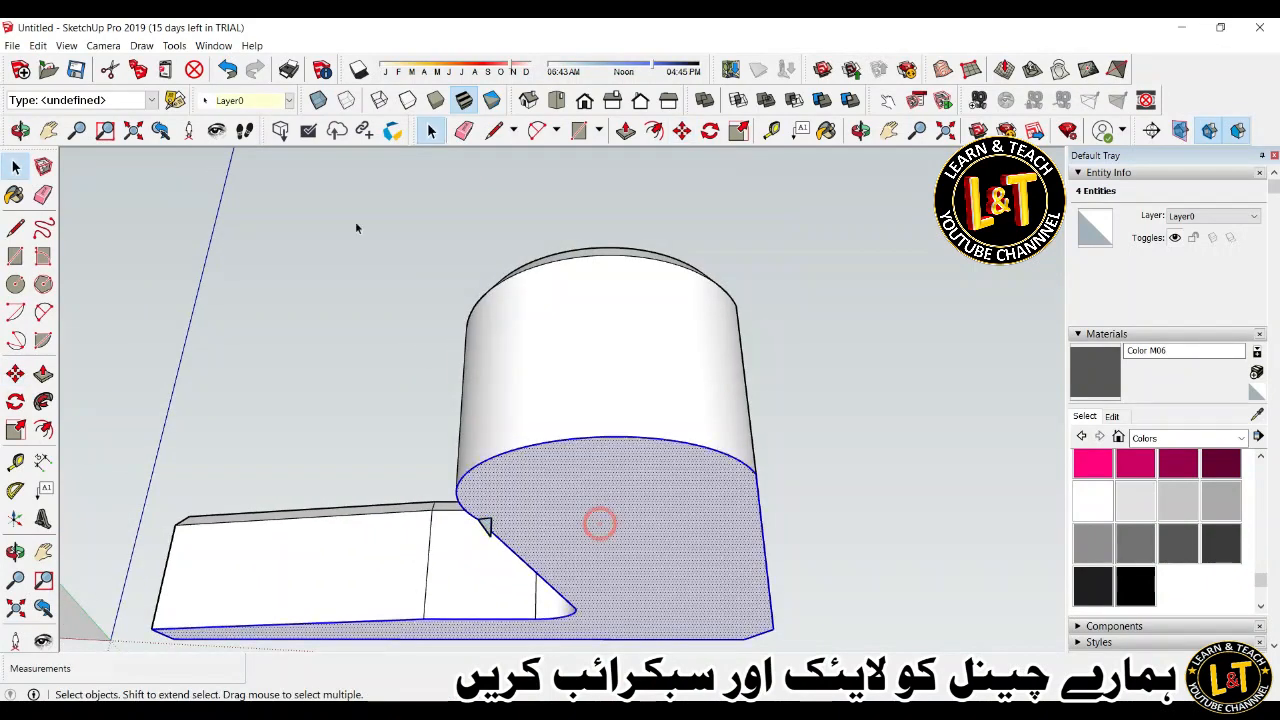
{"action": "left_click", "coordinate": [43, 401]}
{"action": "left_click", "coordinate": [484, 525]}
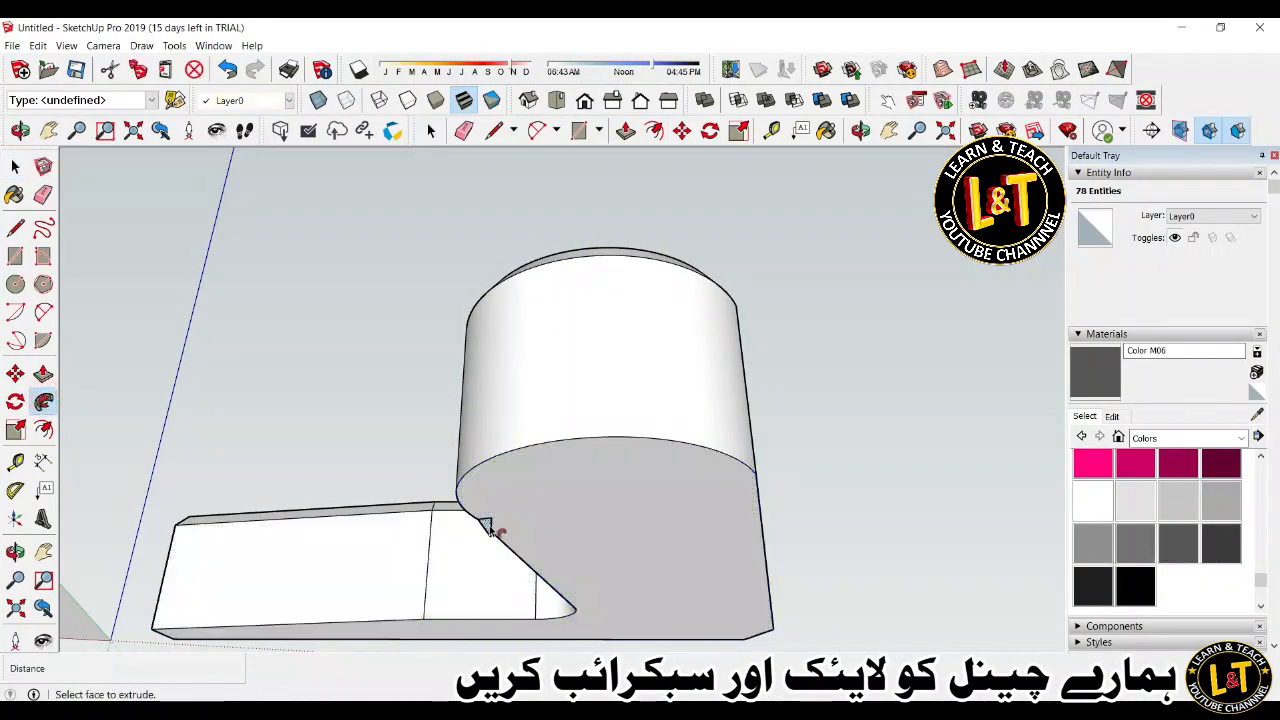
{"action": "key", "text": "space"}
Extend the recessed underside face with Push/Pull by about 28 mm to the inner edge of the lower bevel.
{"action": "key", "text": "p"}
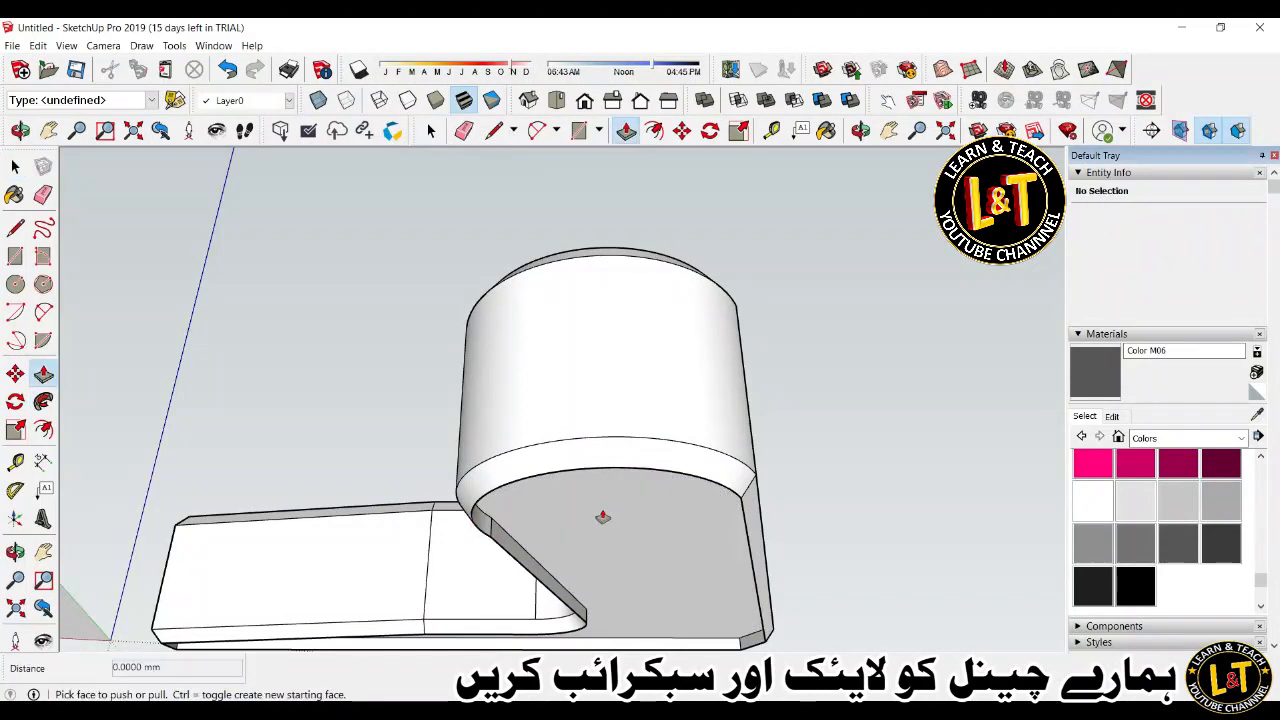
{"action": "left_click", "coordinate": [601, 514]}
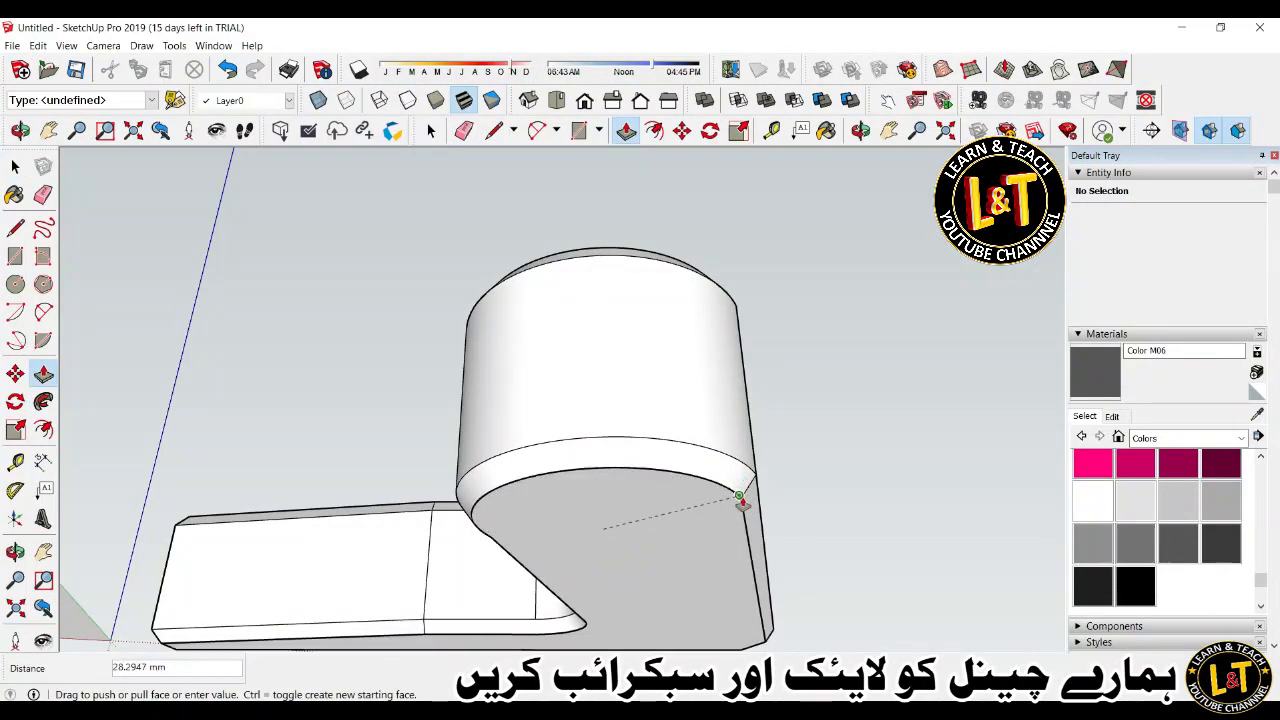
{"action": "left_click", "coordinate": [712, 503]}
{"action": "scroll", "coordinate": [566, 434], "scroll_direction": "down", "scroll_amount": 3}
{"action": "key", "text": "space"}
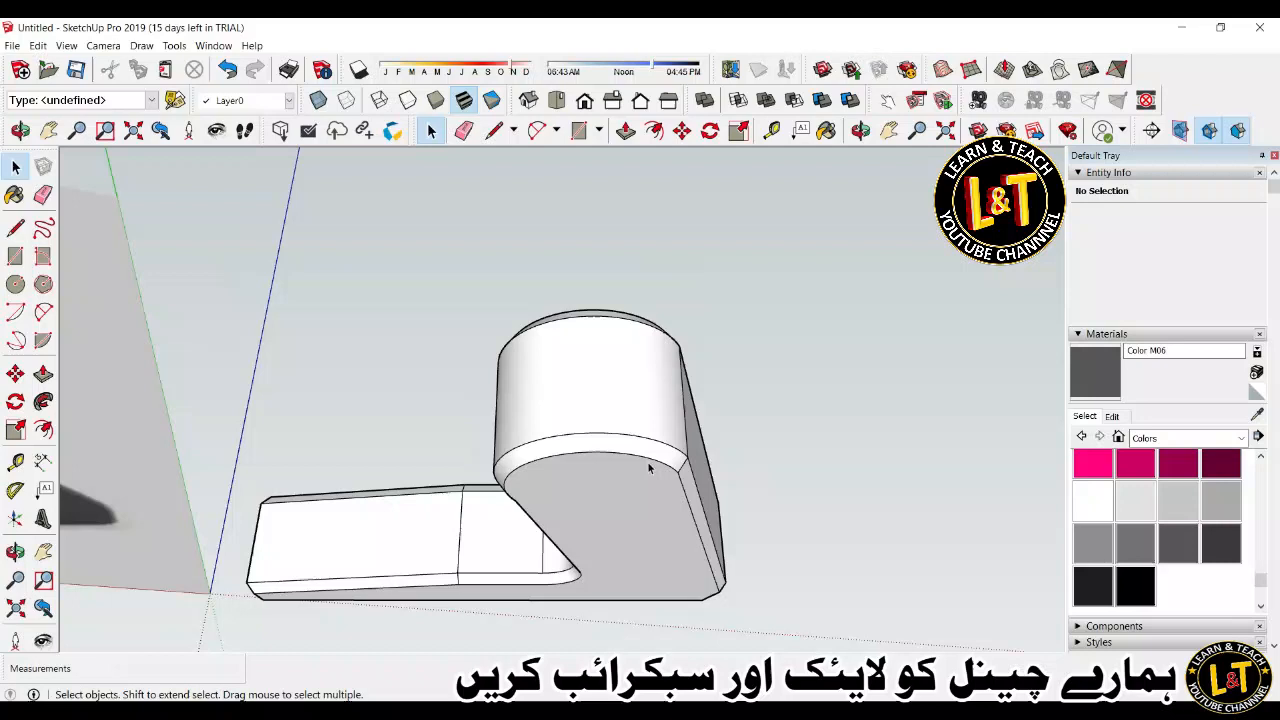
Examine the bevelled bracket from above and at an angle against the reference image.
{"action": "scroll", "coordinate": [650, 466], "scroll_direction": "down", "scroll_amount": 3}
{"action": "left_click", "coordinate": [528, 100]}
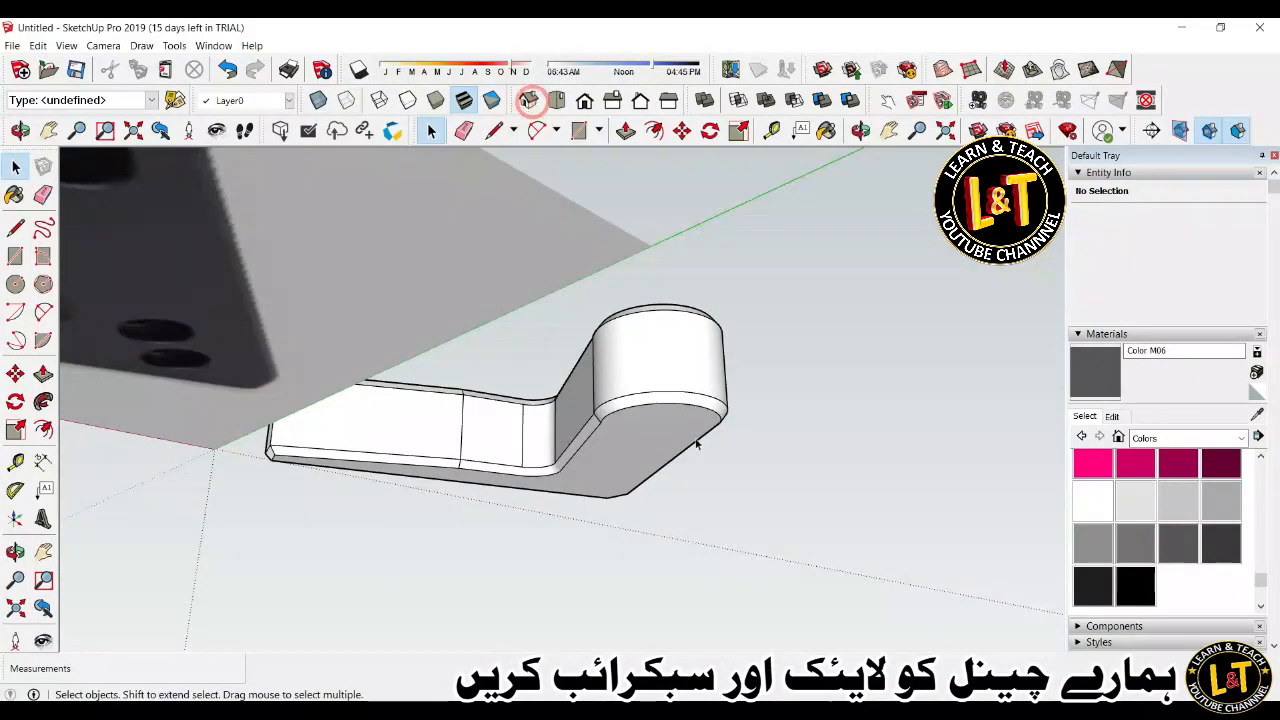
{"action": "left_click", "coordinate": [556, 100]}
{"action": "scroll", "coordinate": [625, 403], "scroll_direction": "down", "scroll_amount": 2}
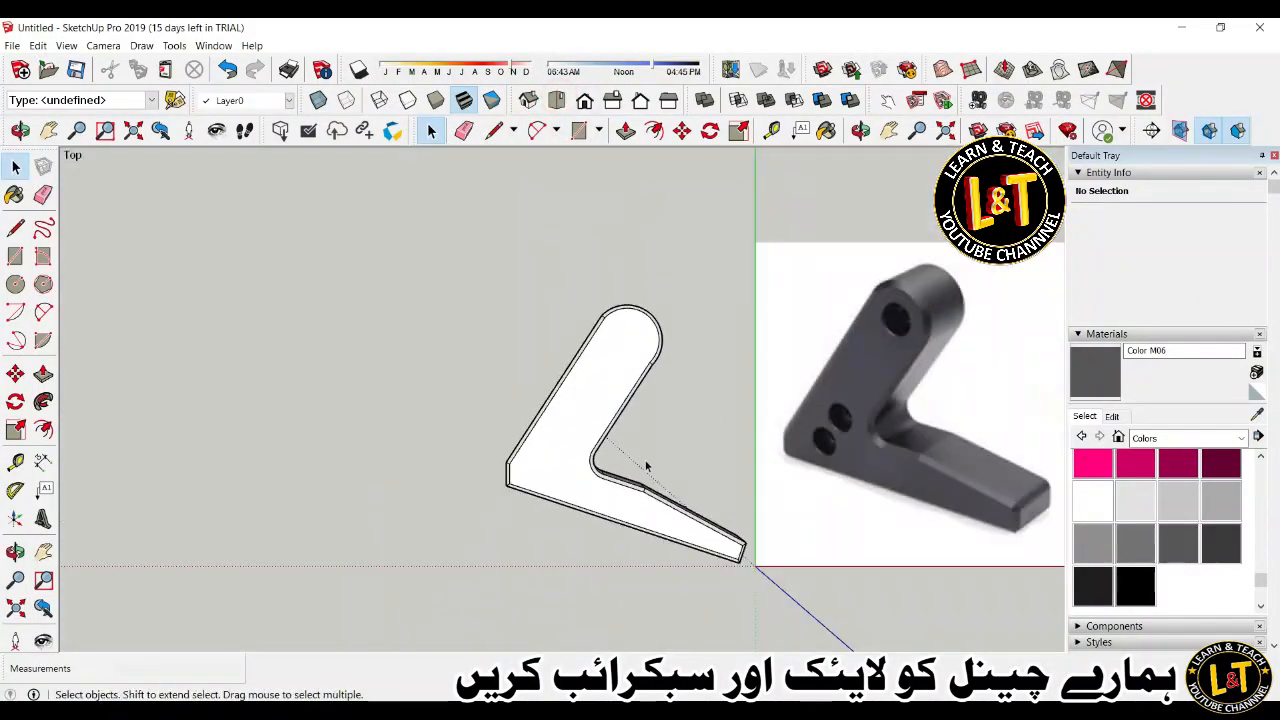
{"action": "scroll", "coordinate": [663, 446], "scroll_direction": "up", "scroll_amount": 3}
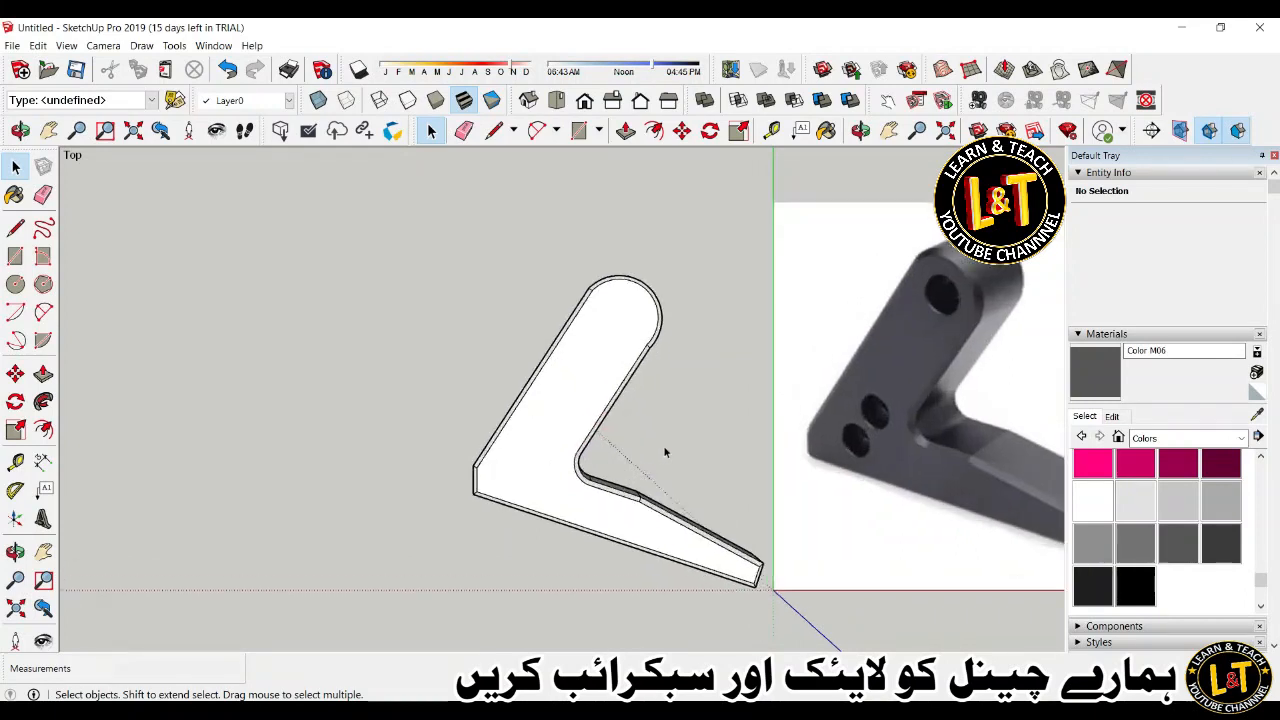
{"action": "scroll", "coordinate": [558, 457], "scroll_direction": "down", "scroll_amount": 1}
{"action": "triple_click", "coordinate": [543, 453]}
{"action": "middle_click_drag", "start_coordinate": [608, 467], "coordinate": [600, 450]}
{"action": "scroll", "coordinate": [600, 450], "scroll_direction": "down", "scroll_amount": 2}
{"action": "middle_click_drag", "start_coordinate": [744, 466], "coordinate": [818, 226]}
{"action": "scroll", "coordinate": [627, 467], "scroll_direction": "up", "scroll_amount": 2}
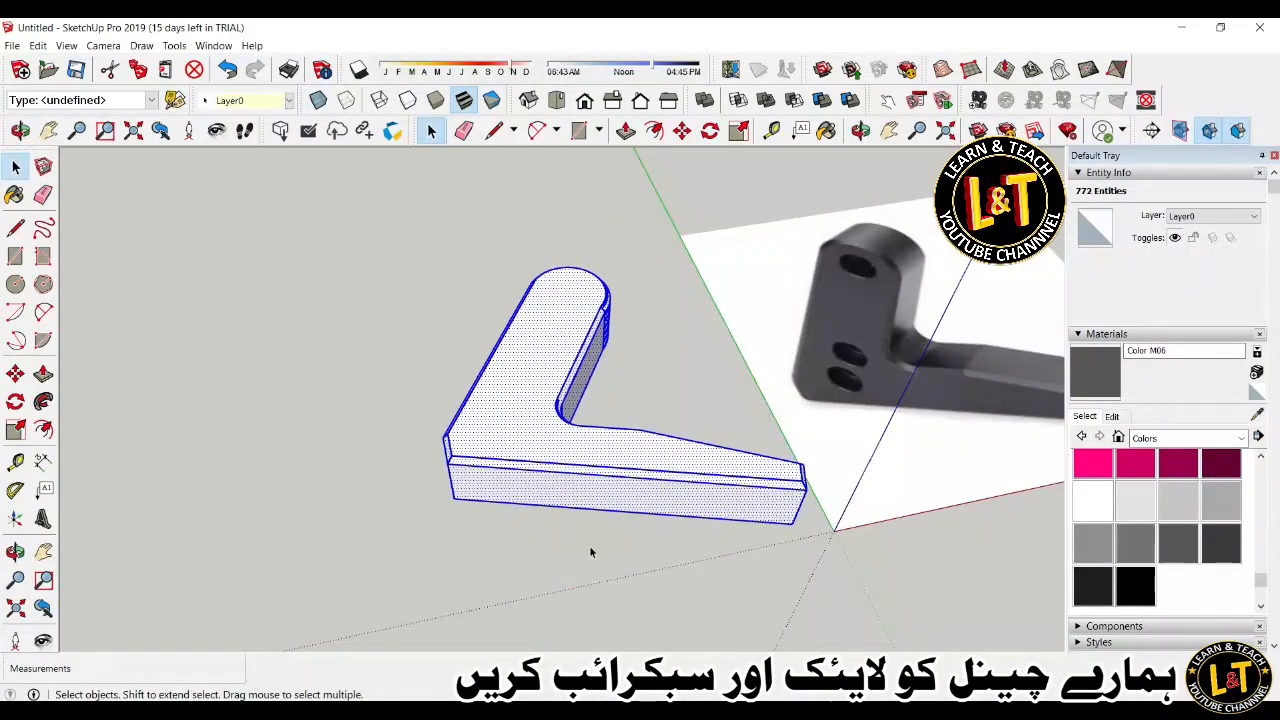
{"action": "left_click", "coordinate": [590, 552]}
{"action": "scroll", "coordinate": [574, 468], "scroll_direction": "up", "scroll_amount": 1}
{"action": "scroll", "coordinate": [565, 465], "scroll_direction": "down", "scroll_amount": 1}
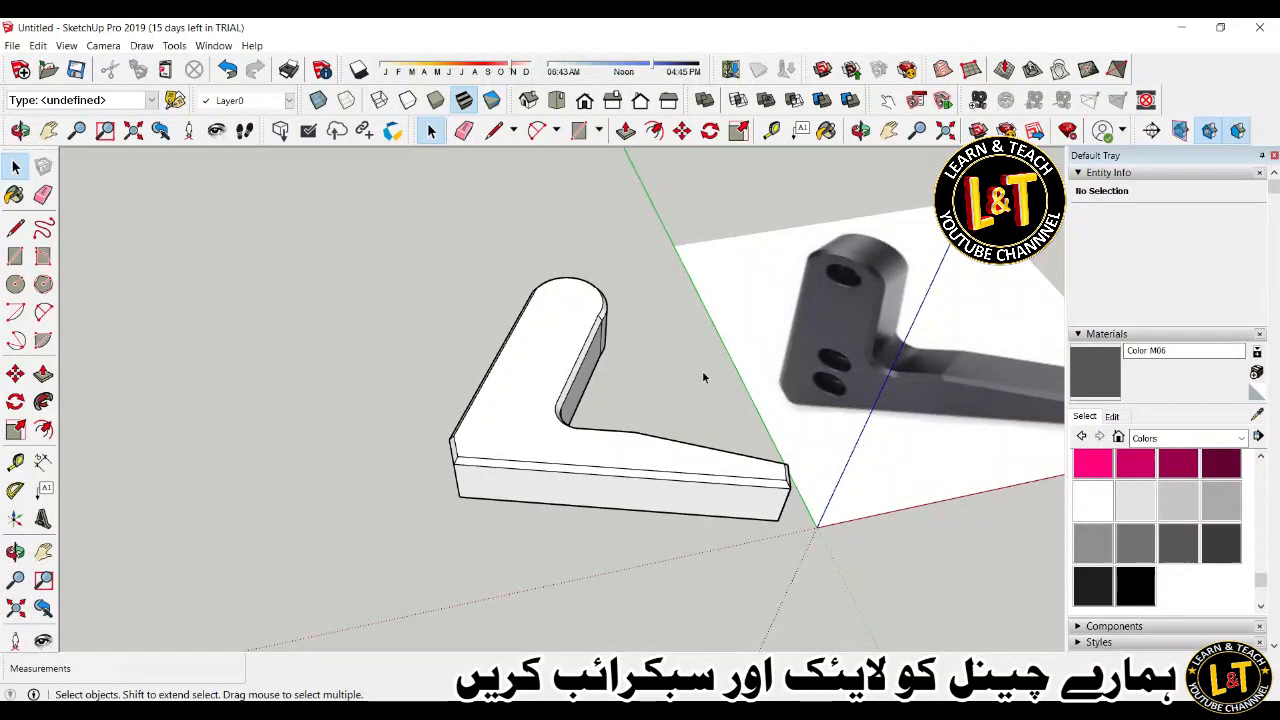
{"action": "scroll", "coordinate": [800, 308], "scroll_direction": "up", "scroll_amount": 1}
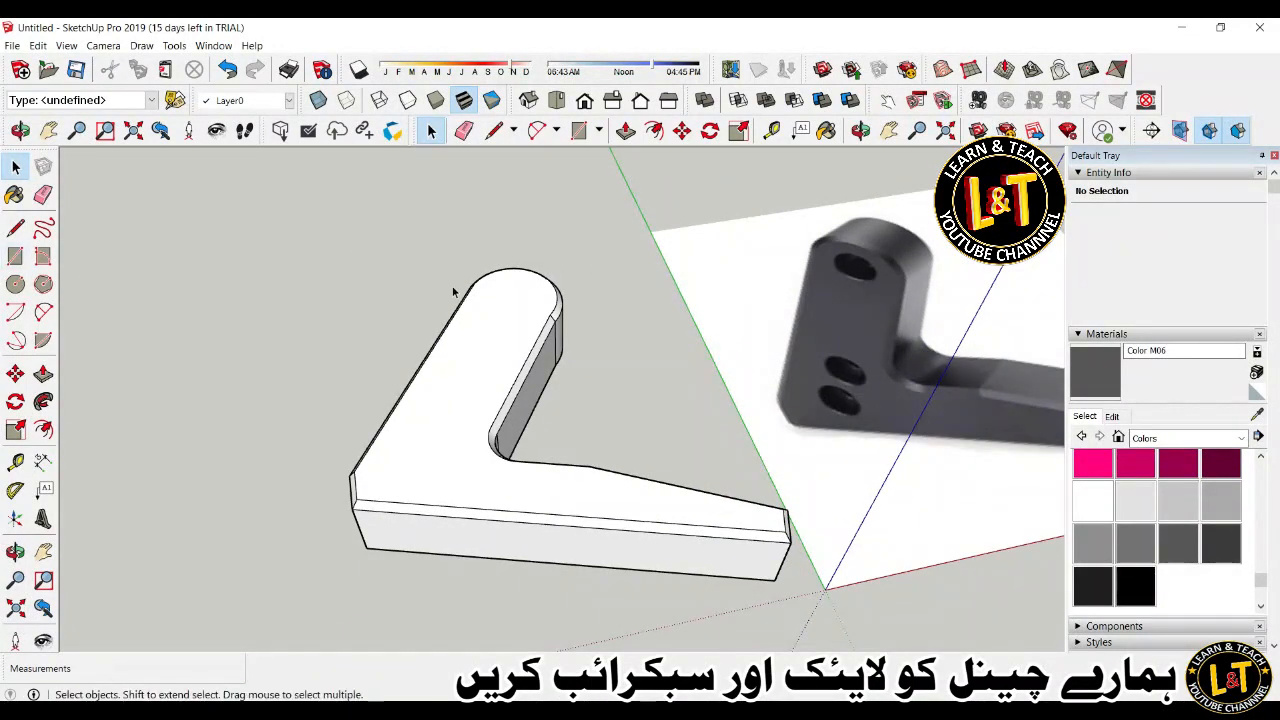
{"action": "scroll", "coordinate": [523, 366], "scroll_direction": "up", "scroll_amount": 2}
{"action": "scroll", "coordinate": [518, 400], "scroll_direction": "down", "scroll_amount": 1}
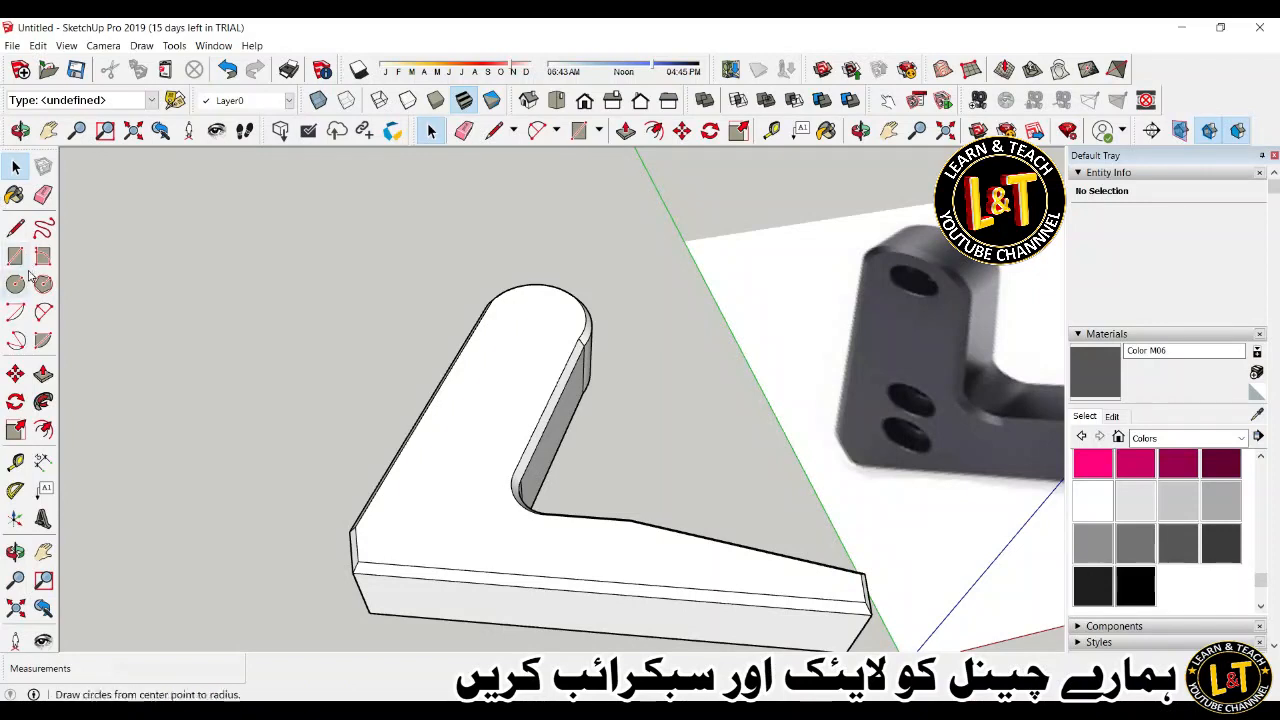
Draw a circle of about 94 mm radius centred in the rounded end of the bracket's upper face.
{"action": "left_click", "coordinate": [16, 228]}
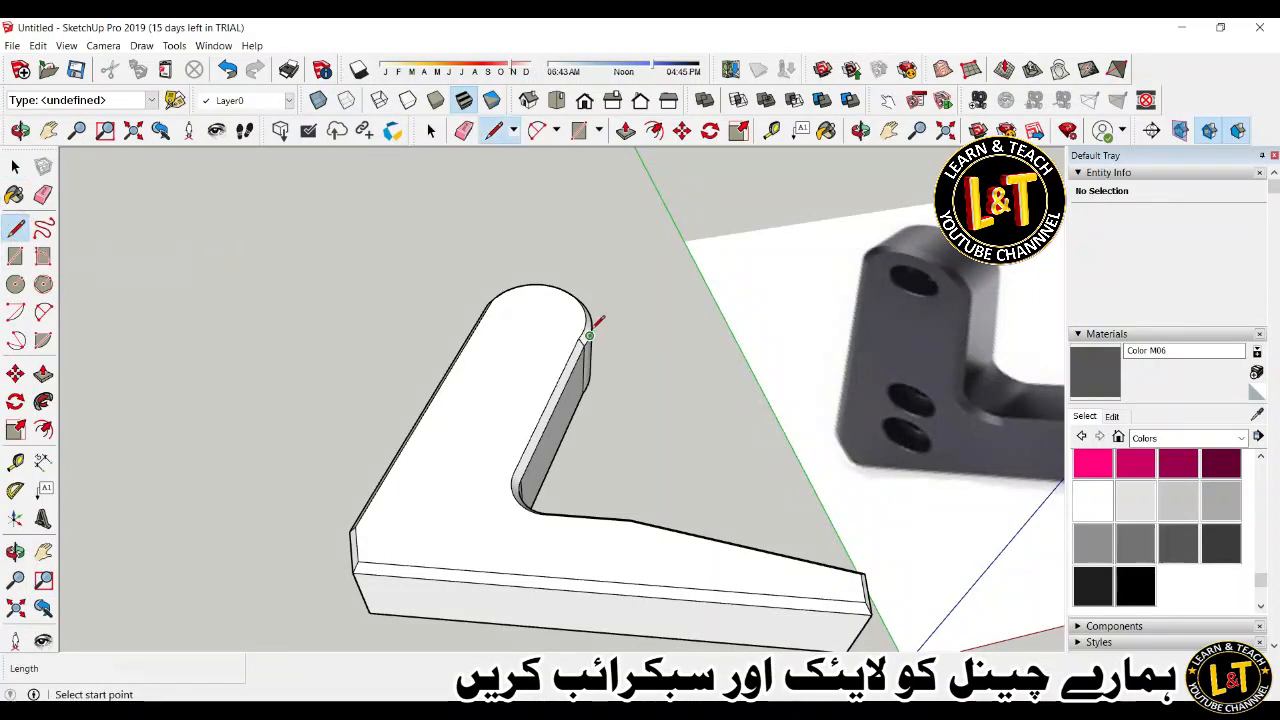
{"action": "mouse_move", "coordinate": [571, 337]}
{"action": "middle_mouse_down"}
{"action": "mouse_move", "coordinate": [571, 451]}
{"action": "mouse_move", "coordinate": [560, 340]}
{"action": "middle_mouse_up"}
{"action": "scroll", "coordinate": [560, 340], "scroll_direction": "down", "scroll_amount": 4}
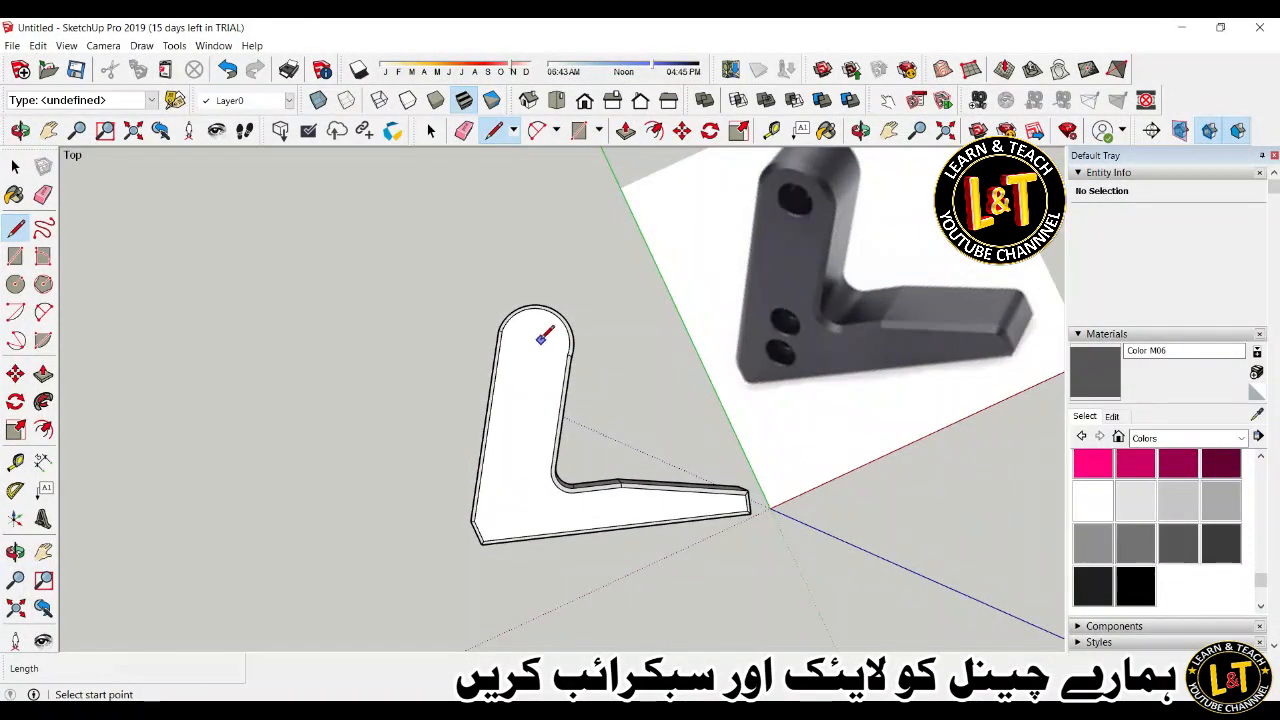
{"action": "left_click", "coordinate": [16, 284]}
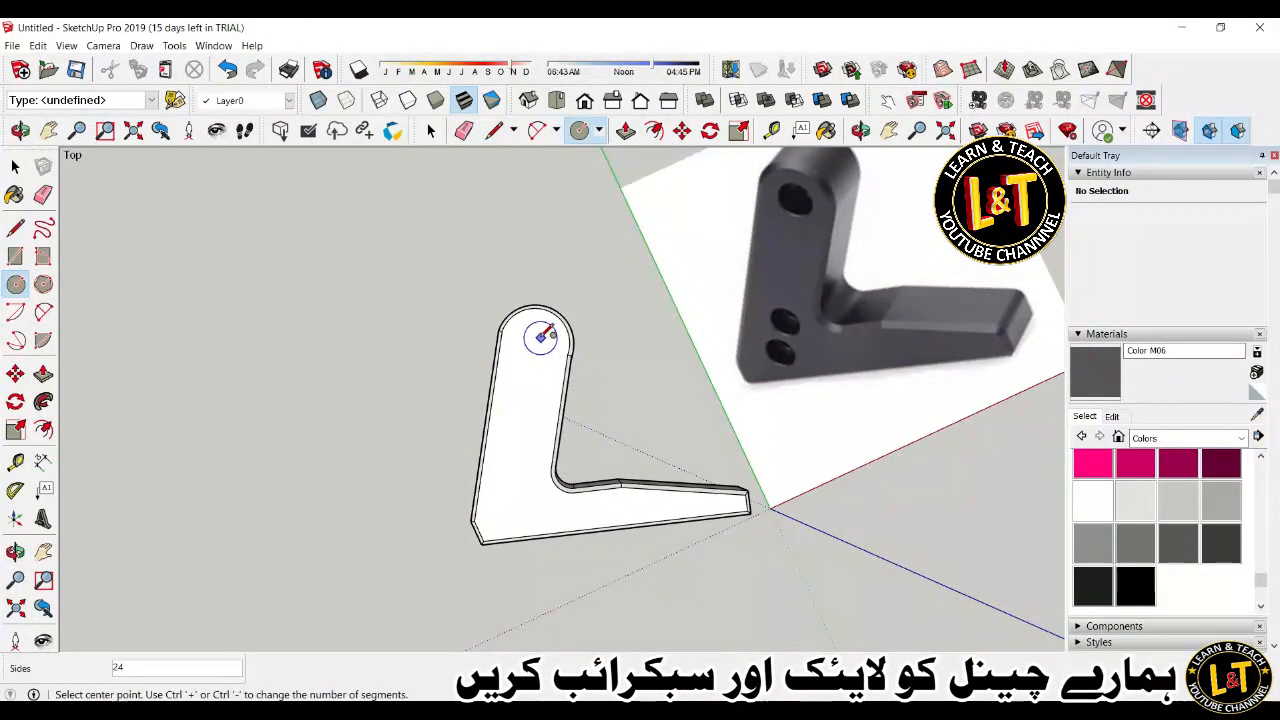
{"action": "left_click", "coordinate": [534, 340]}
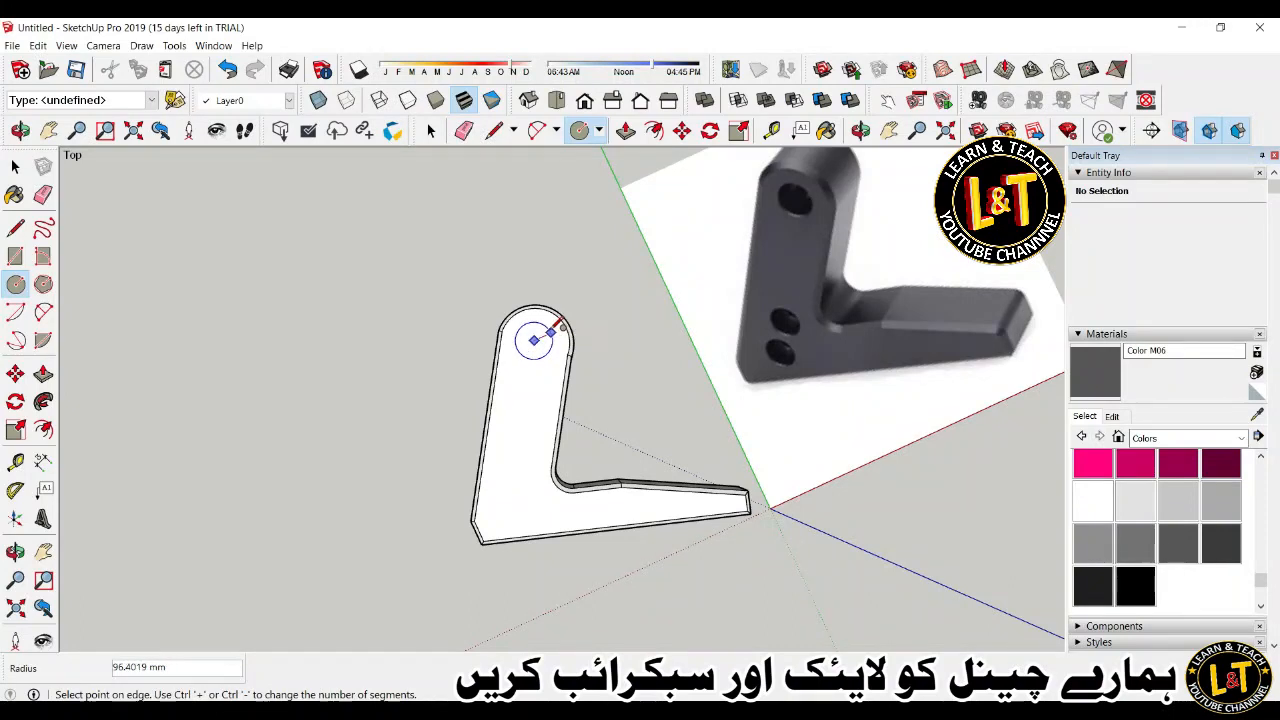
{"action": "left_click", "coordinate": [550, 332]}
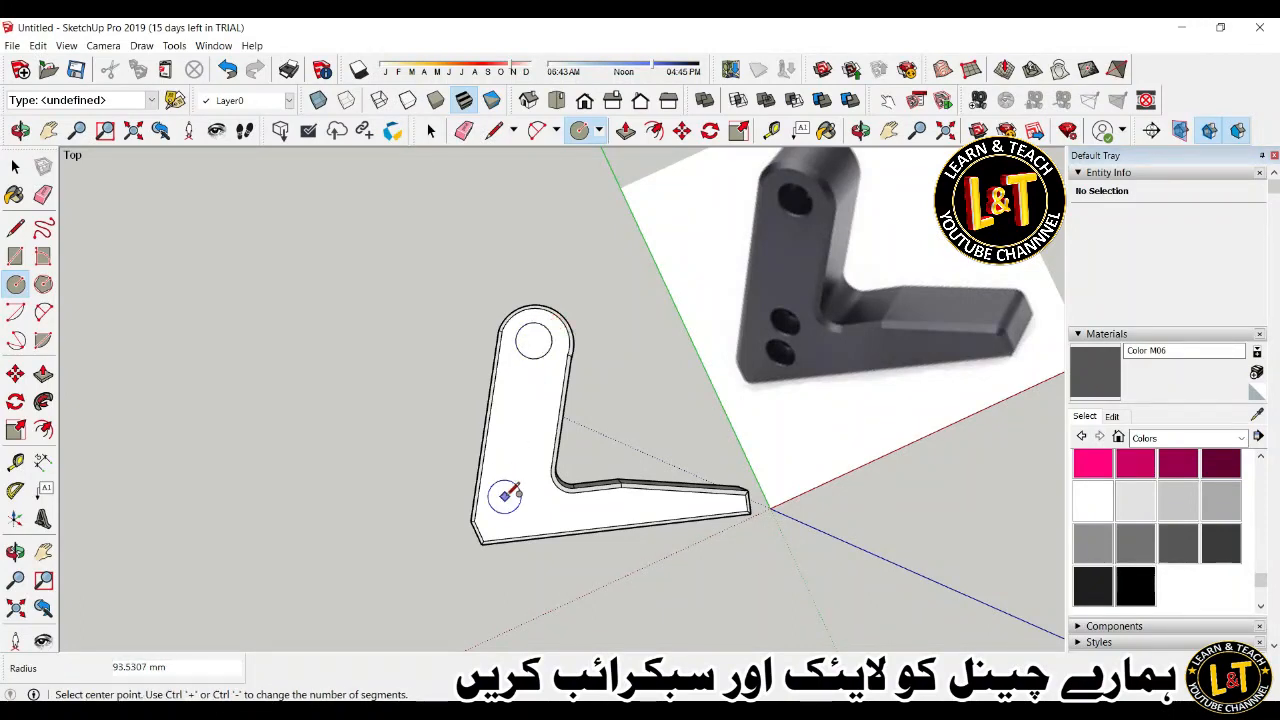
{"action": "left_click", "coordinate": [517, 483]}
{"action": "left_click", "coordinate": [529, 476]}
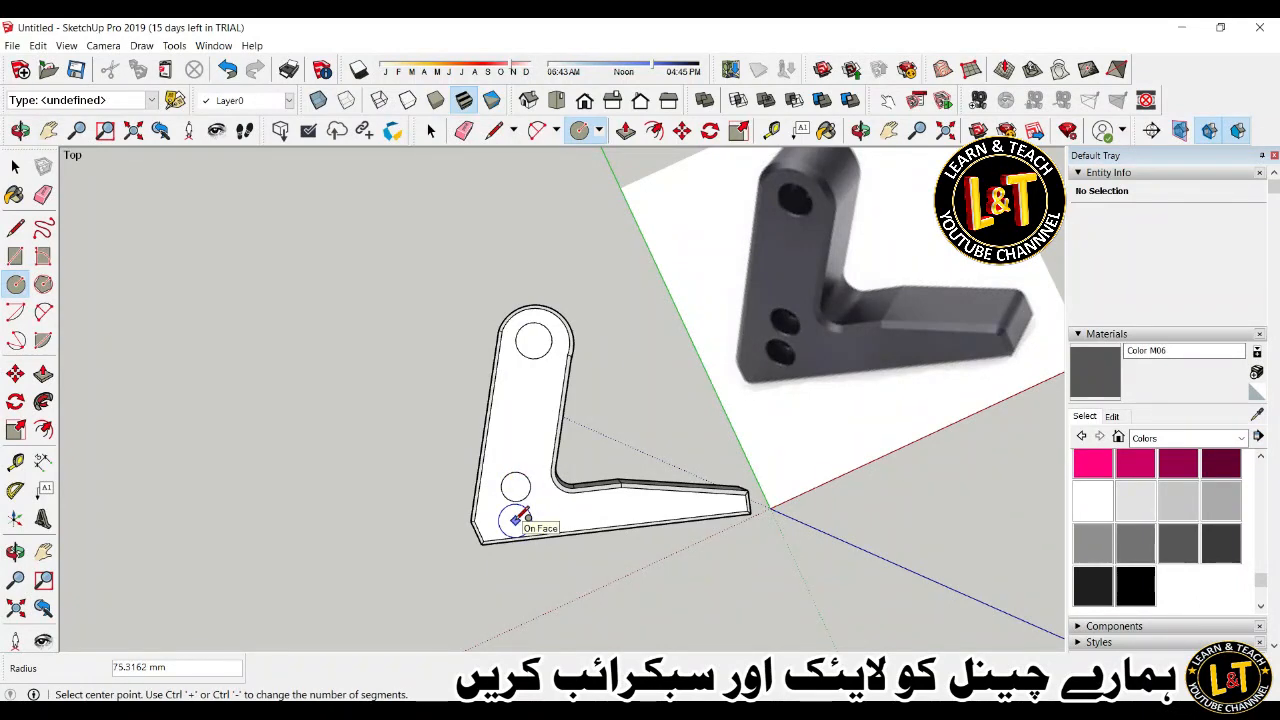
{"action": "key", "text": "ctrl+z"}
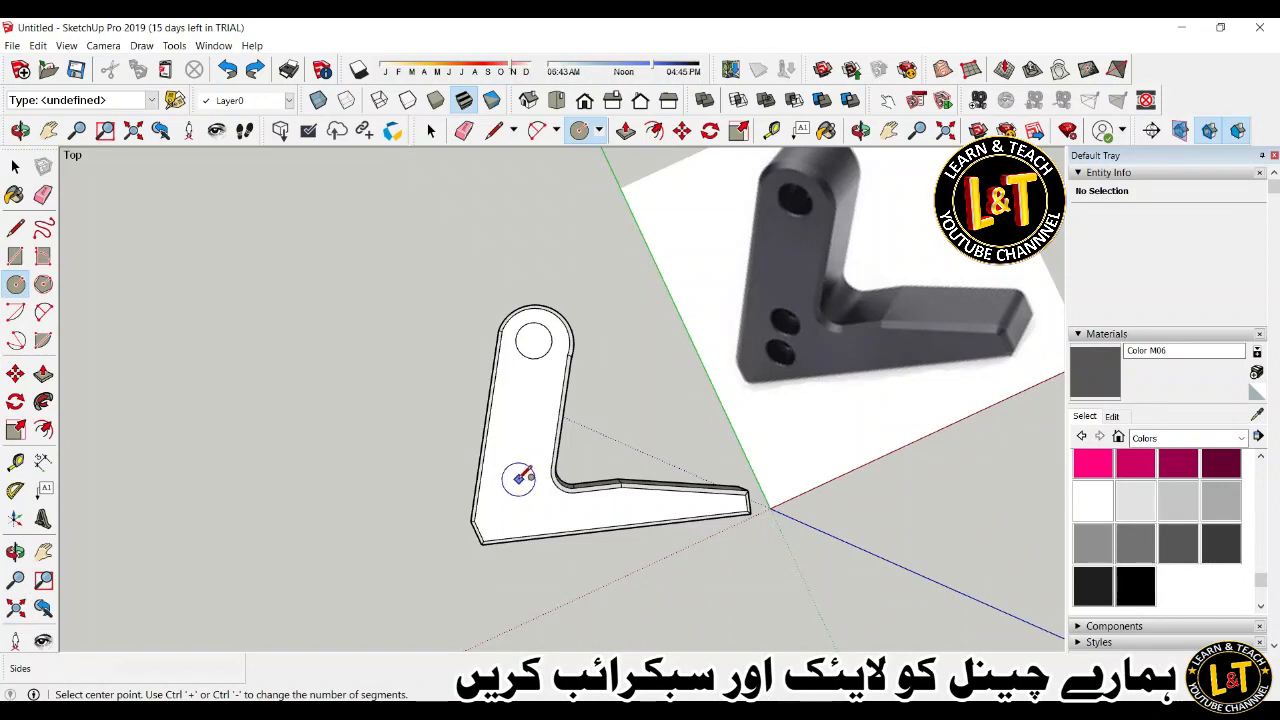
{"action": "left_click", "coordinate": [519, 478]}
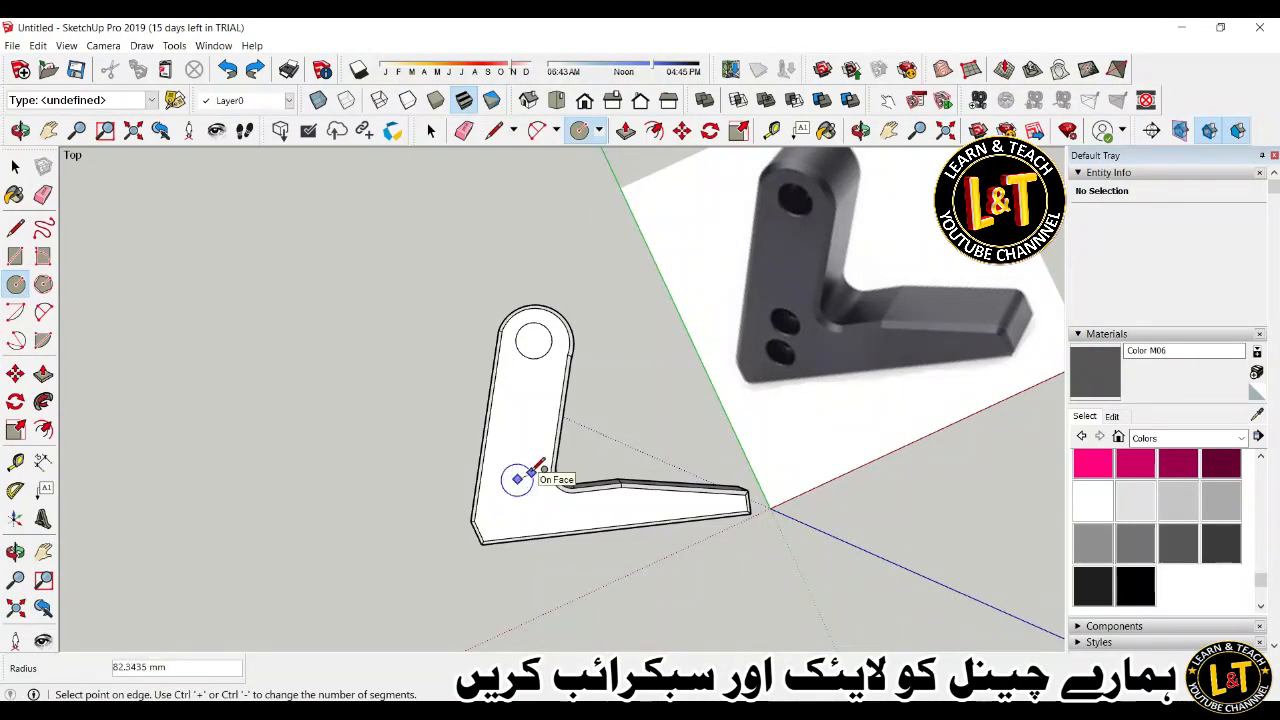
{"action": "left_click", "coordinate": [533, 469]}
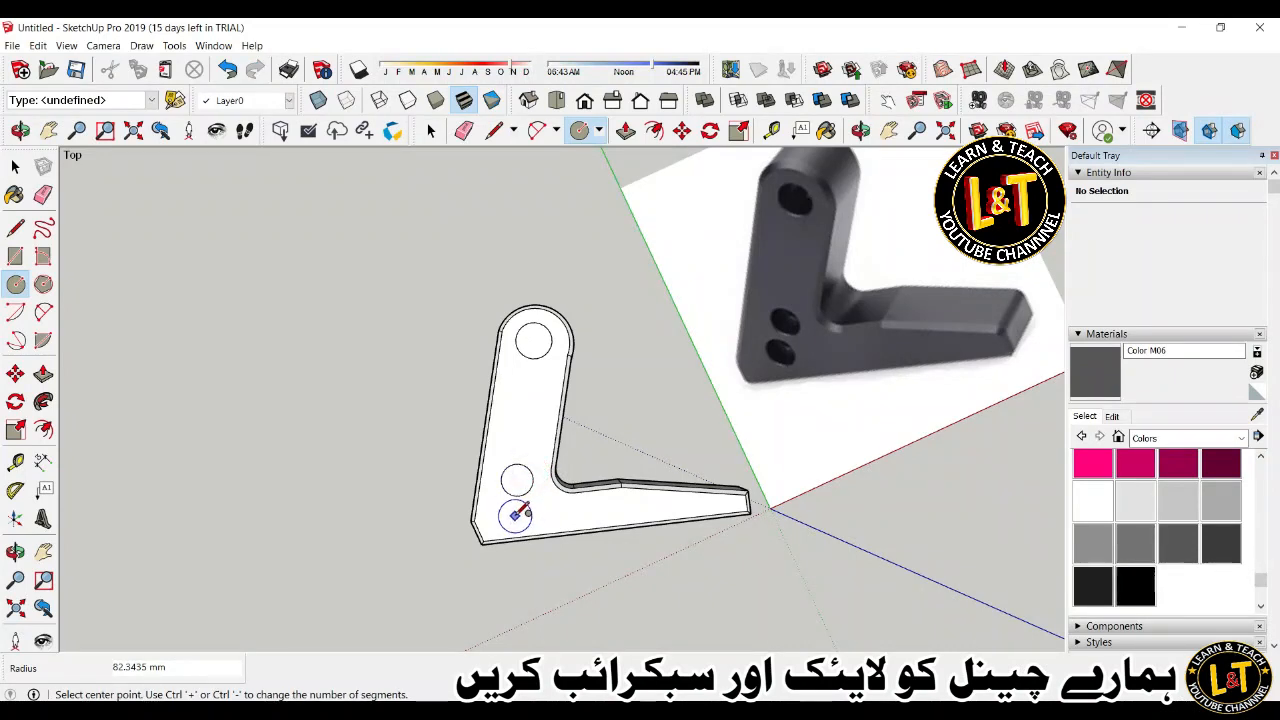
{"action": "key", "text": "ctrl+z"}
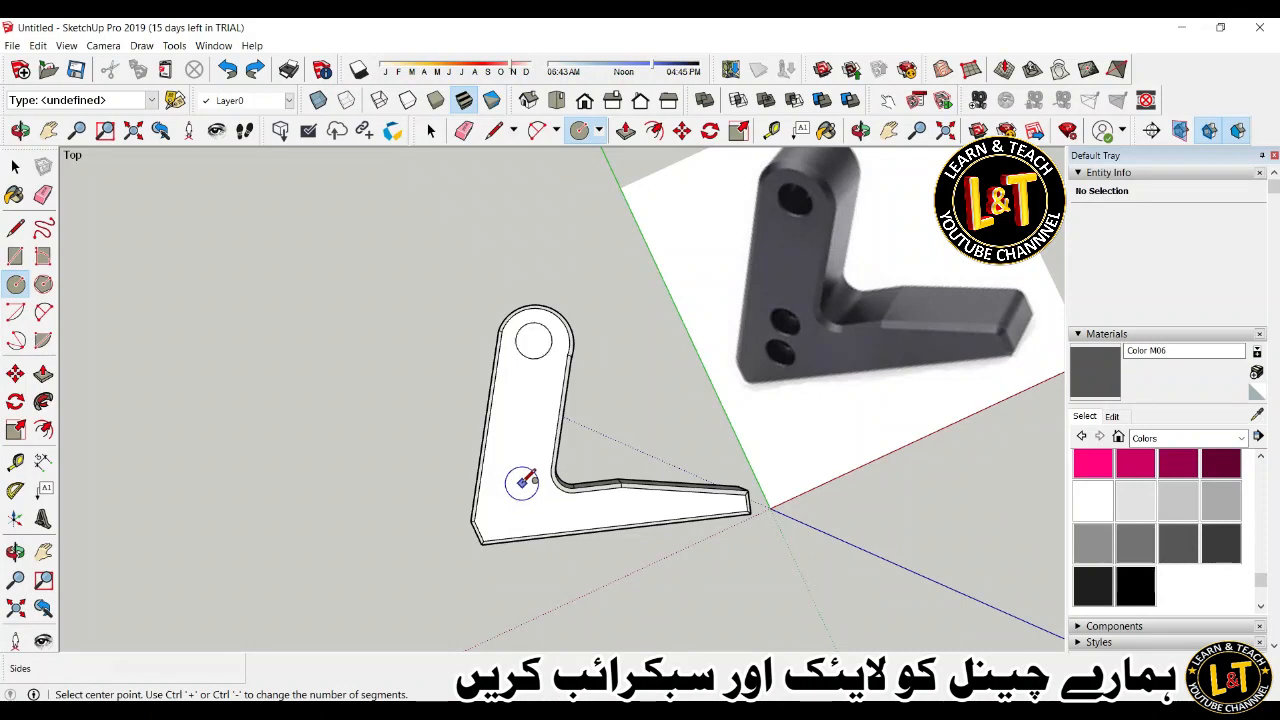
Draw two separate circles of about 69 mm and 68 mm radius, one below the other, near the bracket's chamfered corner.
{"action": "scroll", "coordinate": [515, 478], "scroll_direction": "up", "scroll_amount": 3}
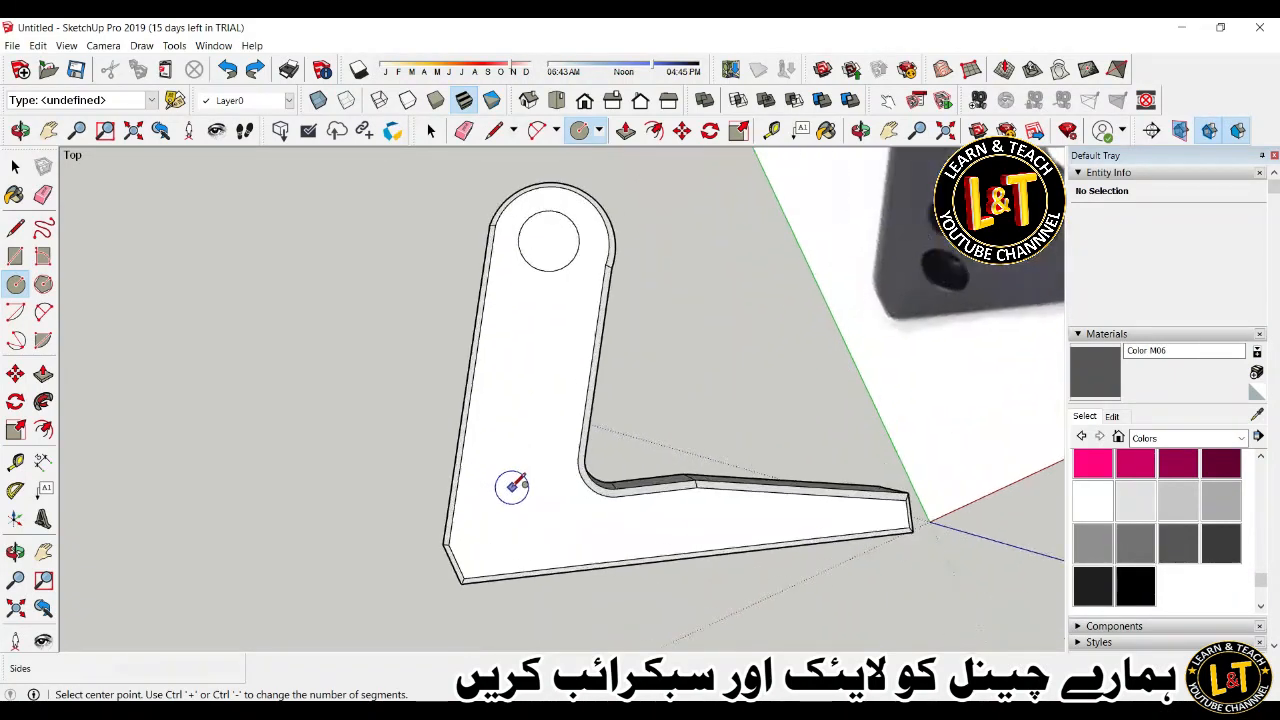
{"action": "left_click", "coordinate": [521, 485]}
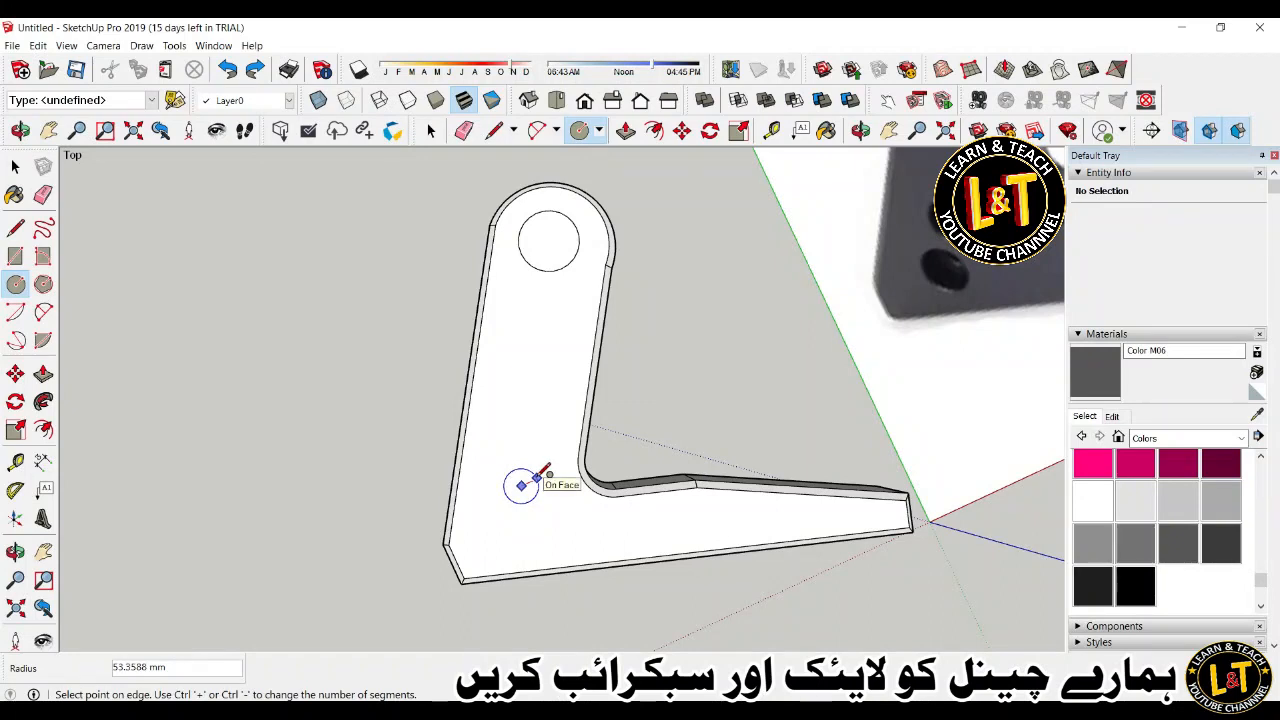
{"action": "left_click", "coordinate": [552, 470]}
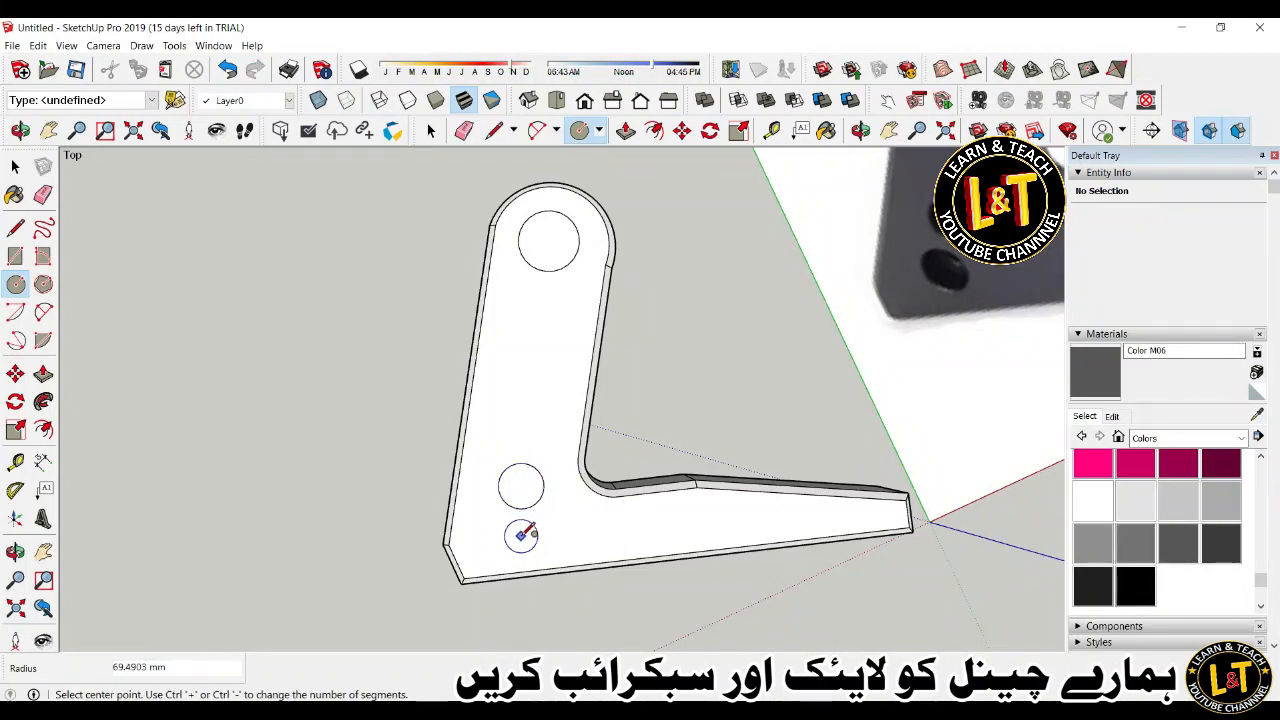
{"action": "left_click", "coordinate": [520, 535]}
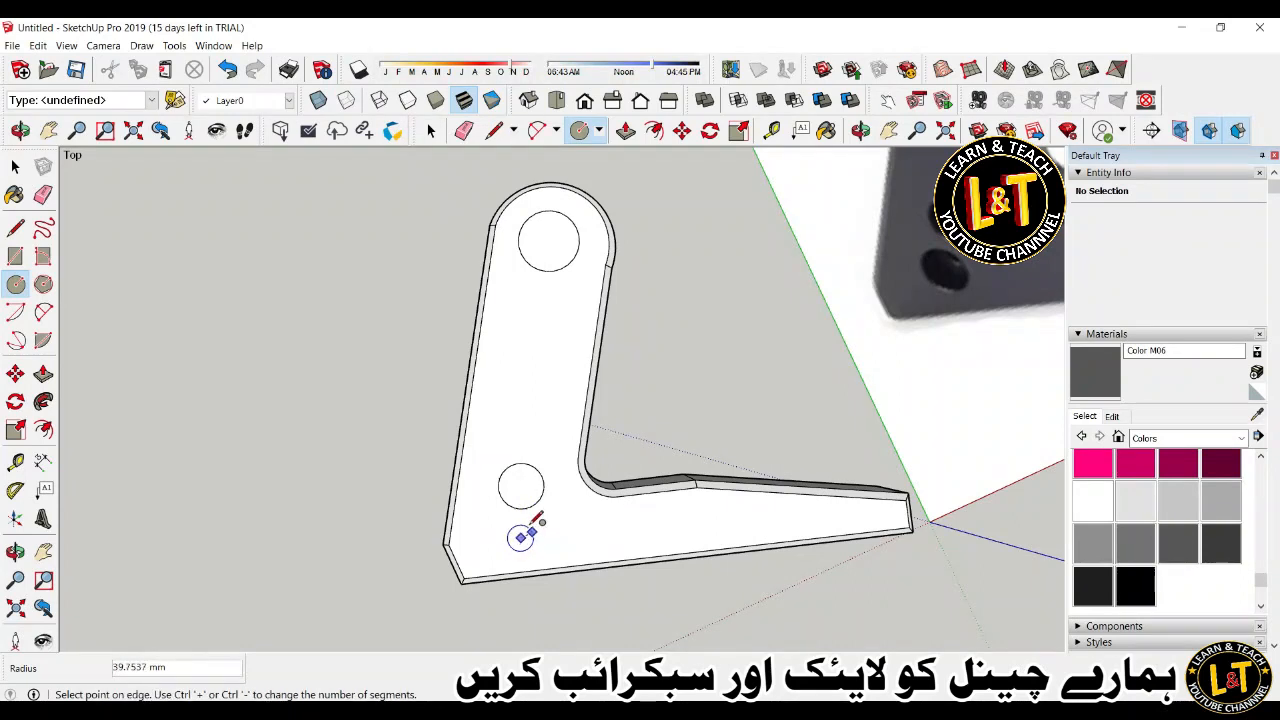
{"action": "left_click", "coordinate": [540, 516]}
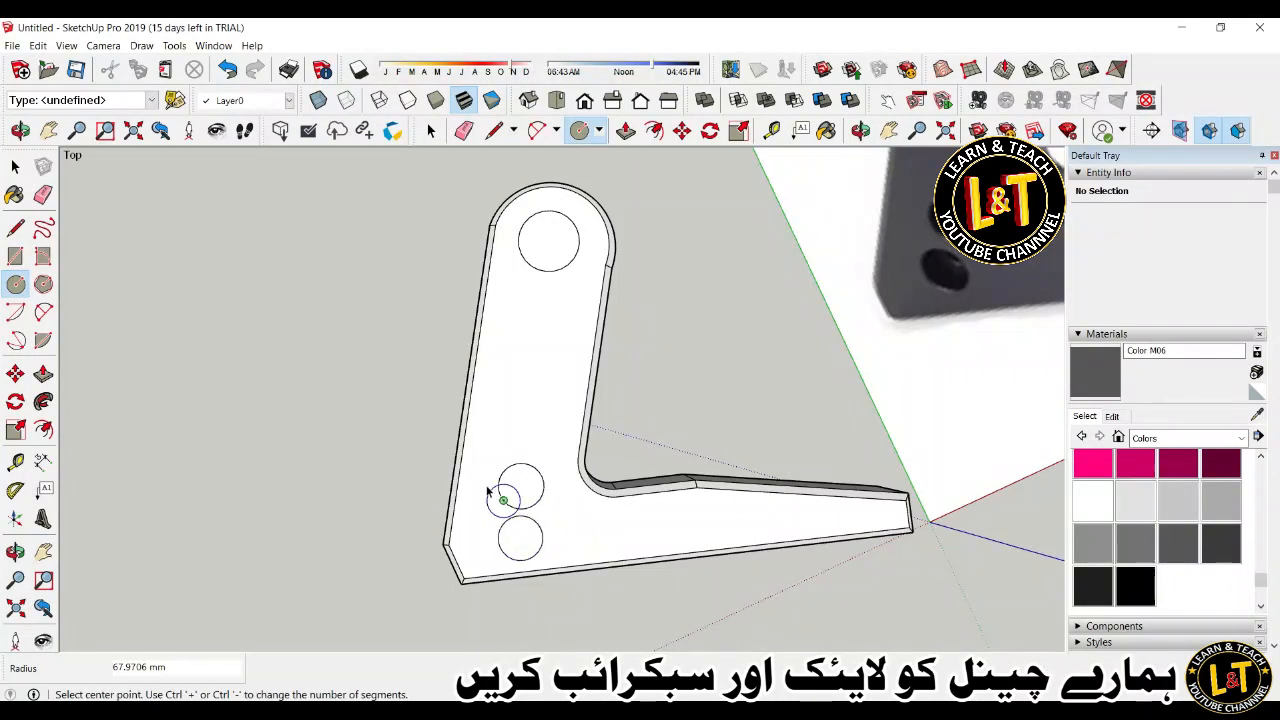
{"action": "key", "text": "space"}
{"action": "scroll", "coordinate": [468, 458], "scroll_direction": "down", "scroll_amount": 2}
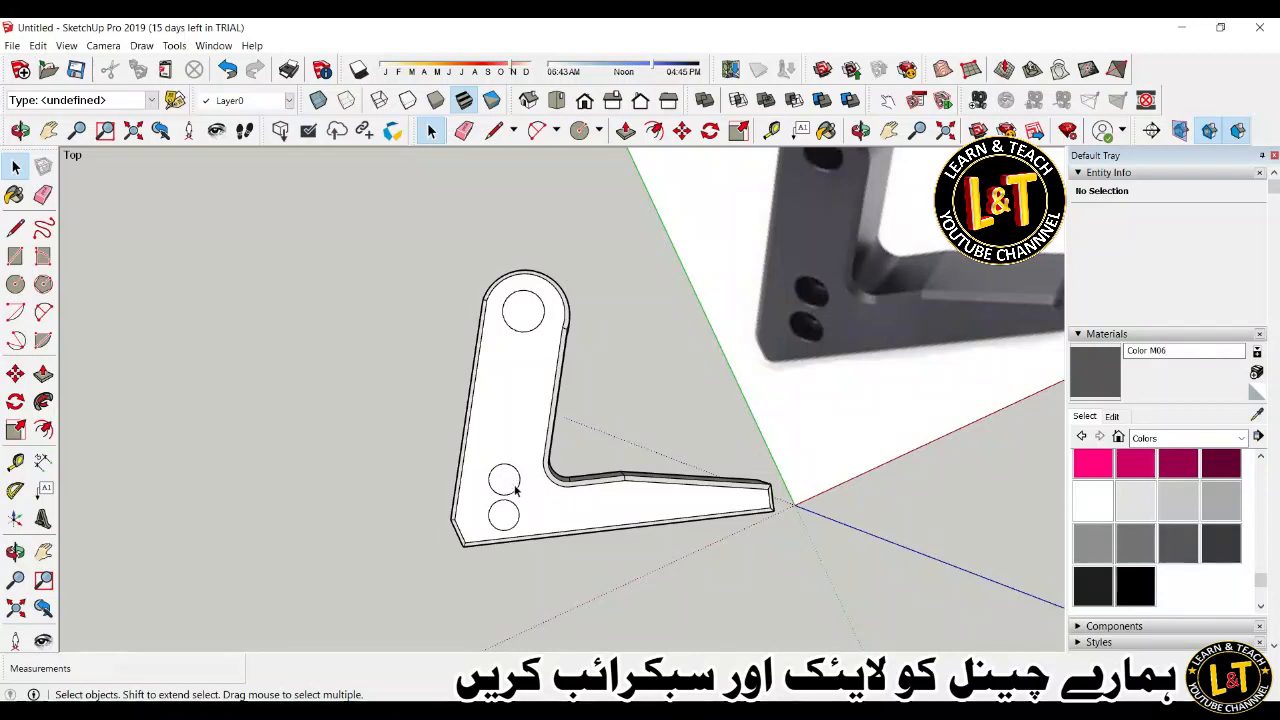
Try to copy the lower corner circle by its centre onto the centre of the upper corner circle.
{"action": "left_click", "coordinate": [510, 483]}
{"action": "scroll", "coordinate": [506, 495], "scroll_direction": "up", "scroll_amount": 2}
{"action": "left_click", "coordinate": [507, 510]}
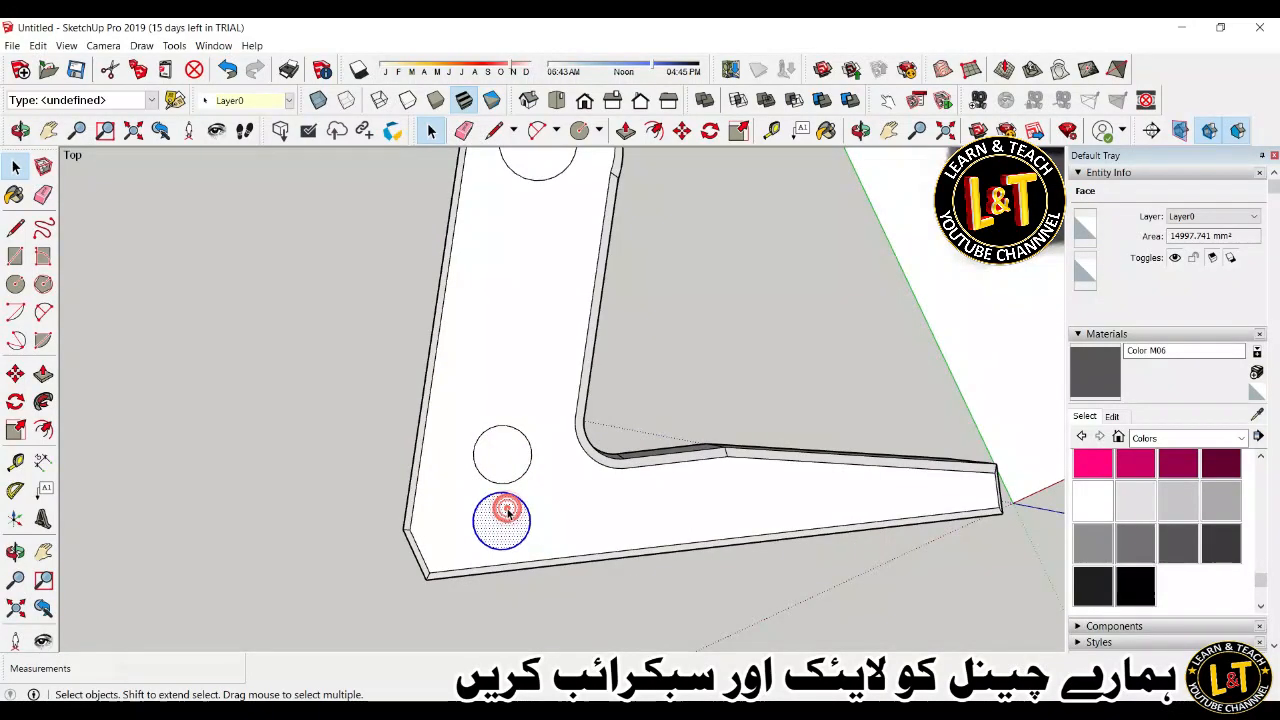
{"action": "double_click", "coordinate": [507, 510]}
{"action": "key", "text": "m"}
{"action": "key", "text": "ctrl"}
{"action": "left_click", "coordinate": [501, 519]}
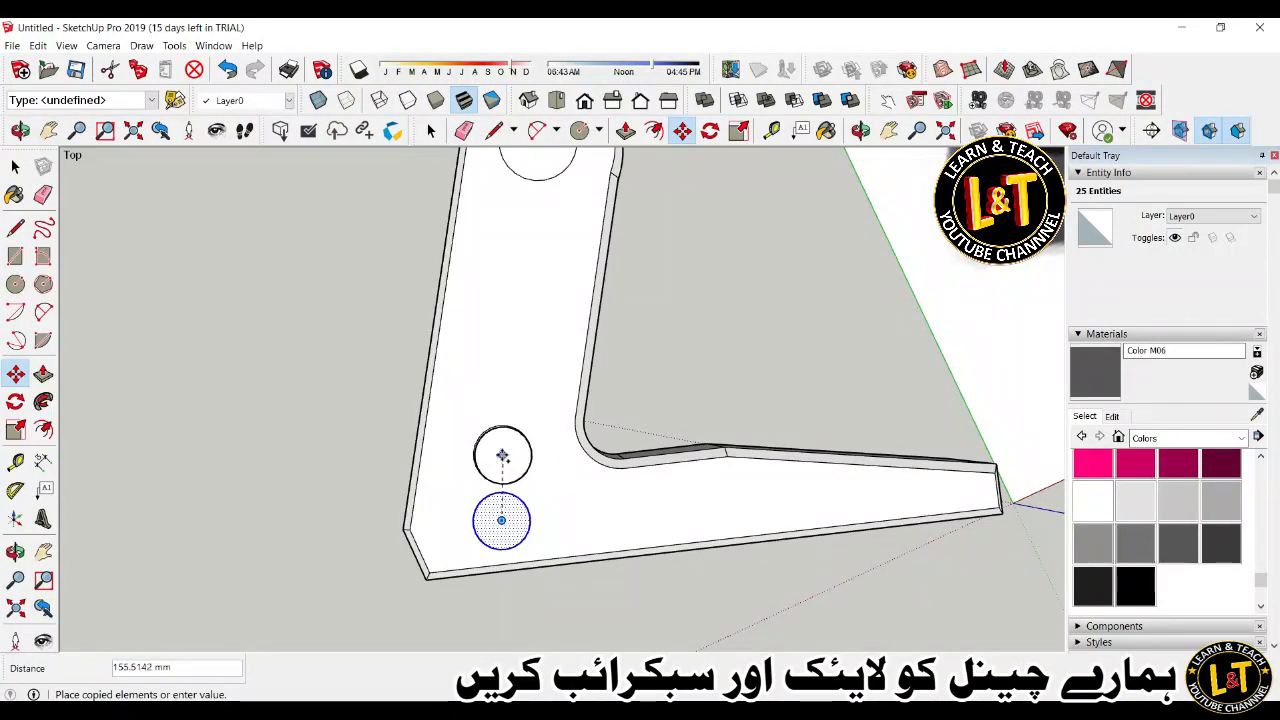
{"action": "left_click", "coordinate": [503, 456]}
{"action": "key", "text": "space"}
Set the circle in the bracket's rounded end to 50 segments.
{"action": "left_click", "coordinate": [505, 509]}
{"action": "scroll", "coordinate": [503, 507], "scroll_direction": "down", "scroll_amount": 2}
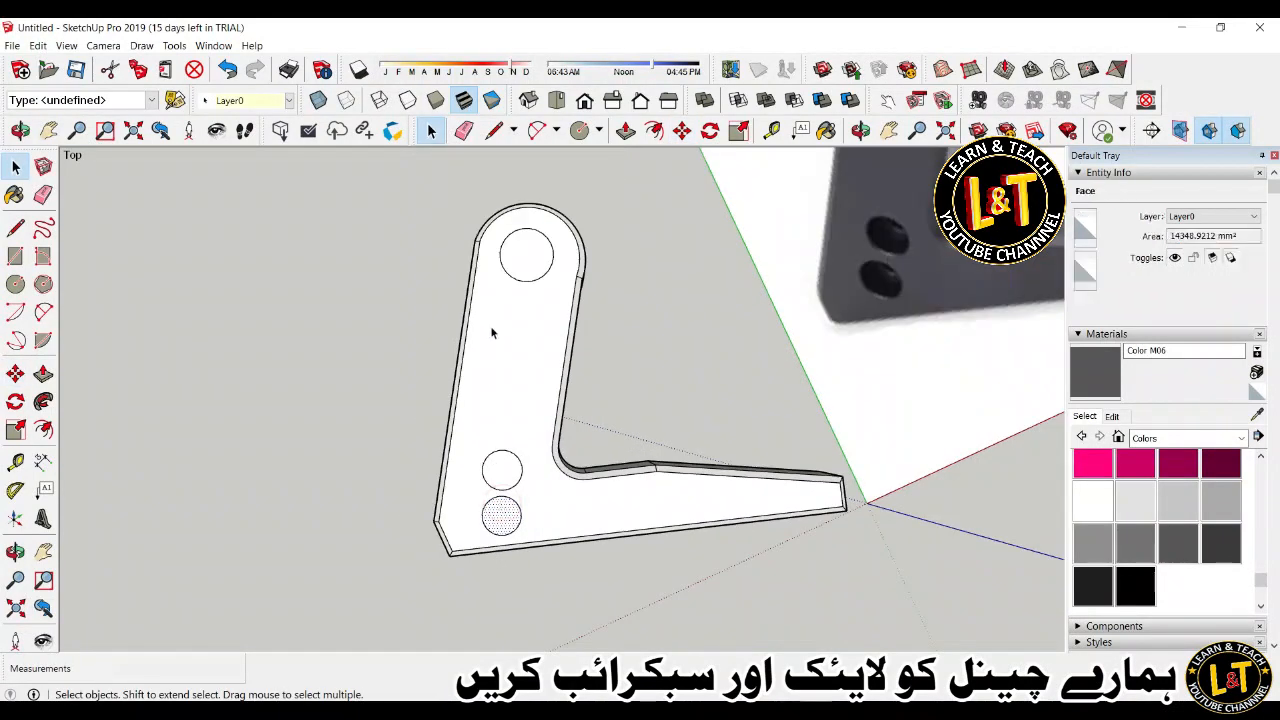
{"action": "left_click", "coordinate": [523, 277]}
{"action": "right_click", "coordinate": [525, 283]}
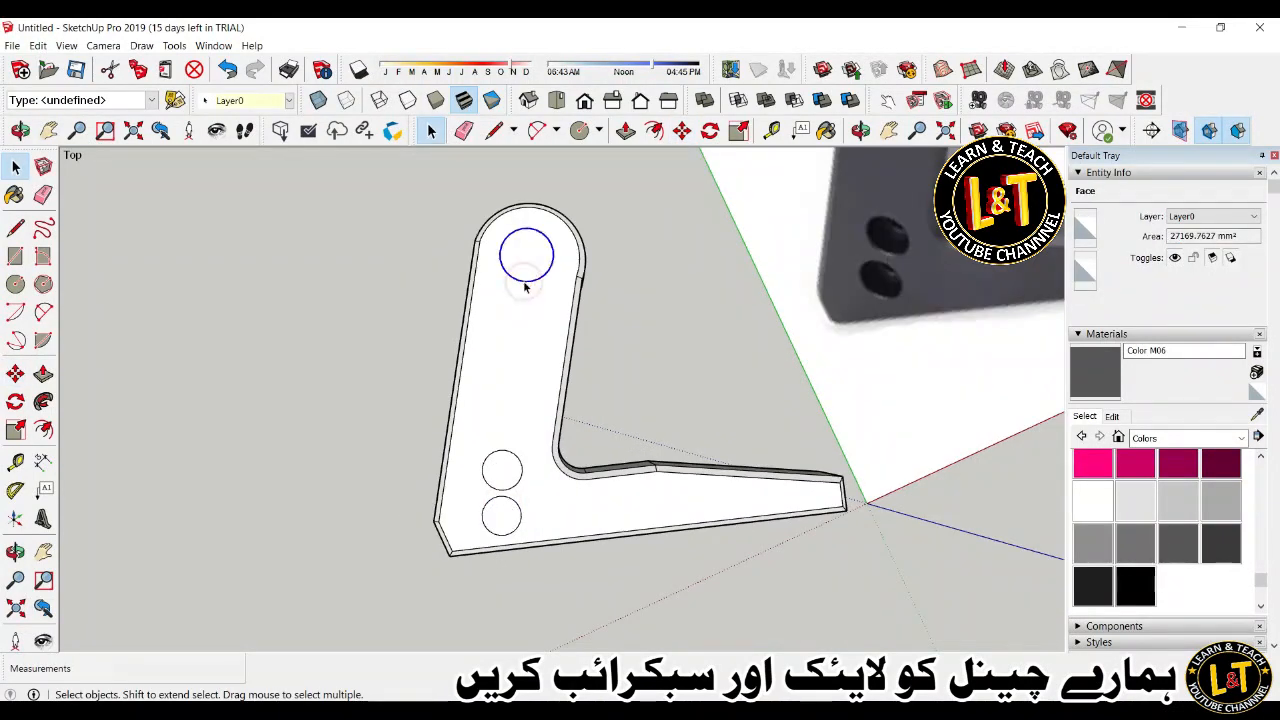
{"action": "left_click", "coordinate": [523, 284]}
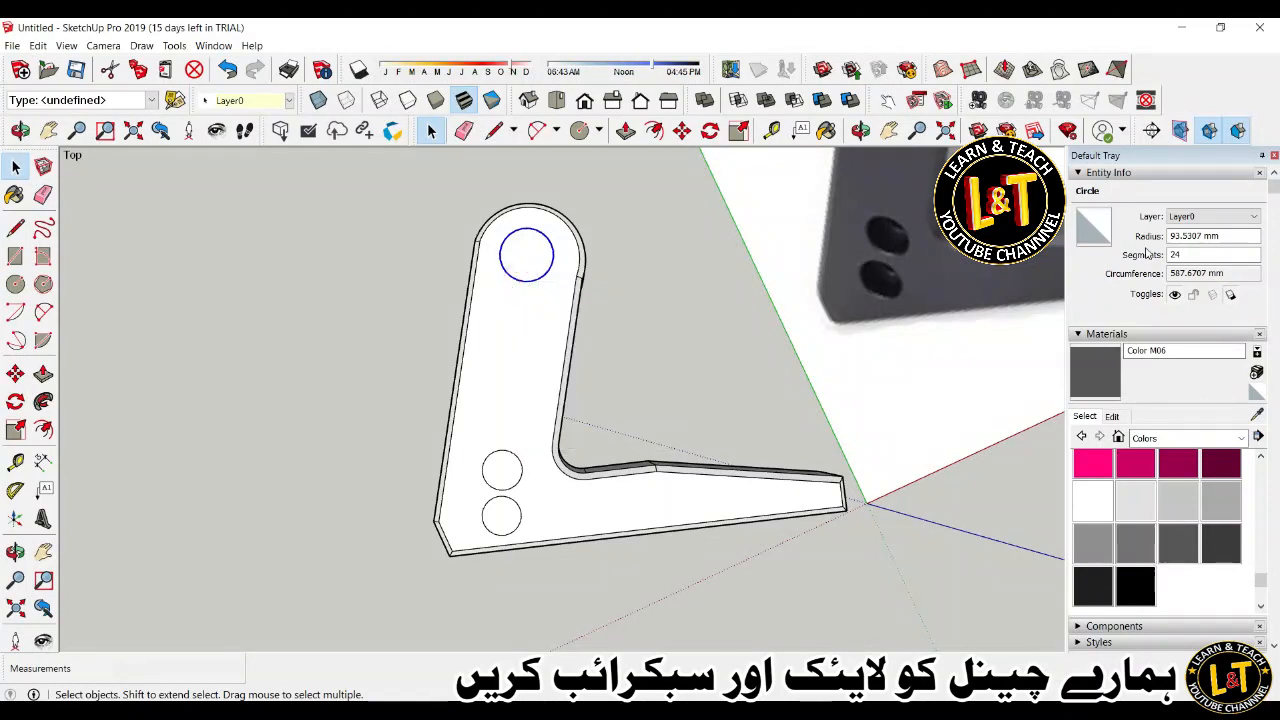
{"action": "left_click", "coordinate": [1188, 254]}
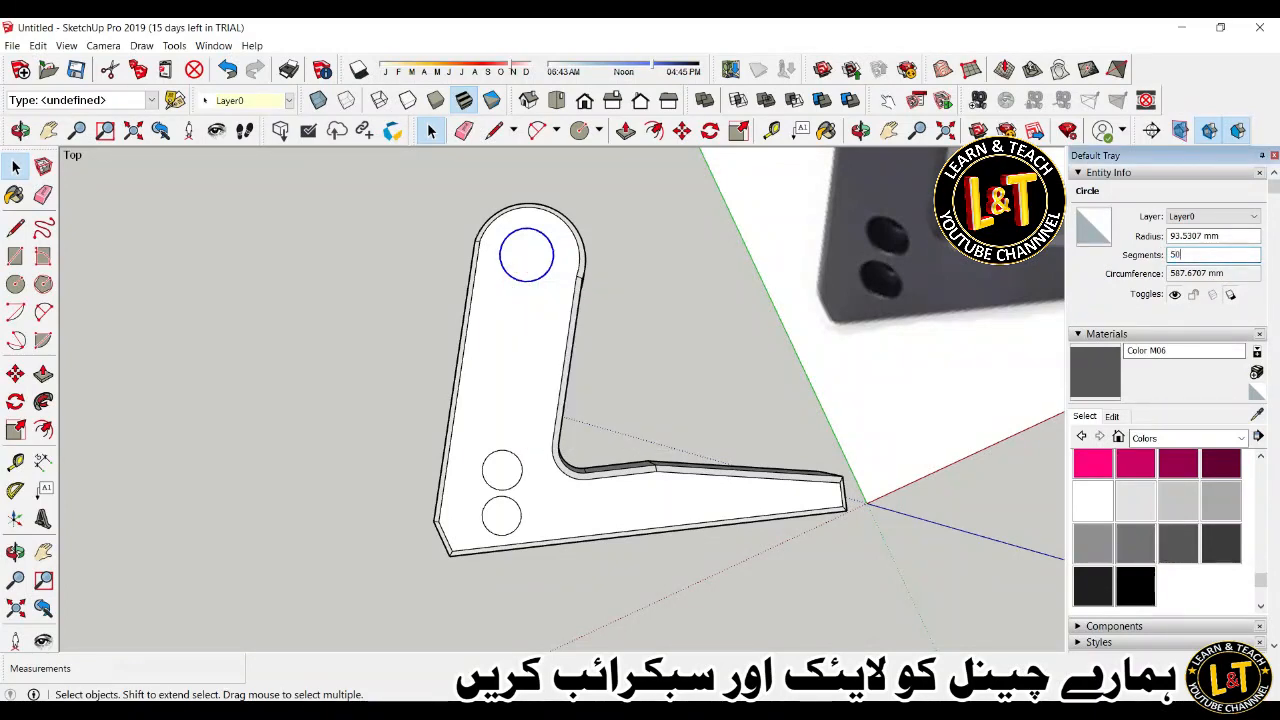
Set both circles near the bracket's chamfered corner to 50 segments.
{"action": "left_click", "coordinate": [521, 471]}
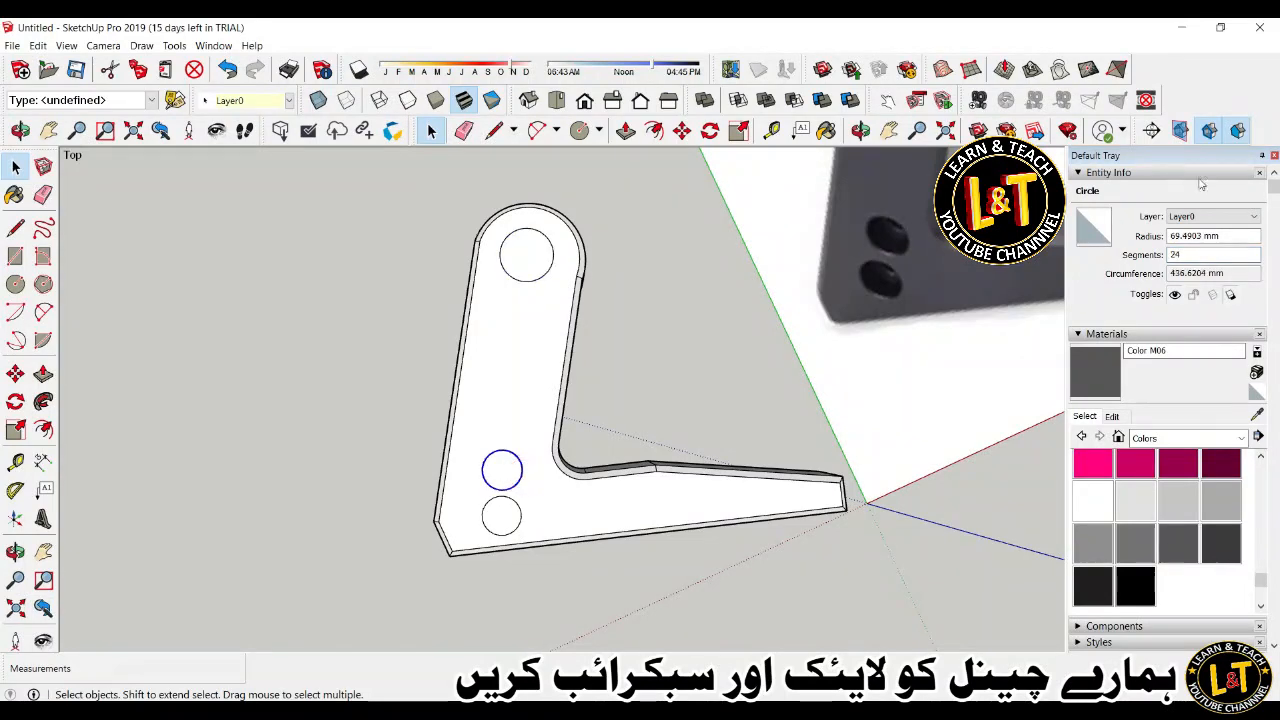
{"action": "left_click", "coordinate": [1193, 255]}
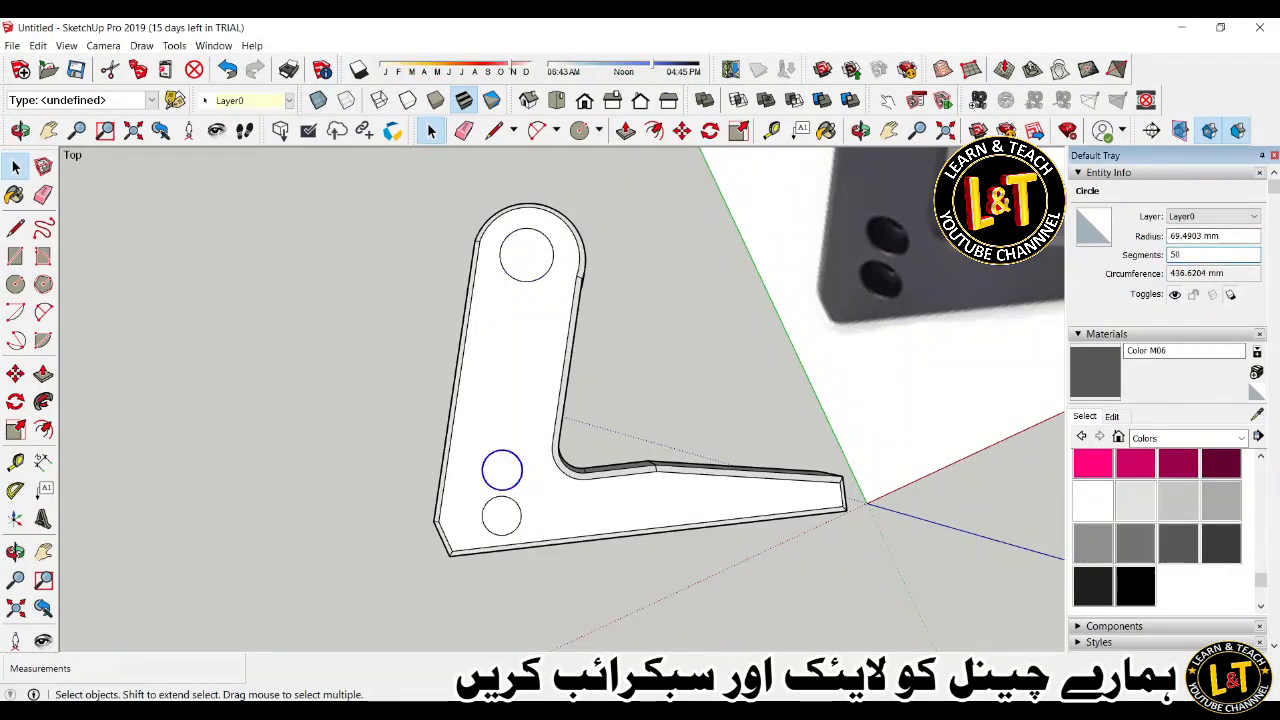
{"action": "left_click", "coordinate": [517, 524]}
{"action": "left_click", "coordinate": [1180, 255]}
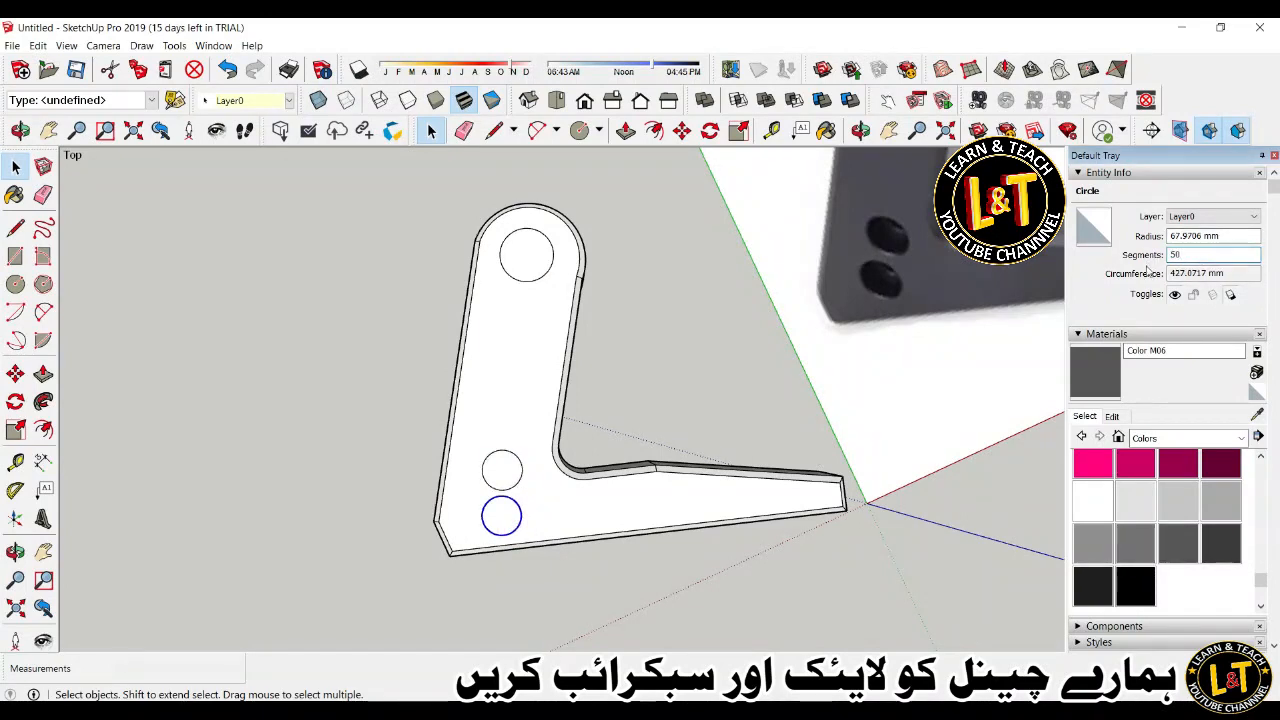
{"action": "left_click", "coordinate": [711, 386]}
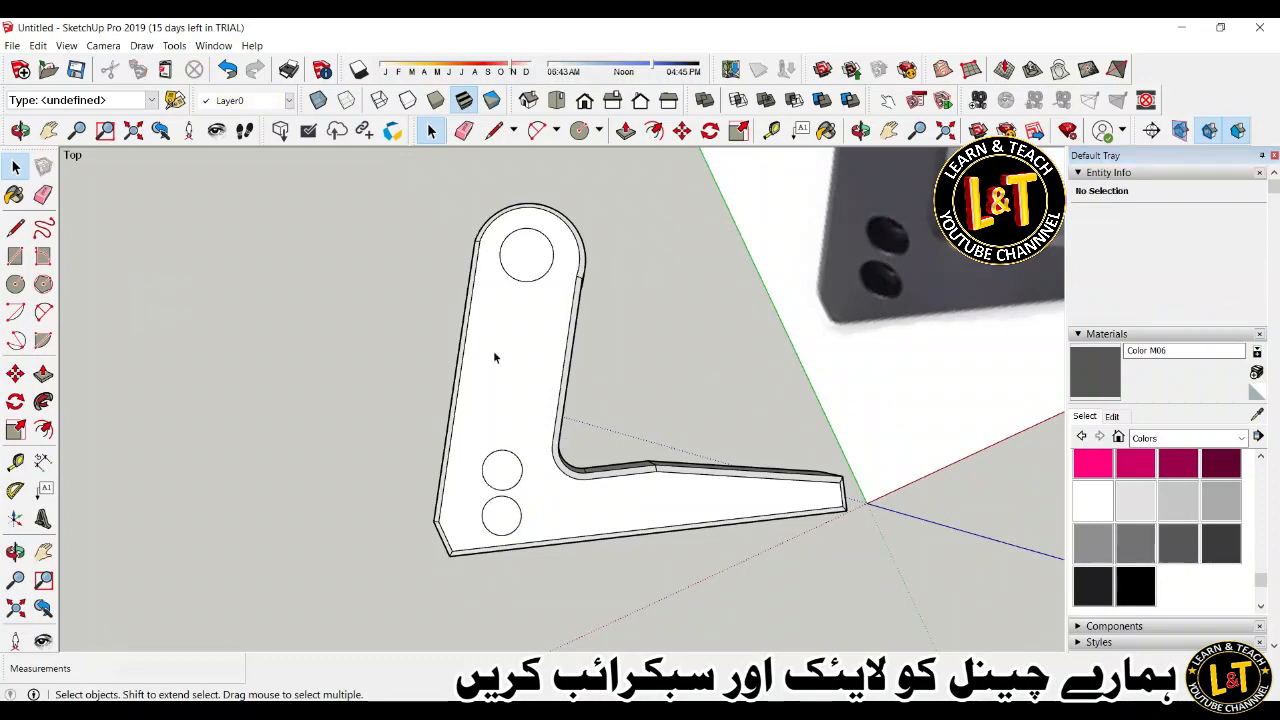
Try to push the circle in the bracket's rounded end about 278 mm into the body, and undo the cut.
{"action": "scroll", "coordinate": [572, 449], "scroll_direction": "down", "scroll_amount": 1}
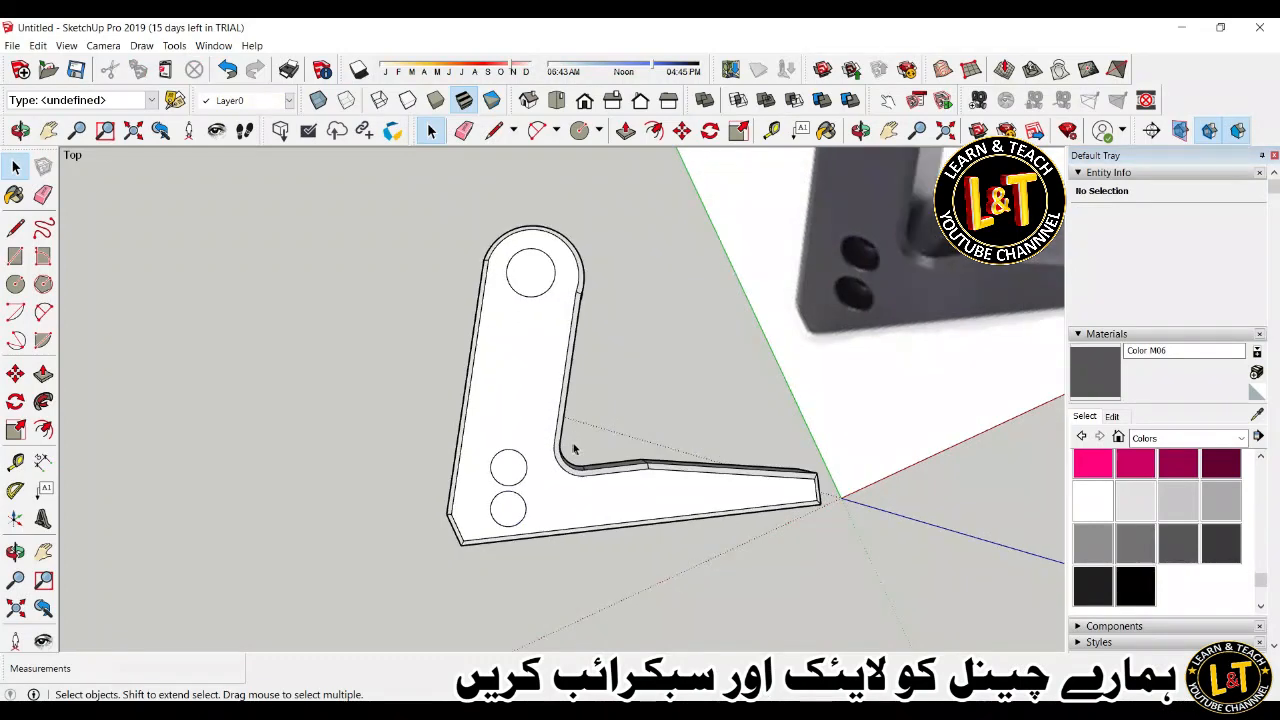
{"action": "key", "text": "p"}
{"action": "middle_click_drag", "start_coordinate": [611, 467], "coordinate": [457, 500]}
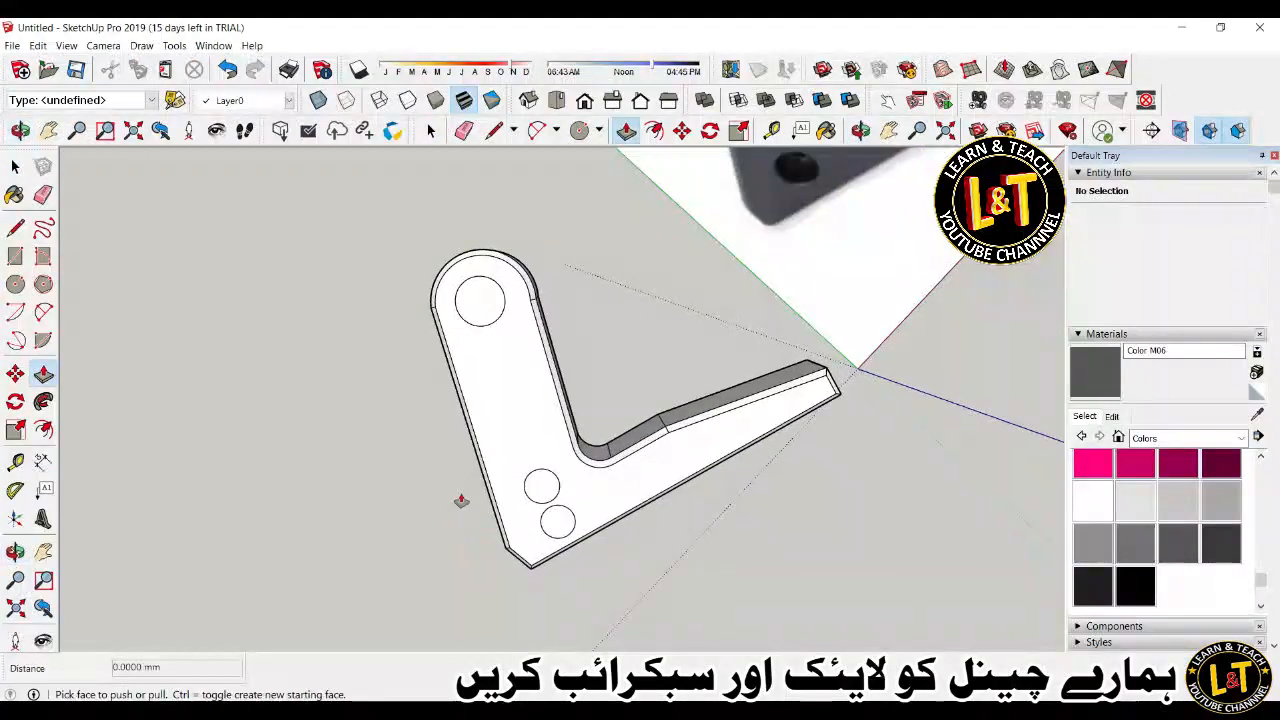
{"action": "left_click_drag", "start_coordinate": [483, 318], "coordinate": [642, 418]}
{"action": "middle_click_drag", "start_coordinate": [809, 486], "coordinate": [400, 543]}
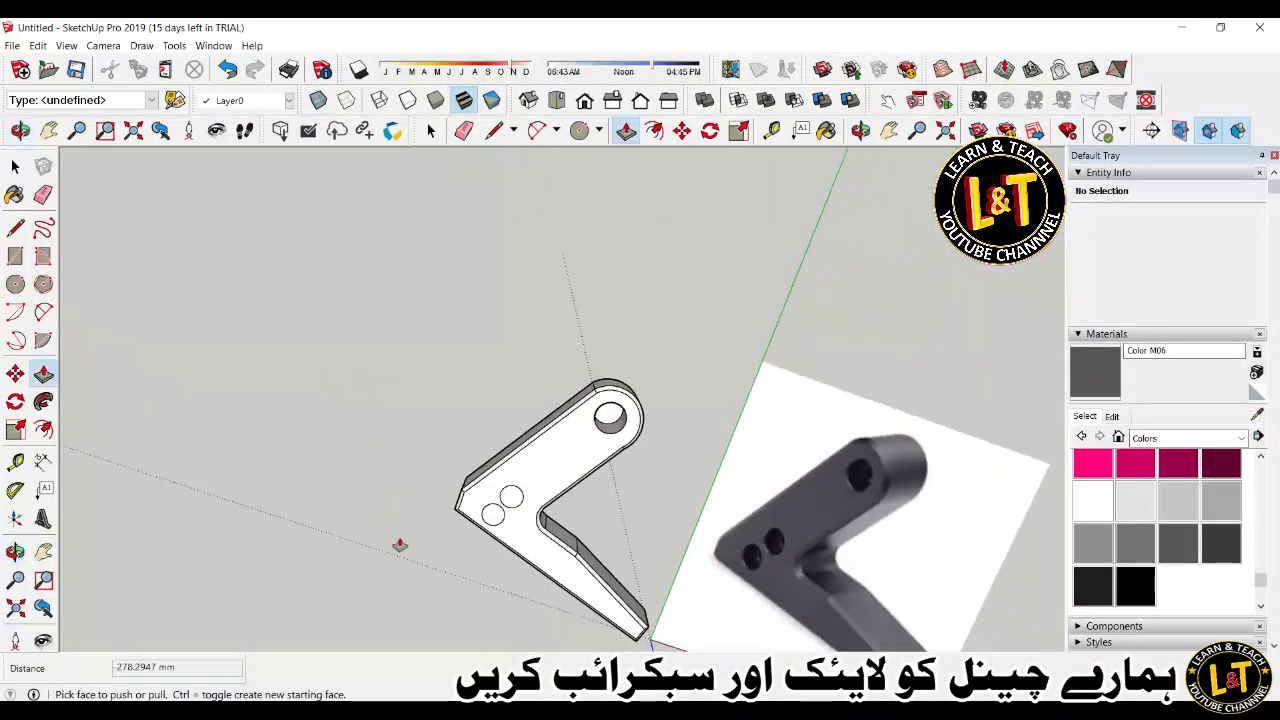
{"action": "scroll", "coordinate": [622, 461], "scroll_direction": "down", "scroll_amount": 2}
{"action": "middle_click_drag", "start_coordinate": [636, 438], "coordinate": [502, 597]}
{"action": "middle_click_drag", "start_coordinate": [556, 459], "coordinate": [726, 498]}
{"action": "key", "text": "ctrl+z"}
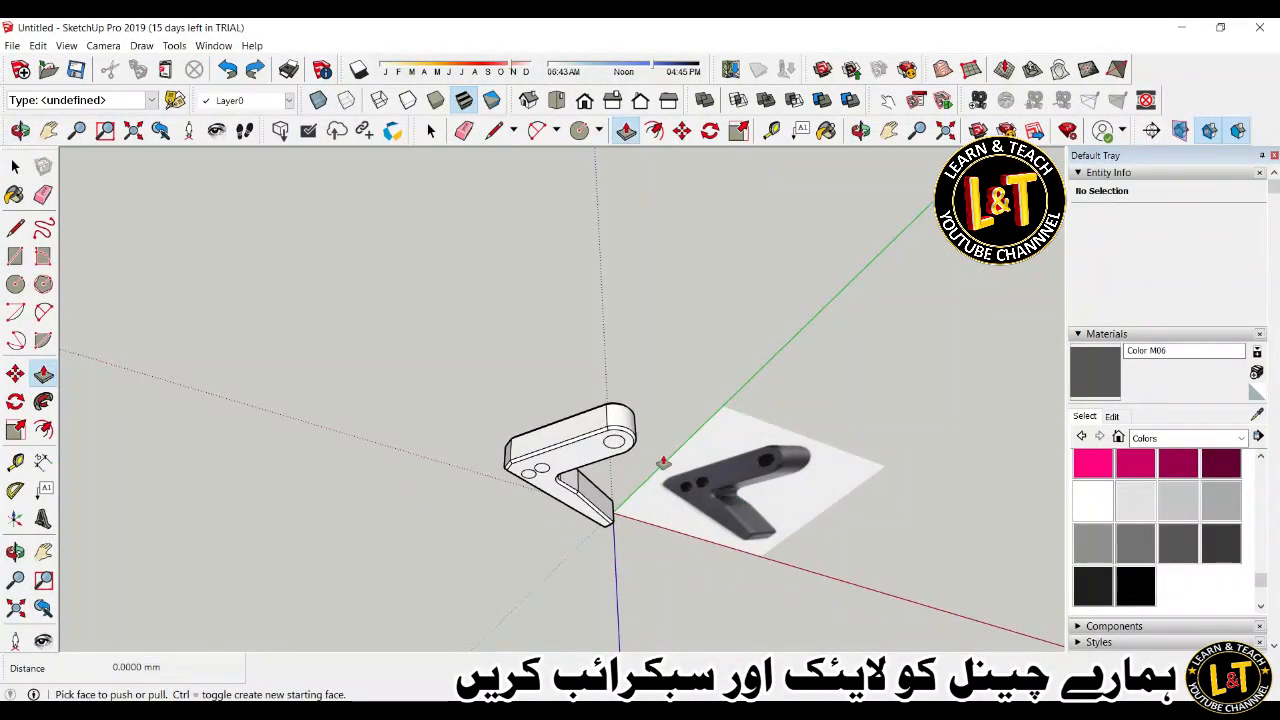
Push the rounded-end circle about 278 mm into the bracket again and check the far face for an opening.
{"action": "scroll", "coordinate": [664, 465], "scroll_direction": "up", "scroll_amount": 2}
{"action": "scroll", "coordinate": [589, 436], "scroll_direction": "up", "scroll_amount": 2}
{"action": "left_click", "coordinate": [589, 436]}
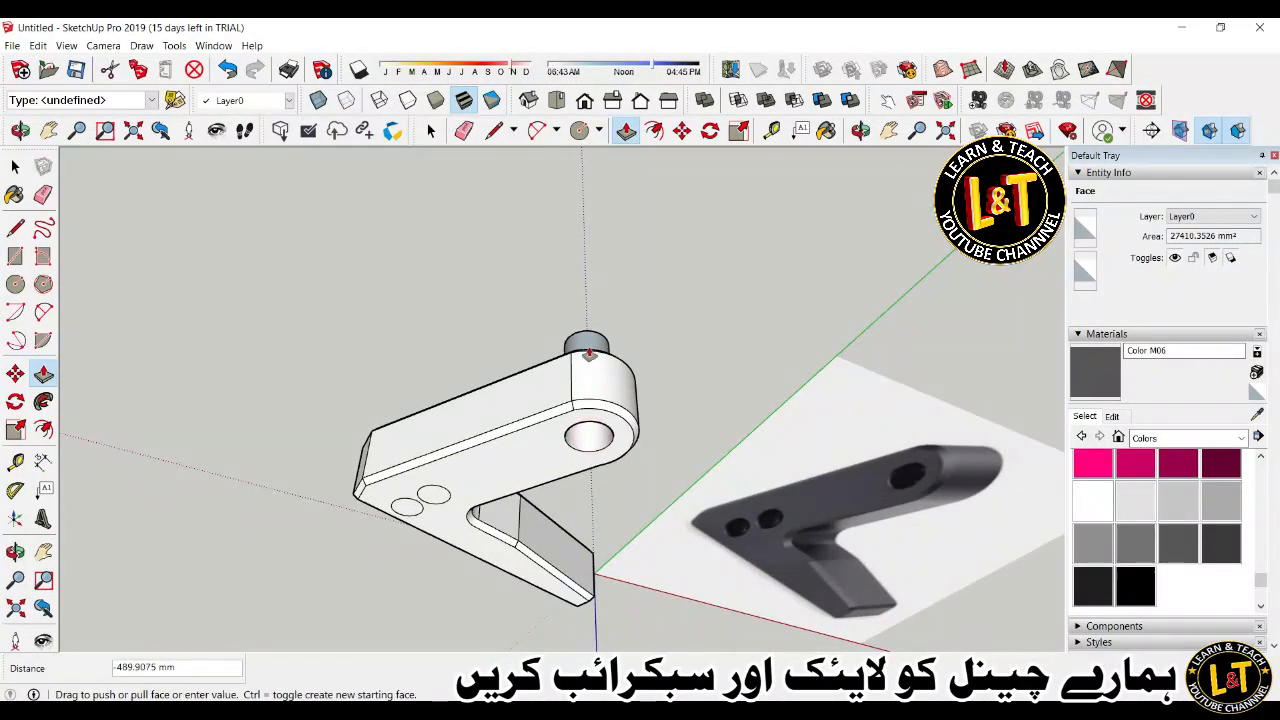
{"action": "left_click", "coordinate": [575, 357]}
{"action": "middle_click_drag", "start_coordinate": [491, 386], "coordinate": [596, 582]}
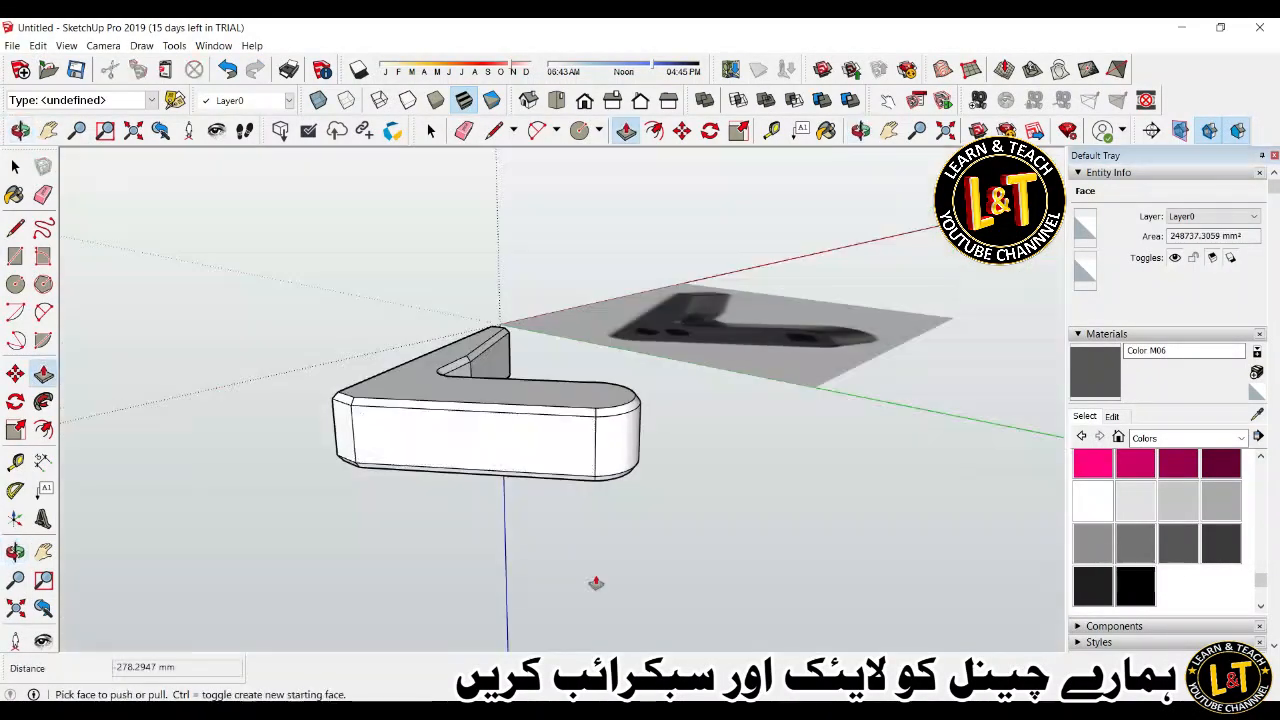
{"action": "middle_click_drag", "start_coordinate": [600, 465], "coordinate": [557, 306]}
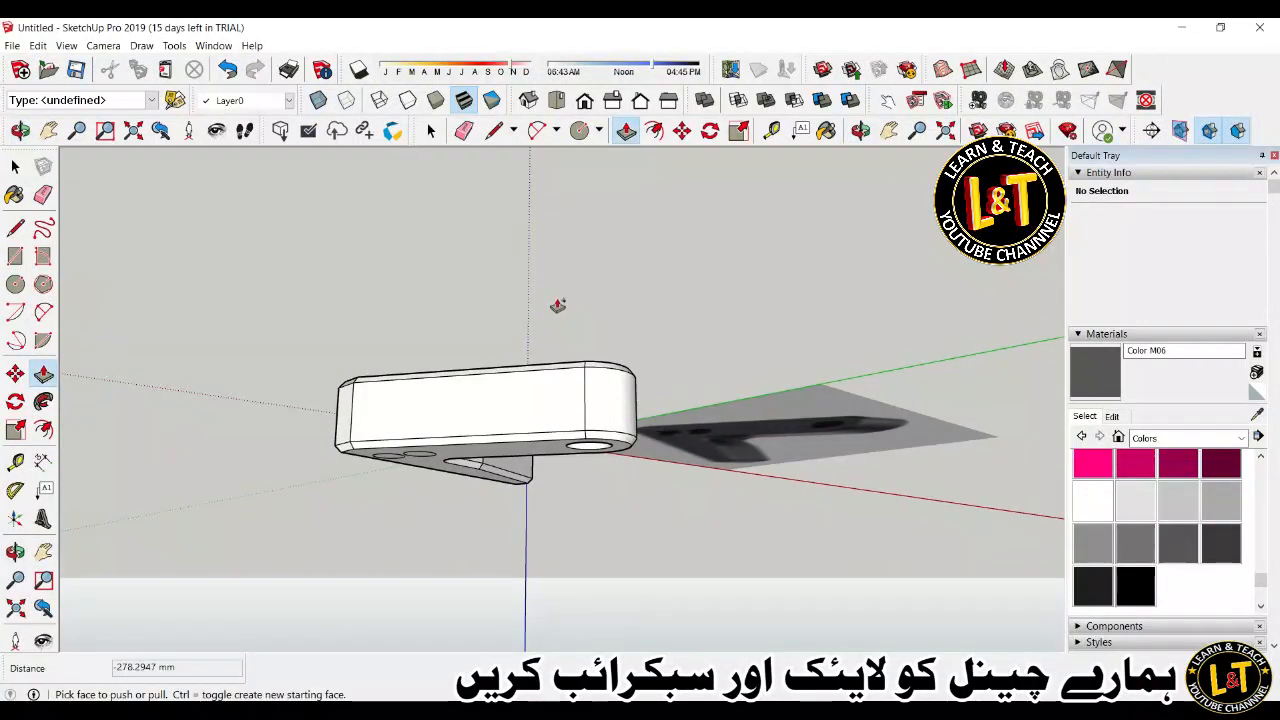
Cut the rounded-end circle and both circles near the chamfered corner through the bracket's full thickness, about 306.6 mm.
{"action": "left_click", "coordinate": [593, 447]}
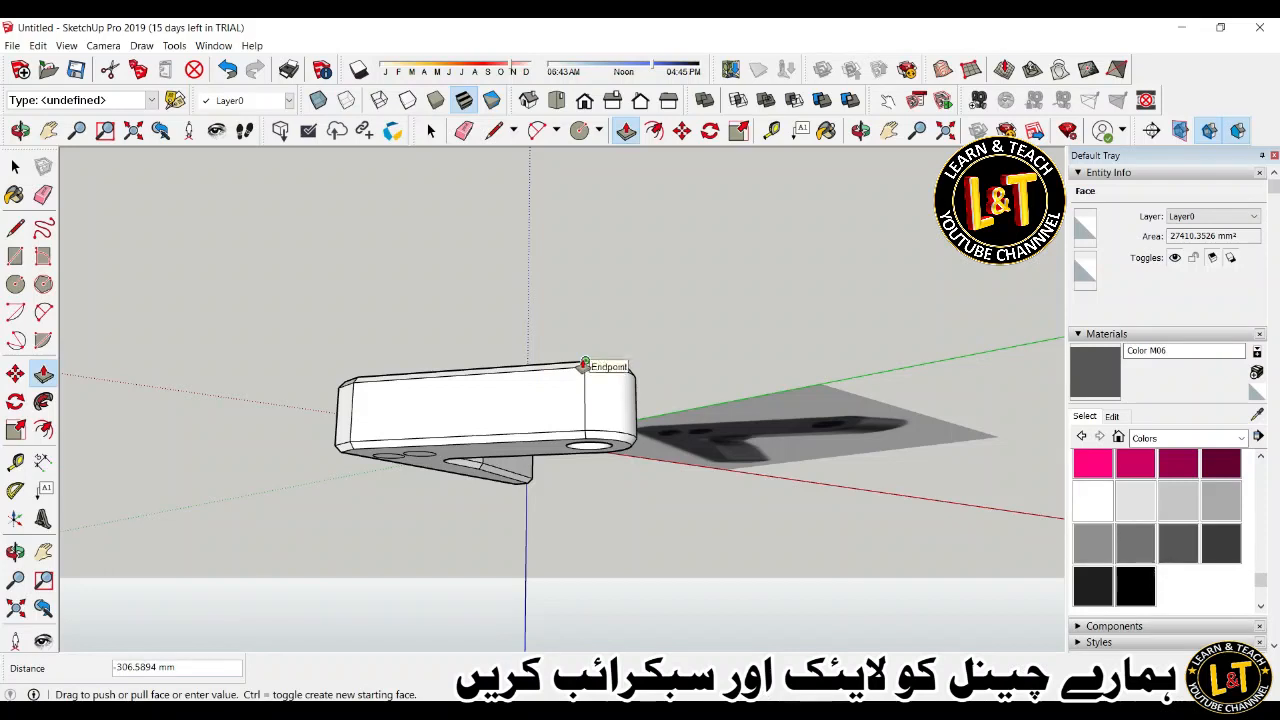
{"action": "left_click", "coordinate": [585, 362]}
{"action": "mouse_move", "coordinate": [585, 362]}
{"action": "middle_mouse_down"}
{"action": "mouse_move", "coordinate": [571, 608]}
{"action": "mouse_move", "coordinate": [565, 541]}
{"action": "mouse_move", "coordinate": [520, 470]}
{"action": "middle_mouse_up"}
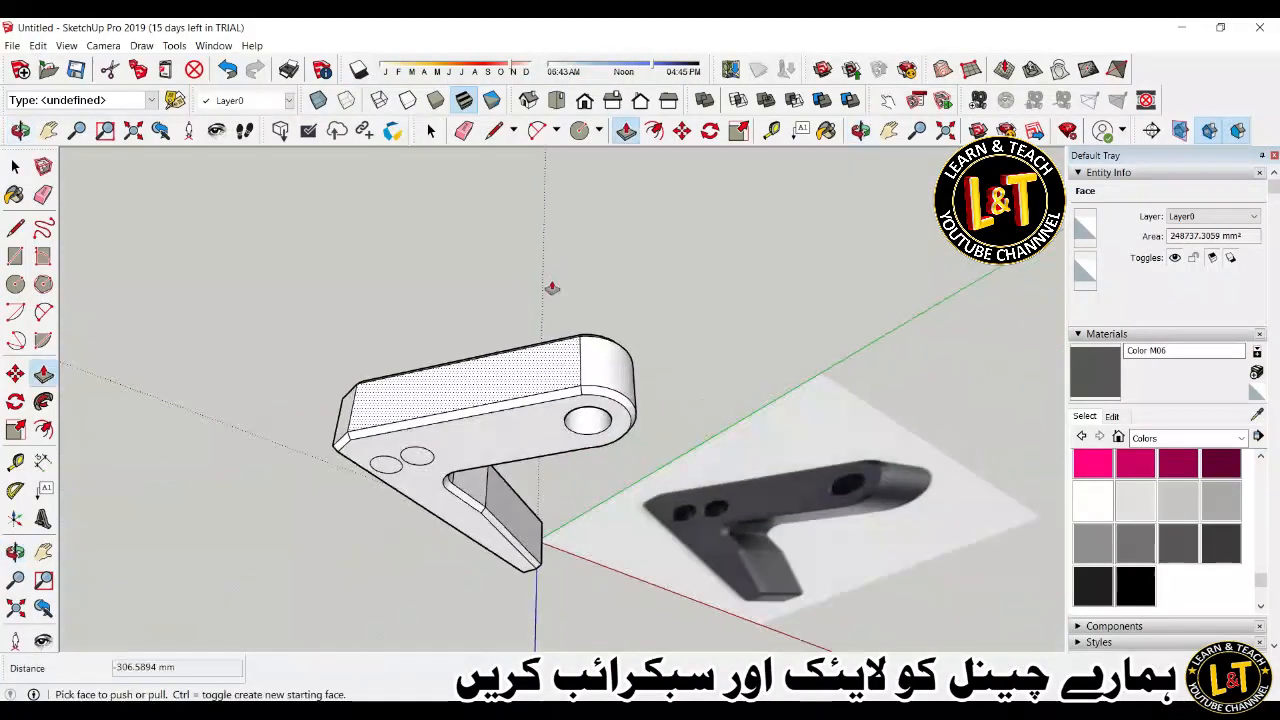
{"action": "left_click", "coordinate": [421, 457]}
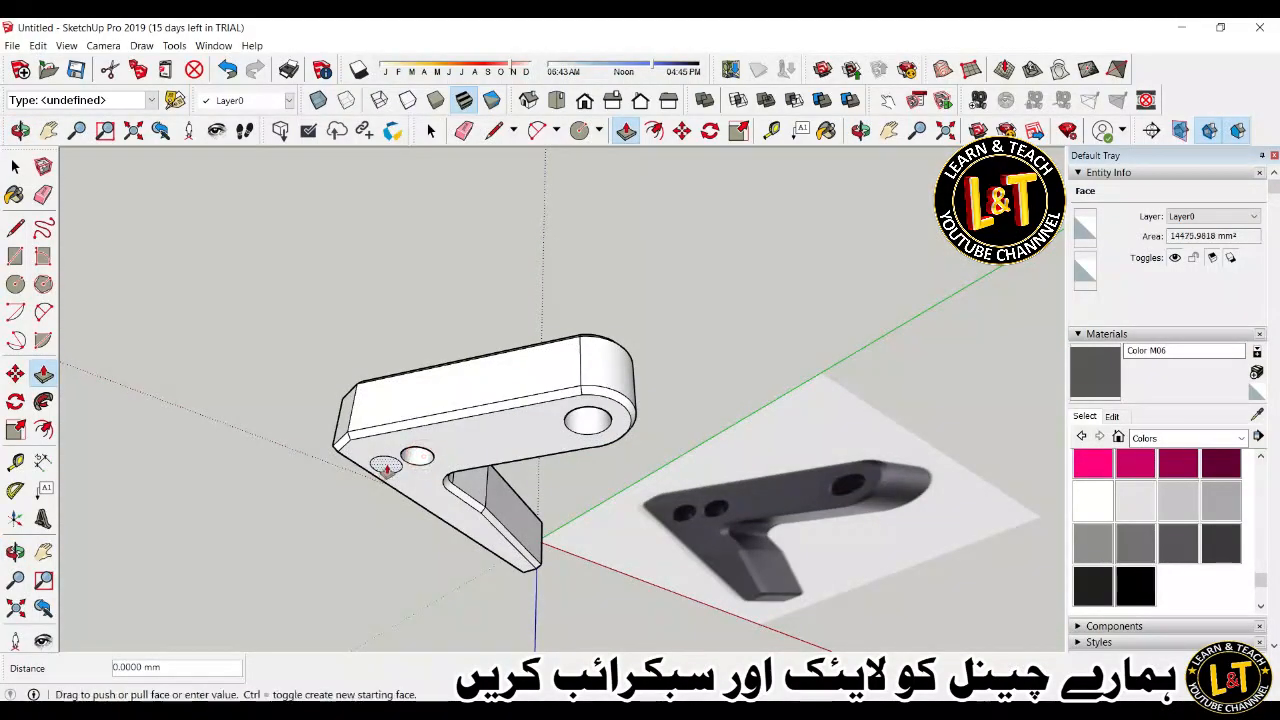
{"action": "middle_click_drag", "start_coordinate": [371, 457], "coordinate": [649, 509]}
Try to copy the rim circle of the hole nearest the chamfered corner, placing the copy at zero distance.
{"action": "scroll", "coordinate": [468, 418], "scroll_direction": "up", "scroll_amount": 2}
{"action": "scroll", "coordinate": [395, 454], "scroll_direction": "down", "scroll_amount": 1}
{"action": "scroll", "coordinate": [384, 478], "scroll_direction": "up", "scroll_amount": 2}
{"action": "key", "text": "space"}
{"action": "scroll", "coordinate": [360, 495], "scroll_direction": "up", "scroll_amount": 3}
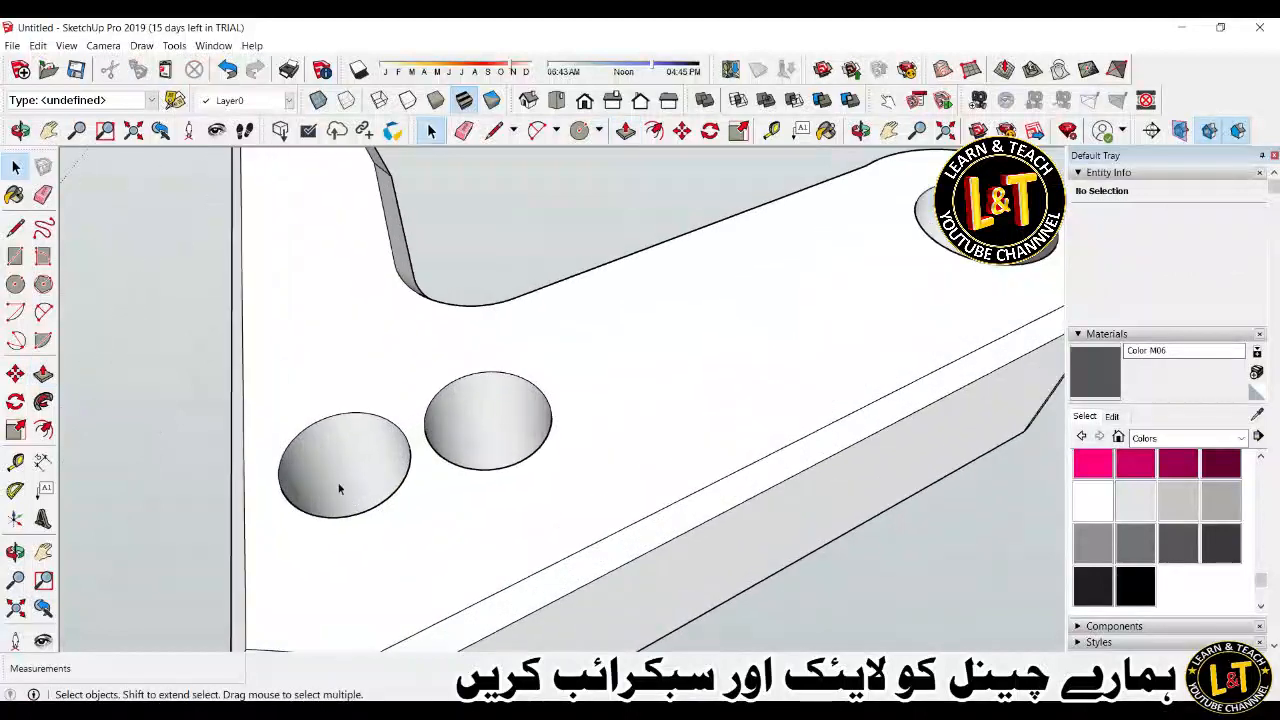
{"action": "left_click", "coordinate": [287, 505]}
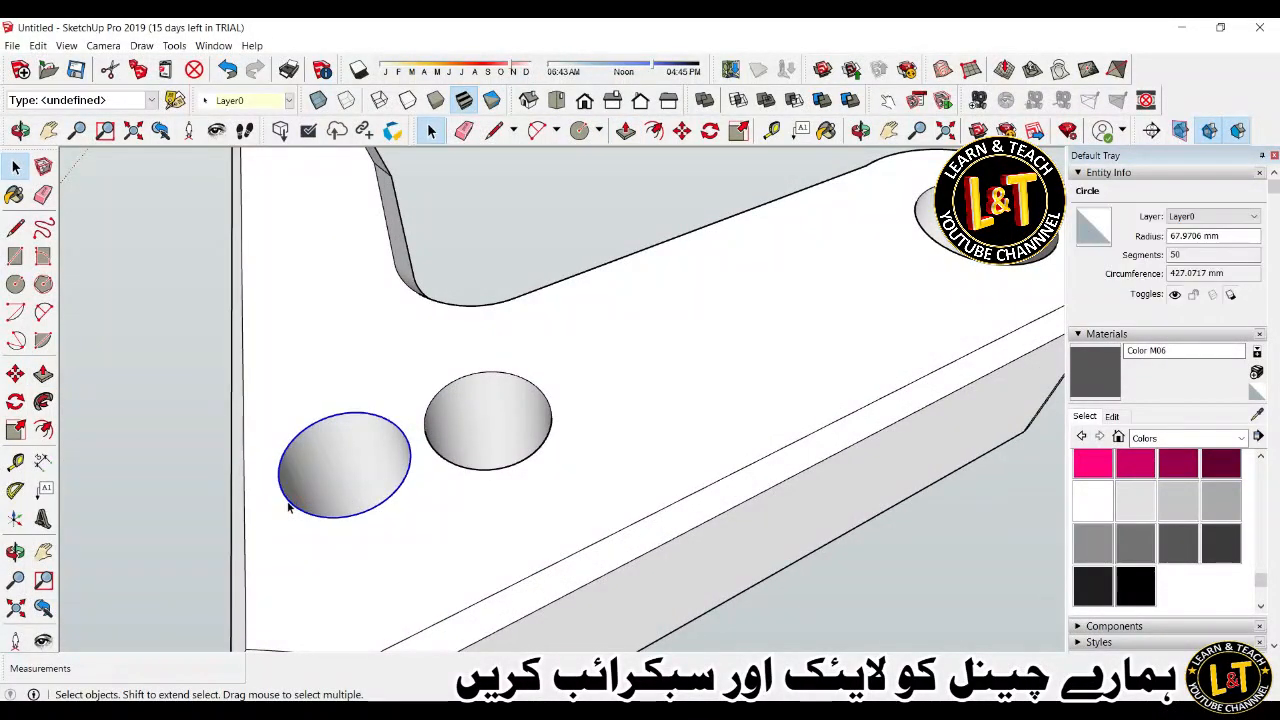
{"action": "key", "text": "m"}
{"action": "scroll", "coordinate": [300, 455], "scroll_direction": "up", "scroll_amount": 2}
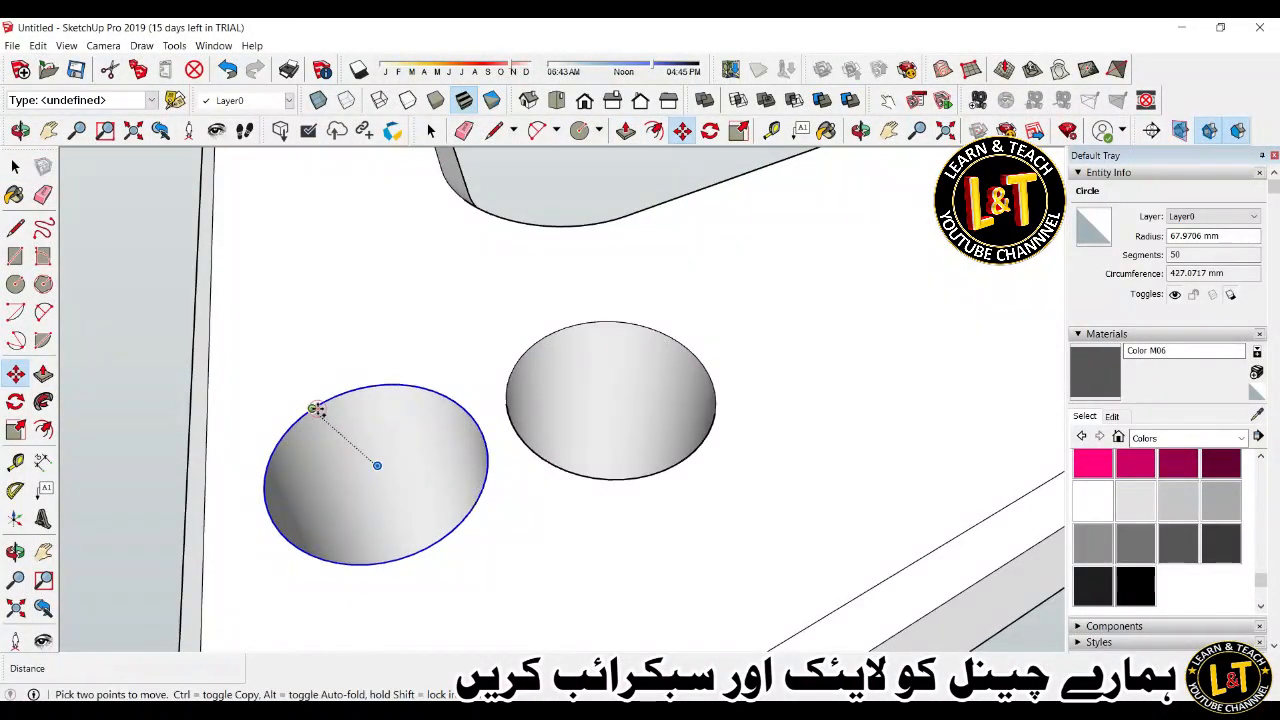
{"action": "left_click", "coordinate": [315, 408]}
{"action": "key", "text": "ctrl"}
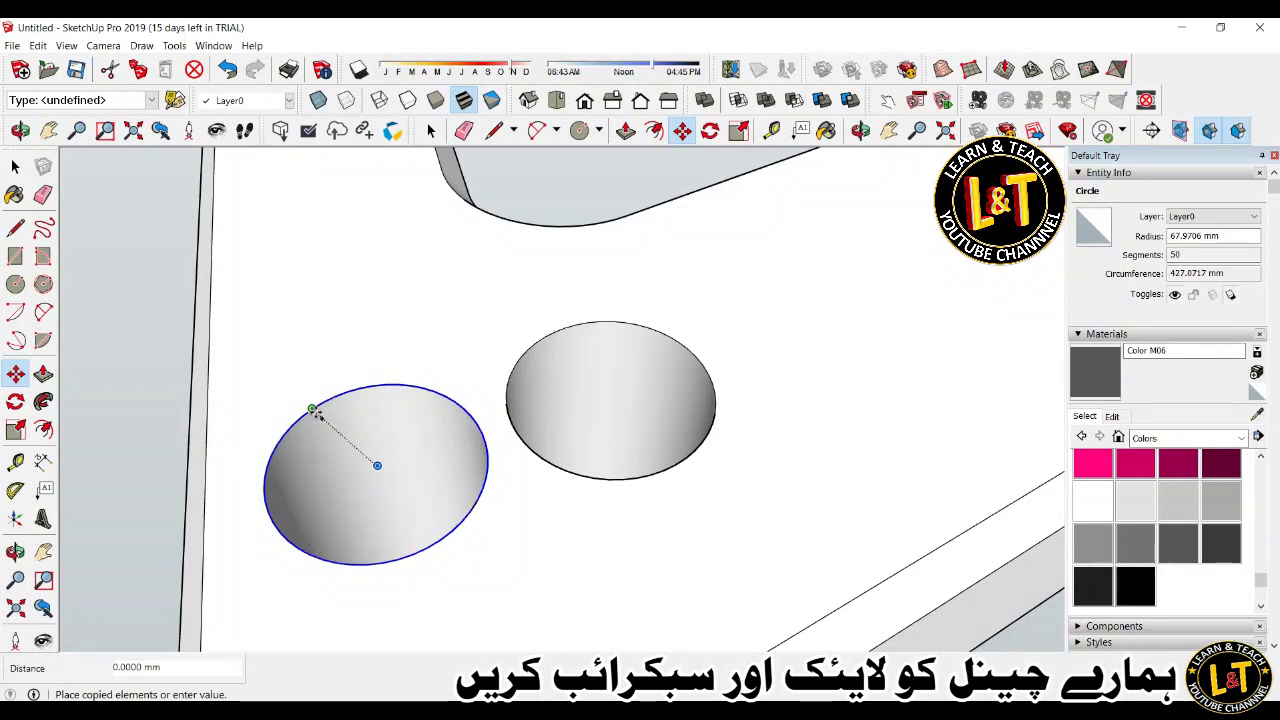
{"action": "left_click", "coordinate": [313, 410]}
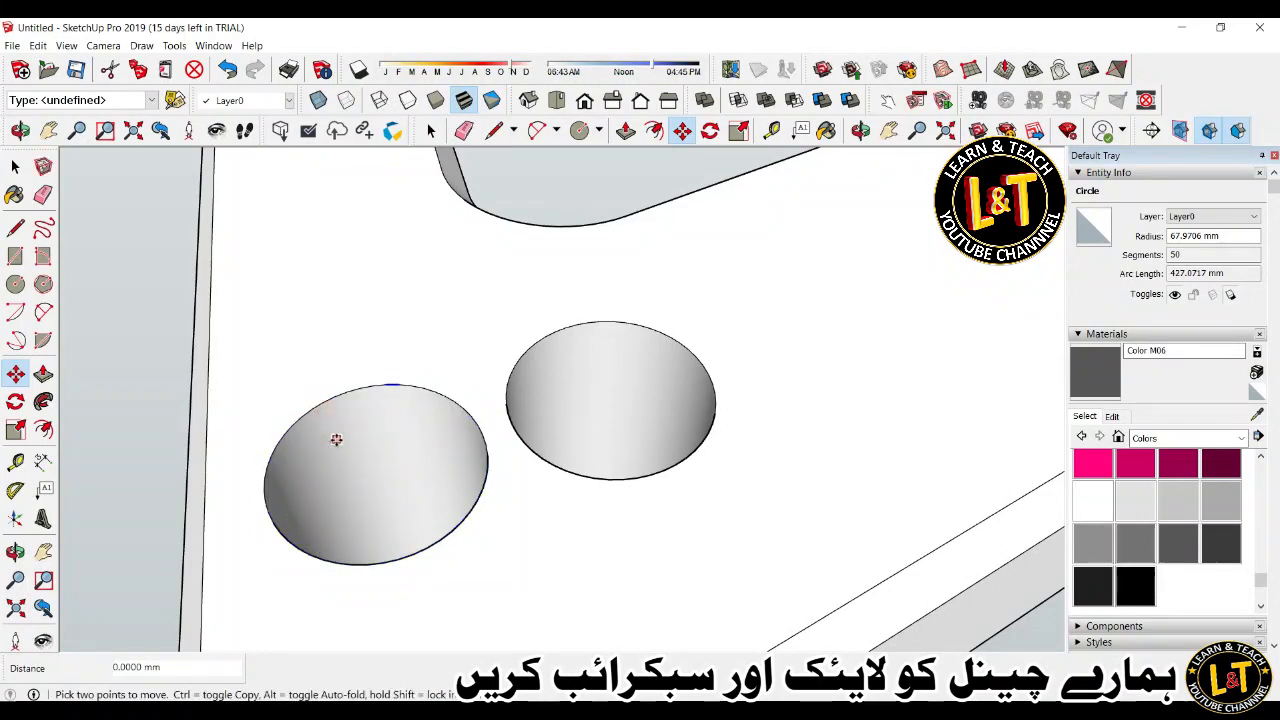
Copy the rim circle of the hole nearest the chamfered corner about 16 mm down into the hole.
{"action": "key", "text": "space"}
{"action": "left_click", "coordinate": [335, 564]}
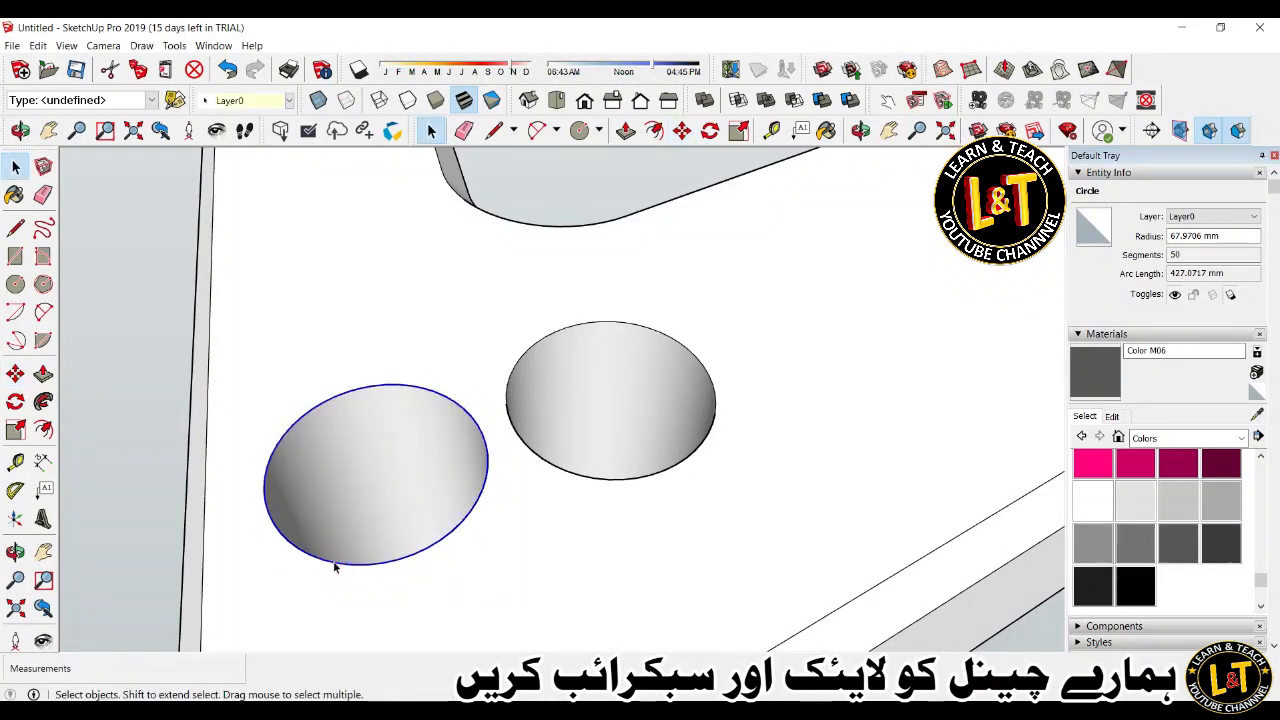
{"action": "key", "text": "m"}
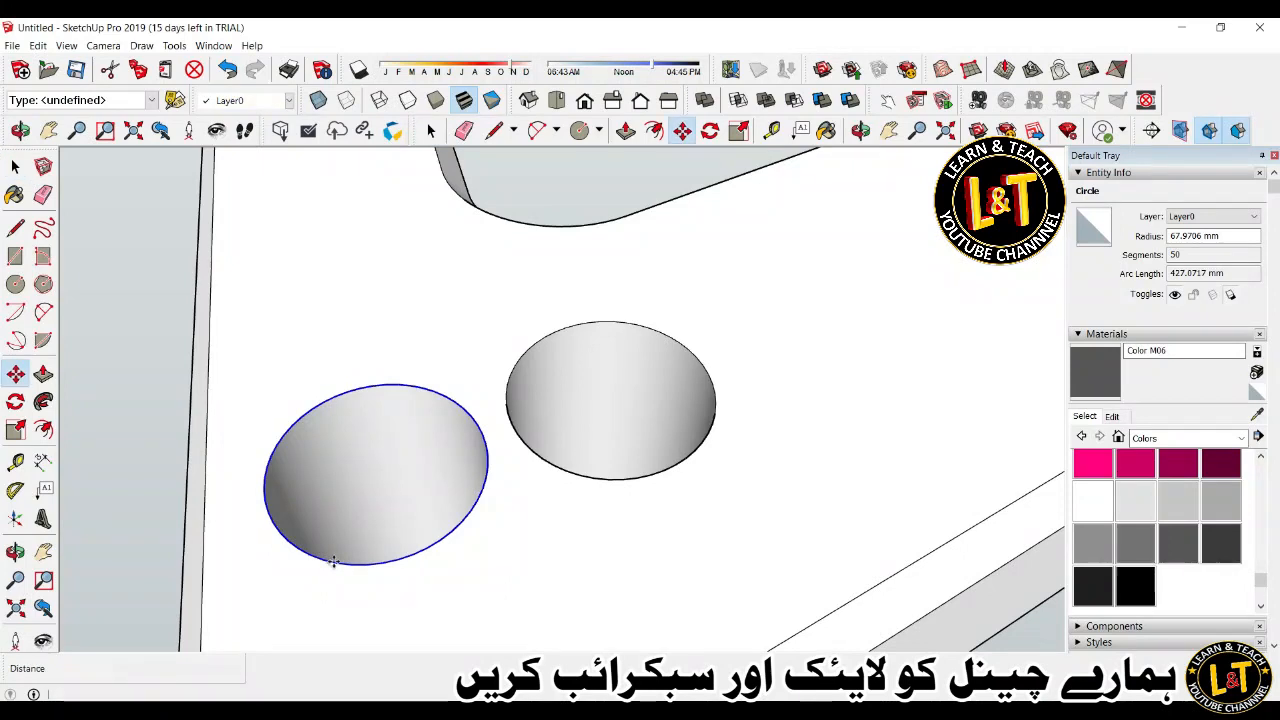
{"action": "left_click", "coordinate": [311, 410]}
{"action": "key", "text": "ctrl"}
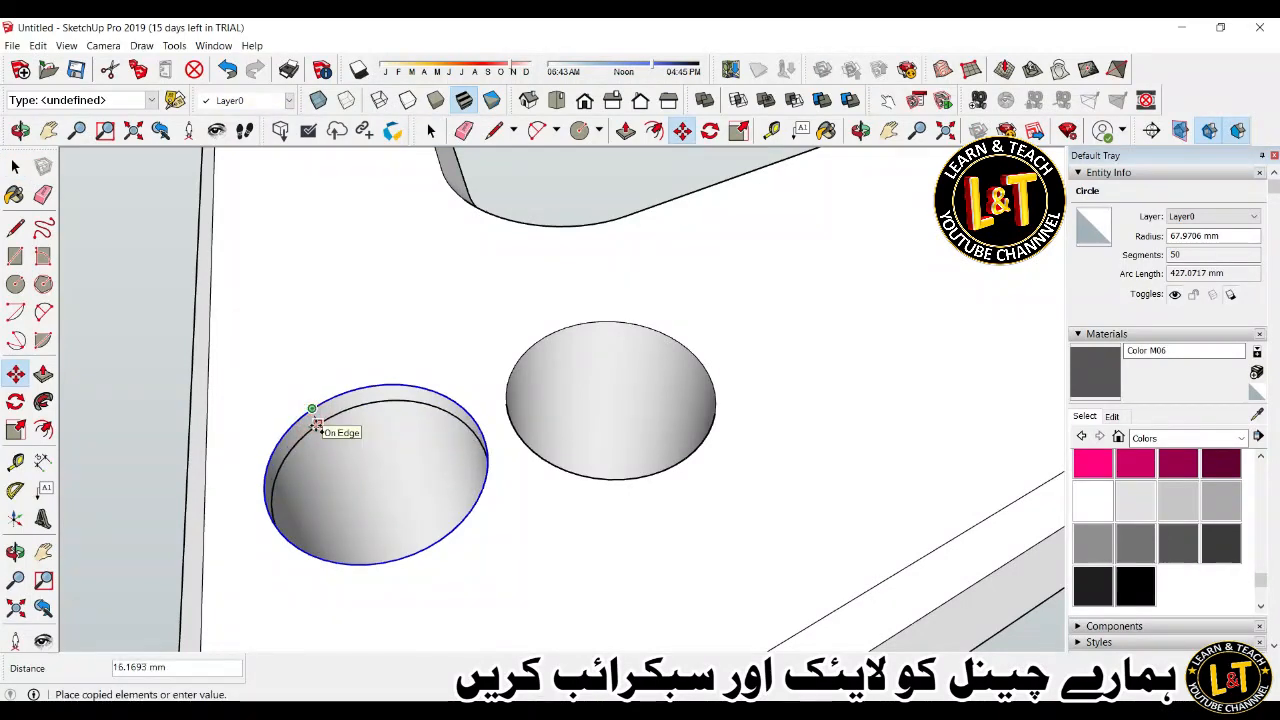
{"action": "left_click", "coordinate": [316, 425]}
Try to scale the outer rim circle of the hole nearest the chamfered corner by 1.06 about its centre, and undo the scaling.
{"action": "key", "text": "space"}
{"action": "left_click", "coordinate": [283, 440]}
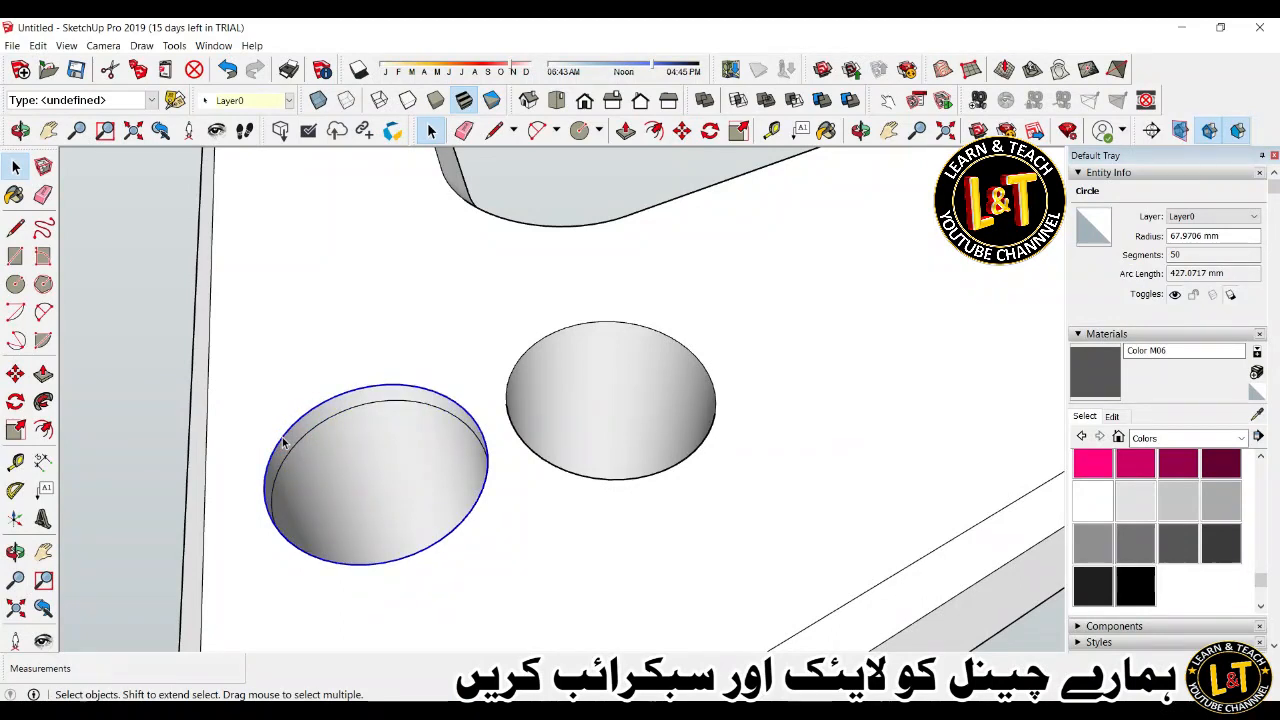
{"action": "key", "text": "s"}
{"action": "left_click", "coordinate": [231, 557]}
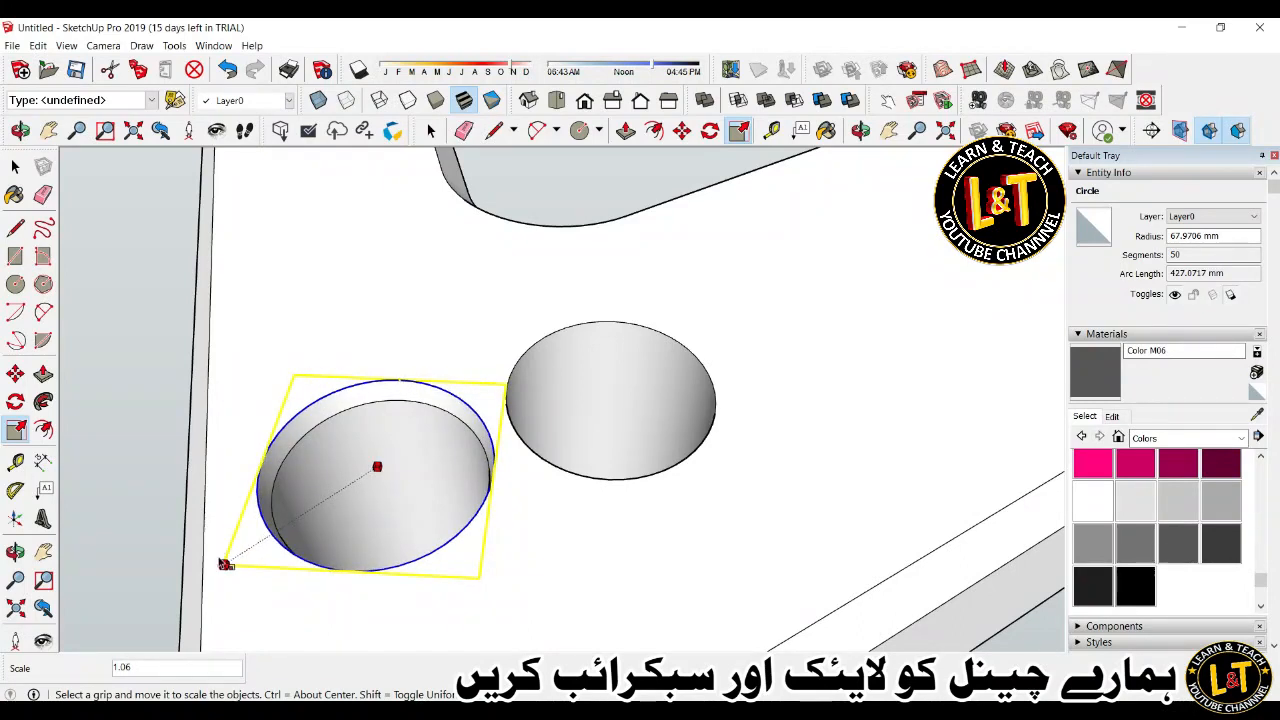
{"action": "left_click", "coordinate": [225, 564]}
{"action": "key", "text": "ctrl+z"}
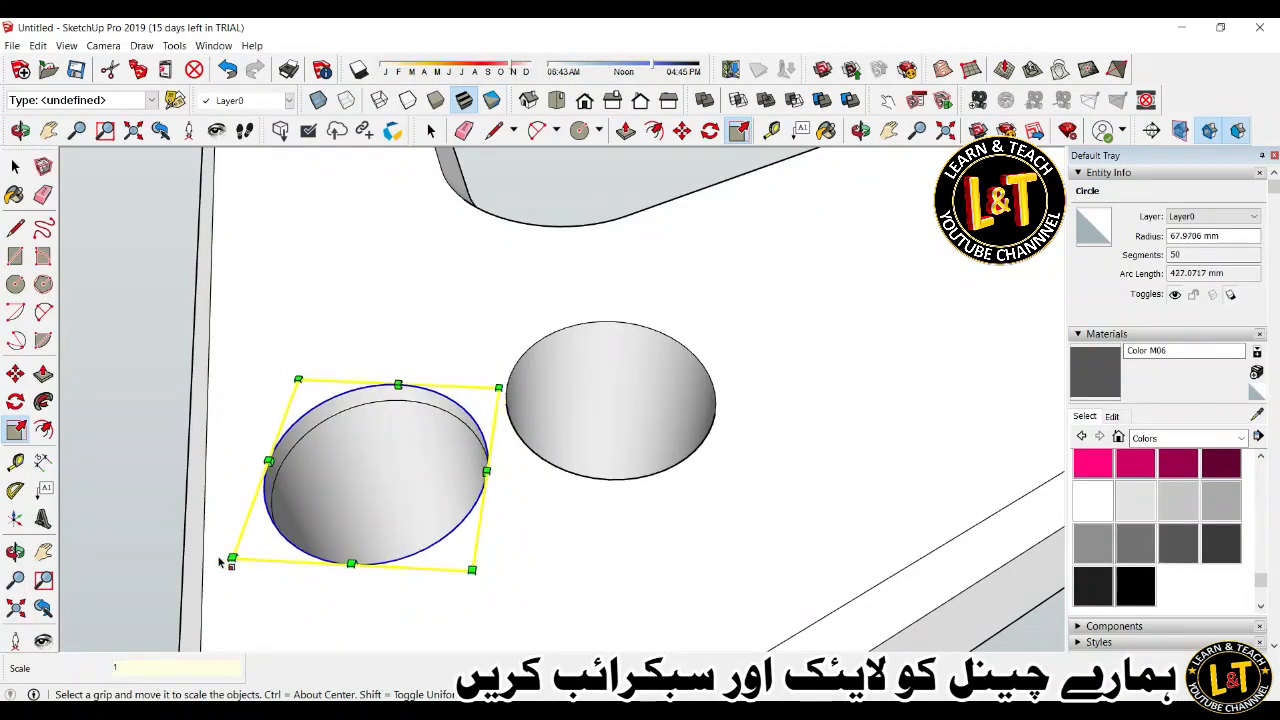
{"action": "key", "text": "space"}
{"action": "left_click", "coordinate": [540, 600]}
{"action": "middle_click_drag", "start_coordinate": [417, 479], "coordinate": [657, 394]}
{"action": "key", "text": "ctrl+t"}
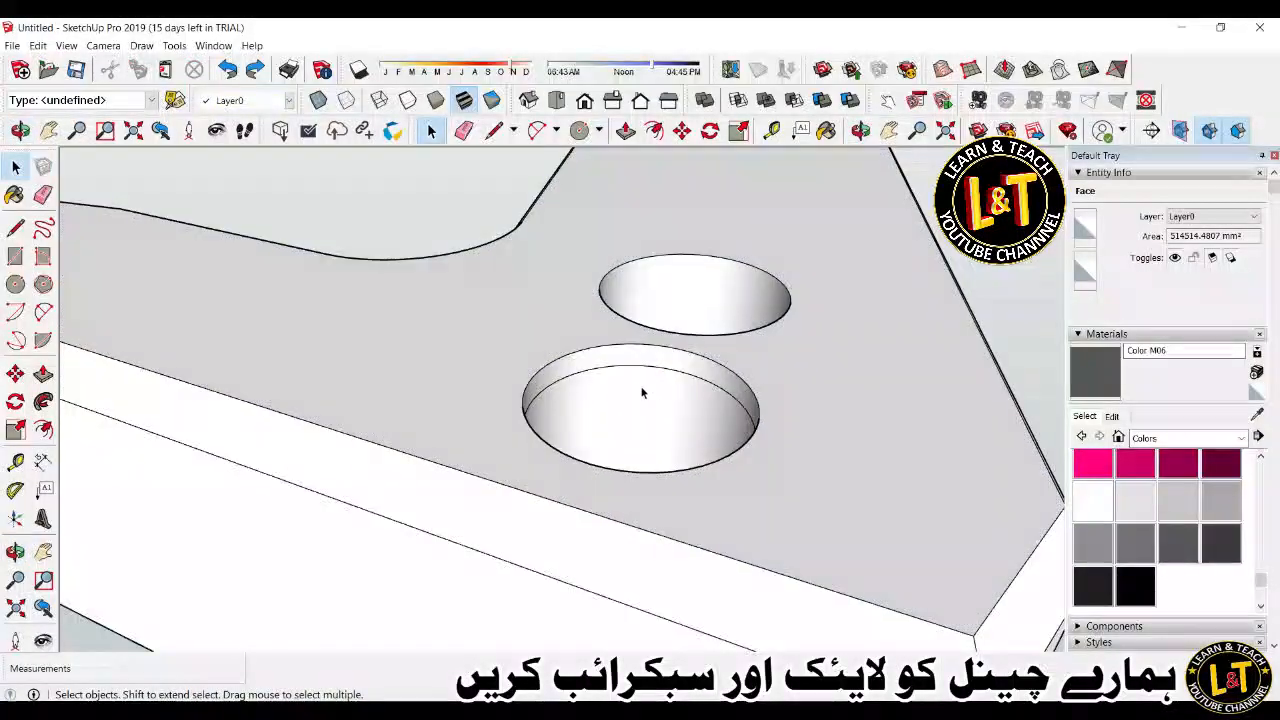
Copy the rim circles of both holes near the chamfered corner together about 13 mm down into the holes.
{"action": "middle_click_drag", "start_coordinate": [711, 371], "coordinate": [518, 446]}
{"action": "left_click", "coordinate": [533, 430]}
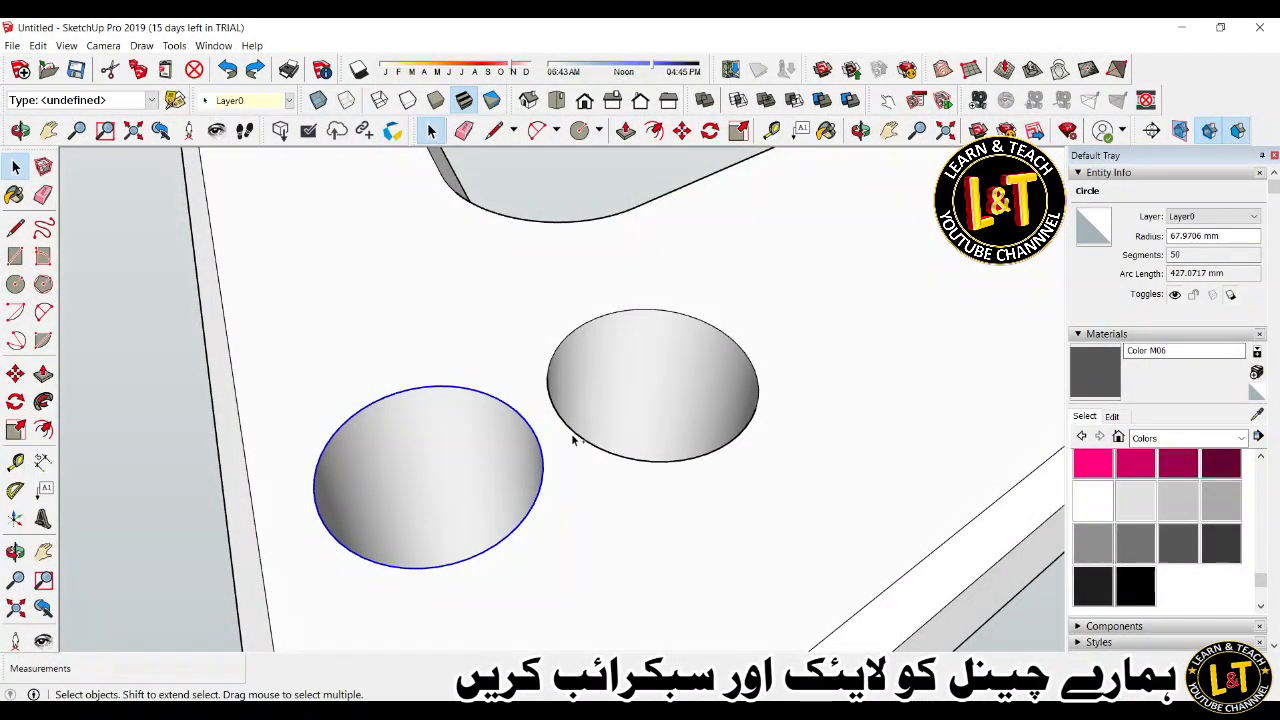
{"action": "key", "text": "m"}
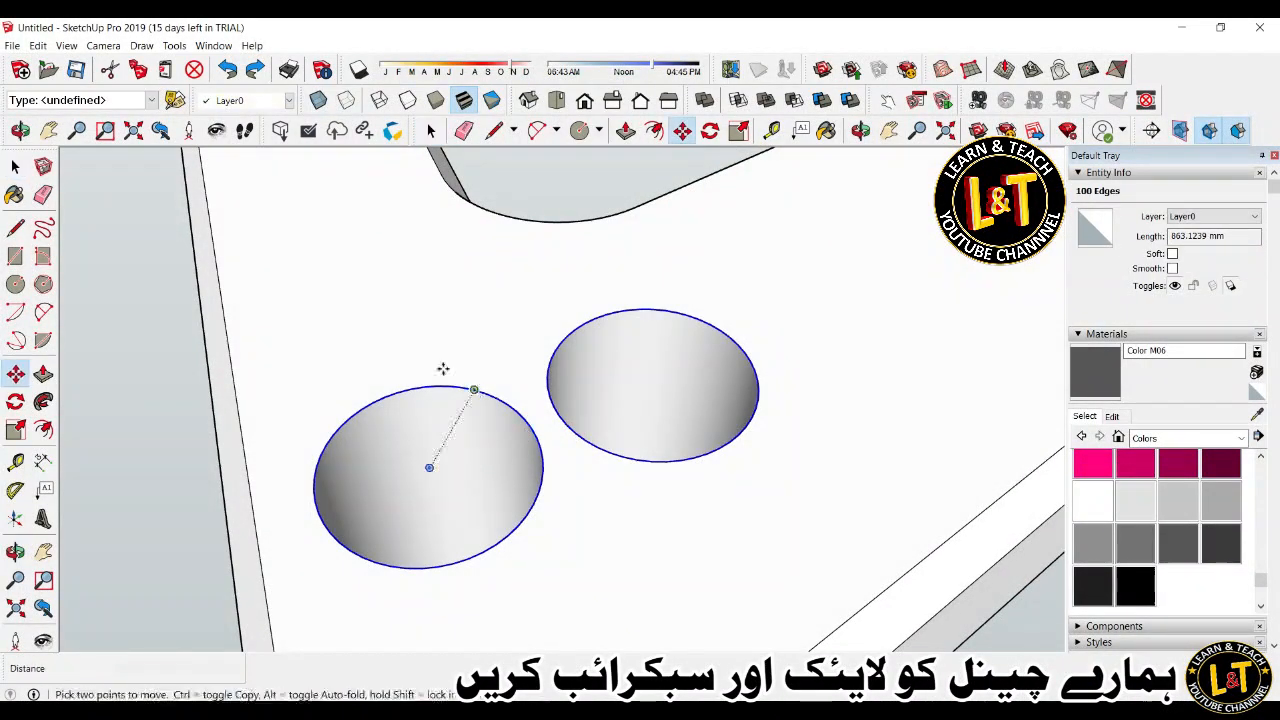
{"action": "left_click", "coordinate": [402, 405]}
{"action": "key", "text": "ctrl"}
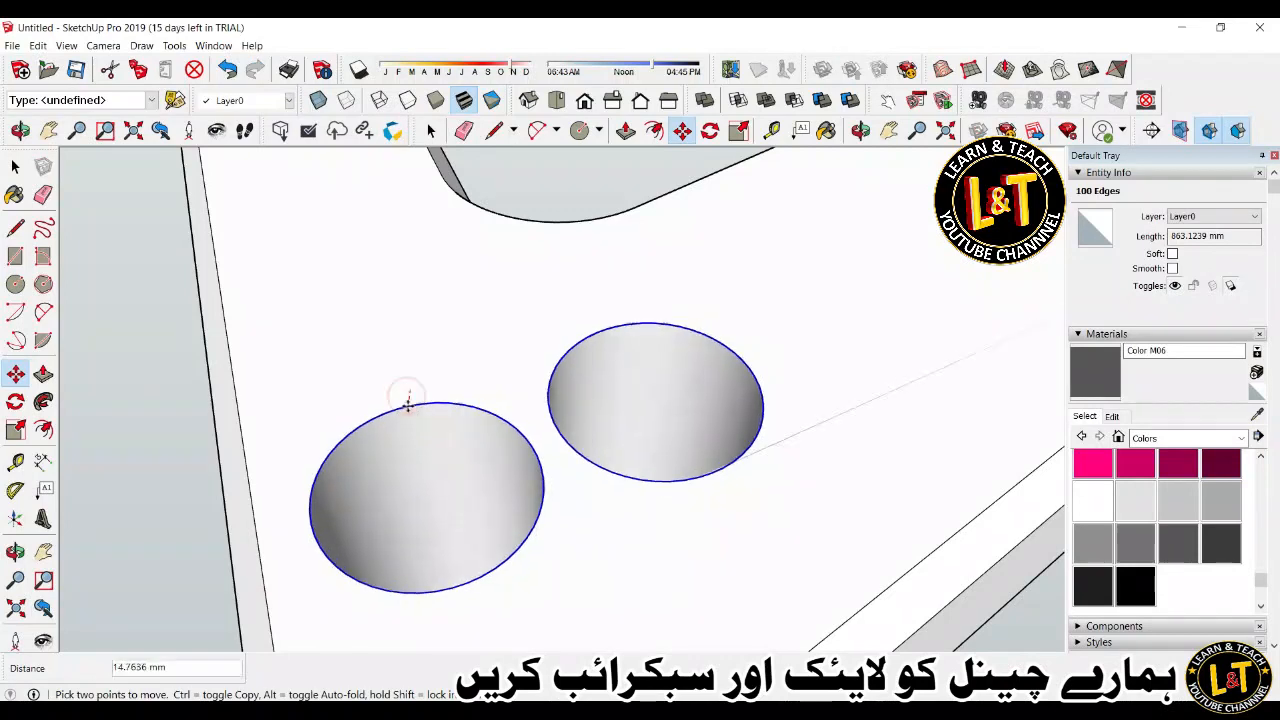
{"action": "left_click", "coordinate": [411, 403]}
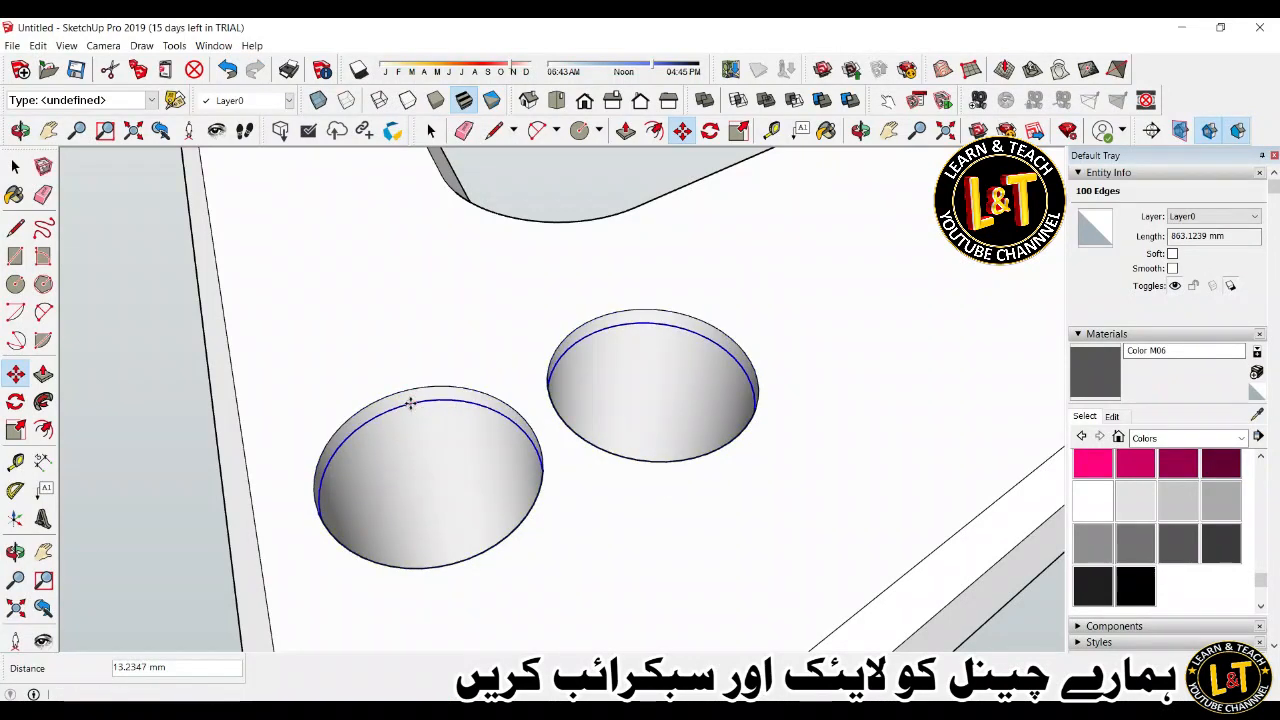
Try to scale the outer rim circles of both corner holes together about their common centre, and undo it.
{"action": "key", "text": "space"}
{"action": "left_click", "coordinate": [416, 392]}
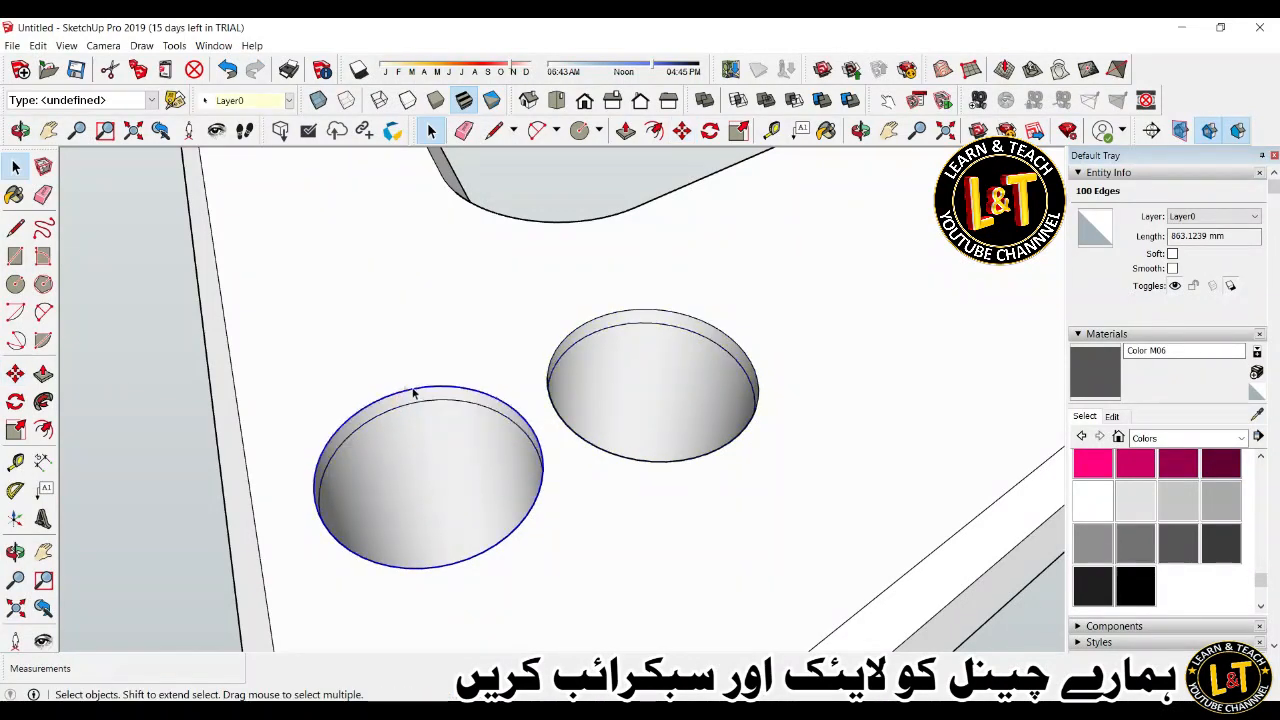
{"action": "left_click", "coordinate": [563, 419], "text": "shift"}
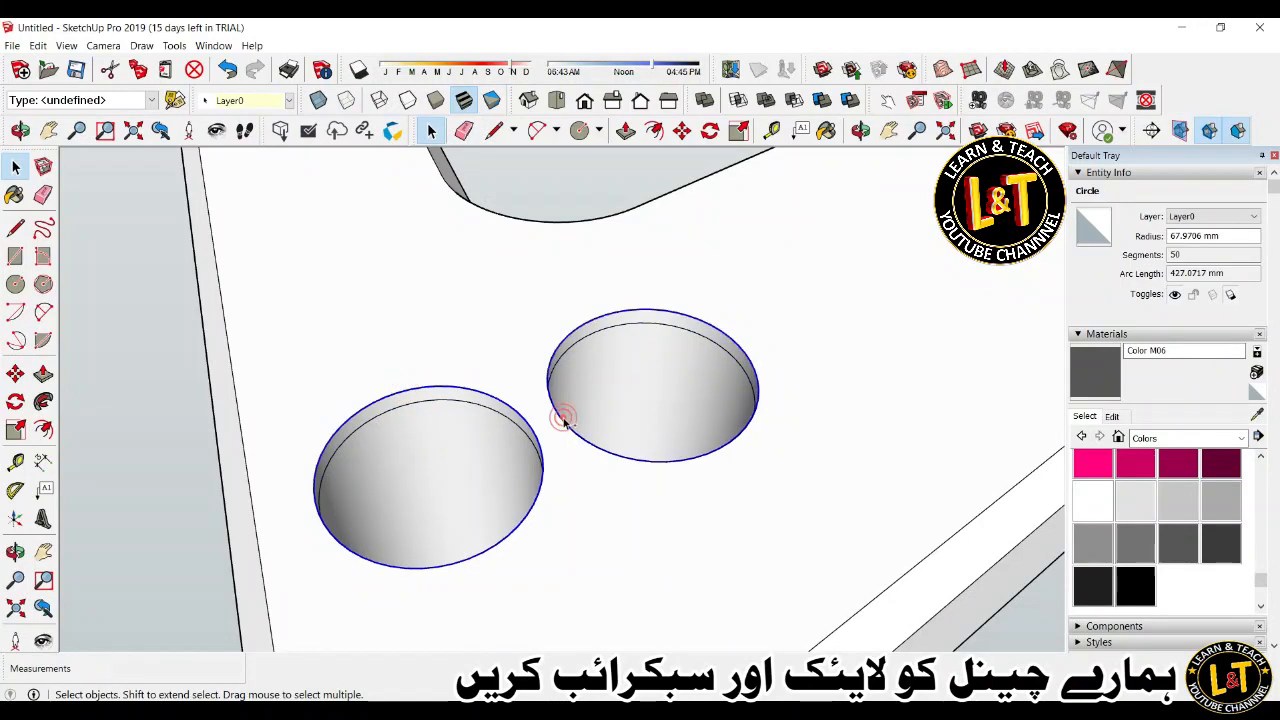
{"action": "left_click", "coordinate": [15, 429]}
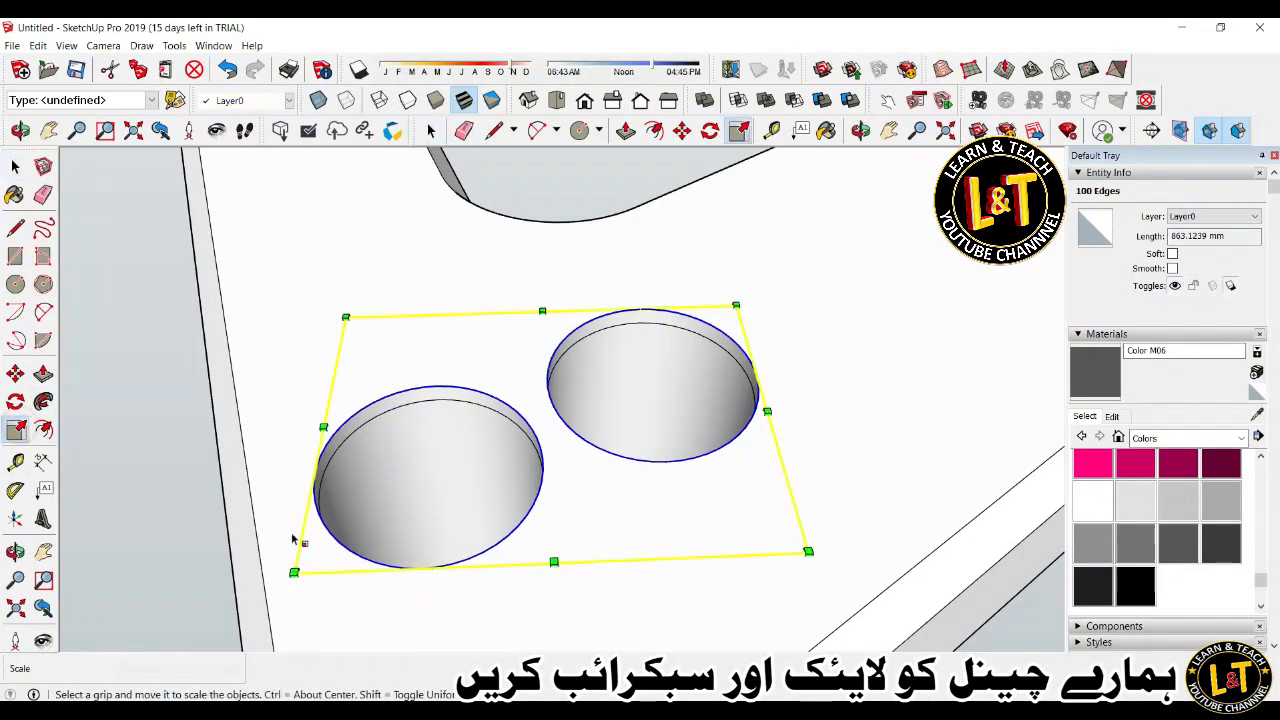
{"action": "mouse_move", "coordinate": [289, 574]}
{"action": "left_mouse_down", "text": "ctrl"}
{"action": "mouse_move", "coordinate": [268, 570]}
{"action": "mouse_move", "coordinate": [275, 581]}
{"action": "left_mouse_up", "text": "ctrl"}
{"action": "key", "text": "ctrl+z"}
{"action": "key", "text": "space"}
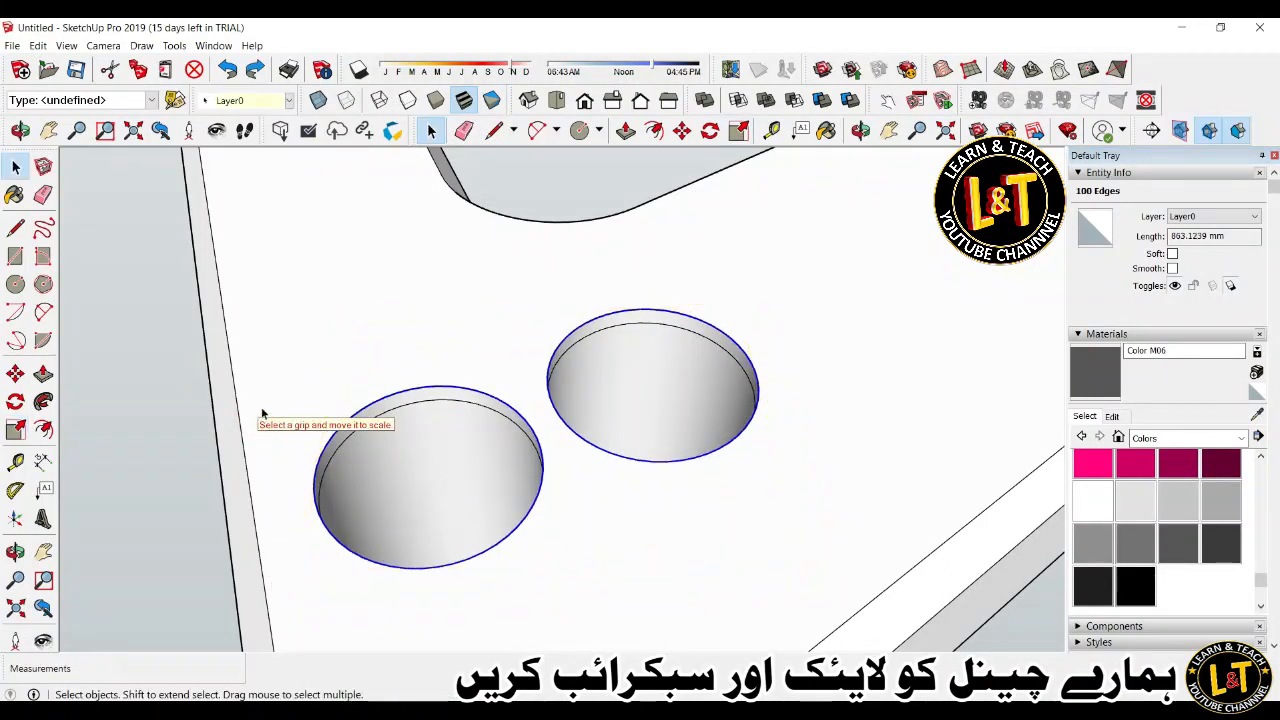
Scale only the outer rim circle of the hole nearest the chamfered corner by 1.06 about its centre.
{"action": "left_click", "coordinate": [260, 408]}
{"action": "left_click", "coordinate": [315, 470]}
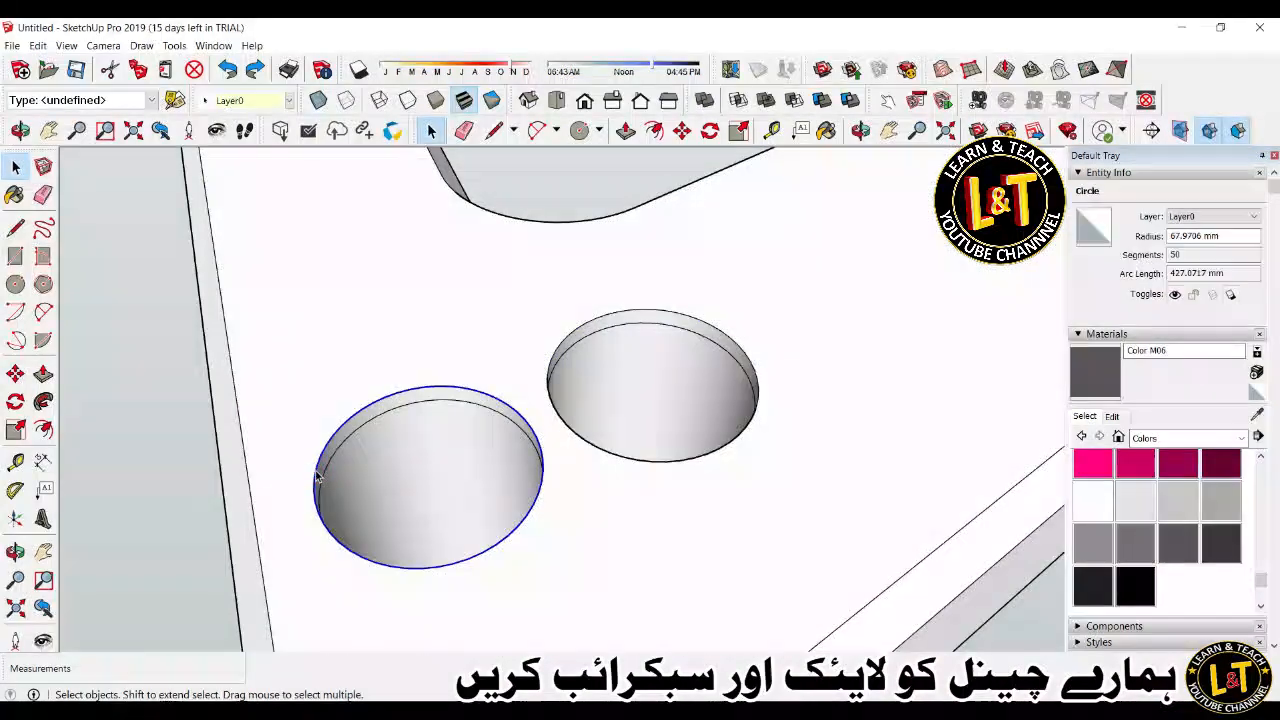
{"action": "key", "text": "s"}
{"action": "left_click_drag", "start_coordinate": [294, 569], "coordinate": [285, 579], "text": "ctrl"}
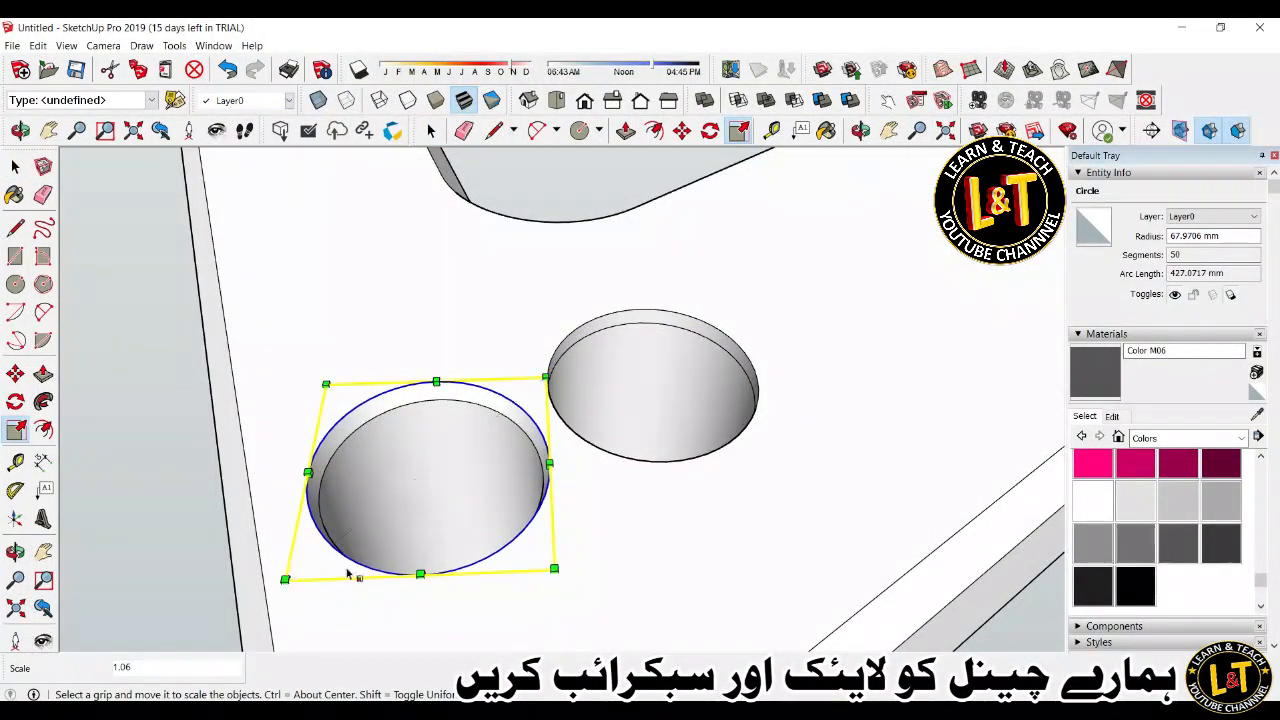
{"action": "left_click", "coordinate": [621, 457]}
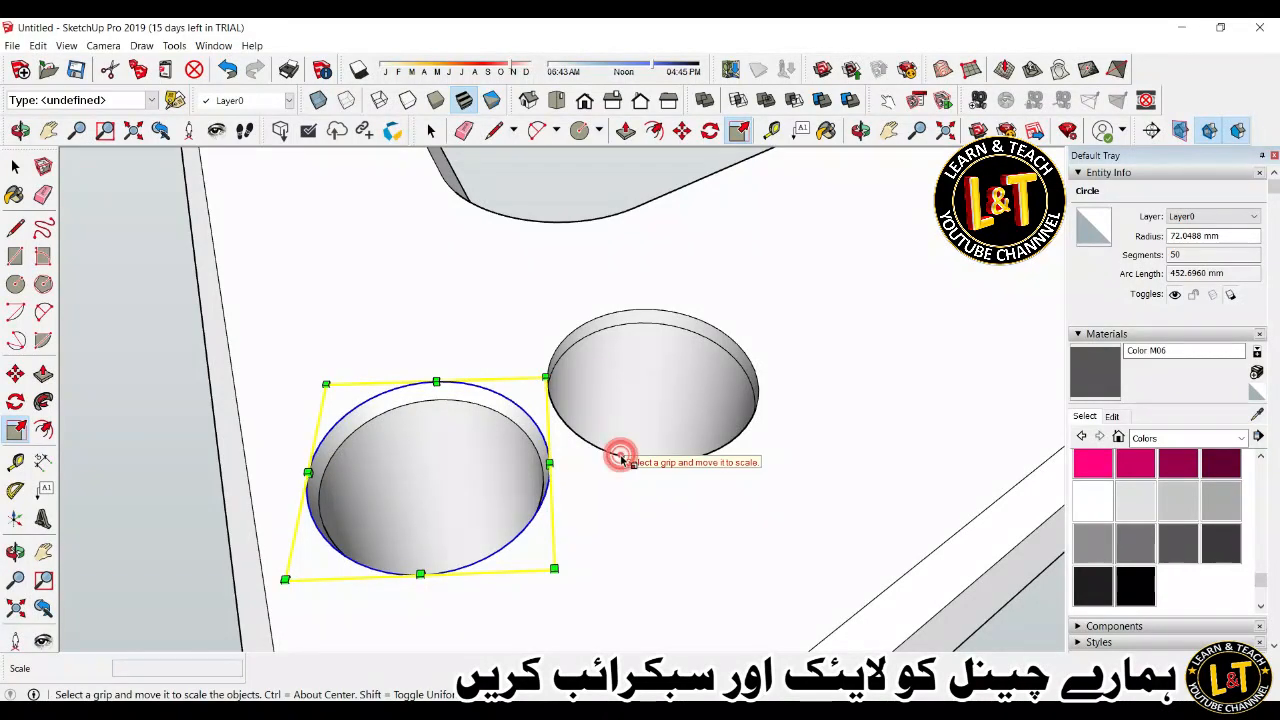
{"action": "left_click", "coordinate": [619, 459]}
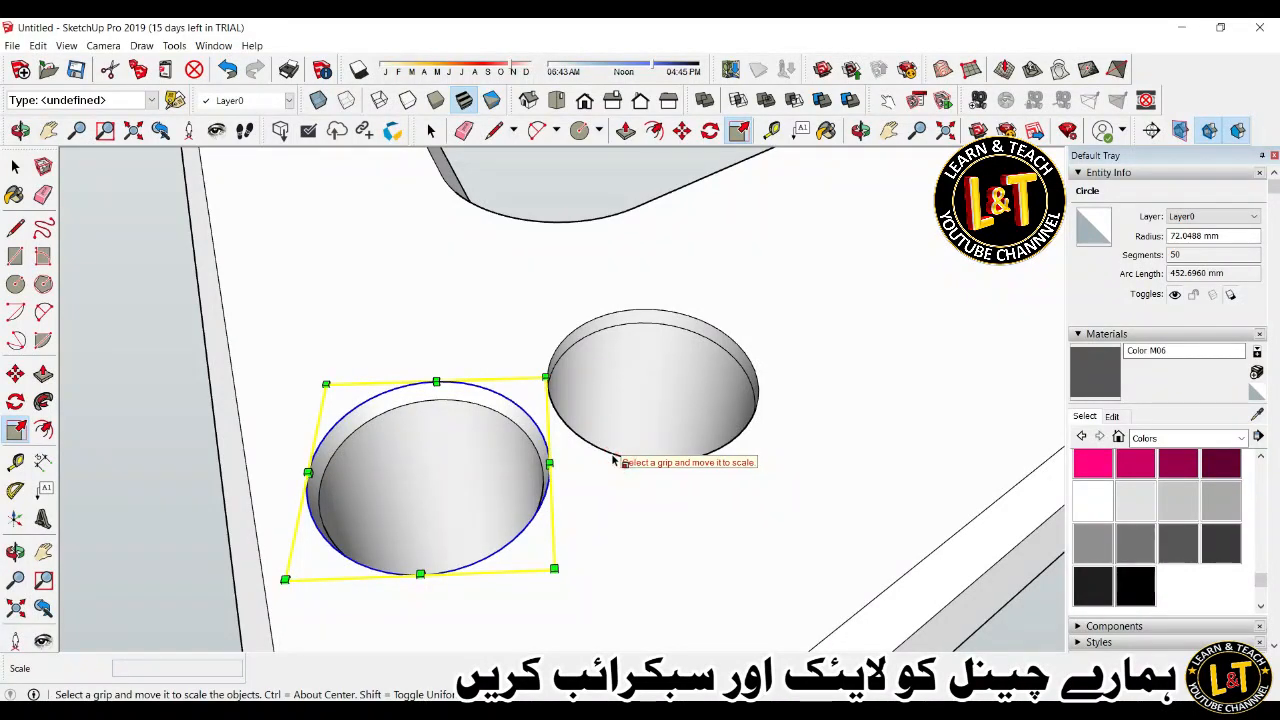
{"action": "left_click", "coordinate": [15, 166]}
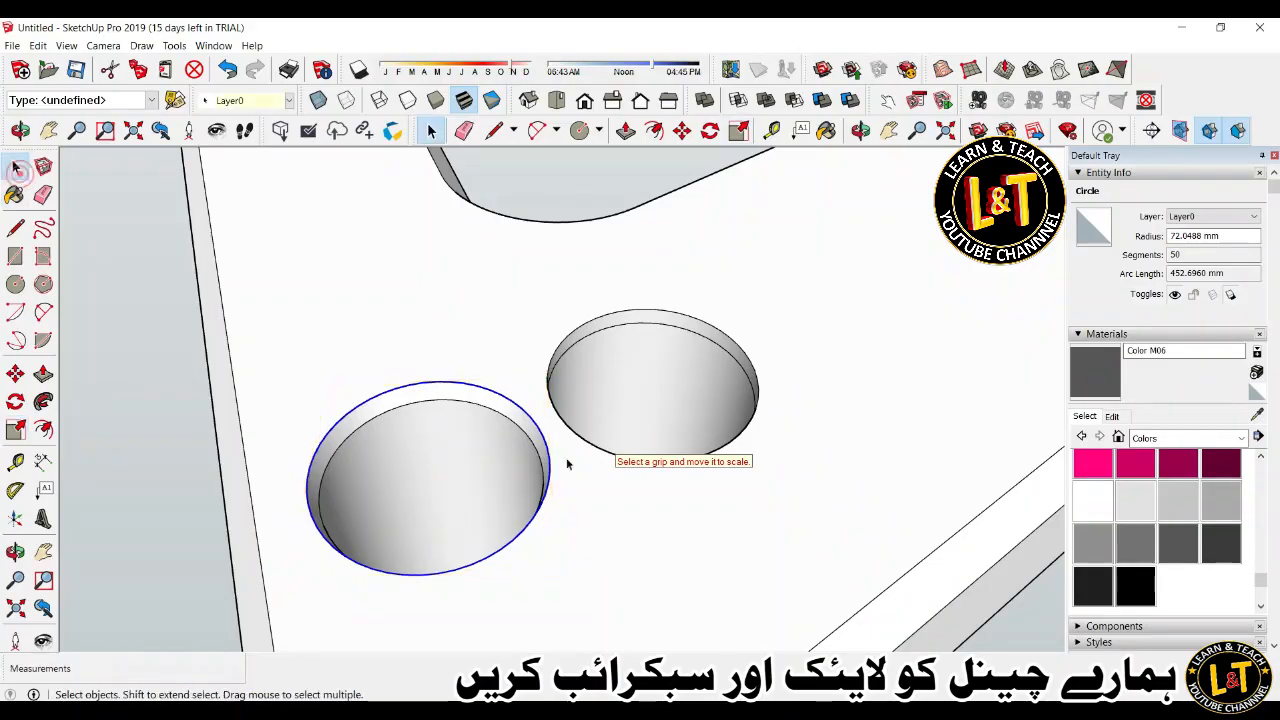
Scale the outer rim circle of the other corner hole by about 1.06 about its centre.
{"action": "left_click", "coordinate": [698, 483]}
{"action": "left_click", "coordinate": [628, 460]}
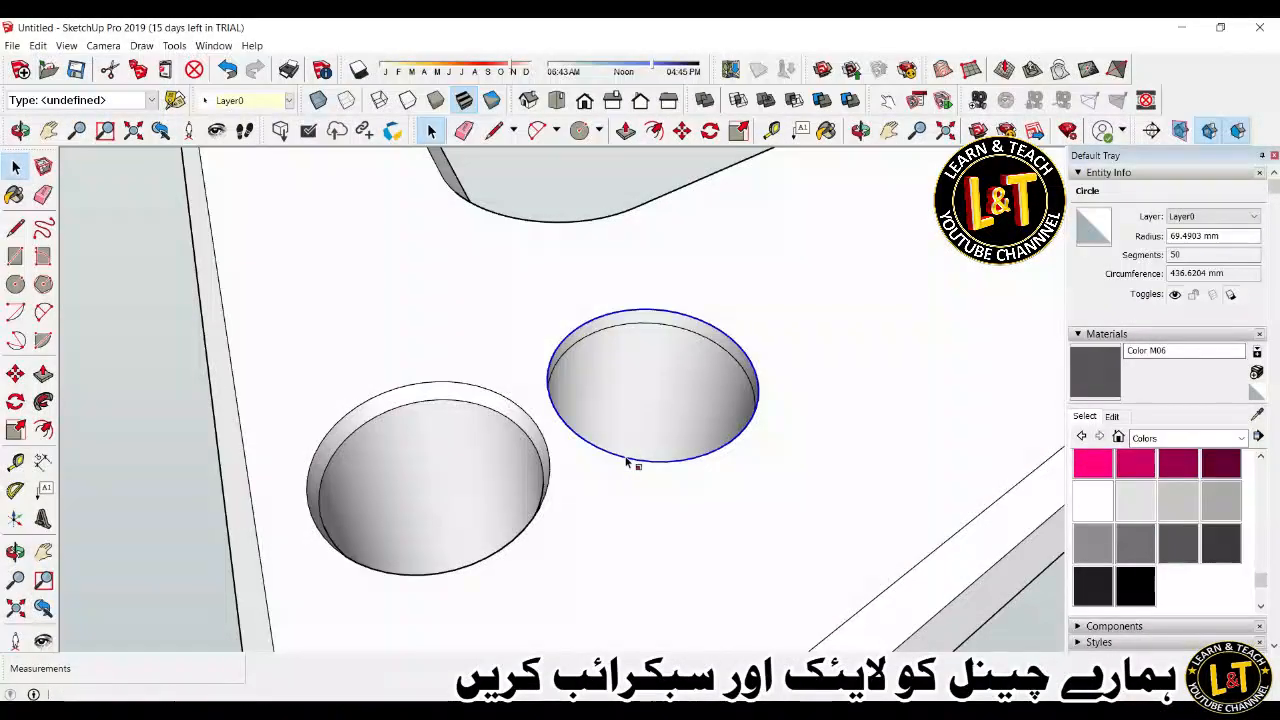
{"action": "key", "text": "s"}
{"action": "left_click_drag", "start_coordinate": [551, 465], "coordinate": [546, 473], "text": "ctrl"}
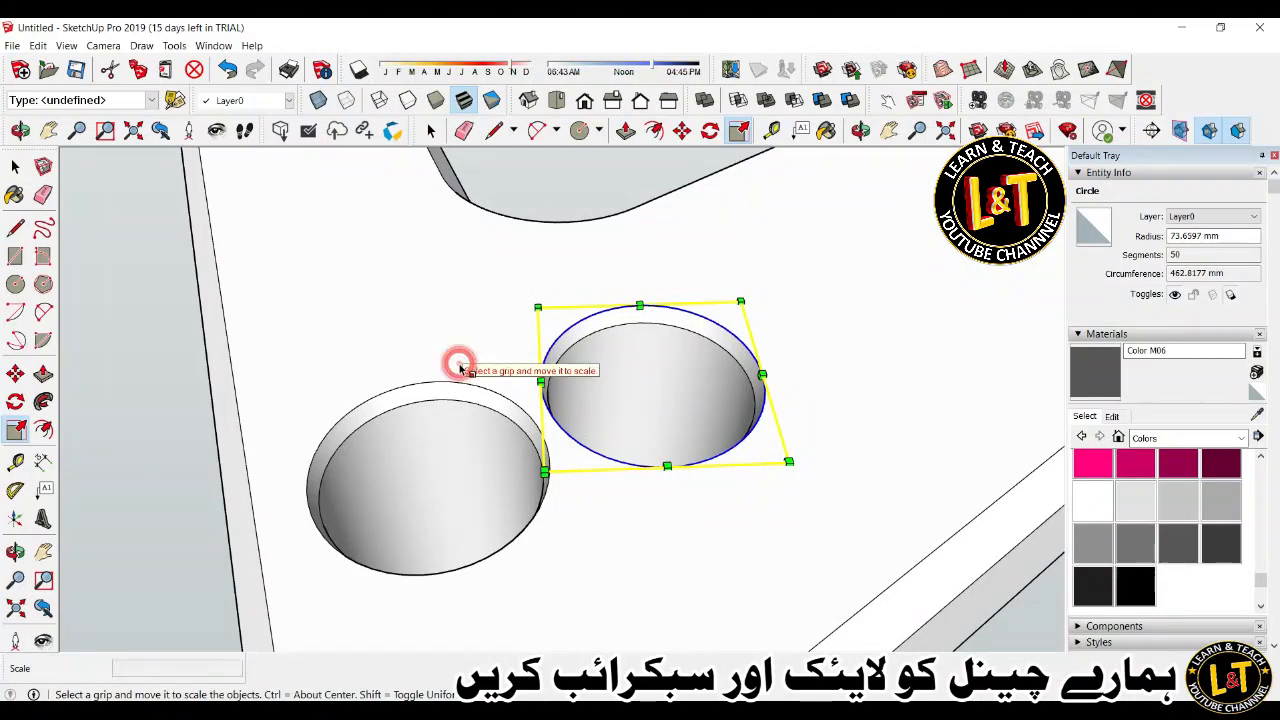
{"action": "key", "text": "space"}
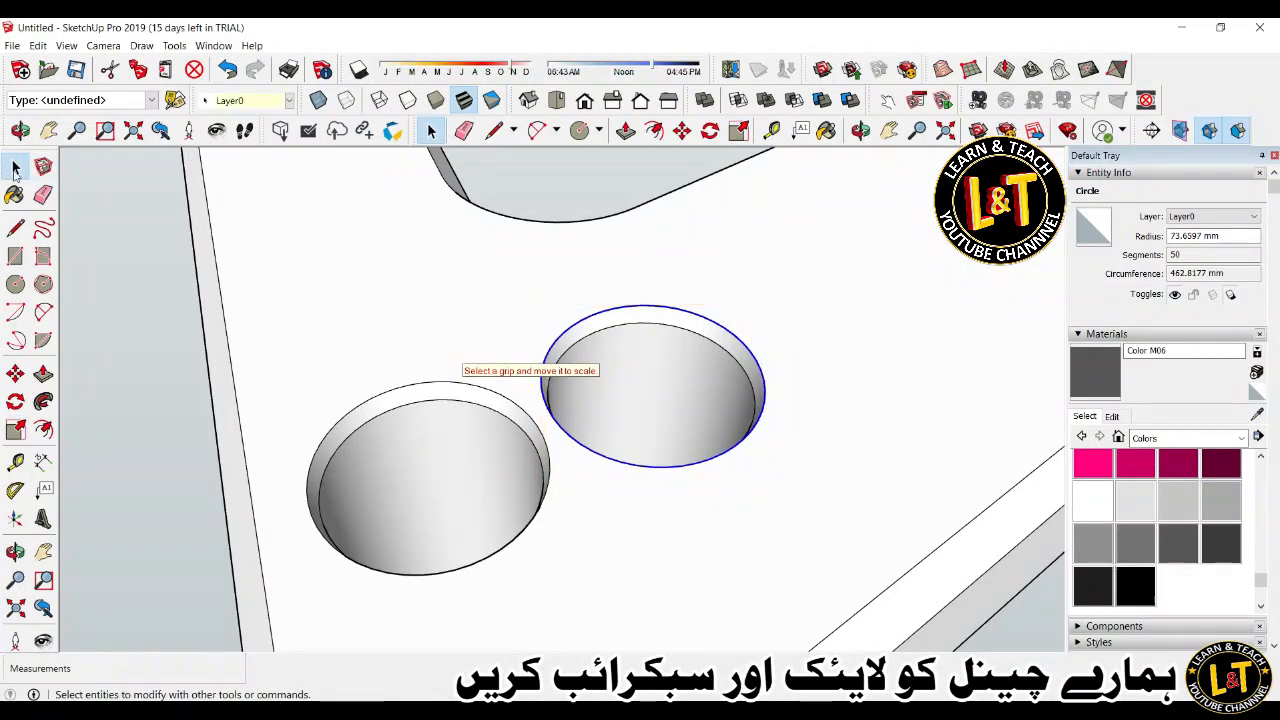
{"action": "left_click", "coordinate": [415, 298]}
Copy the rim circle of the large hole at the rounded end about 12 mm down into the hole.
{"action": "scroll", "coordinate": [491, 459], "scroll_direction": "down", "scroll_amount": 2}
{"action": "middle_click_drag", "start_coordinate": [571, 549], "coordinate": [548, 456]}
{"action": "scroll", "coordinate": [548, 393], "scroll_direction": "down", "scroll_amount": 2}
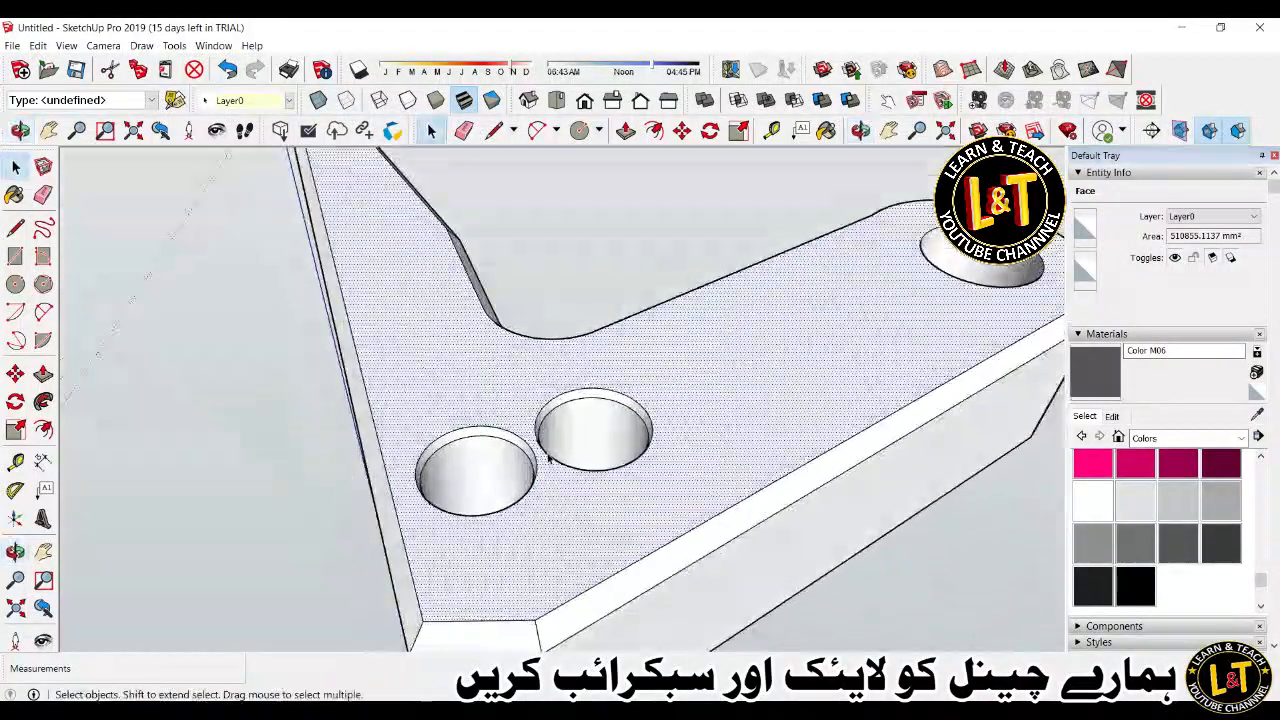
{"action": "scroll", "coordinate": [548, 456], "scroll_direction": "down", "scroll_amount": 3}
{"action": "scroll", "coordinate": [806, 333], "scroll_direction": "up", "scroll_amount": 5}
{"action": "left_click", "coordinate": [806, 331]}
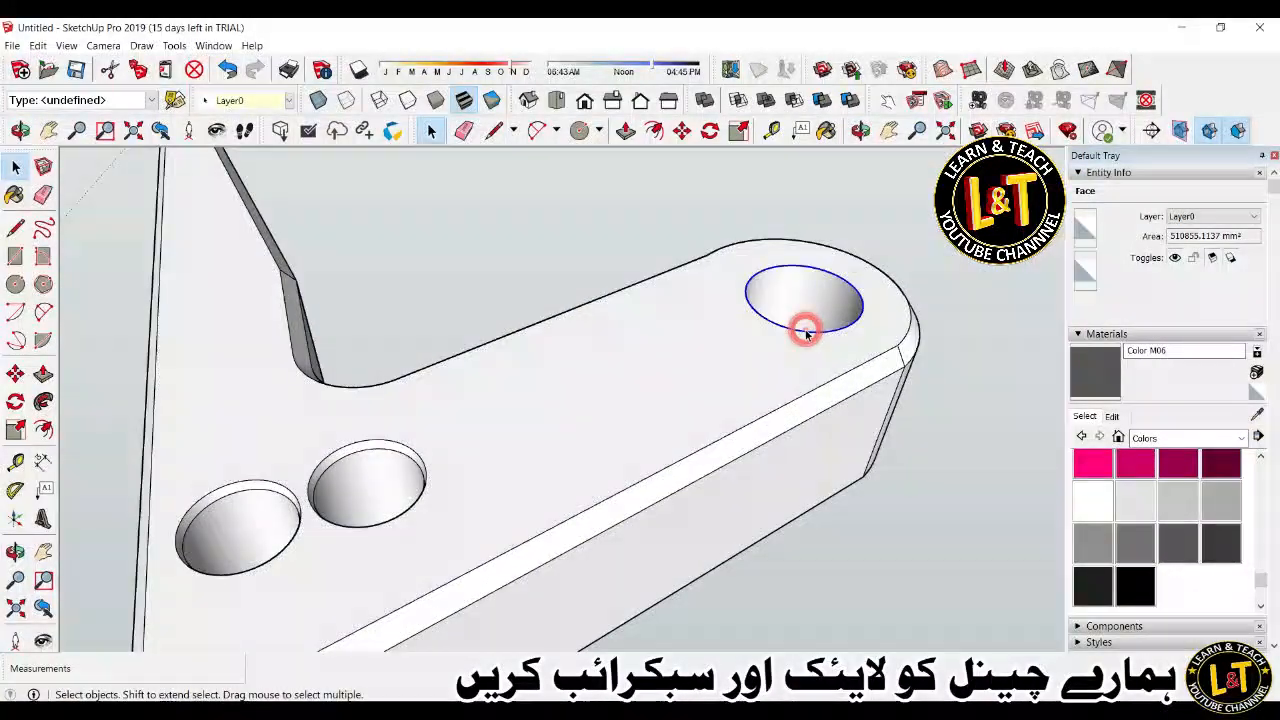
{"action": "scroll", "coordinate": [806, 330], "scroll_direction": "up", "scroll_amount": 3}
{"action": "key", "text": "m"}
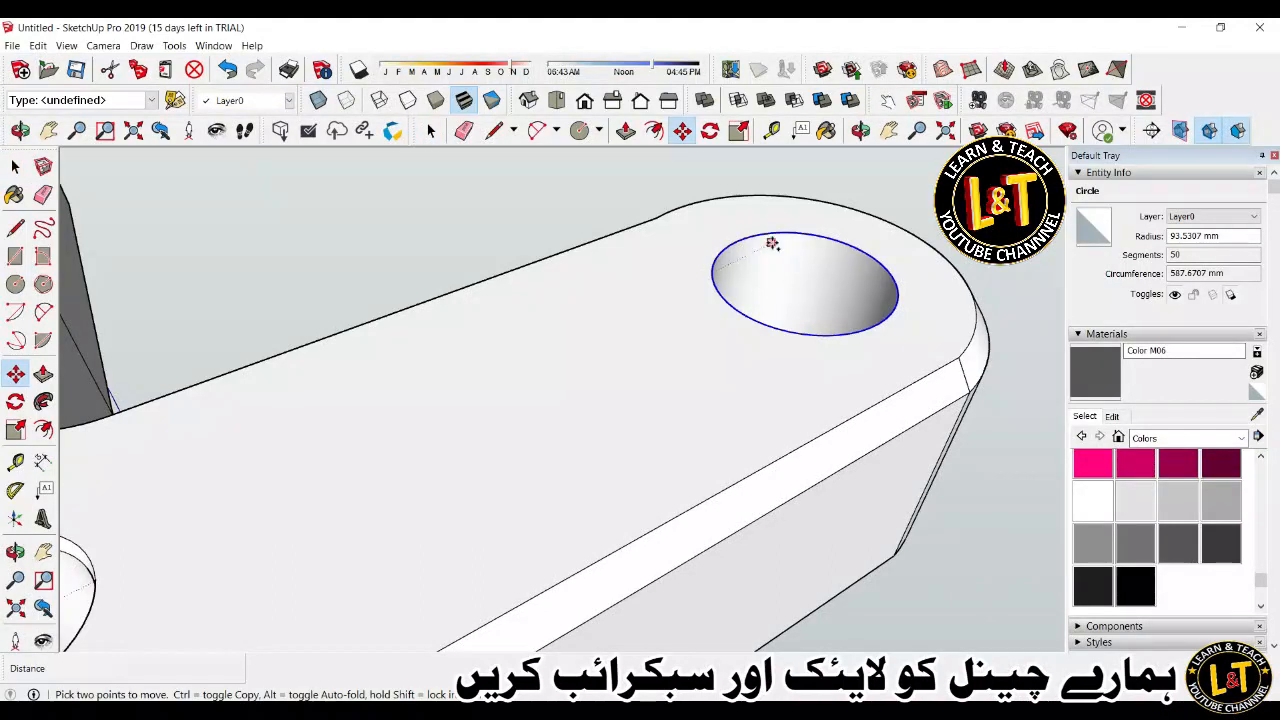
{"action": "key", "text": "ctrl"}
{"action": "left_click", "coordinate": [763, 236]}
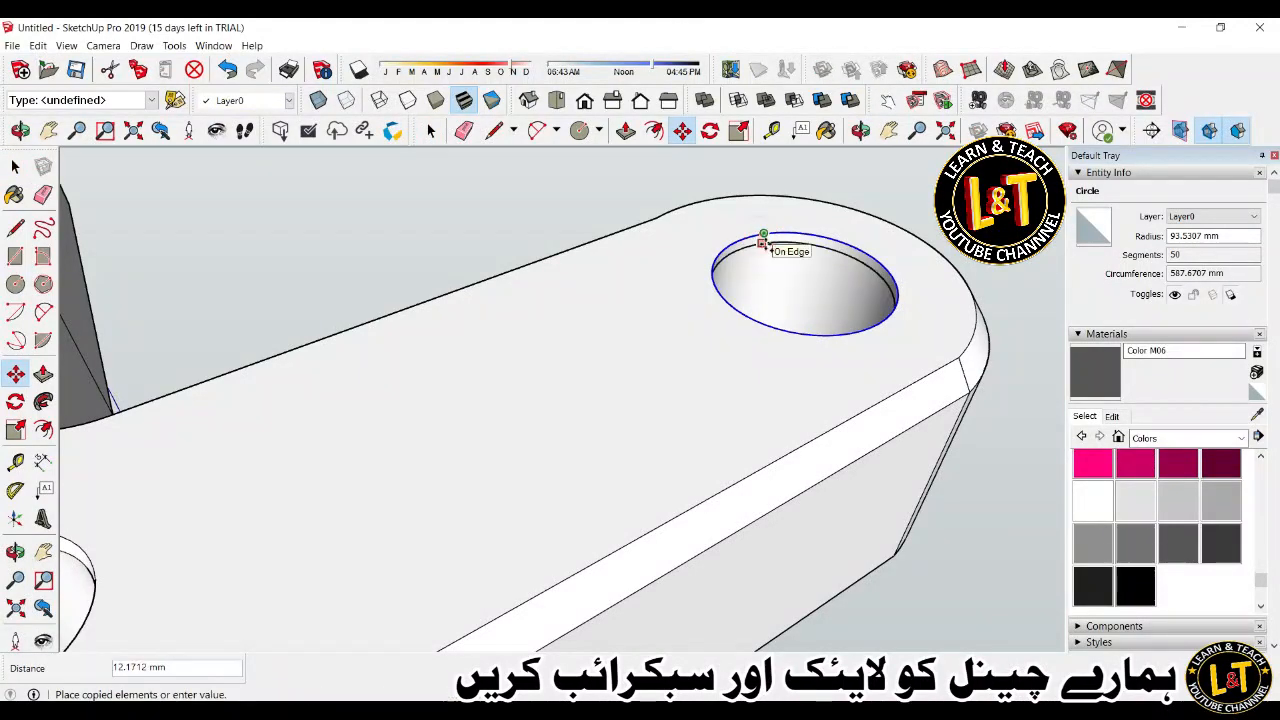
{"action": "key", "text": "Escape"}
{"action": "key", "text": "space"}
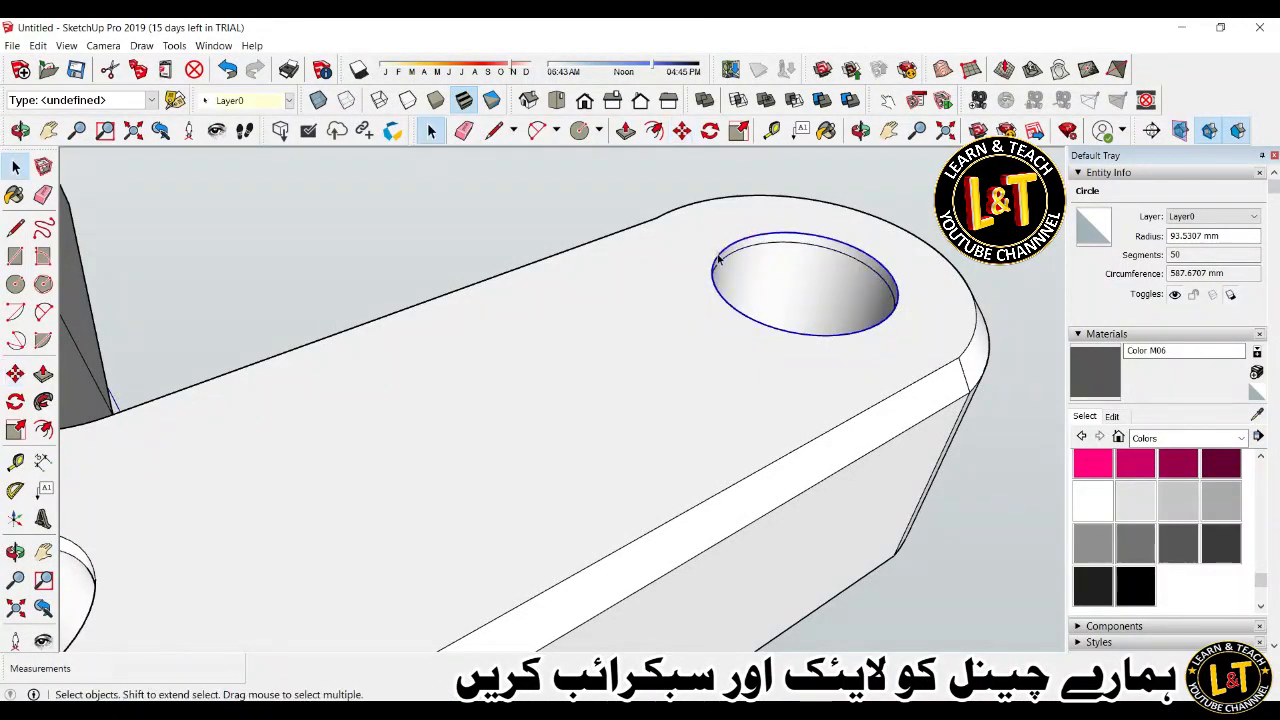
Scale the outer rim circle of the large hole by 1.12 about its centre.
{"action": "key", "text": "s"}
{"action": "left_click_drag", "start_coordinate": [728, 336], "coordinate": [717, 344], "text": "ctrl"}
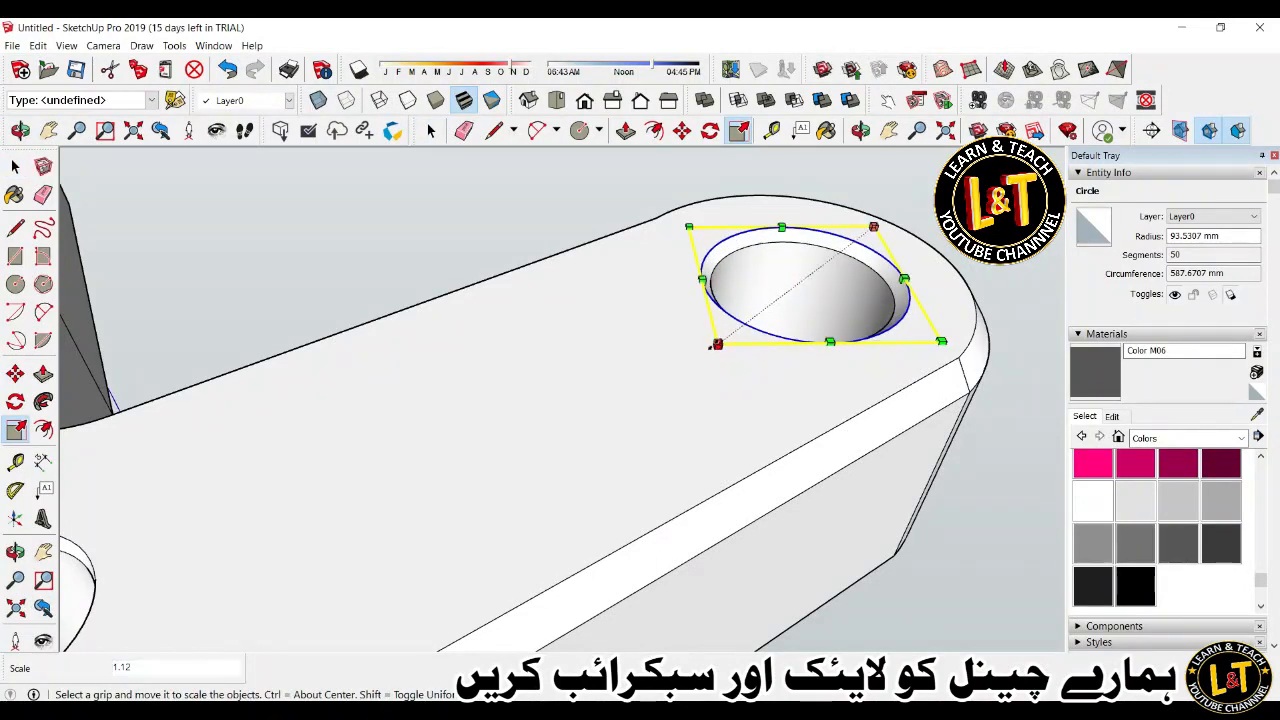
{"action": "key", "text": "space"}
{"action": "left_click", "coordinate": [548, 222]}
{"action": "scroll", "coordinate": [548, 223], "scroll_direction": "down", "scroll_amount": 3}
{"action": "scroll", "coordinate": [701, 343], "scroll_direction": "down", "scroll_amount": 3}
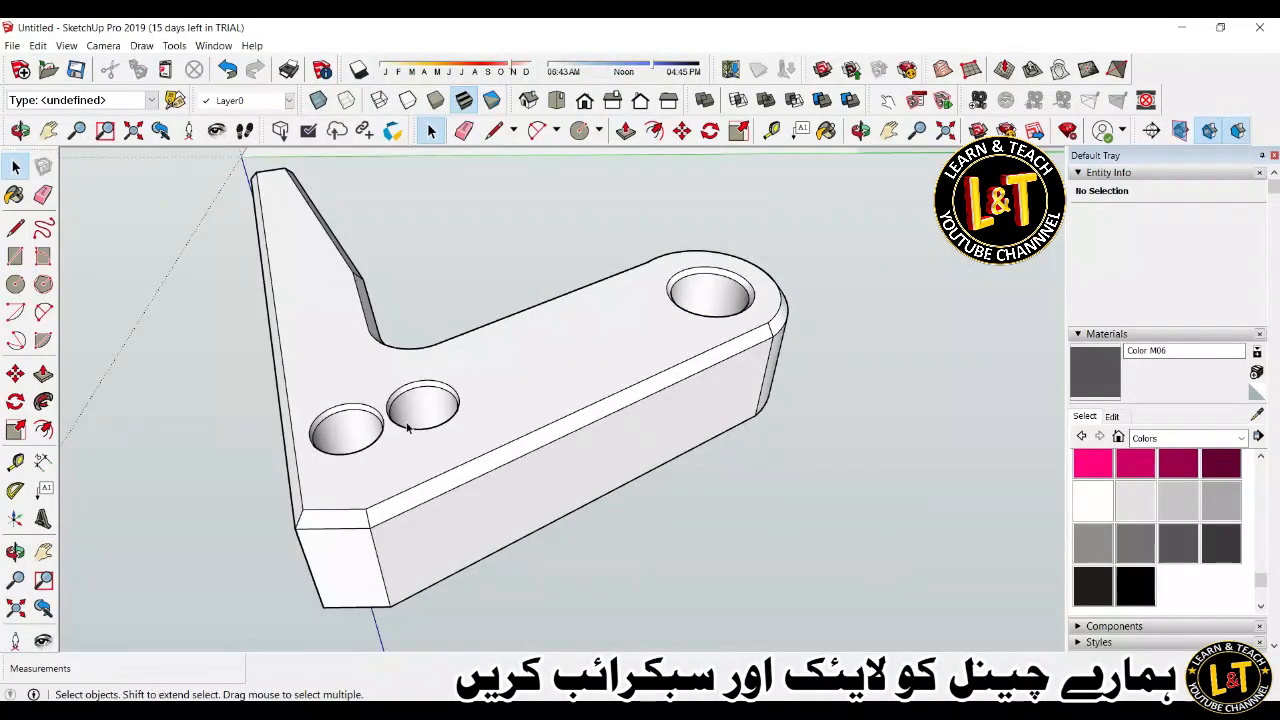
Examine the chamfered rims of all three holes from both sides and compare the bracket with the reference image.
{"action": "middle_click_drag", "start_coordinate": [437, 420], "coordinate": [429, 543]}
{"action": "scroll", "coordinate": [437, 509], "scroll_direction": "down", "scroll_amount": 2}
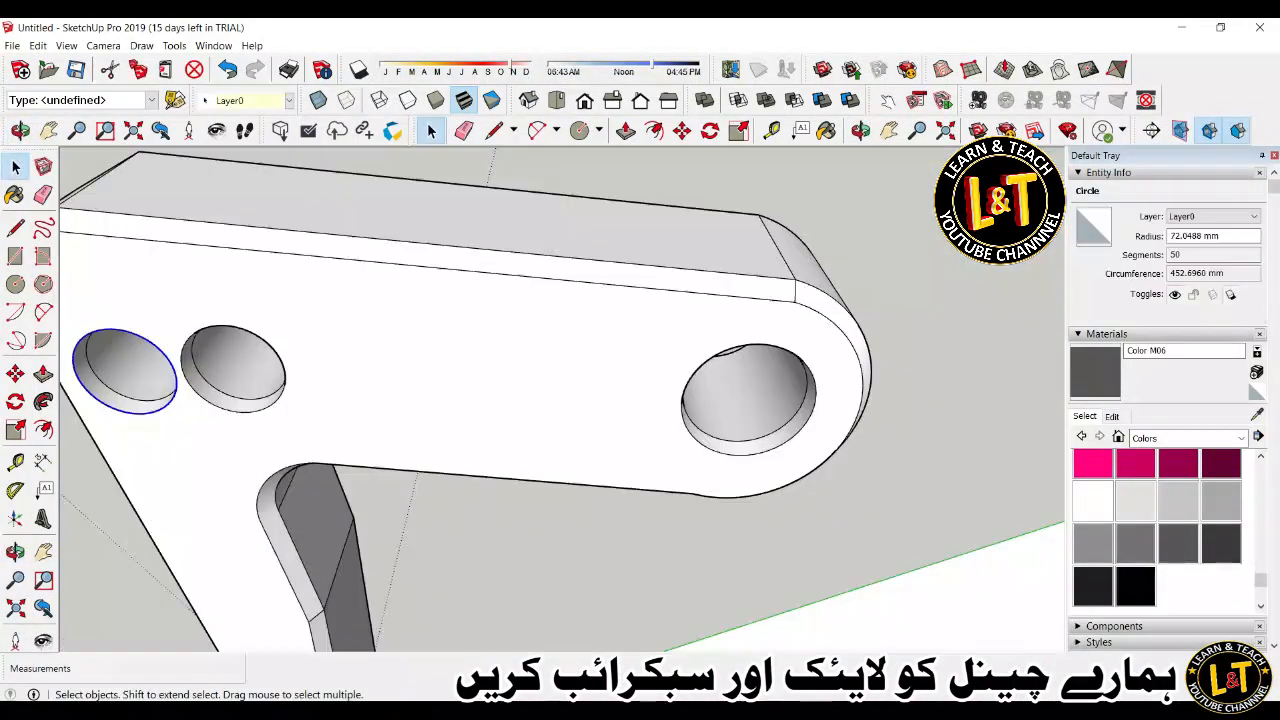
{"action": "mouse_move", "coordinate": [761, 710]}
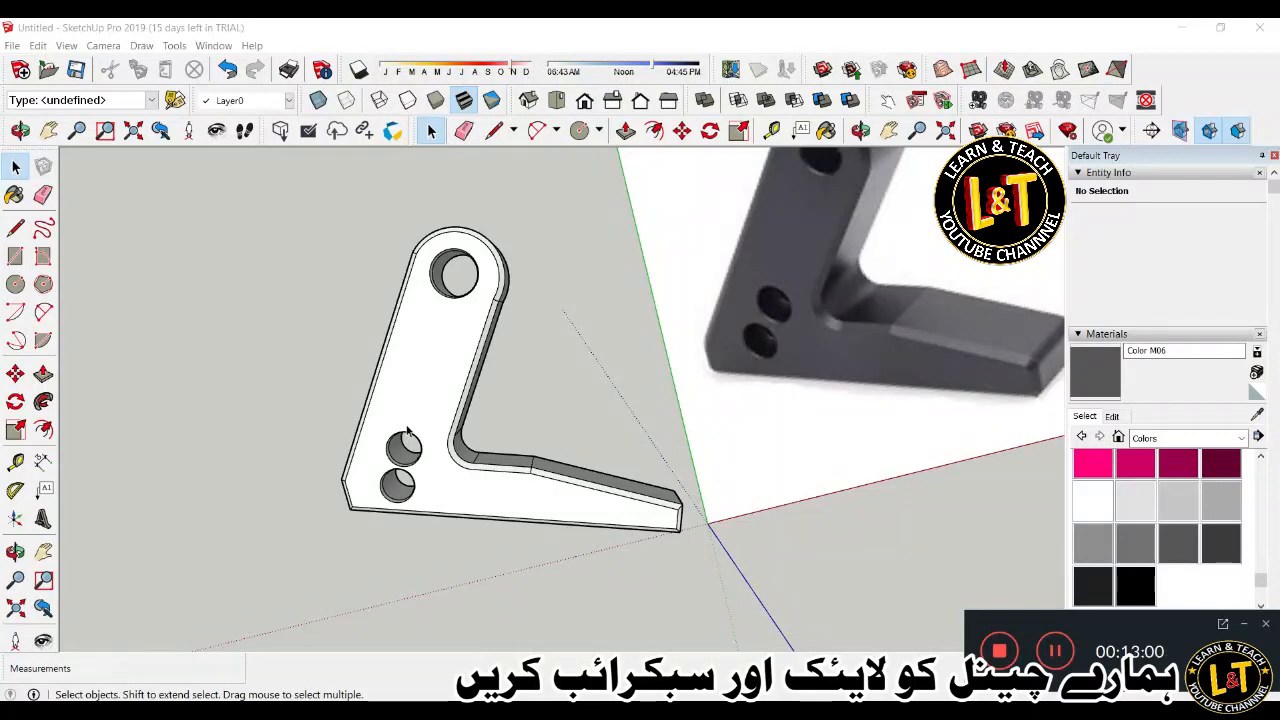
{"action": "scroll", "coordinate": [415, 420], "scroll_direction": "up", "scroll_amount": 3}
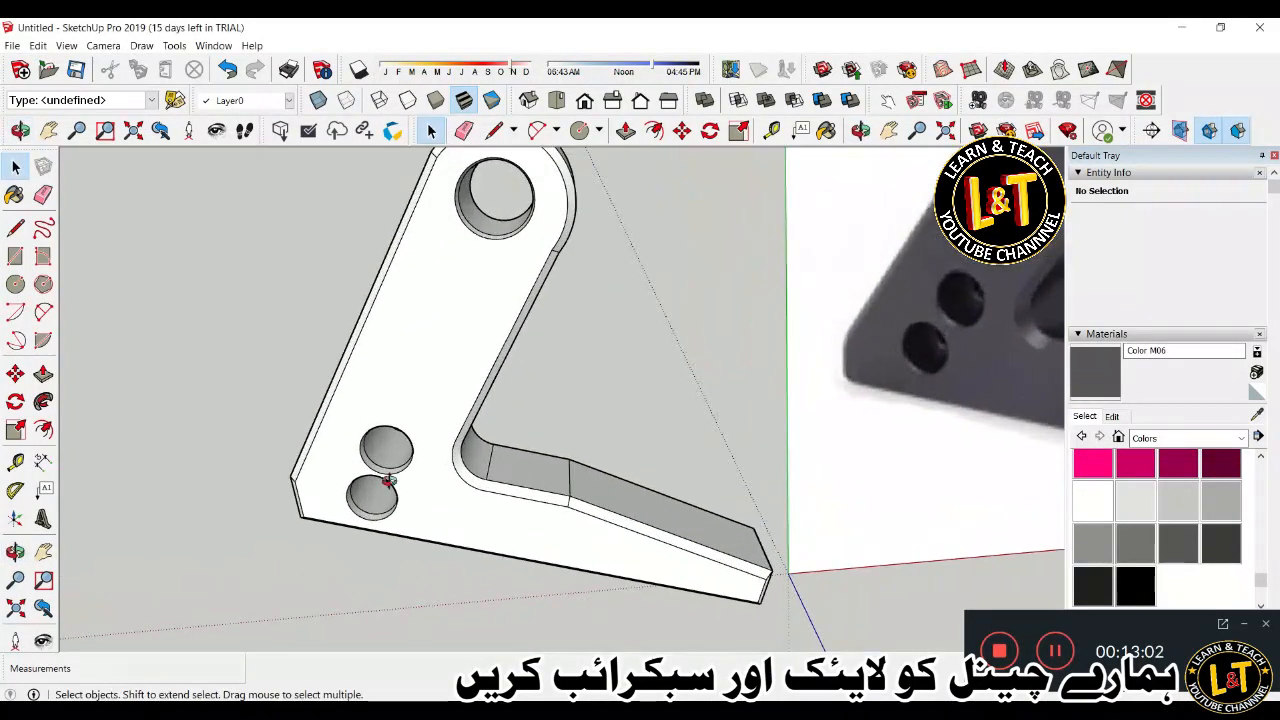
{"action": "scroll", "coordinate": [393, 490], "scroll_direction": "up", "scroll_amount": 5}
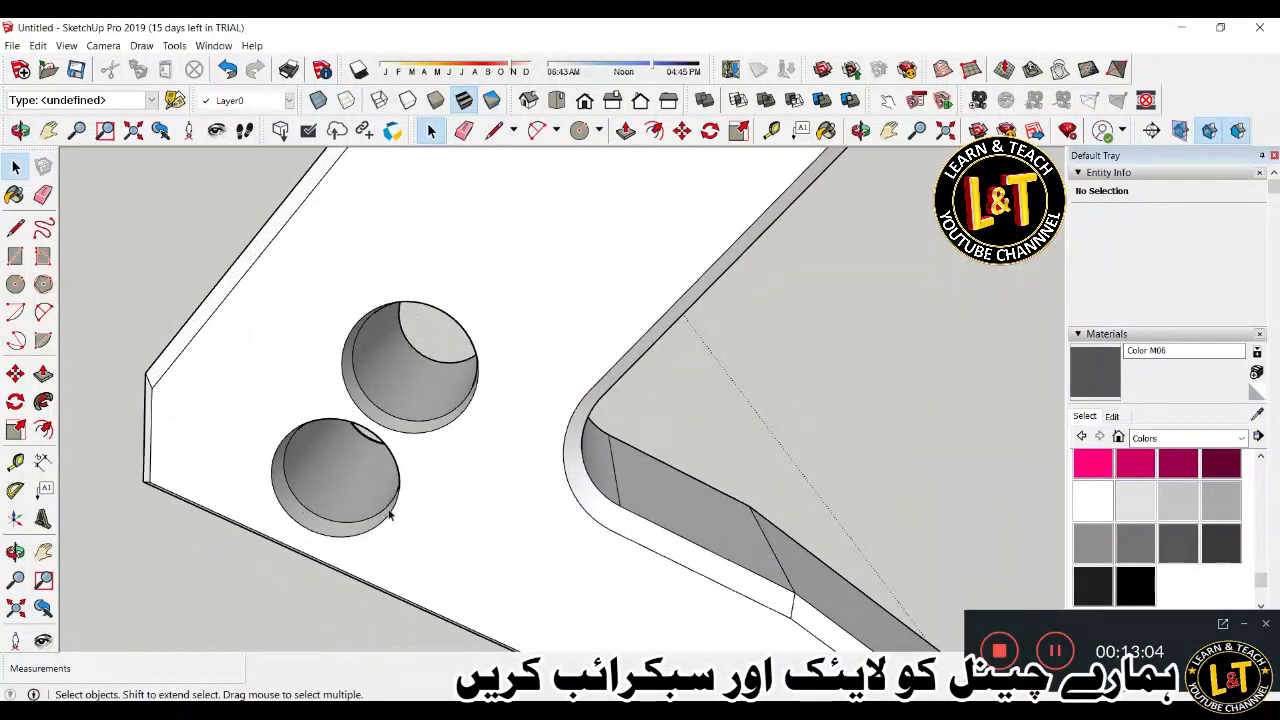
{"action": "scroll", "coordinate": [395, 515], "scroll_direction": "down", "scroll_amount": 6}
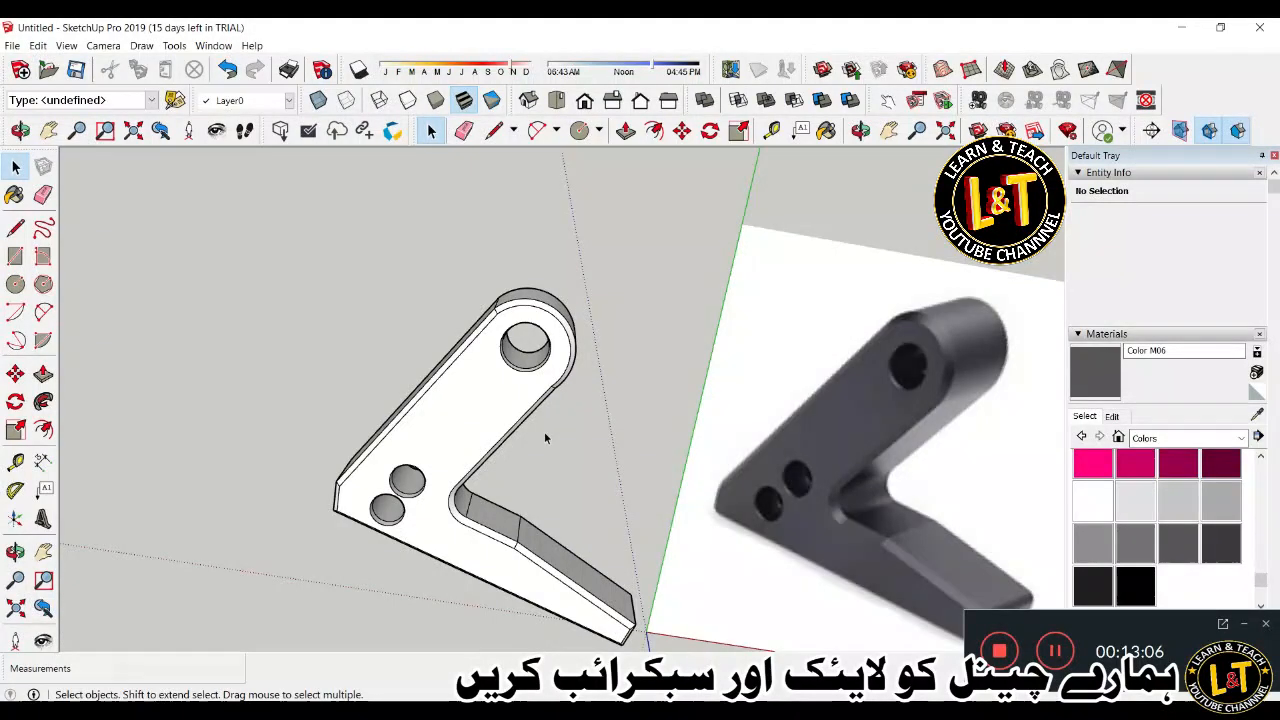
{"action": "scroll", "coordinate": [533, 412], "scroll_direction": "up", "scroll_amount": 2}
{"action": "scroll", "coordinate": [523, 392], "scroll_direction": "down", "scroll_amount": 3}
{"action": "middle_click_drag", "start_coordinate": [449, 503], "coordinate": [508, 540]}
{"action": "scroll", "coordinate": [521, 397], "scroll_direction": "down", "scroll_amount": 2}
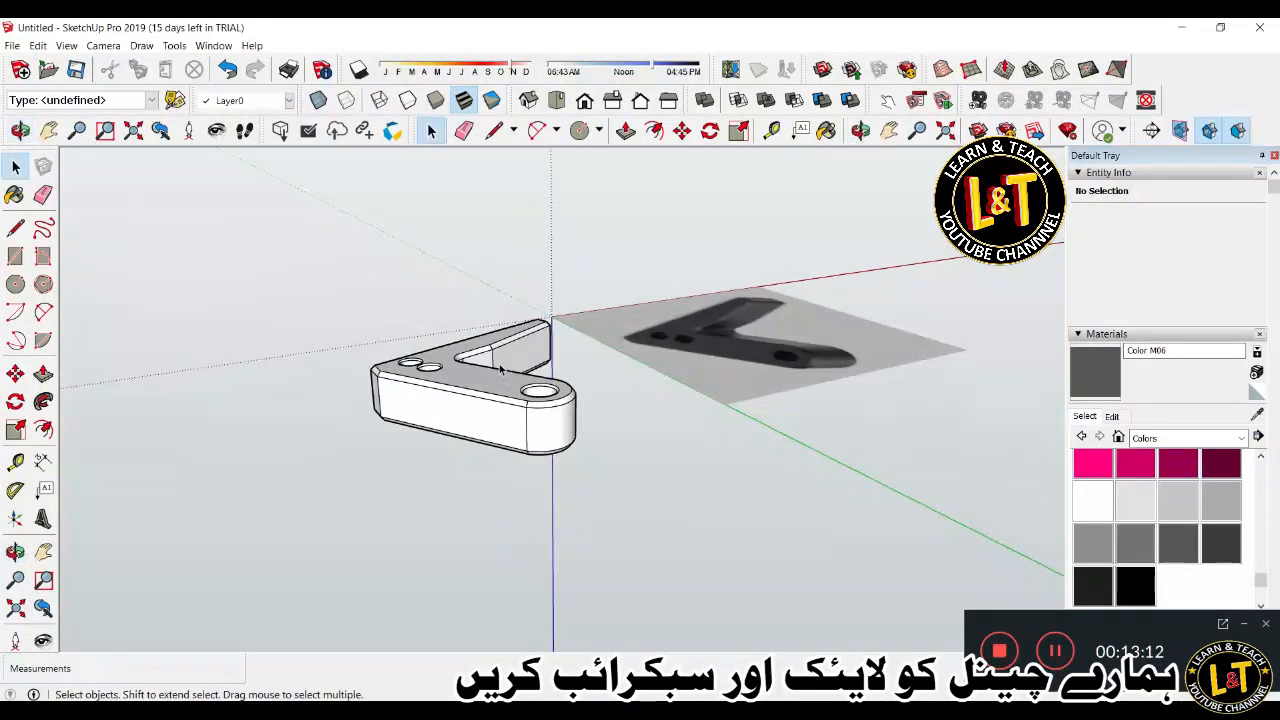
{"action": "scroll", "coordinate": [502, 370], "scroll_direction": "up", "scroll_amount": 3}
{"action": "middle_click_drag", "start_coordinate": [429, 437], "coordinate": [414, 523]}
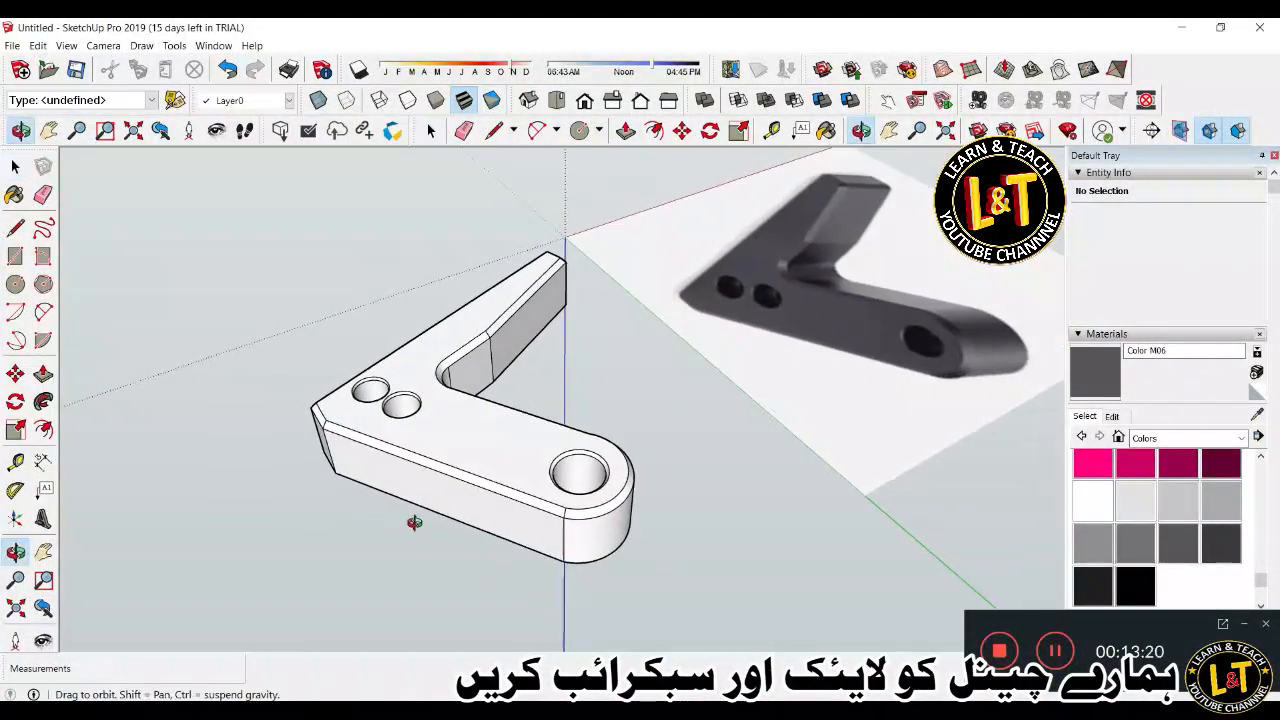
{"action": "scroll", "coordinate": [574, 340], "scroll_direction": "up", "scroll_amount": 3}
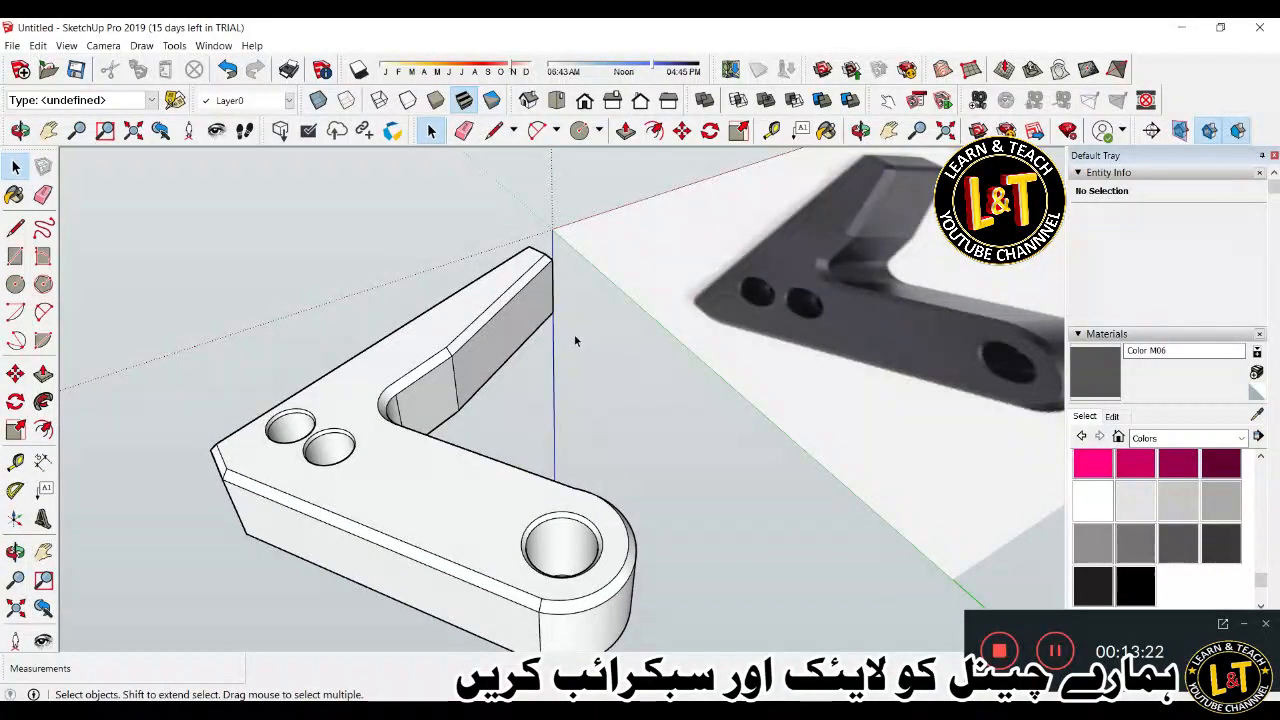
Paint the whole bracket with the dark grey material Color M07.
{"action": "middle_click_drag", "start_coordinate": [574, 340], "coordinate": [460, 443]}
{"action": "key", "text": "b"}
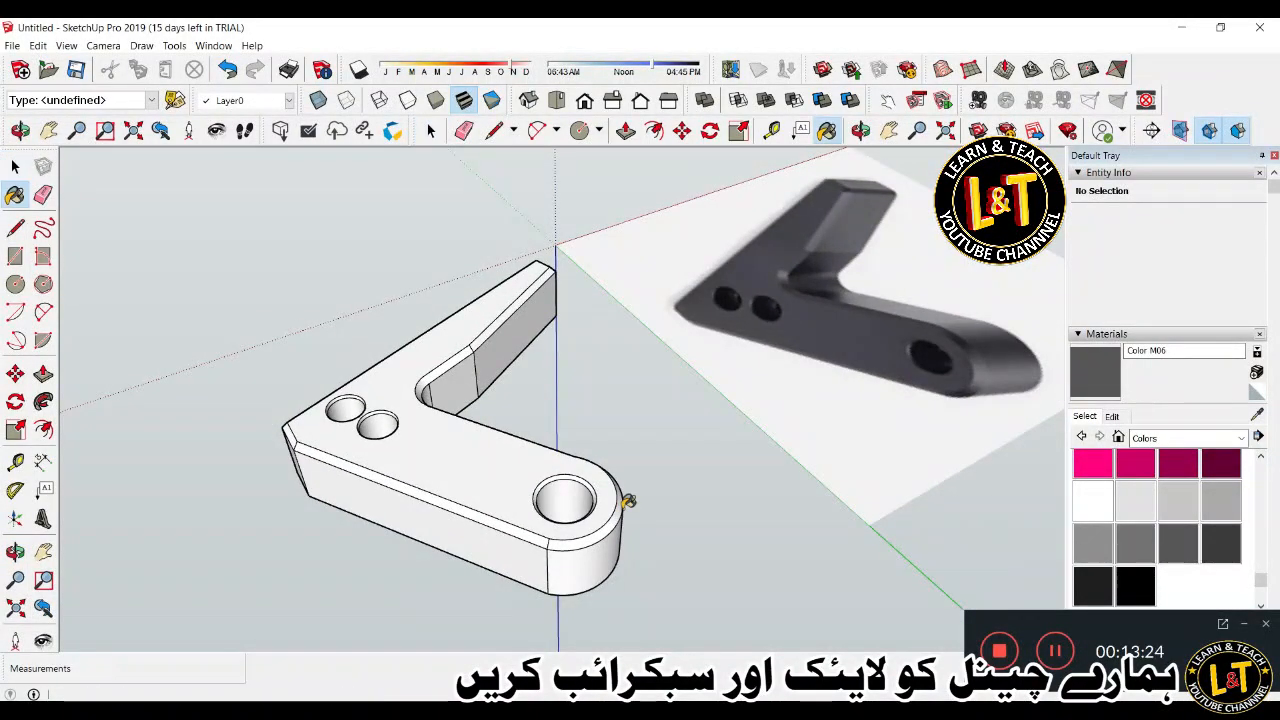
{"action": "left_click", "coordinate": [1212, 552]}
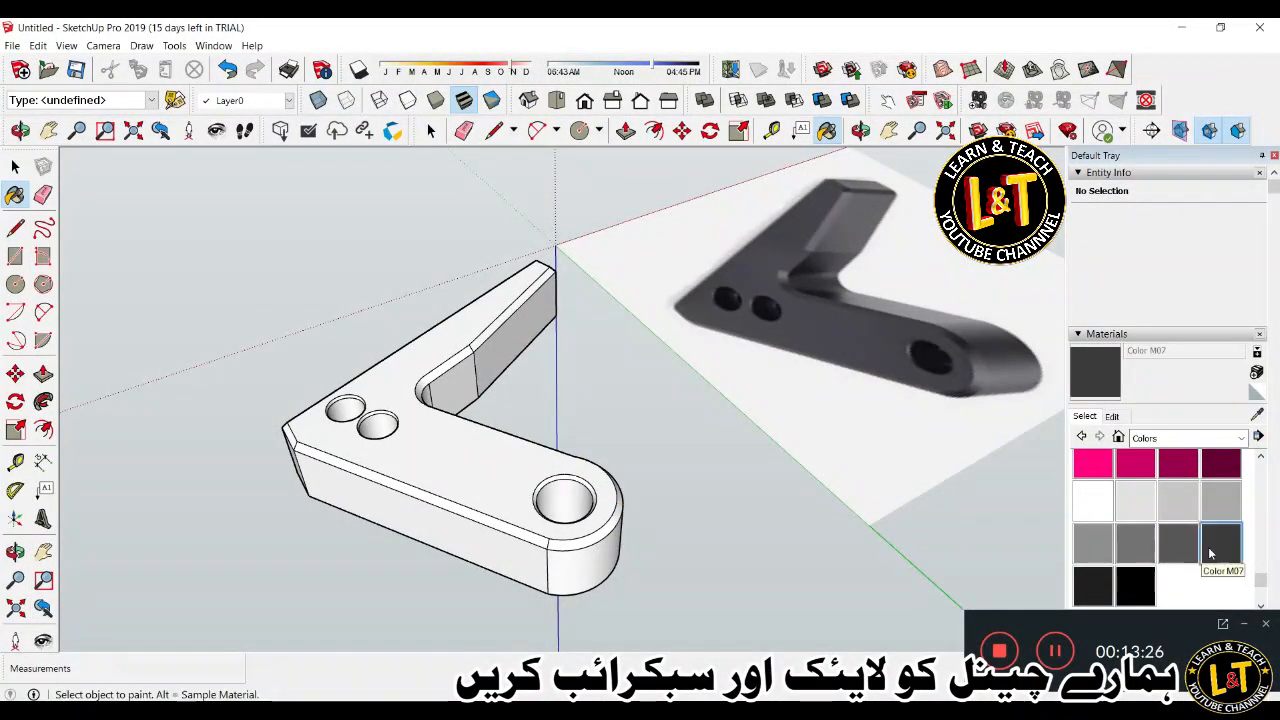
{"action": "key", "text": "space"}
{"action": "triple_click", "coordinate": [448, 473]}
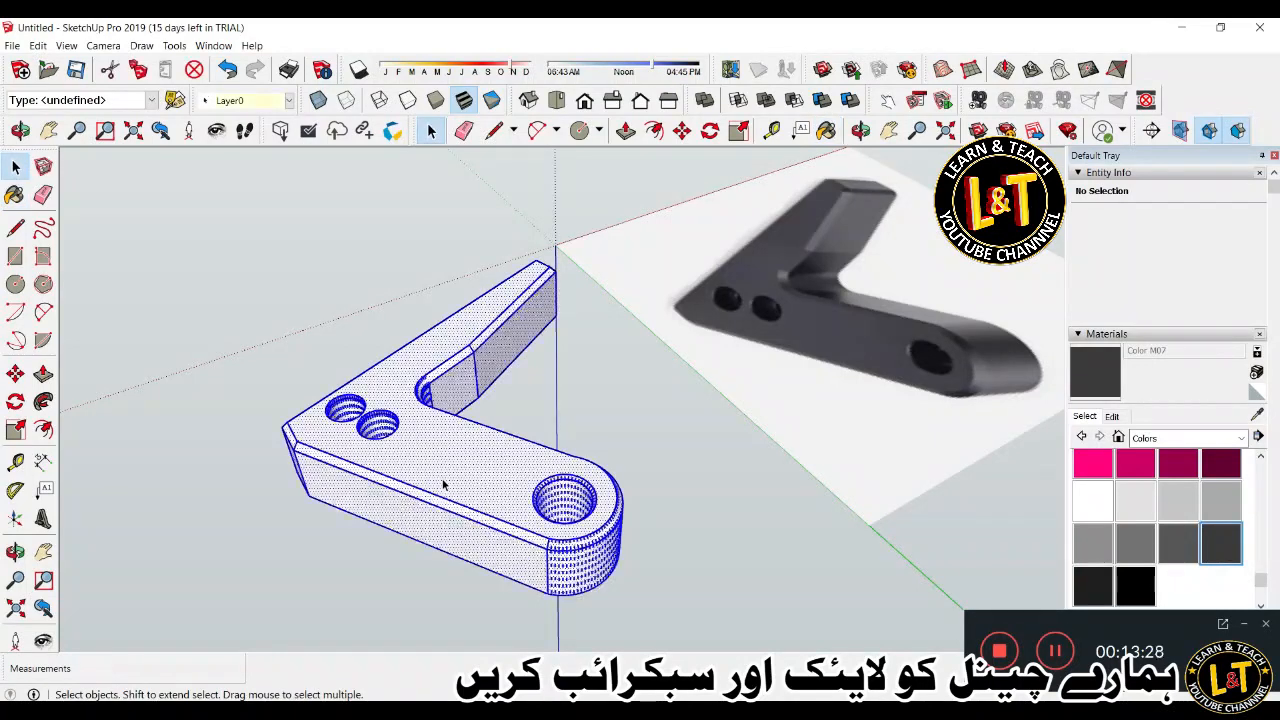
{"action": "key", "text": "b"}
{"action": "left_click", "coordinate": [443, 475]}
{"action": "key", "text": "space"}
{"action": "left_click", "coordinate": [638, 466]}
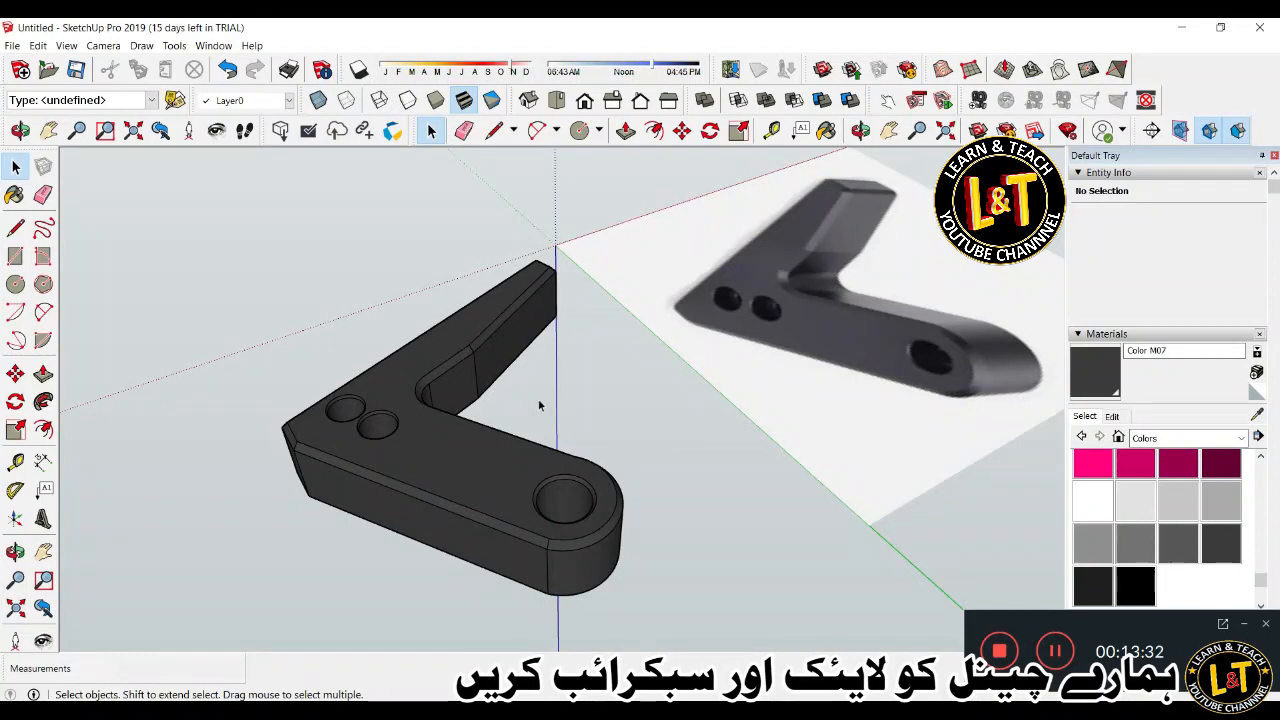
Turn off the display of edges and profiles in the edge style.
{"action": "middle_click_drag", "start_coordinate": [452, 453], "coordinate": [500, 400]}
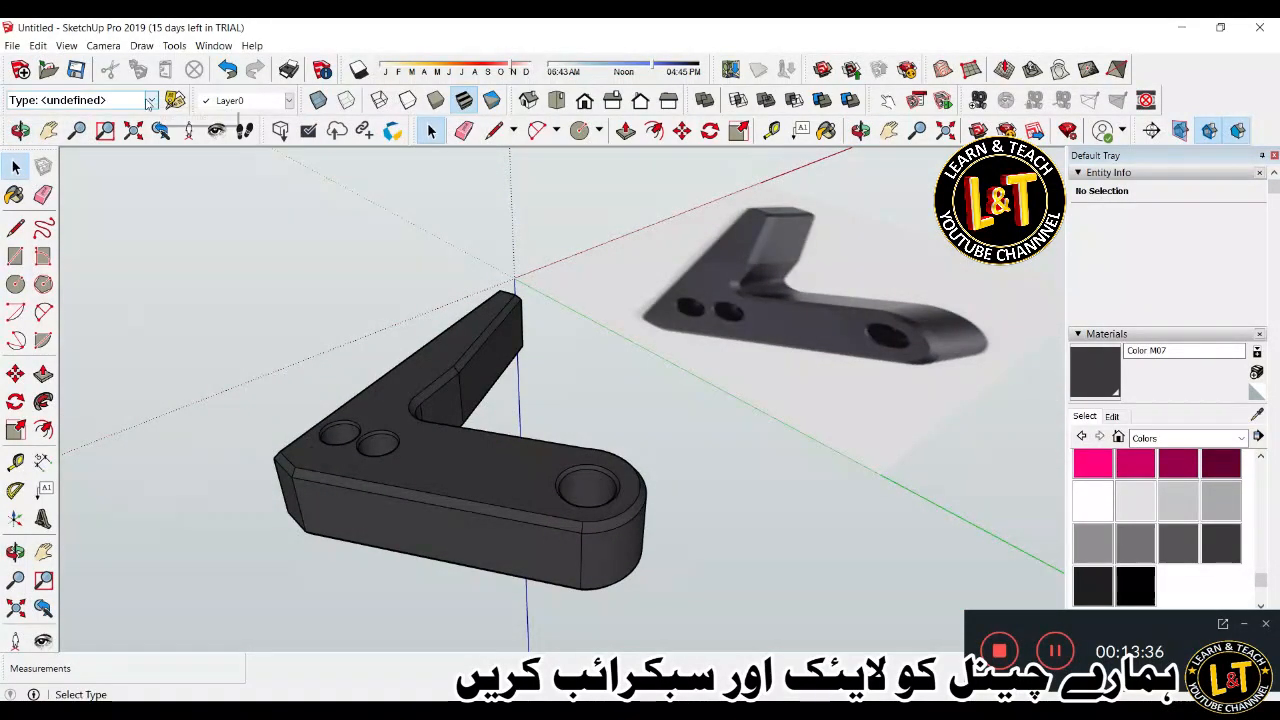
{"action": "left_click", "coordinate": [70, 47]}
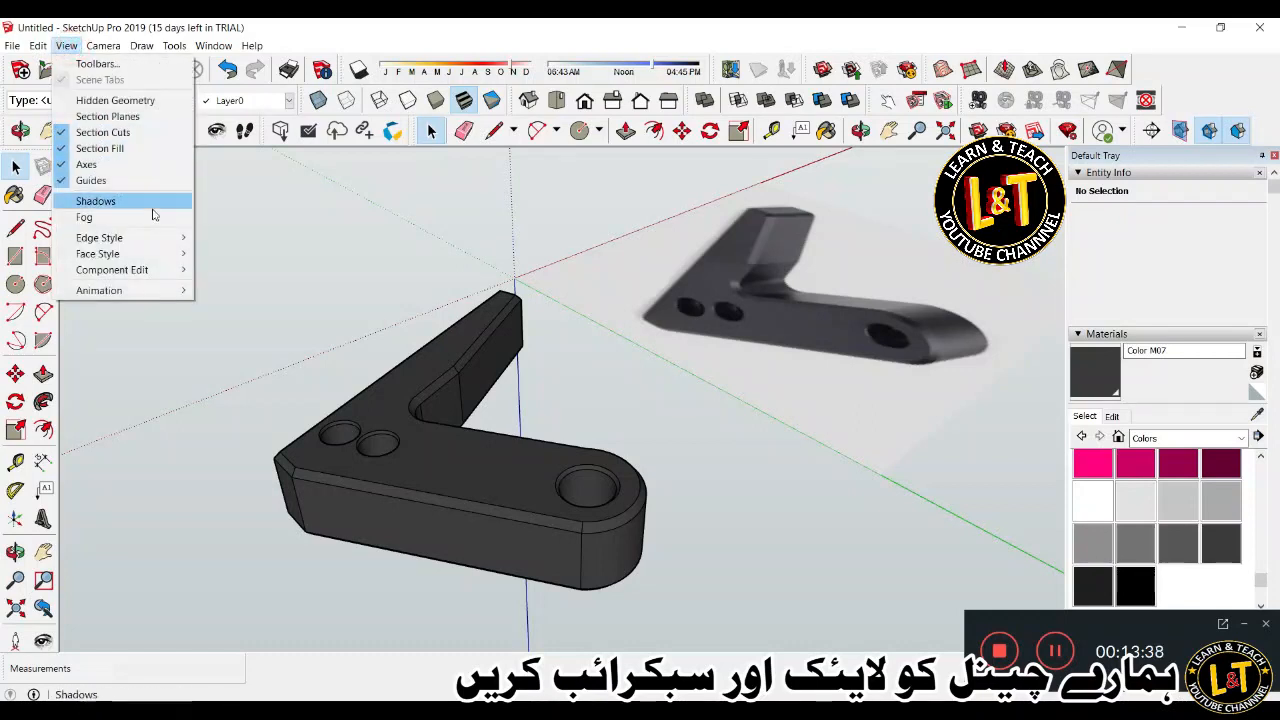
{"action": "mouse_move", "coordinate": [176, 238]}
{"action": "left_click", "coordinate": [221, 238]}
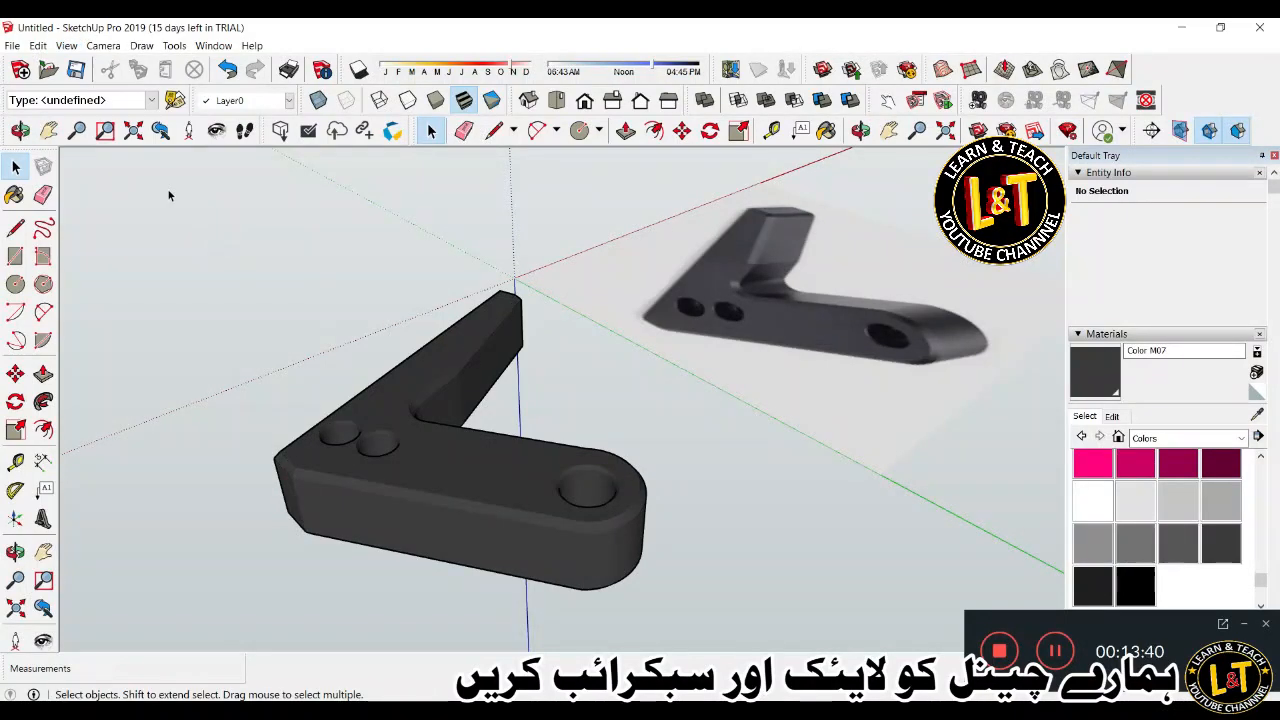
{"action": "left_click", "coordinate": [66, 46]}
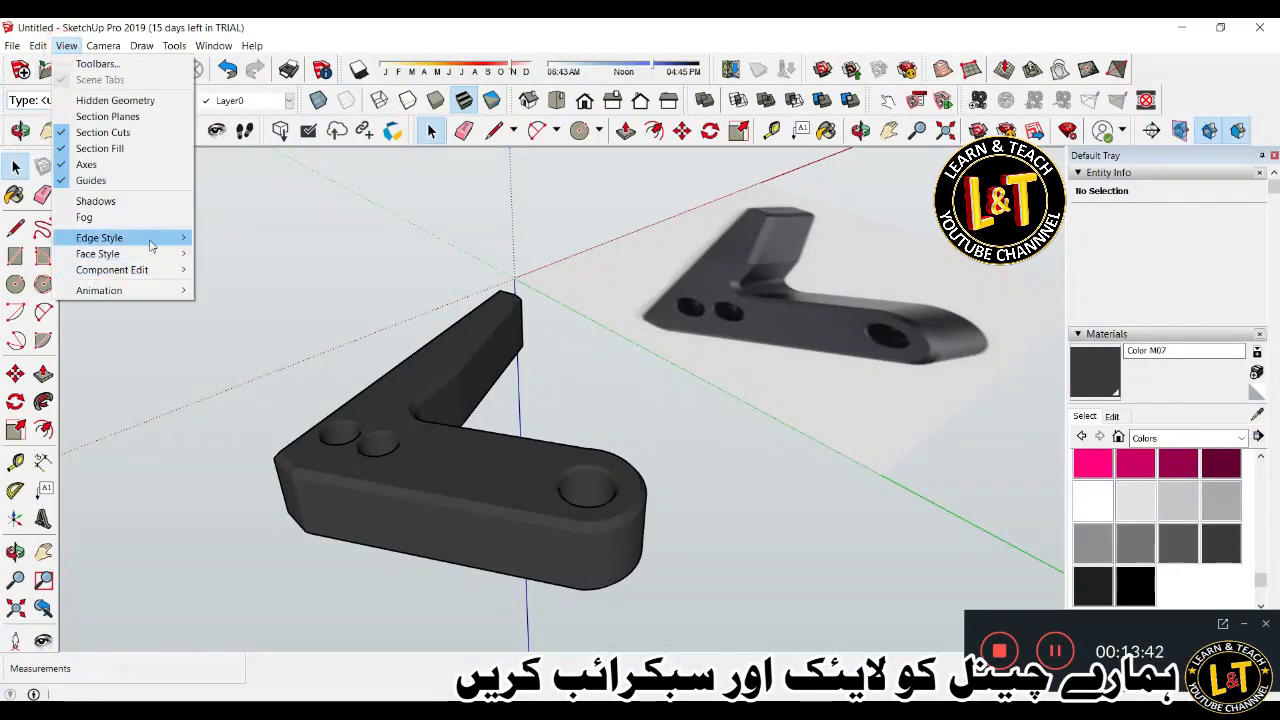
{"action": "mouse_move", "coordinate": [151, 240]}
{"action": "left_click", "coordinate": [222, 270]}
Try shadows on the bracket with different dates and times of day, and turn the shadows off.
{"action": "mouse_move", "coordinate": [489, 460]}
{"action": "middle_mouse_down"}
{"action": "mouse_move", "coordinate": [331, 516]}
{"action": "mouse_move", "coordinate": [337, 606]}
{"action": "mouse_move", "coordinate": [547, 587]}
{"action": "mouse_move", "coordinate": [480, 540]}
{"action": "mouse_move", "coordinate": [420, 471]}
{"action": "mouse_move", "coordinate": [443, 443]}
{"action": "mouse_move", "coordinate": [547, 460]}
{"action": "mouse_move", "coordinate": [366, 480]}
{"action": "mouse_move", "coordinate": [467, 374]}
{"action": "mouse_move", "coordinate": [570, 500]}
{"action": "mouse_move", "coordinate": [483, 440]}
{"action": "middle_mouse_up"}
{"action": "scroll", "coordinate": [483, 440], "scroll_direction": "up", "scroll_amount": 3}
{"action": "scroll", "coordinate": [430, 438], "scroll_direction": "up", "scroll_amount": 2}
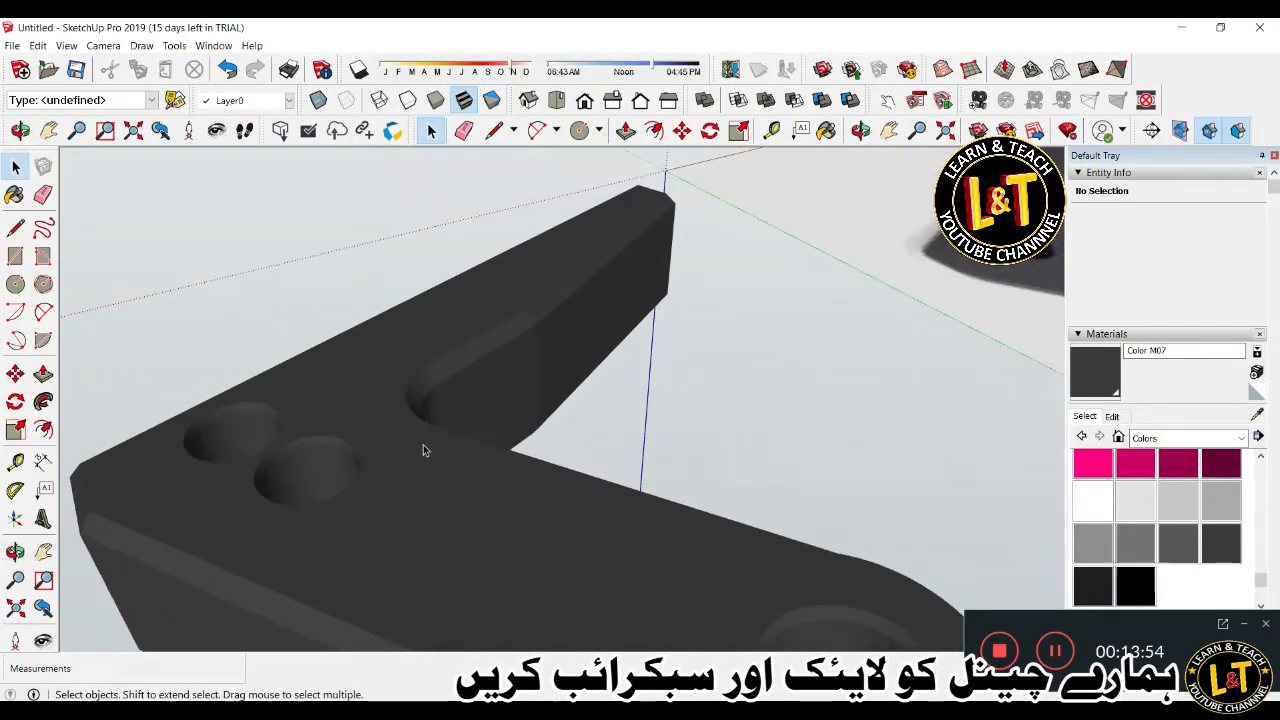
{"action": "scroll", "coordinate": [317, 470], "scroll_direction": "down", "scroll_amount": 5}
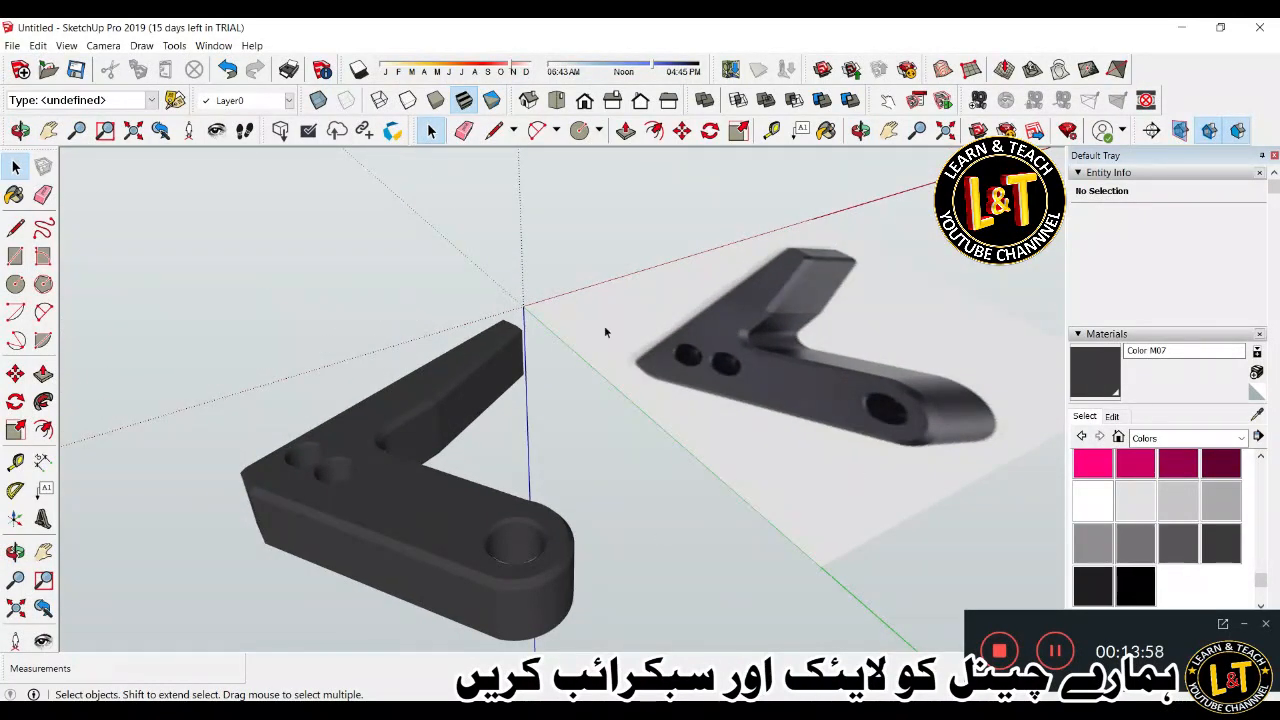
{"action": "left_click", "coordinate": [359, 70]}
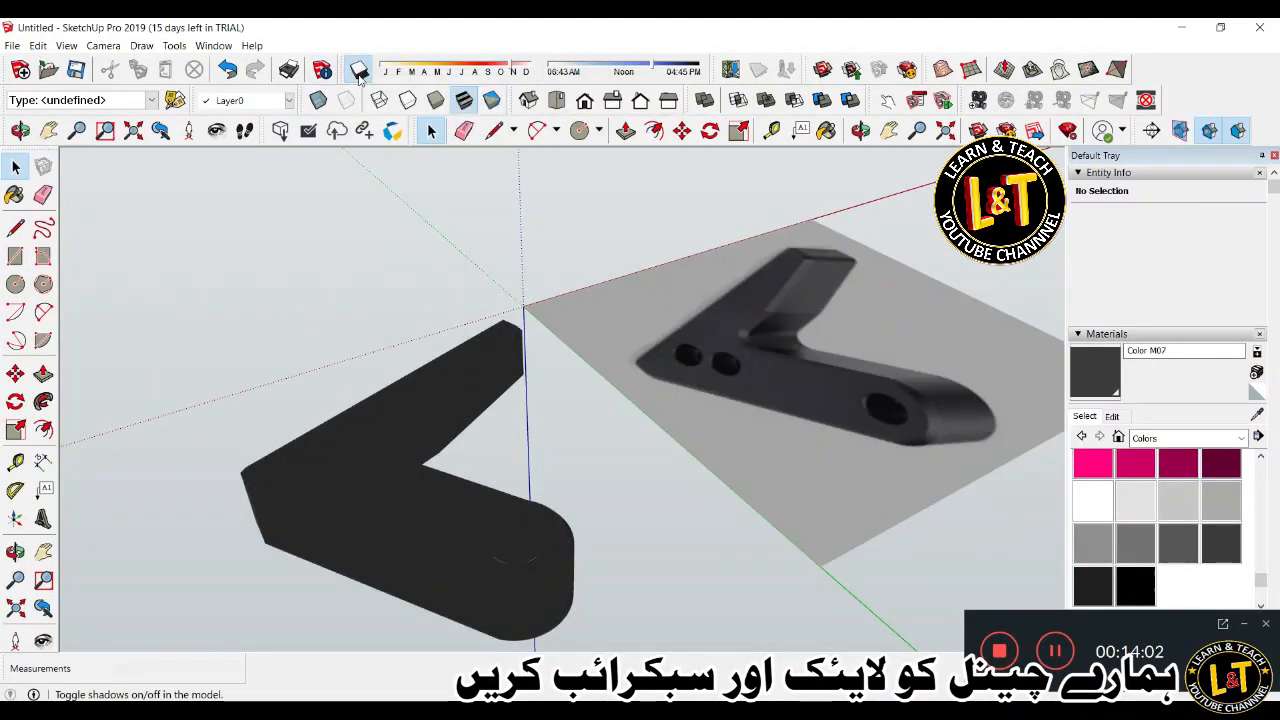
{"action": "left_click", "coordinate": [507, 65]}
{"action": "left_click", "coordinate": [437, 72]}
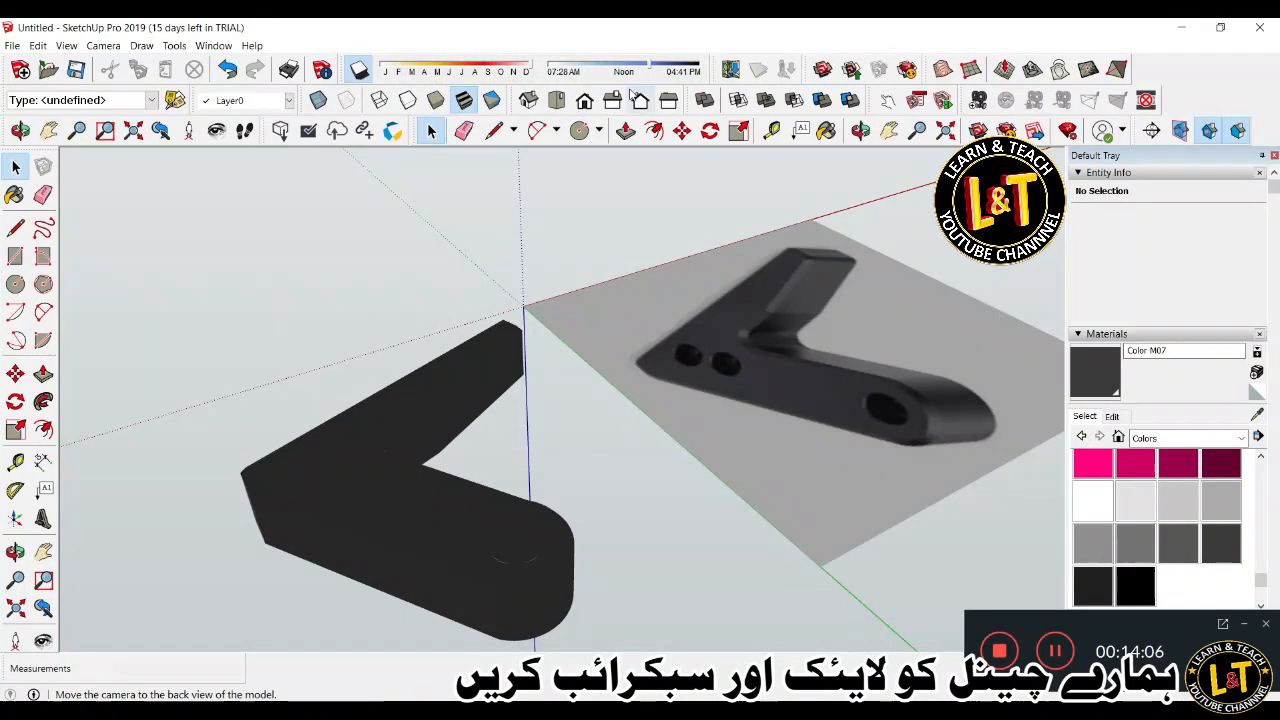
{"action": "left_click_drag", "start_coordinate": [646, 63], "coordinate": [531, 62]}
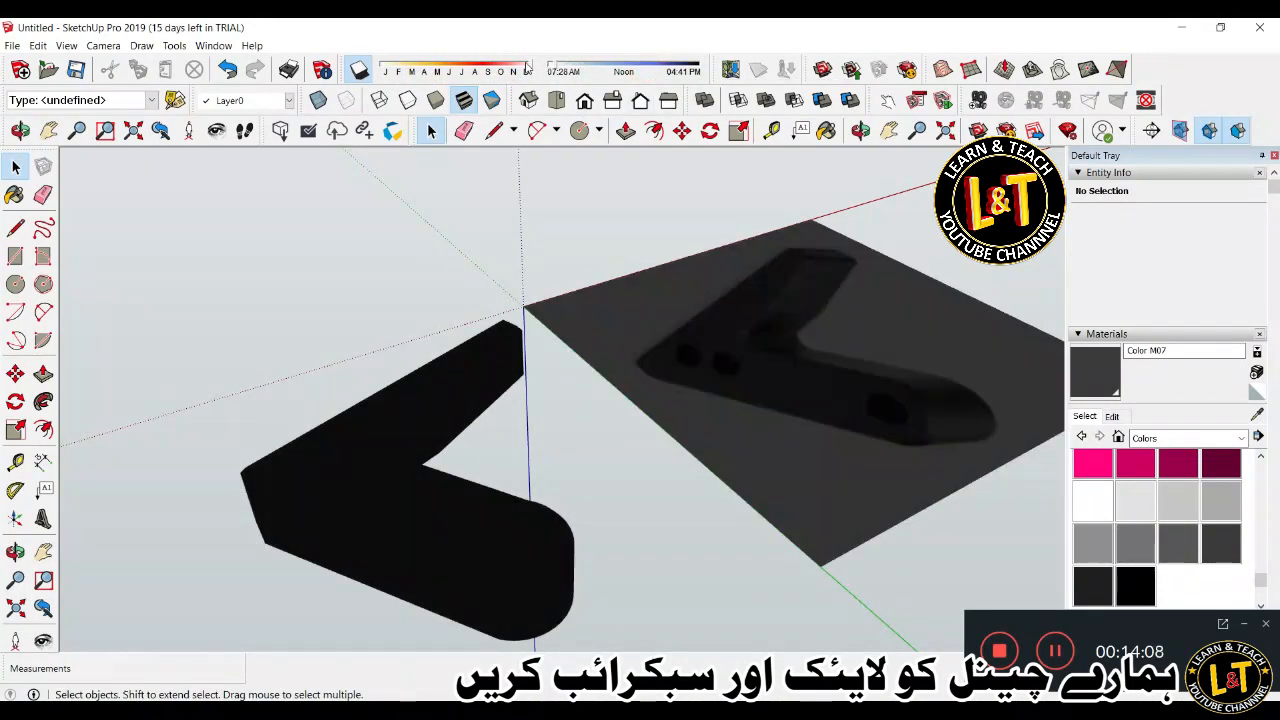
{"action": "left_click", "coordinate": [631, 71]}
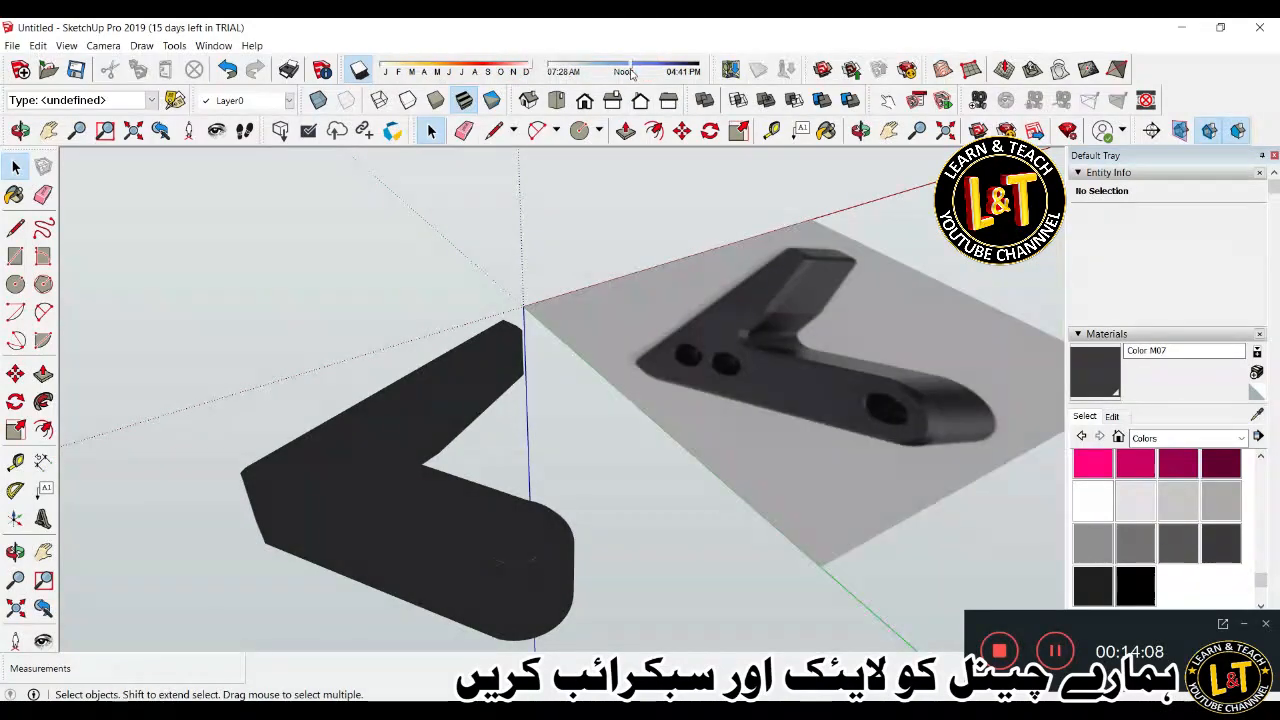
{"action": "left_click", "coordinate": [360, 70]}
Switch to the standard top view and compare the finished bracket with the reference image.
{"action": "middle_click_drag", "start_coordinate": [366, 486], "coordinate": [508, 538]}
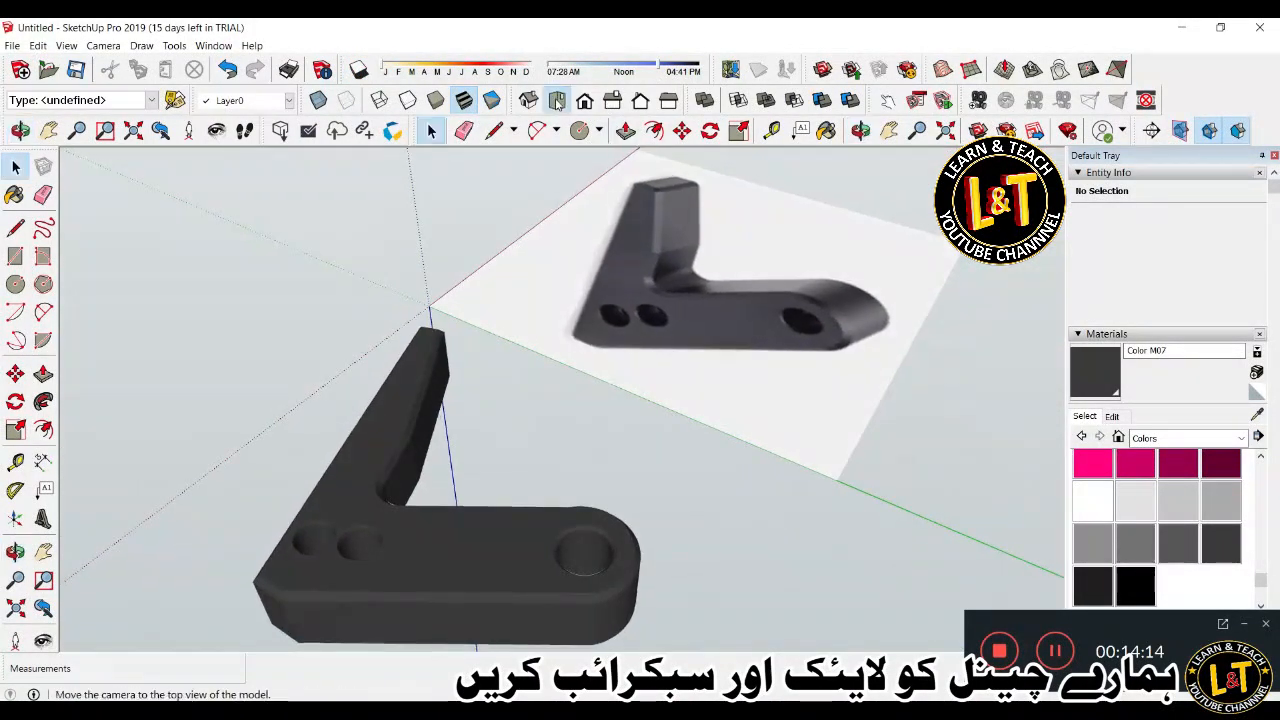
{"action": "left_click", "coordinate": [557, 101]}
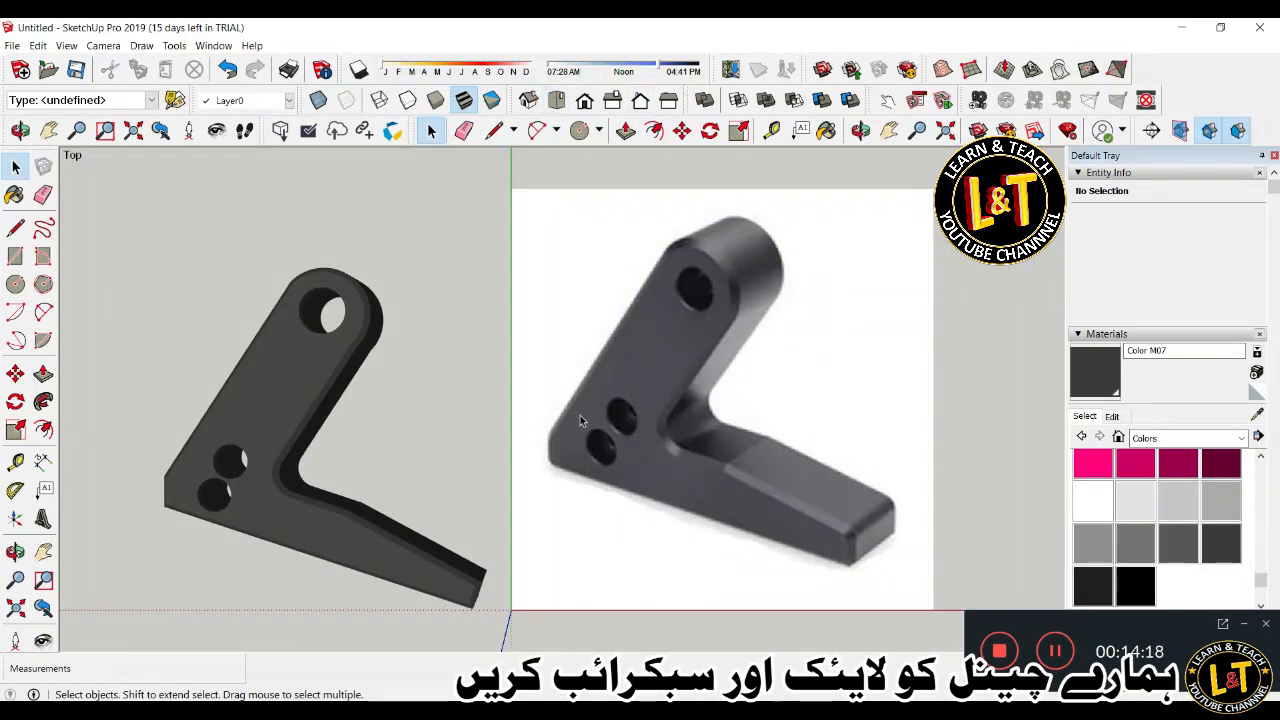
{"action": "scroll", "coordinate": [422, 193], "scroll_direction": "down", "scroll_amount": 1}
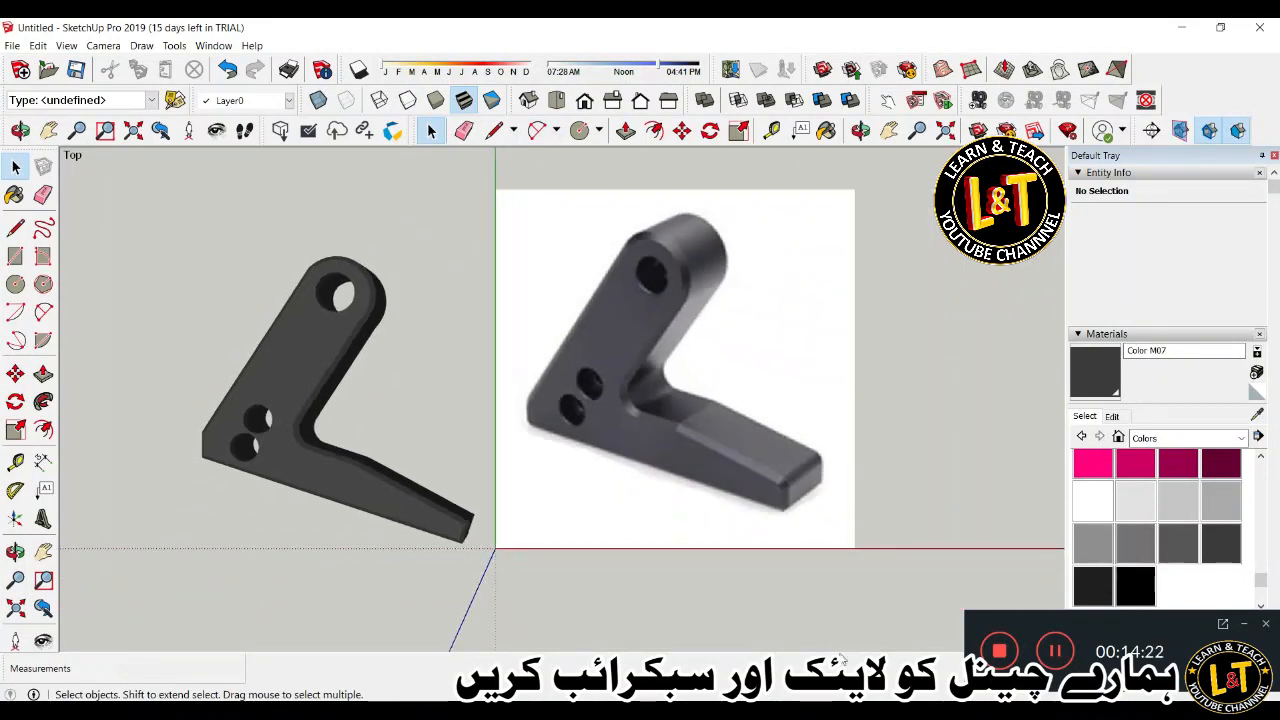
{"action": "scroll", "coordinate": [320, 438], "scroll_direction": "up", "scroll_amount": 2}
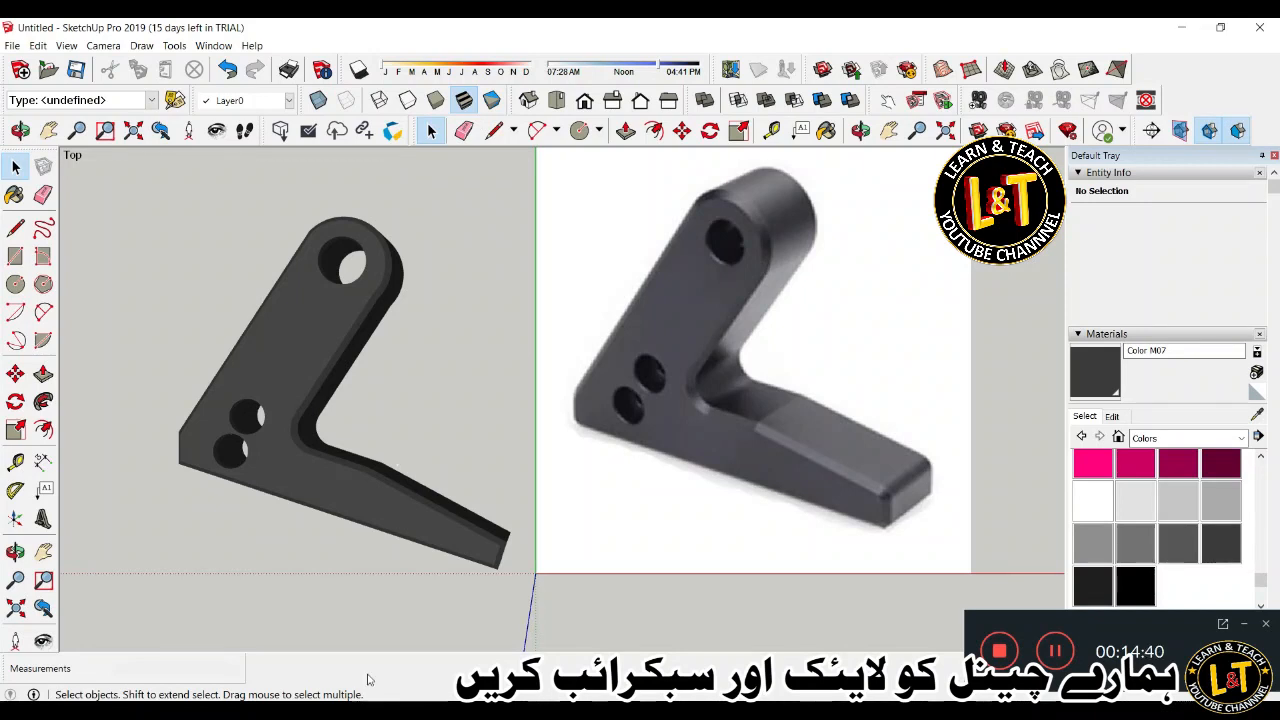
{"action": "middle_click_drag", "start_coordinate": [242, 367], "coordinate": [267, 393]}
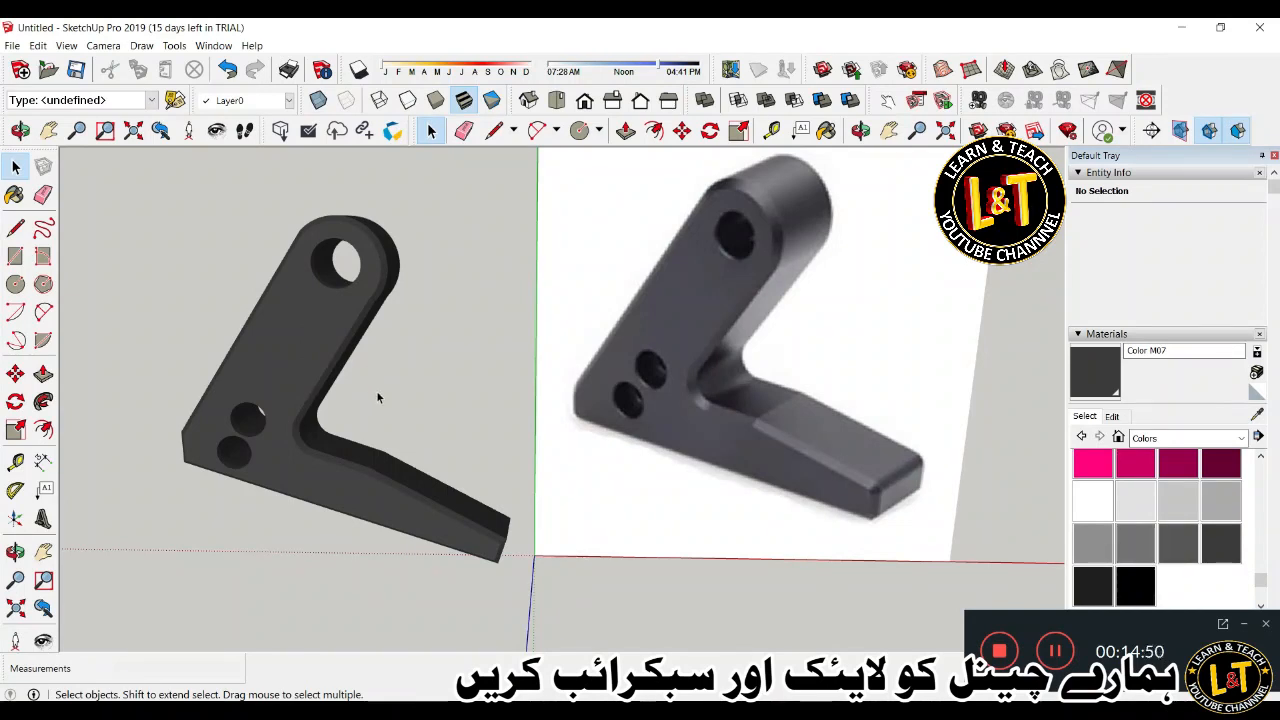
{"action": "scroll", "coordinate": [308, 358], "scroll_direction": "down", "scroll_amount": 1}
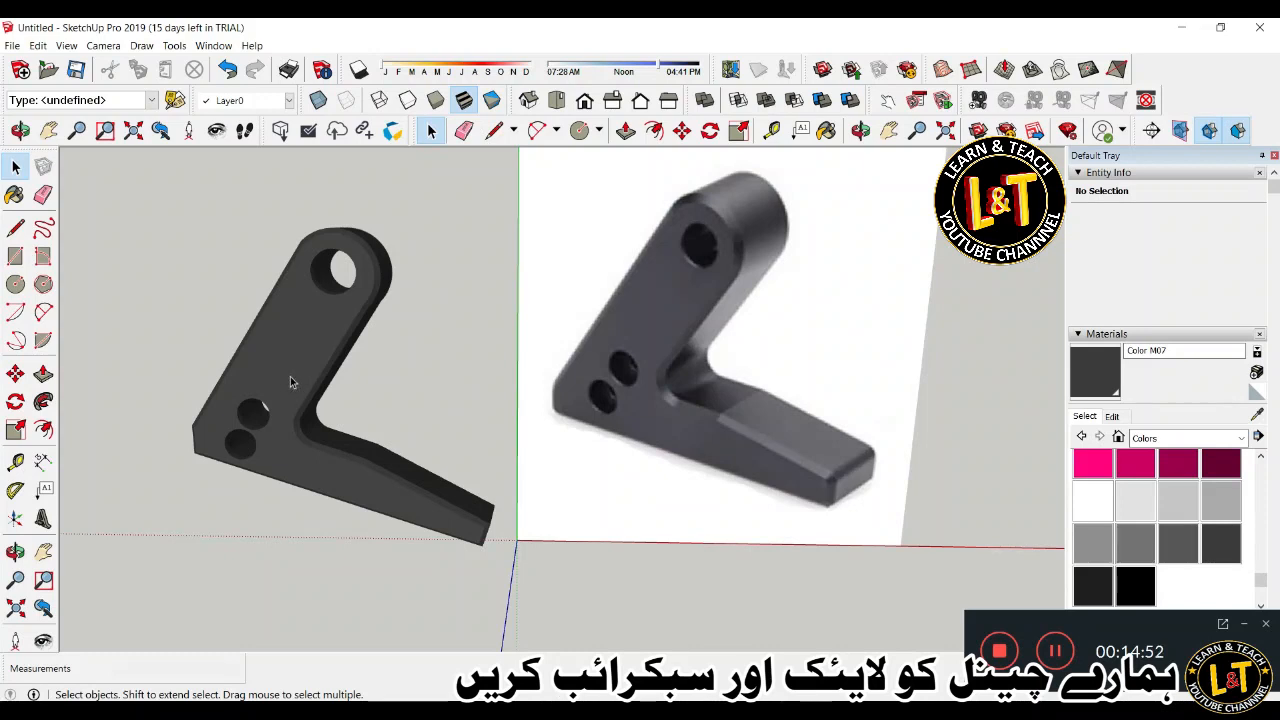